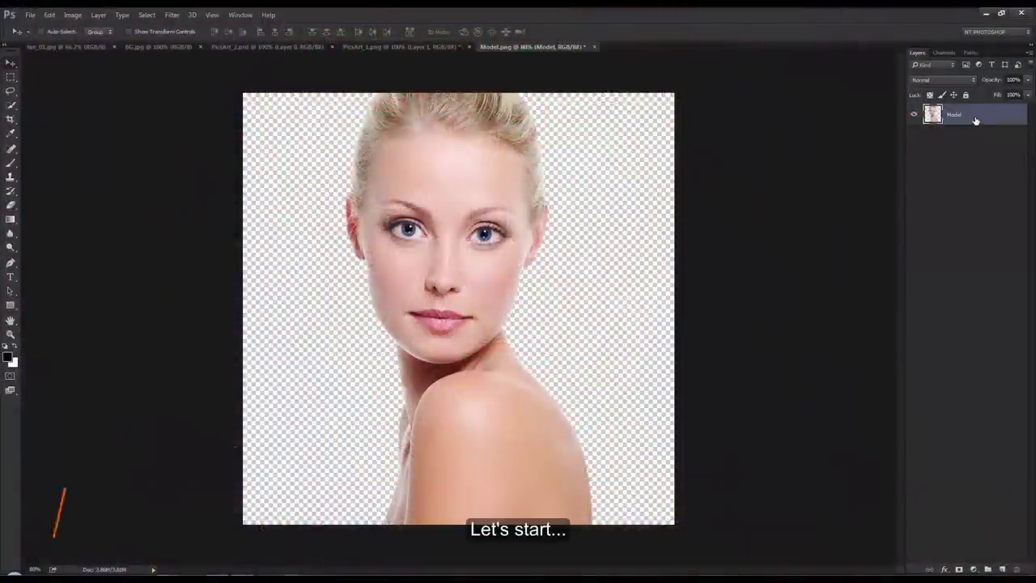
Duplicate the Model layer to create a Model copy layer above it
{"action": "mouse_move", "coordinate": [975, 121]}
{"action": "left_mouse_down"}
{"action": "mouse_move", "coordinate": [978, 307]}
{"action": "mouse_move", "coordinate": [1003, 570]}
{"action": "left_mouse_up"}
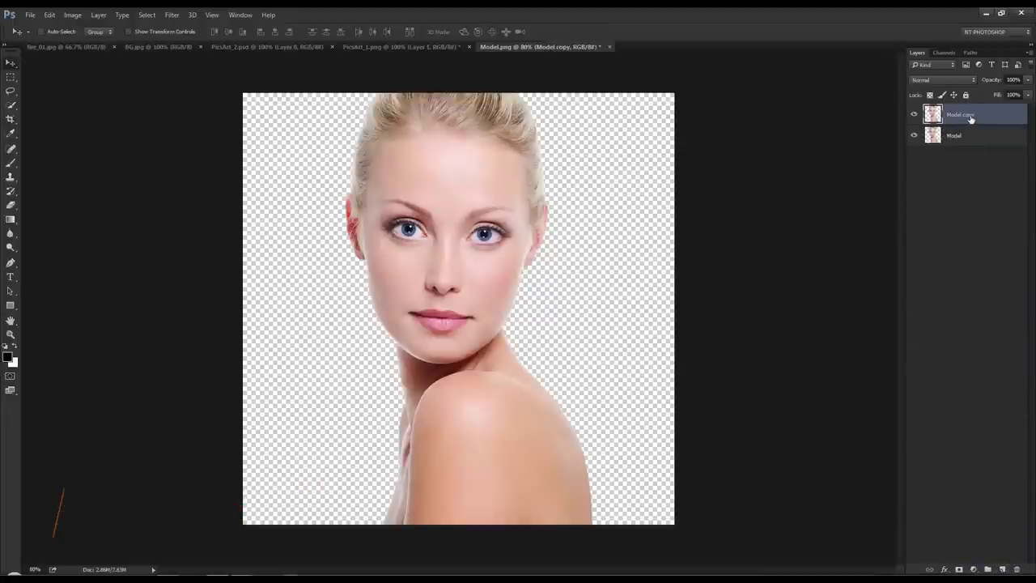
{"action": "left_click", "coordinate": [172, 15]}
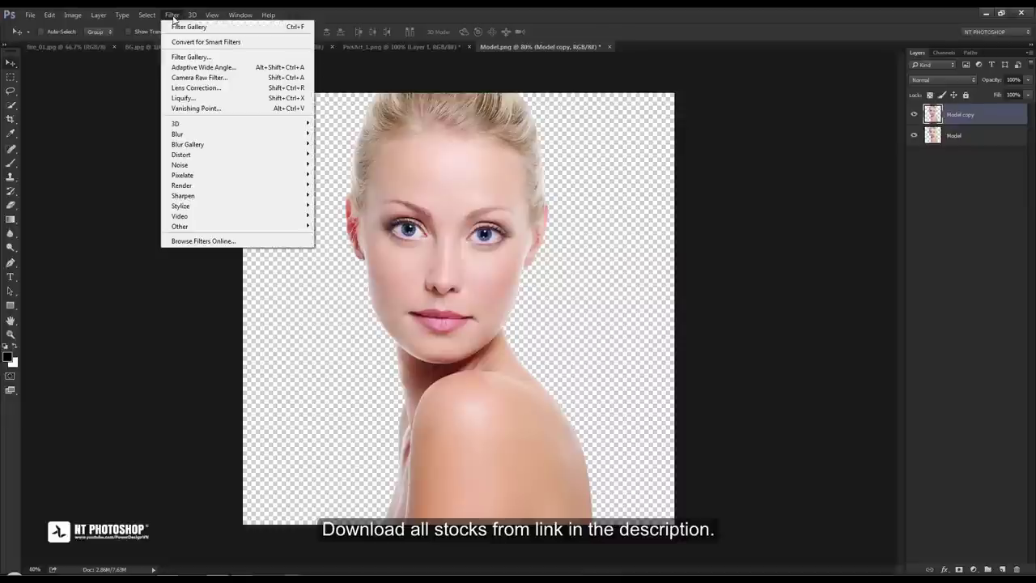
Apply the Sketch > Chrome filter to Model copy with Smoothness 10 and reduced Detail
{"action": "left_click", "coordinate": [202, 58]}
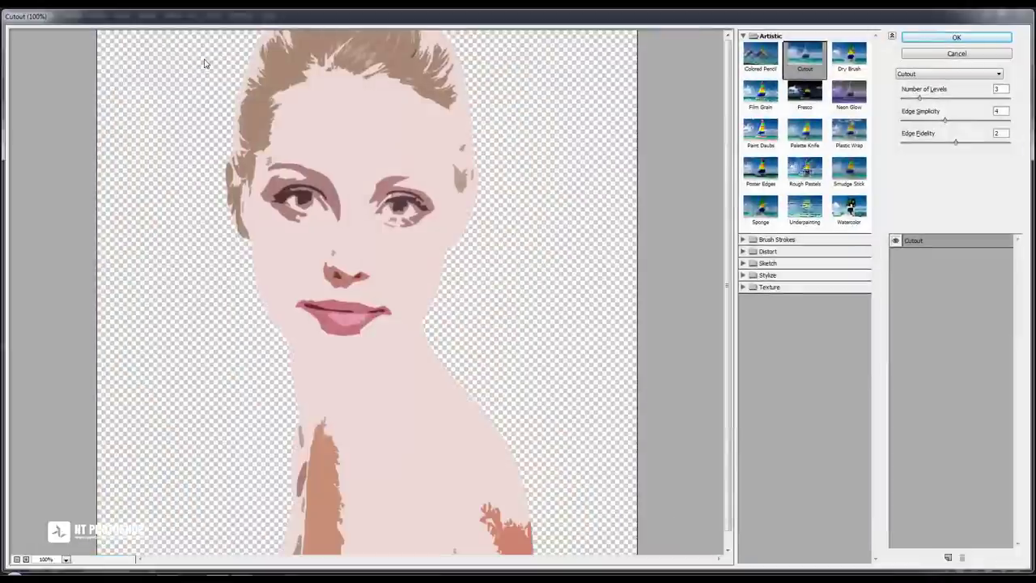
{"action": "left_click", "coordinate": [744, 36]}
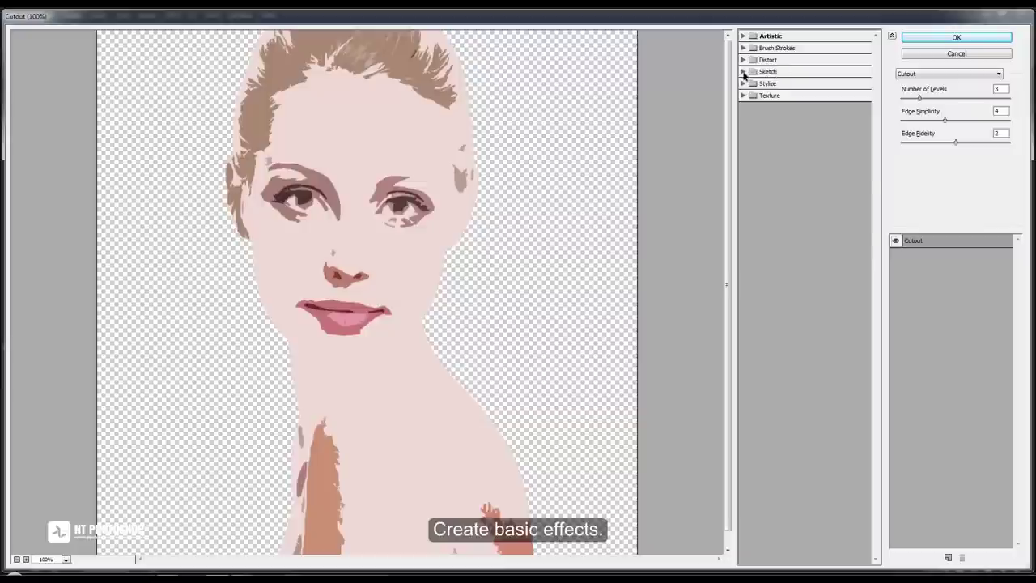
{"action": "left_click", "coordinate": [744, 72]}
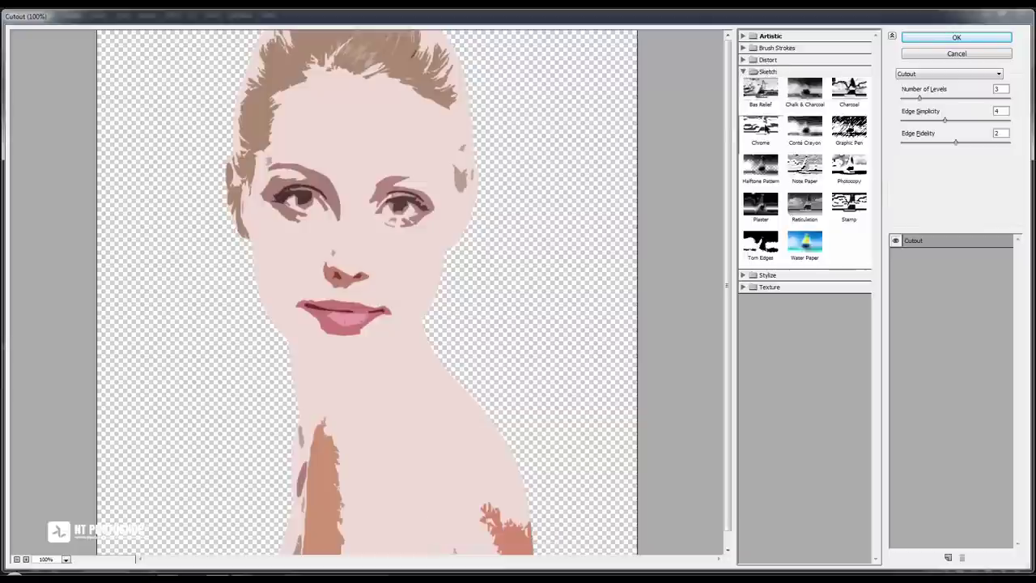
{"action": "left_click", "coordinate": [769, 128]}
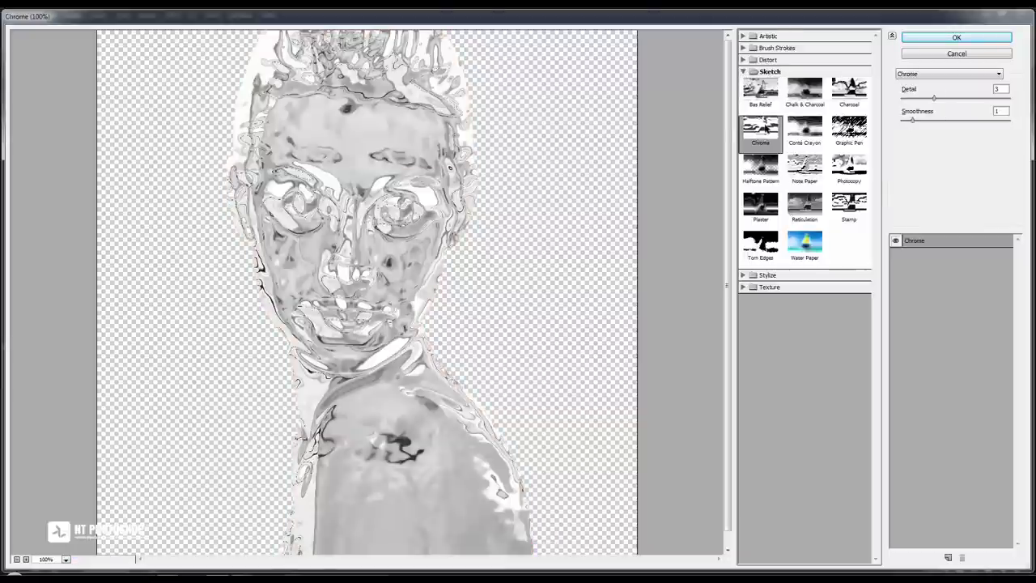
{"action": "left_click_drag", "start_coordinate": [913, 119], "coordinate": [1009, 122]}
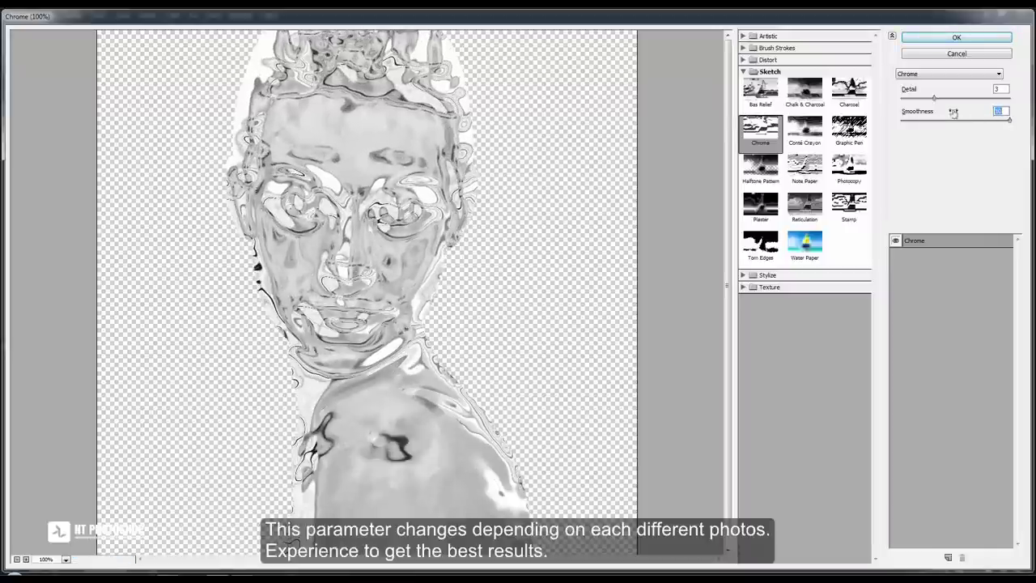
{"action": "mouse_move", "coordinate": [935, 98]}
{"action": "left_mouse_down"}
{"action": "mouse_move", "coordinate": [910, 99]}
{"action": "mouse_move", "coordinate": [1009, 105]}
{"action": "left_mouse_up"}
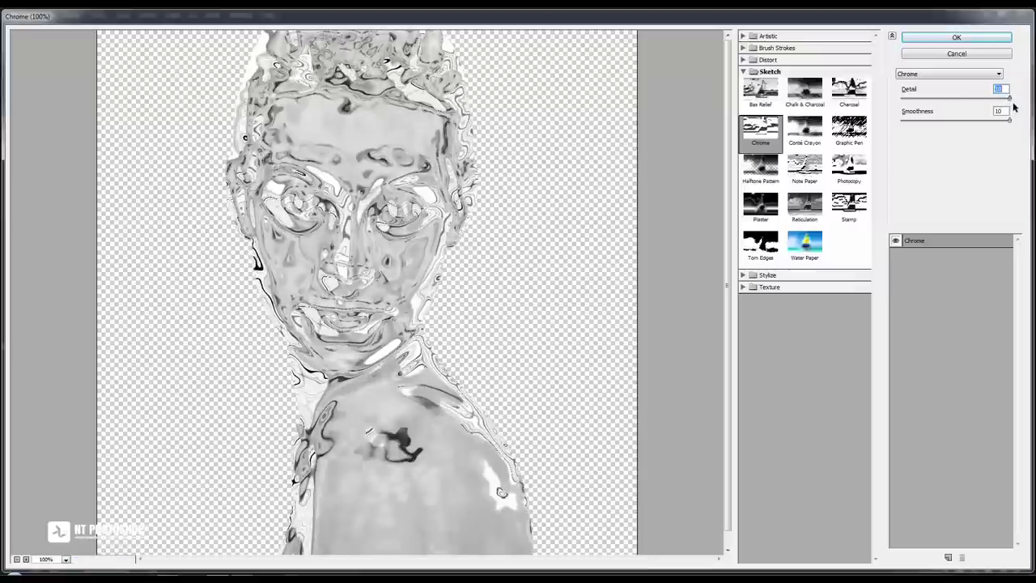
{"action": "left_click", "coordinate": [992, 38]}
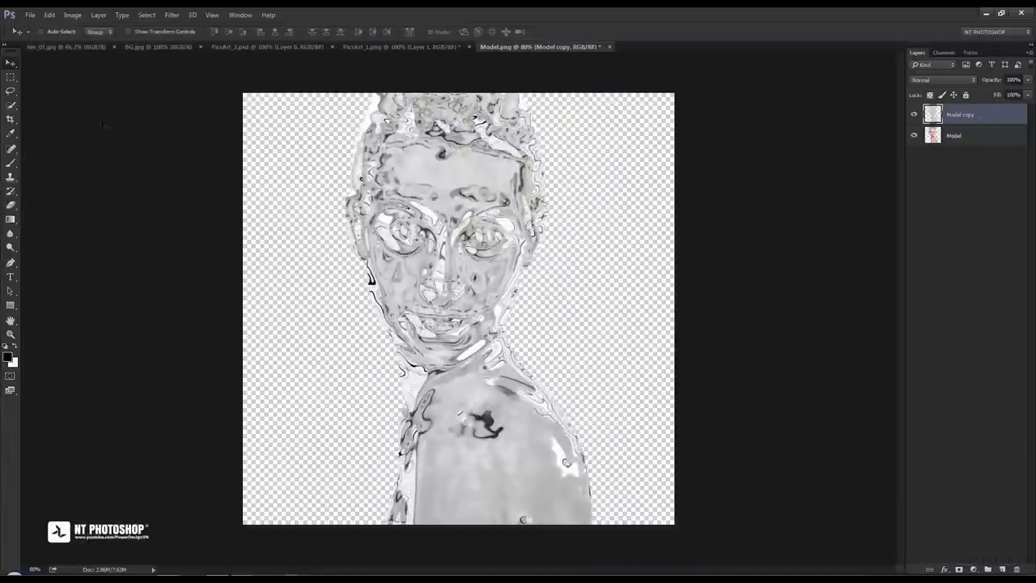
Invert the chrome layer's tones and add a Brightness/Contrast adjustment layer
{"action": "left_click", "coordinate": [72, 16]}
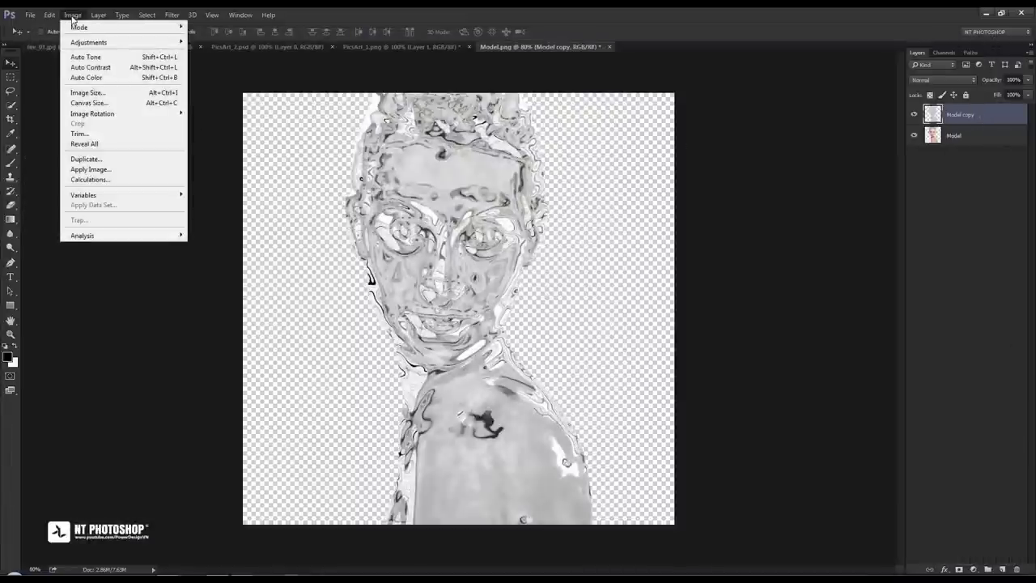
{"action": "mouse_move", "coordinate": [121, 42]}
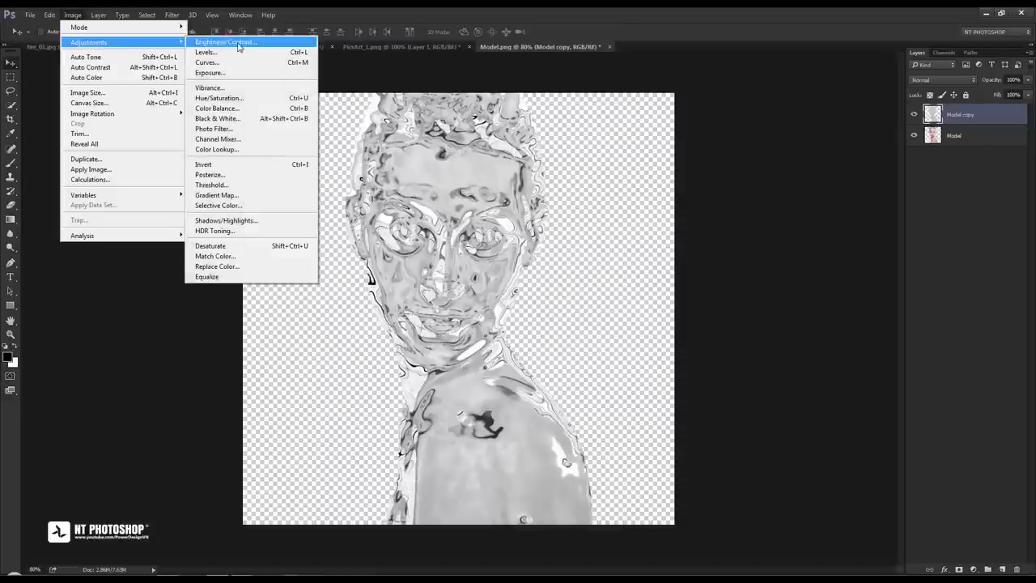
{"action": "left_click", "coordinate": [272, 167]}
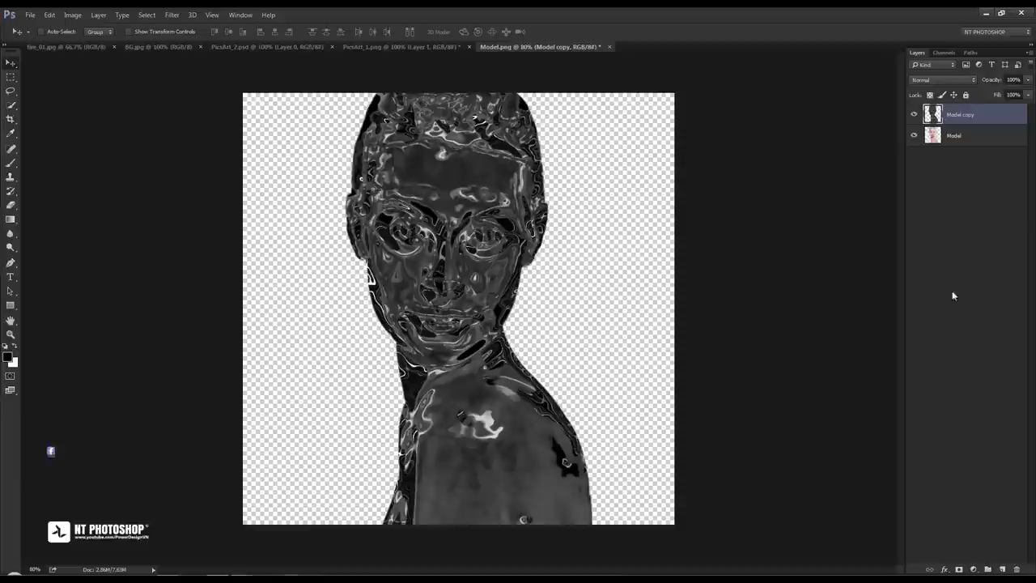
{"action": "left_click", "coordinate": [973, 569]}
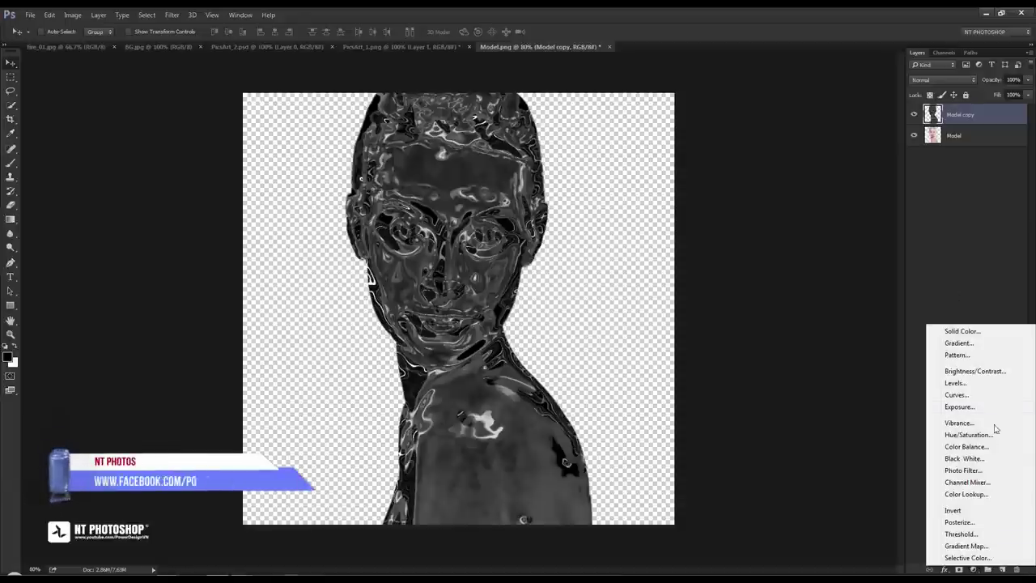
{"action": "left_click", "coordinate": [975, 371]}
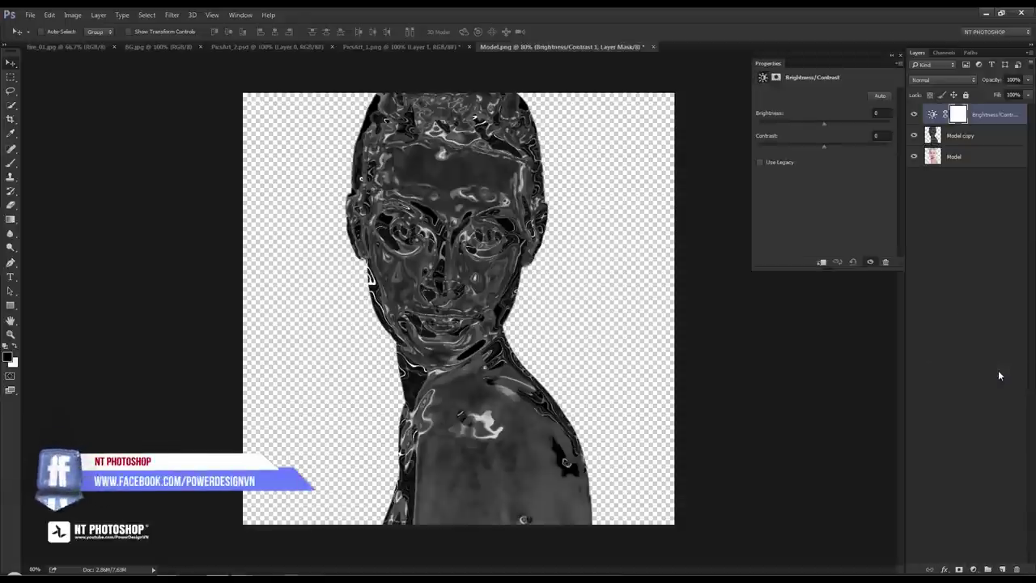
Clip the adjustment to Model copy with Contrast 100 and Brightness 20
{"action": "left_click", "coordinate": [822, 262]}
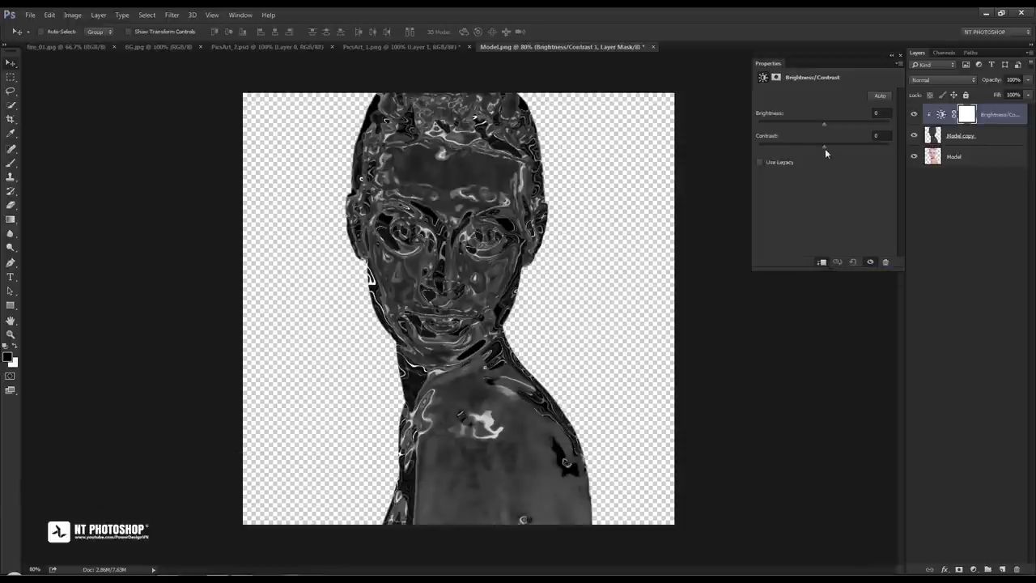
{"action": "left_click_drag", "start_coordinate": [825, 147], "coordinate": [897, 145]}
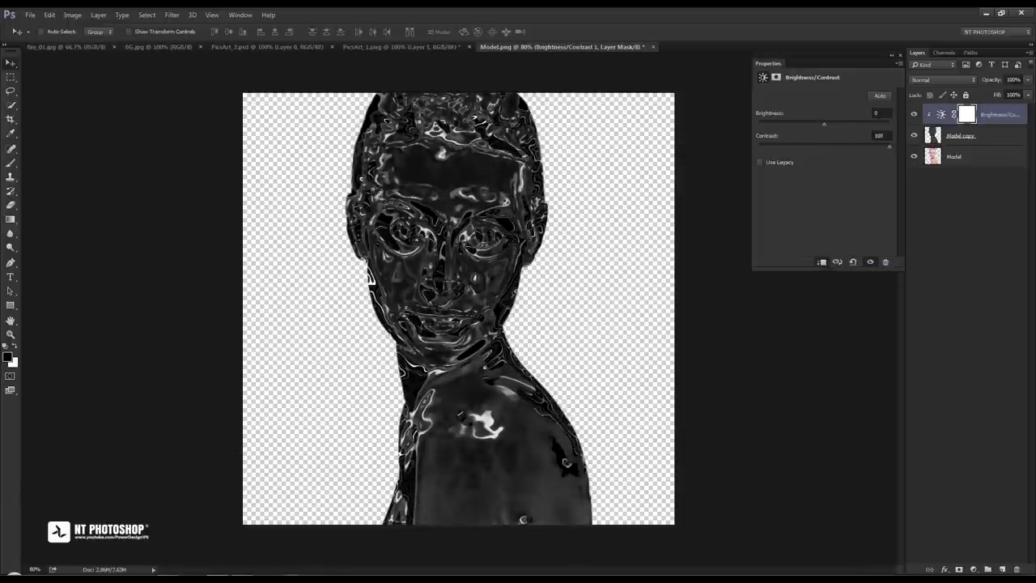
{"action": "left_click", "coordinate": [881, 112]}
{"action": "type", "text": "20"}
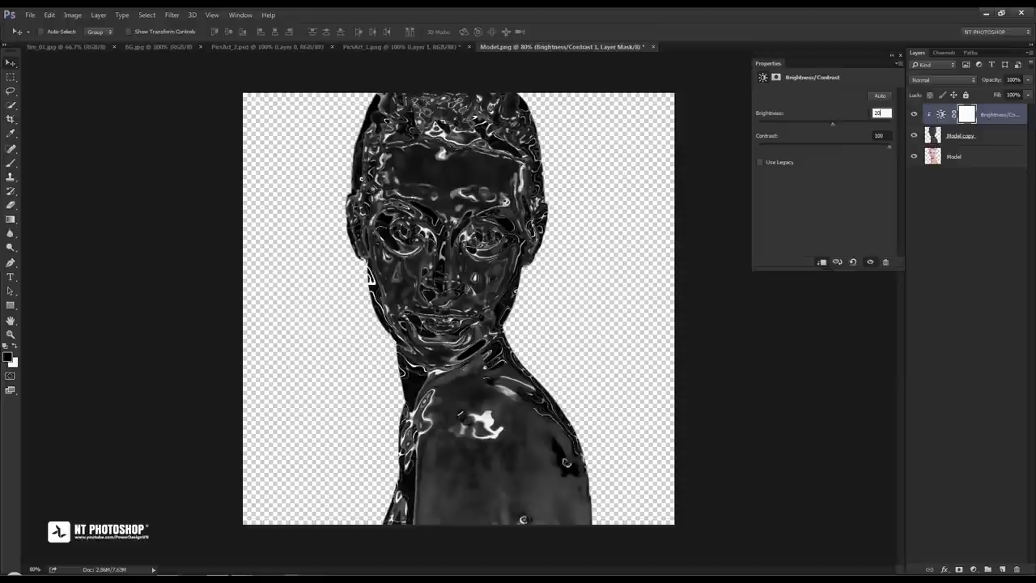
{"action": "left_click", "coordinate": [900, 56]}
Set the Model copy layer's blend mode to Difference
{"action": "left_click", "coordinate": [963, 135]}
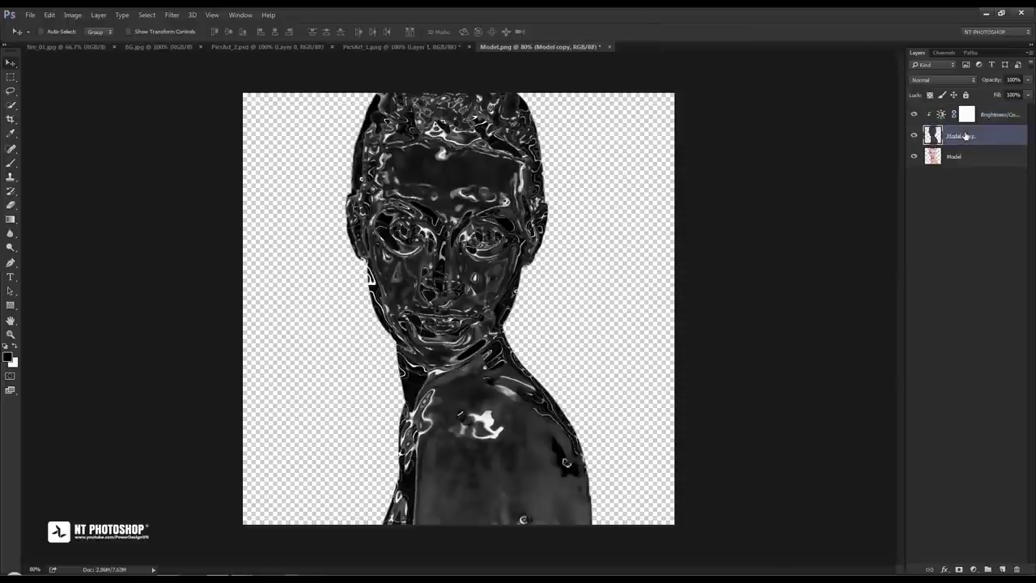
{"action": "left_click", "coordinate": [973, 80]}
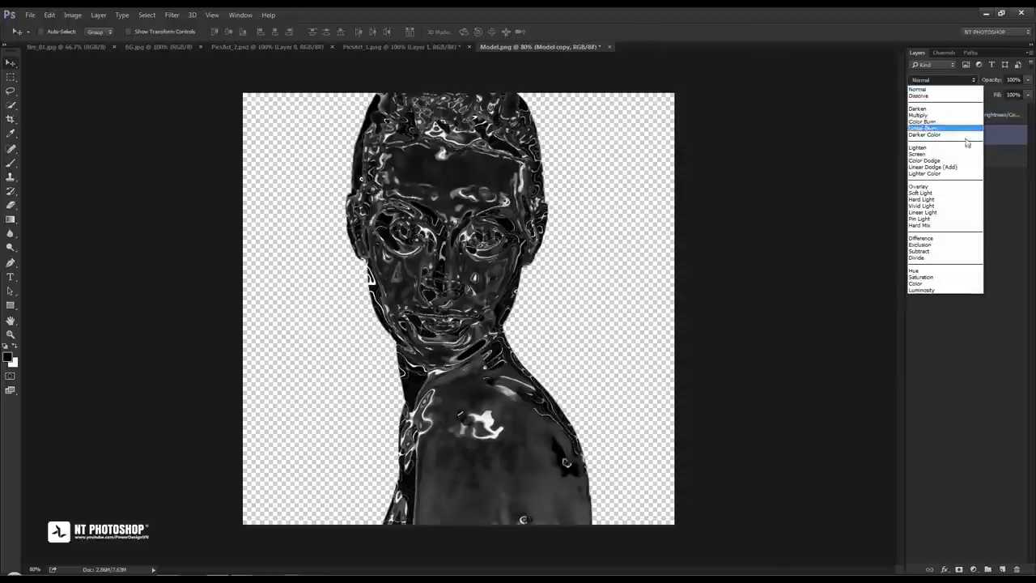
{"action": "left_click", "coordinate": [948, 238]}
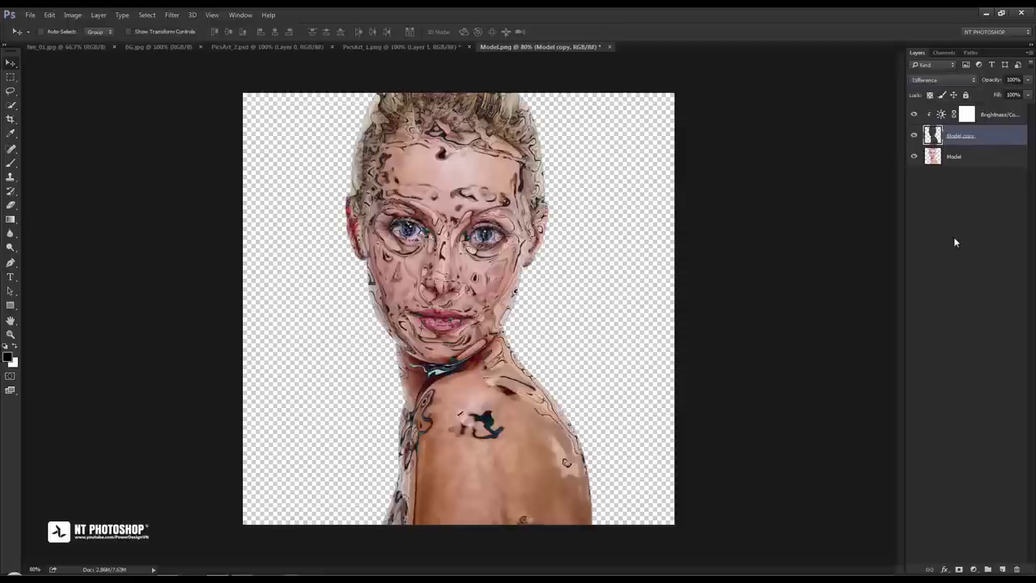
{"action": "left_click", "coordinate": [954, 237]}
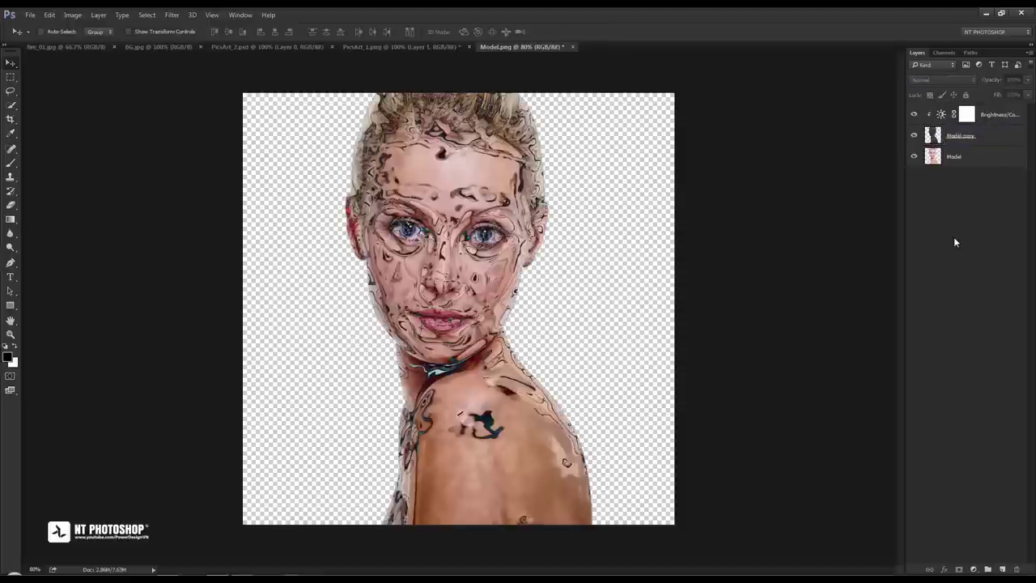
{"action": "left_click", "coordinate": [986, 114]}
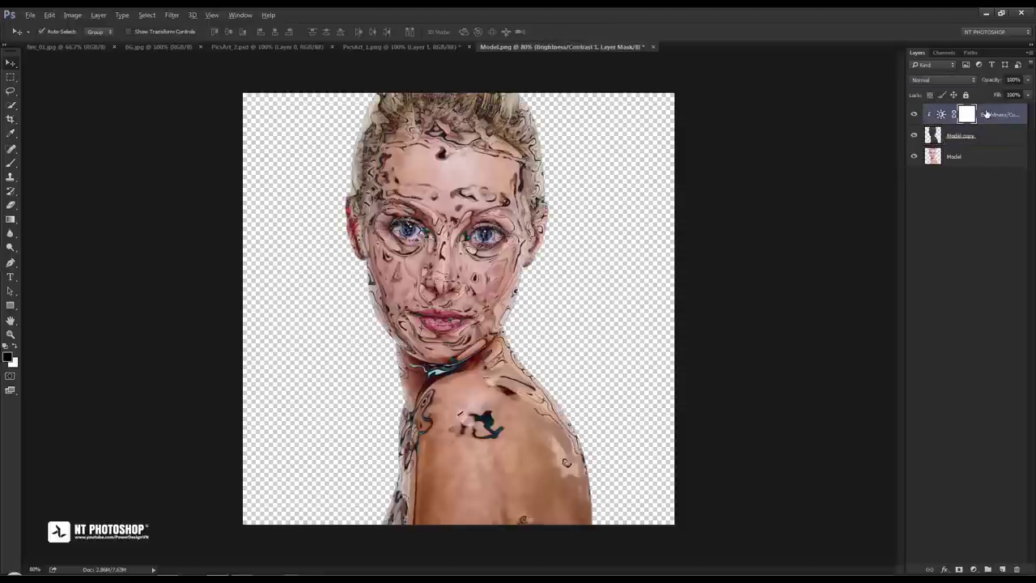
Stamp visible layers into Layer 1, invert it and set it to Luminosity blending
{"action": "key", "text": "ctrl+shift+alt+e"}
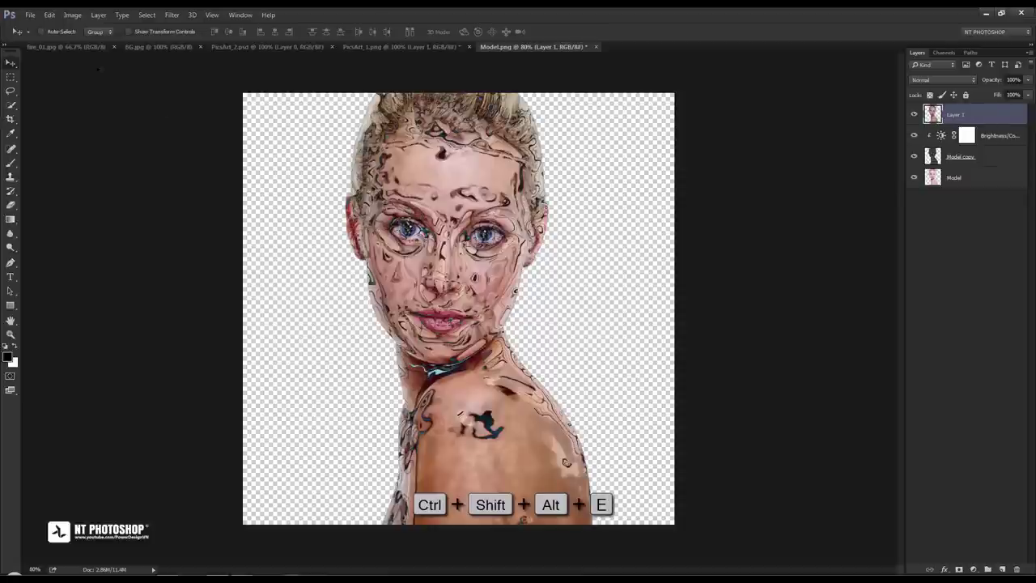
{"action": "left_click", "coordinate": [72, 14]}
{"action": "mouse_move", "coordinate": [89, 42]}
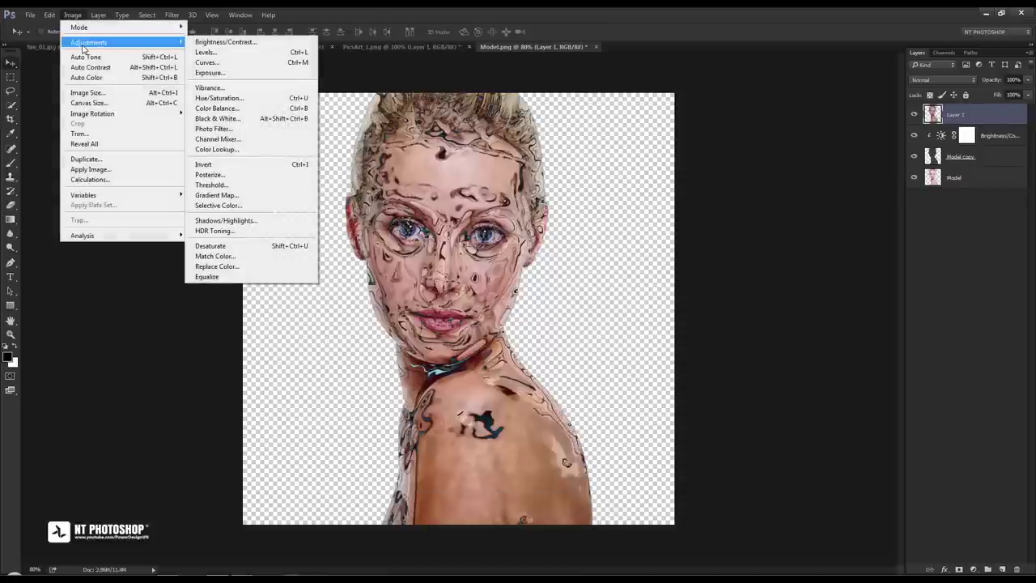
{"action": "left_click", "coordinate": [256, 166]}
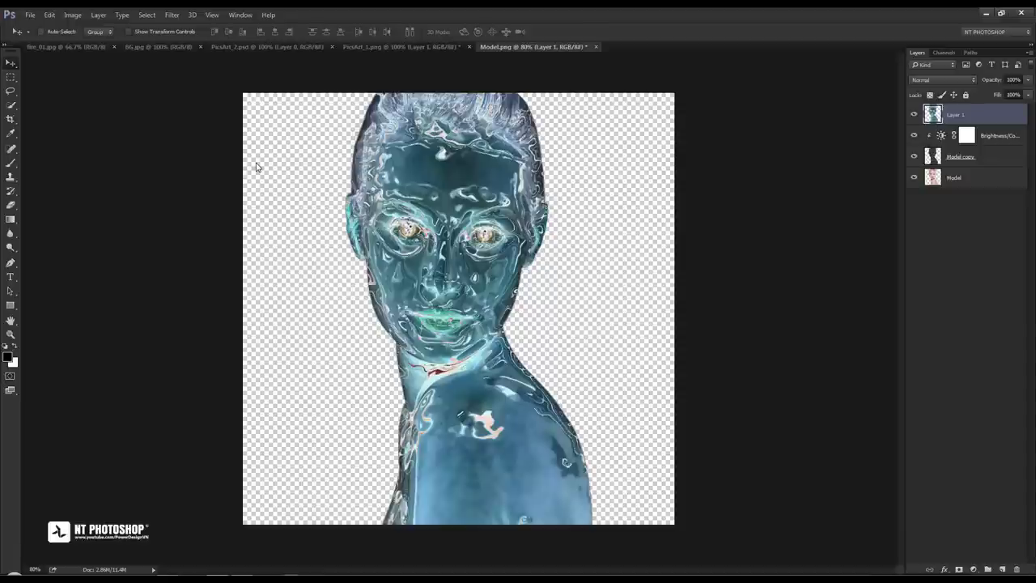
{"action": "left_click", "coordinate": [936, 80]}
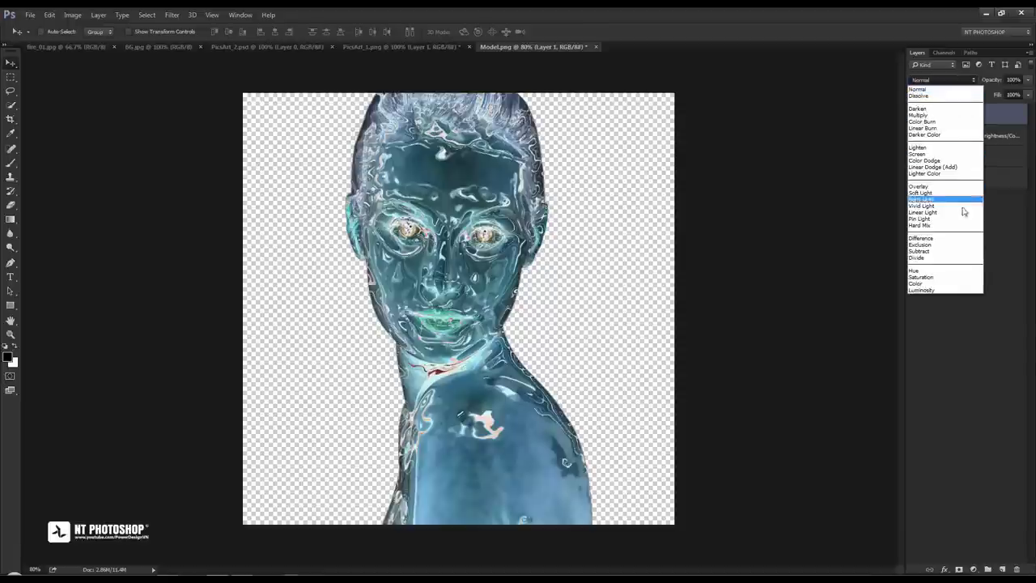
{"action": "left_click", "coordinate": [969, 290]}
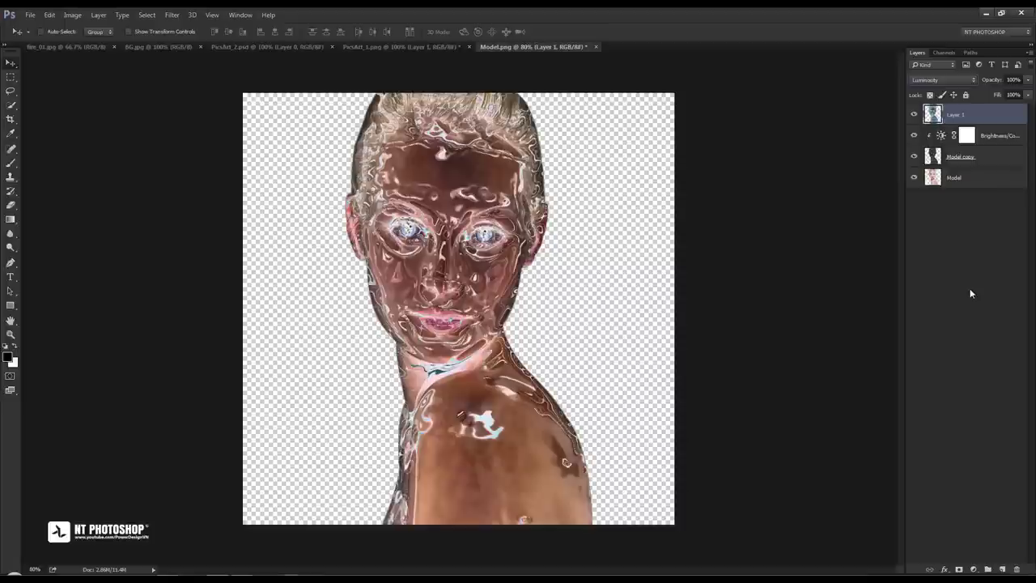
{"action": "left_click", "coordinate": [970, 293]}
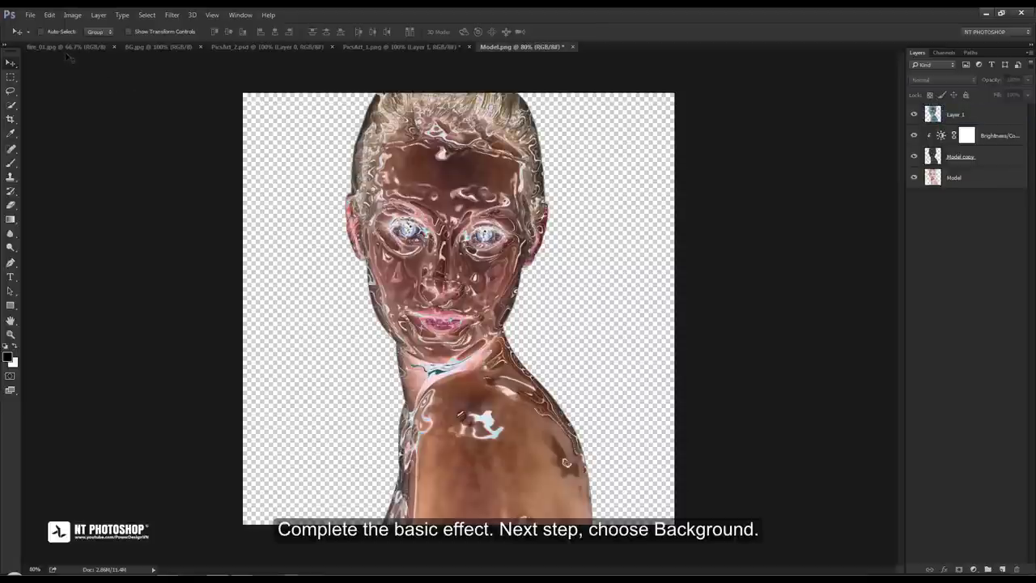
{"action": "left_click", "coordinate": [138, 48]}
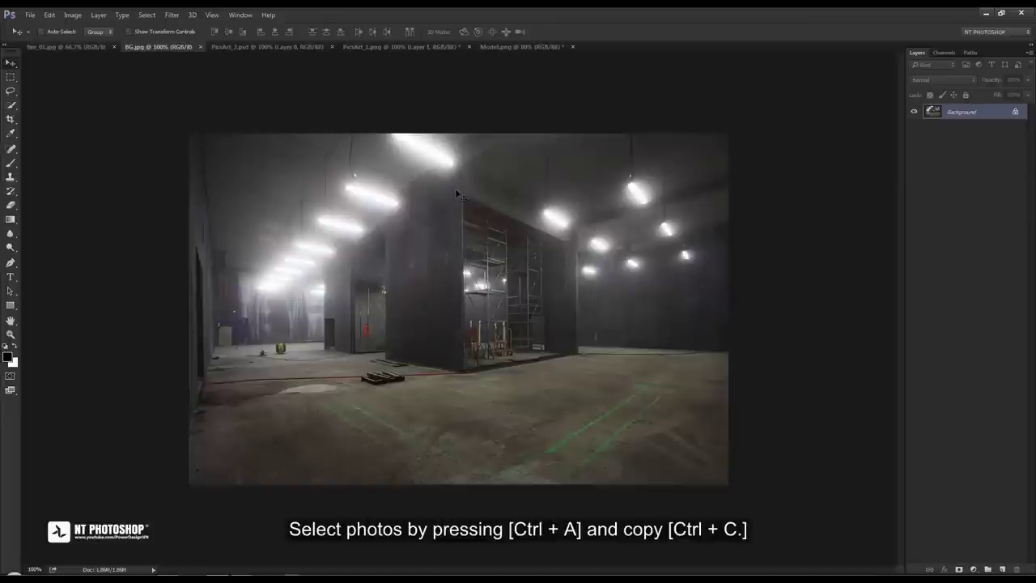
Copy the warehouse image into Model.png and move it to the bottom of the stack
{"action": "key", "text": "ctrl+a"}
{"action": "left_click", "coordinate": [500, 49]}
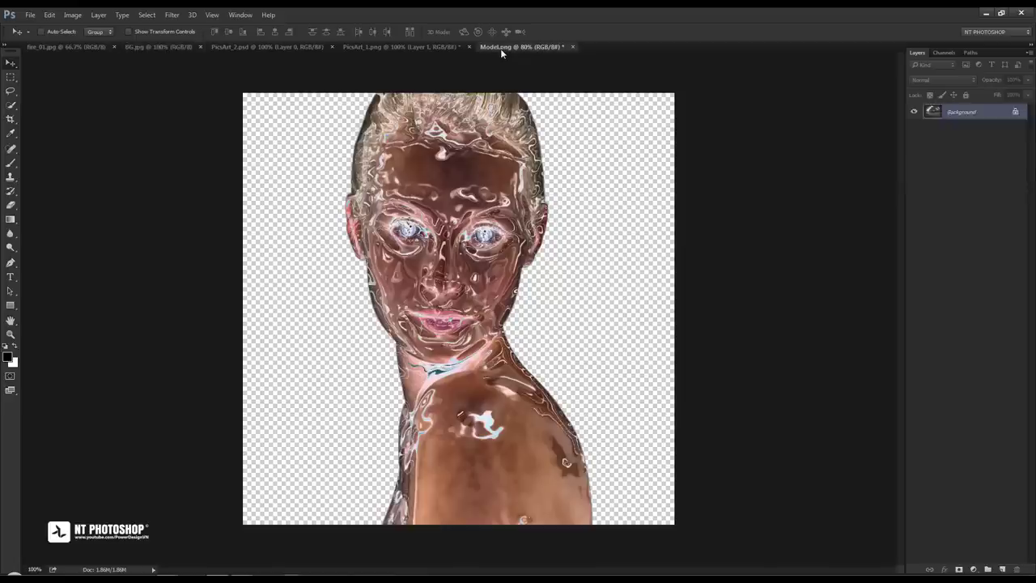
{"action": "key", "text": "ctrl+v"}
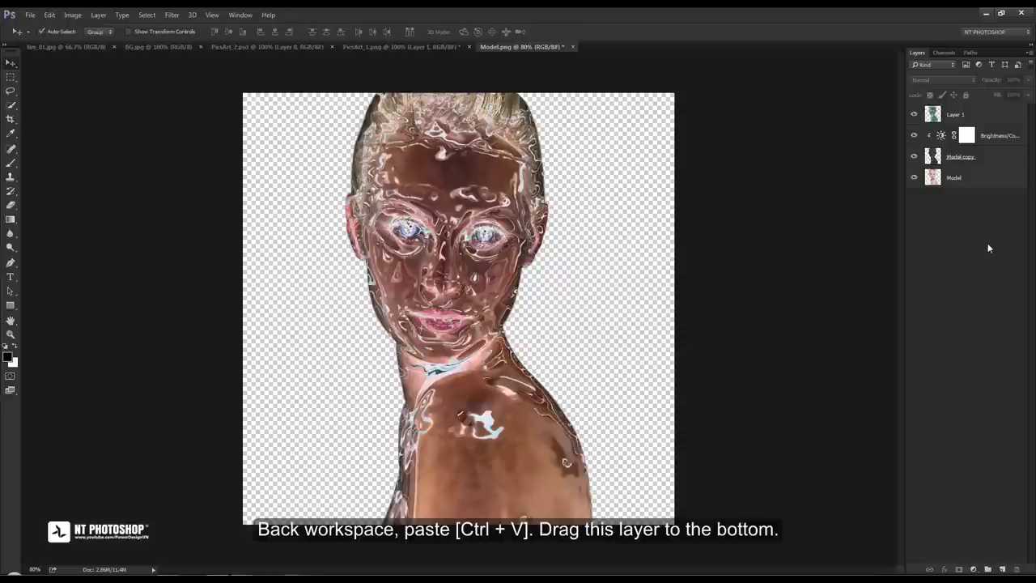
{"action": "key", "text": "ctrl+v"}
{"action": "left_click_drag", "start_coordinate": [983, 117], "coordinate": [966, 216]}
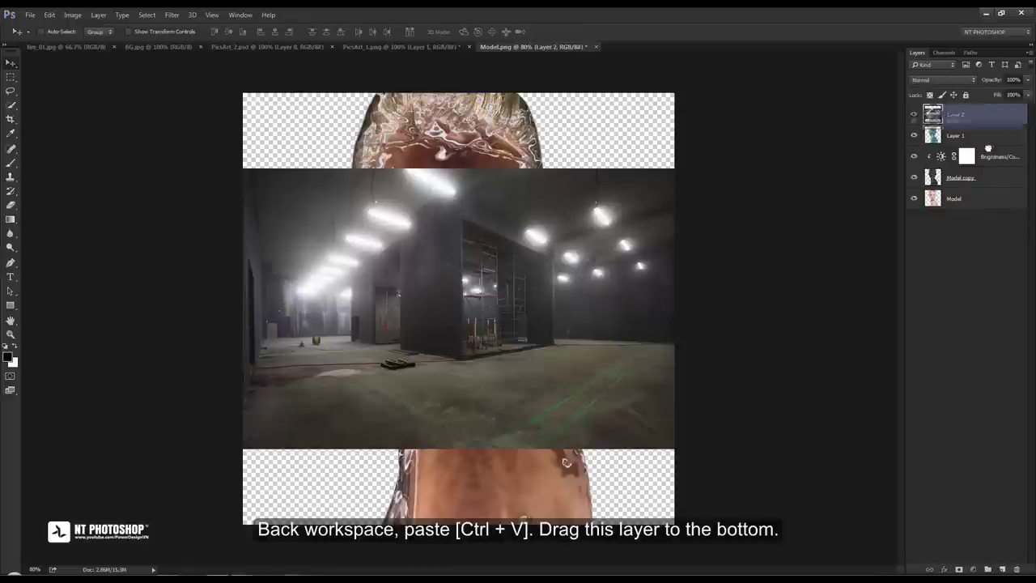
Rename the hall layer BG and scale it up to fill the canvas
{"action": "double_click", "coordinate": [955, 199]}
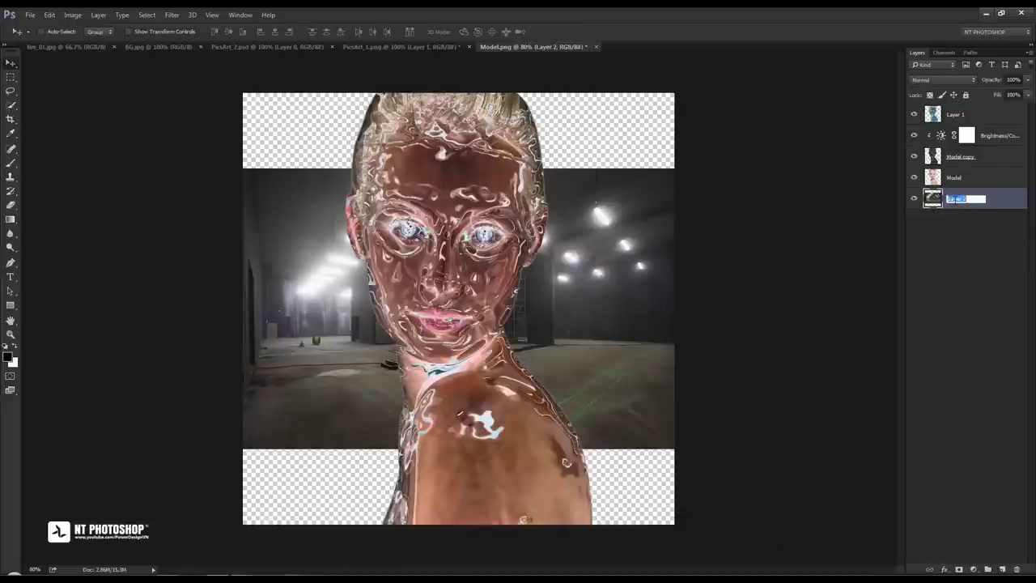
{"action": "type", "text": "BG"}
{"action": "key", "text": "Return"}
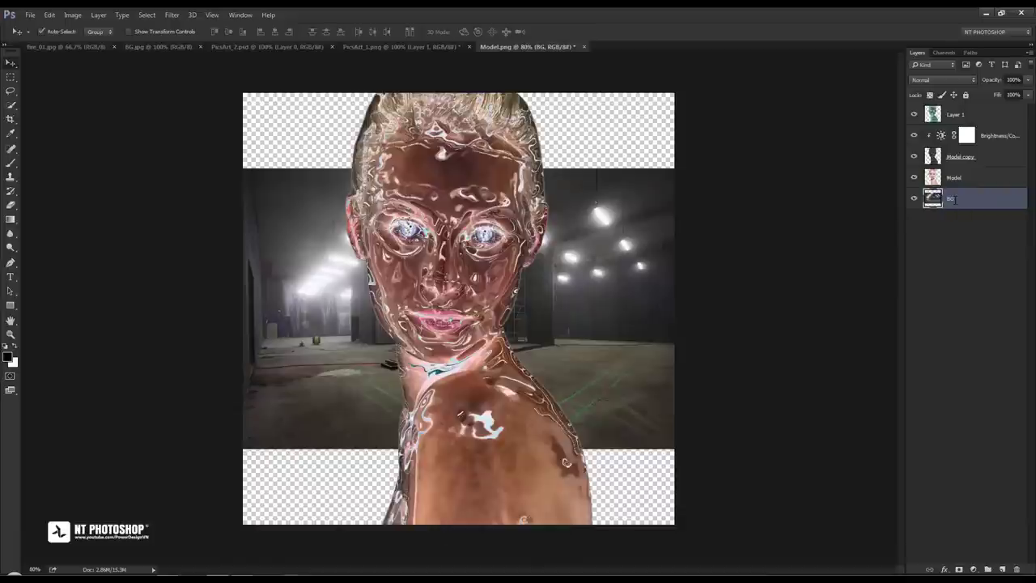
{"action": "key", "text": "ctrl+t"}
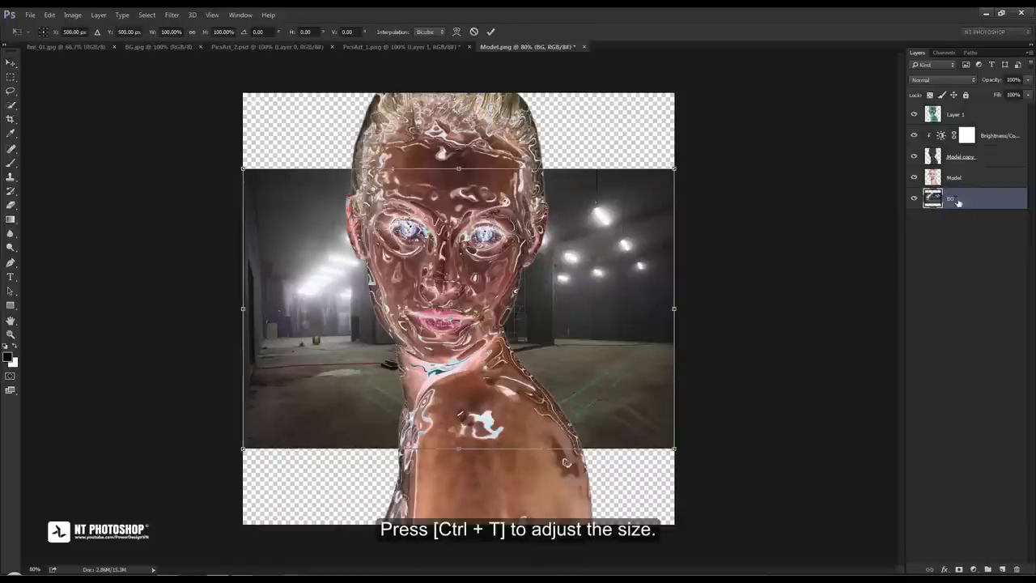
{"action": "left_click_drag", "start_coordinate": [675, 168], "coordinate": [800, 88]}
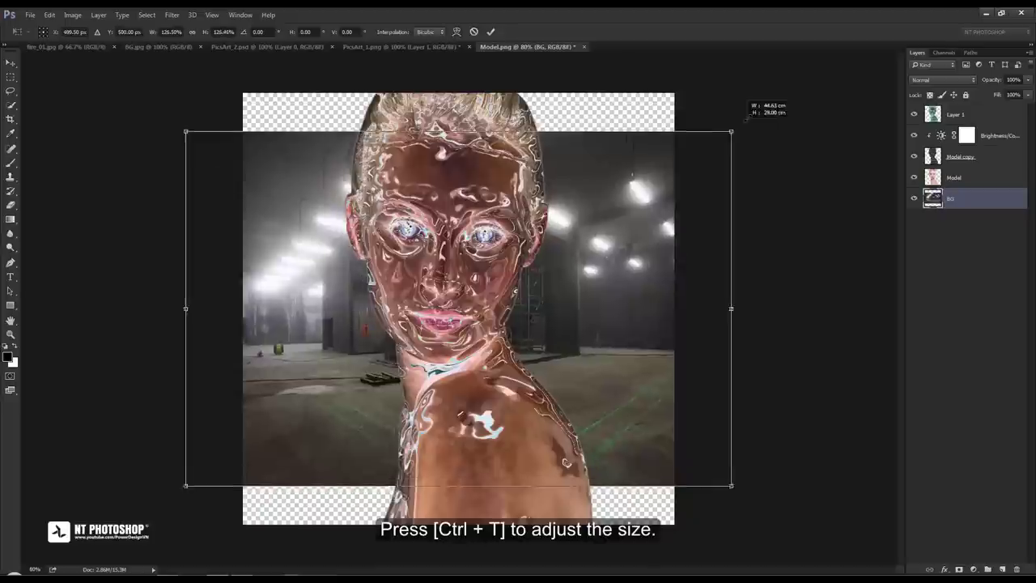
{"action": "left_click", "coordinate": [491, 31]}
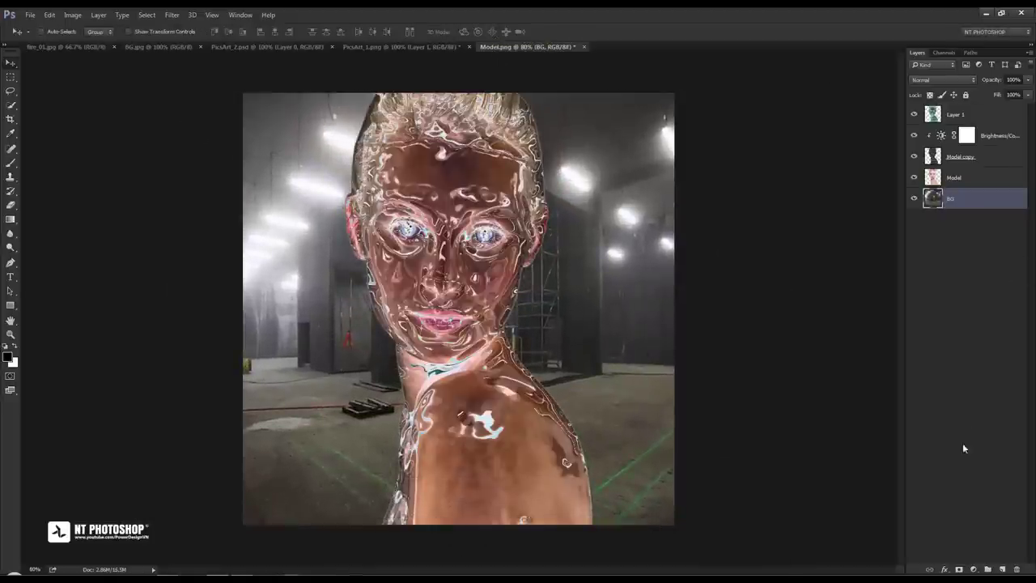
Add a Curves adjustment above BG with the curve pulled down to darken the hall
{"action": "left_click", "coordinate": [974, 569]}
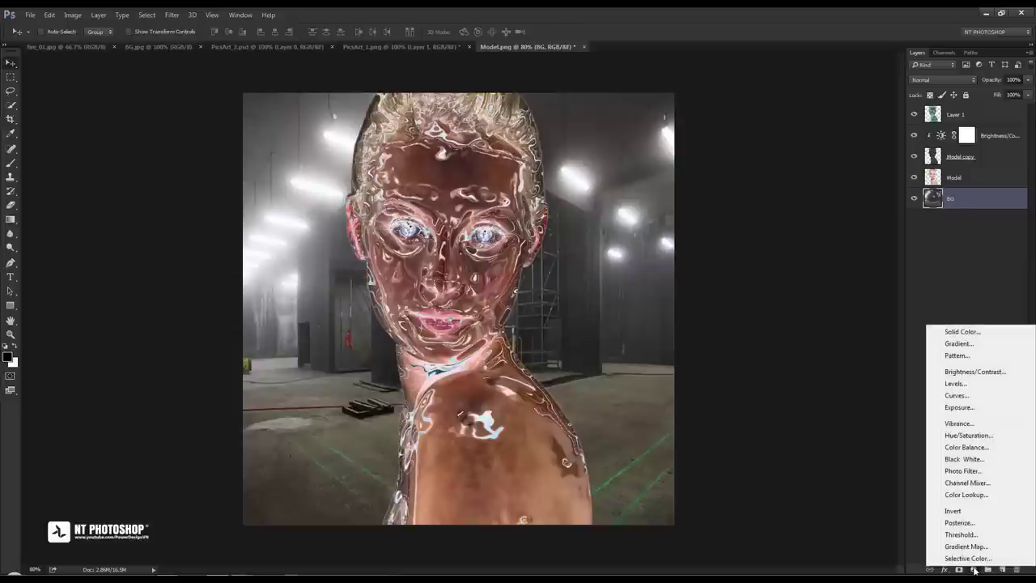
{"action": "left_click", "coordinate": [992, 397]}
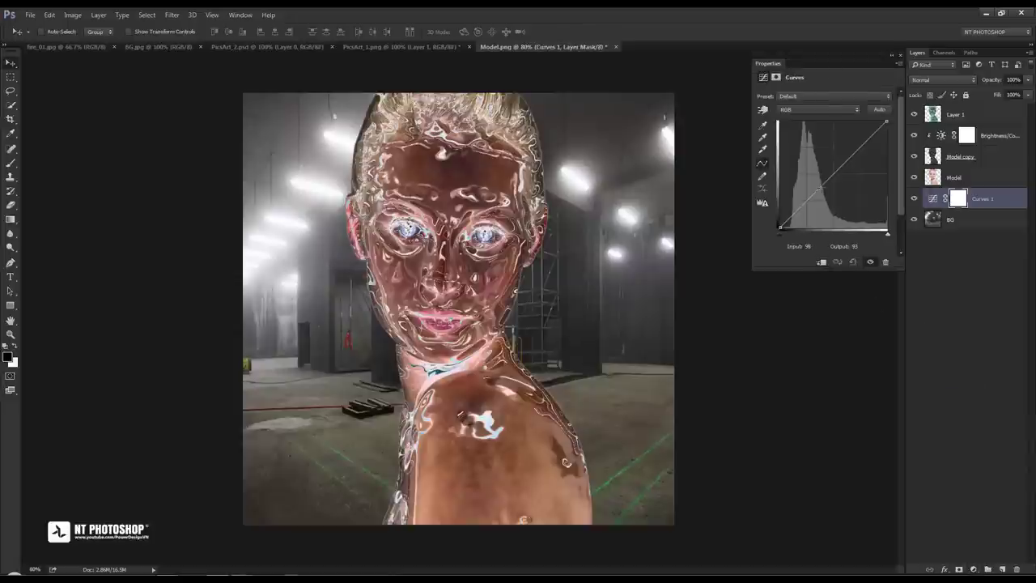
{"action": "left_click_drag", "start_coordinate": [819, 188], "coordinate": [824, 199]}
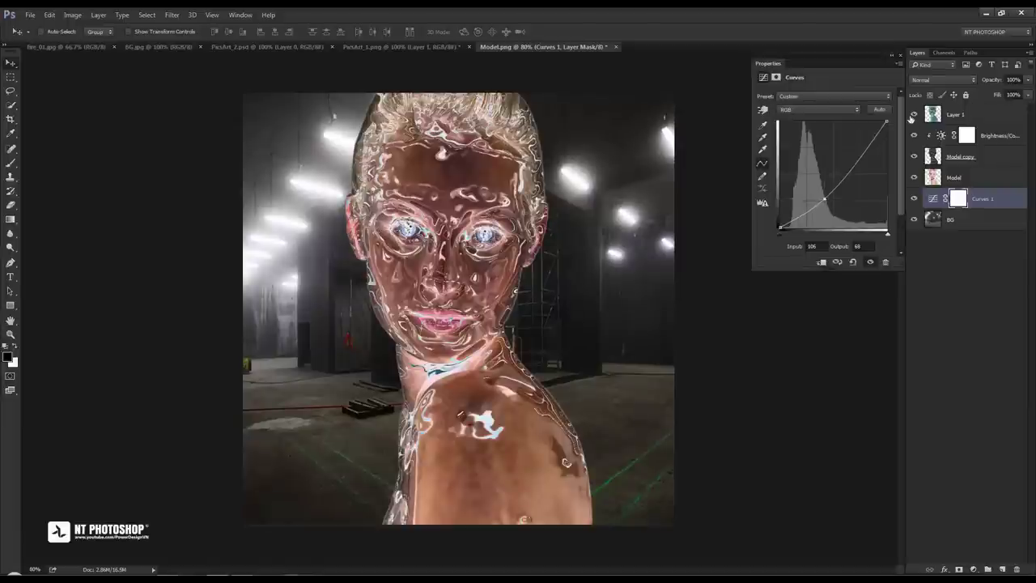
{"action": "left_click", "coordinate": [900, 57]}
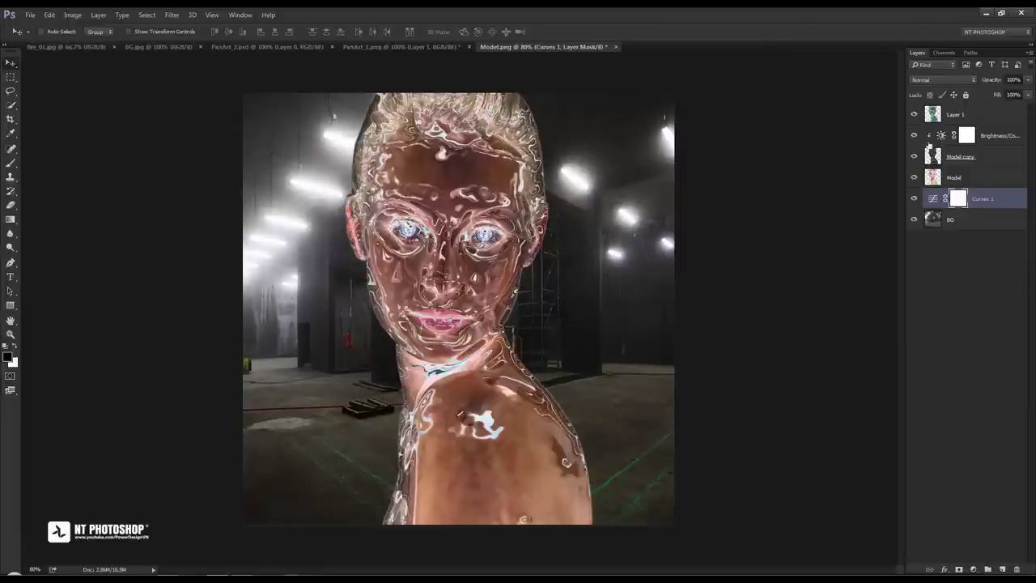
{"action": "left_click", "coordinate": [966, 221]}
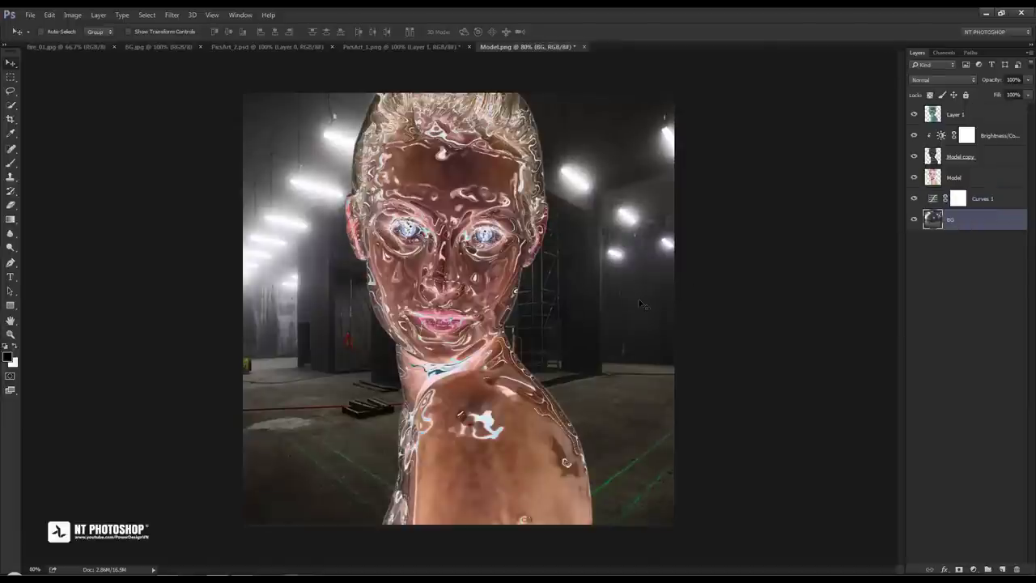
Reposition the BG hall image slightly upward with Free Transform and commit it
{"action": "key", "text": "ctrl+t"}
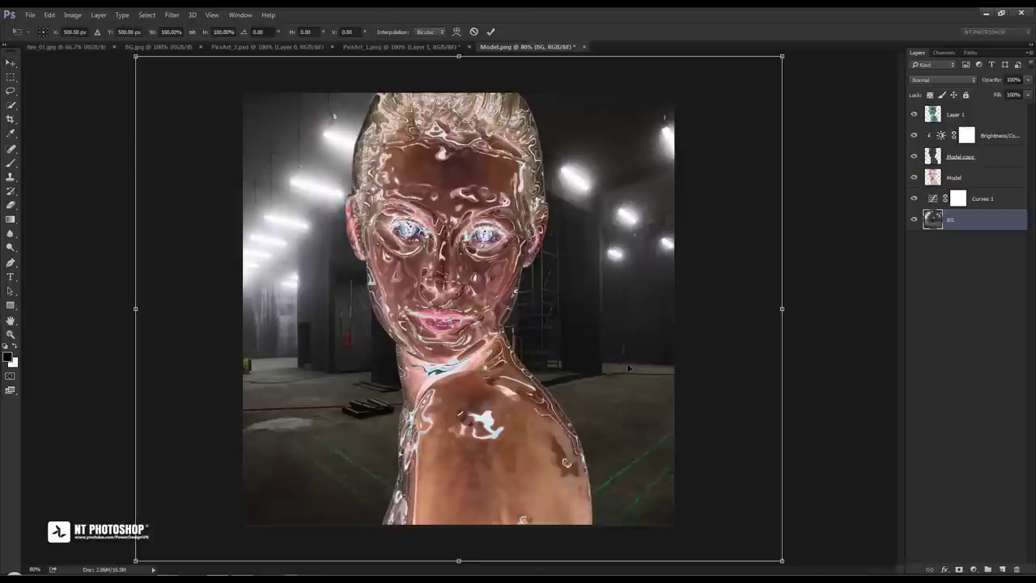
{"action": "left_click_drag", "start_coordinate": [628, 369], "coordinate": [630, 345]}
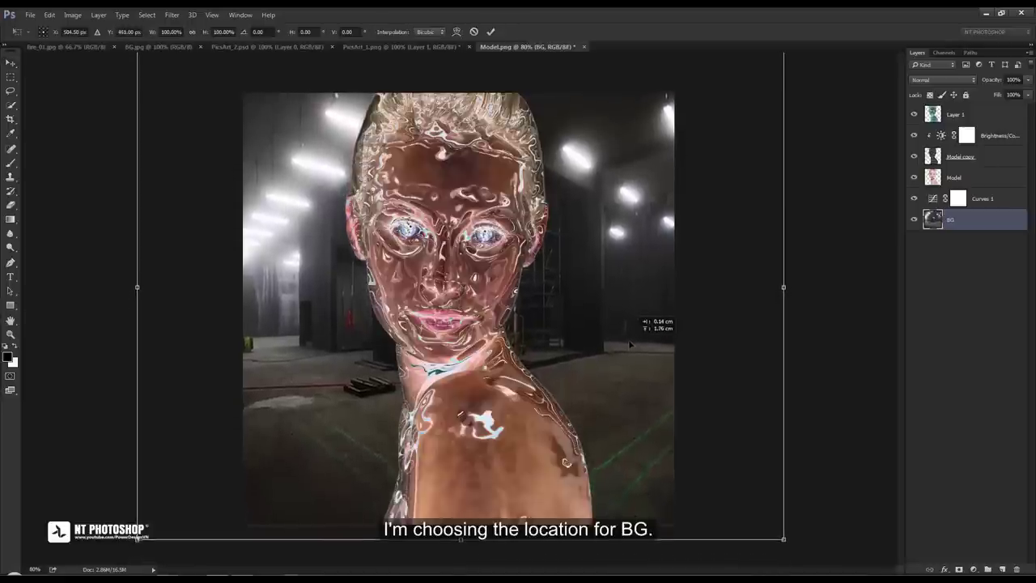
{"action": "mouse_move", "coordinate": [630, 345]}
{"action": "left_mouse_down"}
{"action": "mouse_move", "coordinate": [635, 354]}
{"action": "mouse_move", "coordinate": [613, 375]}
{"action": "mouse_move", "coordinate": [634, 363]}
{"action": "mouse_move", "coordinate": [613, 366]}
{"action": "left_mouse_up"}
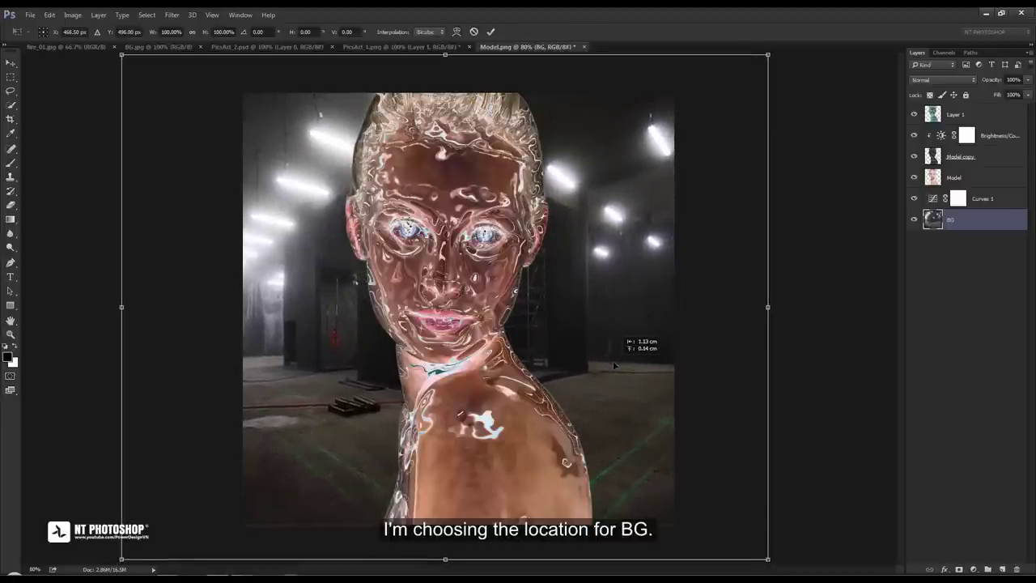
{"action": "left_click", "coordinate": [492, 32]}
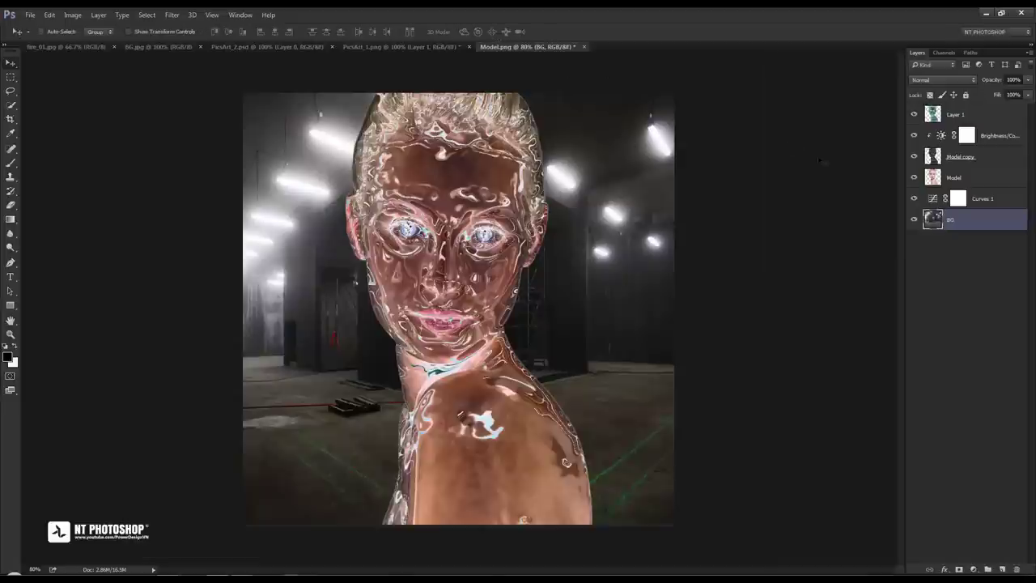
Add an Inner Glow effect to Layer 1 using Color Dodge blending
{"action": "left_click", "coordinate": [985, 116]}
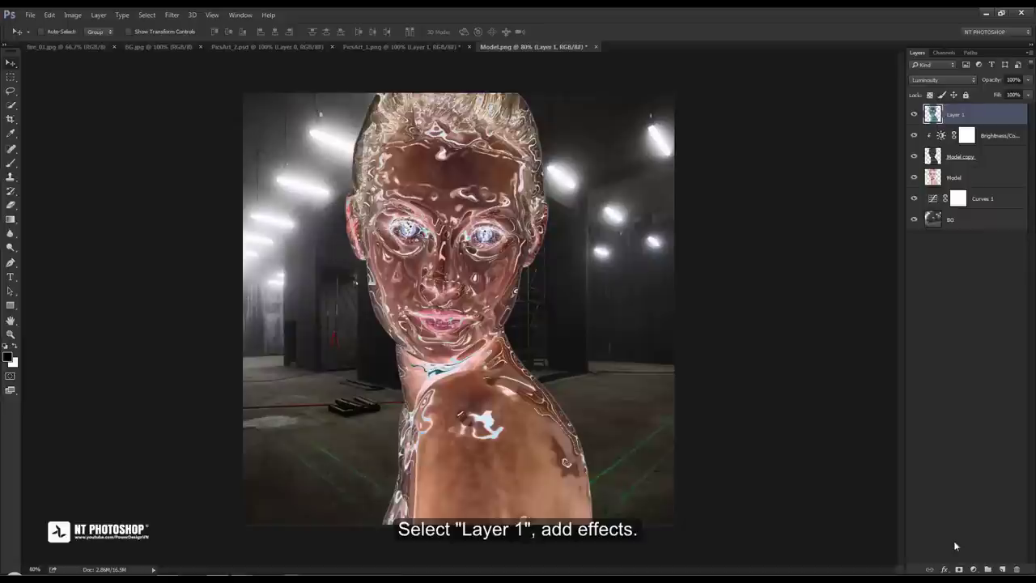
{"action": "left_click", "coordinate": [947, 569]}
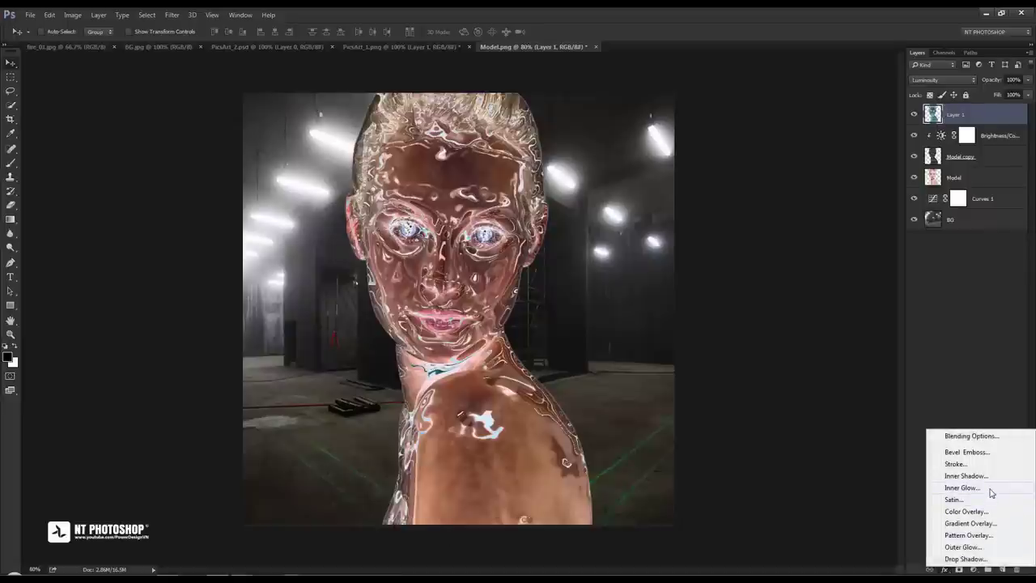
{"action": "left_click", "coordinate": [963, 487]}
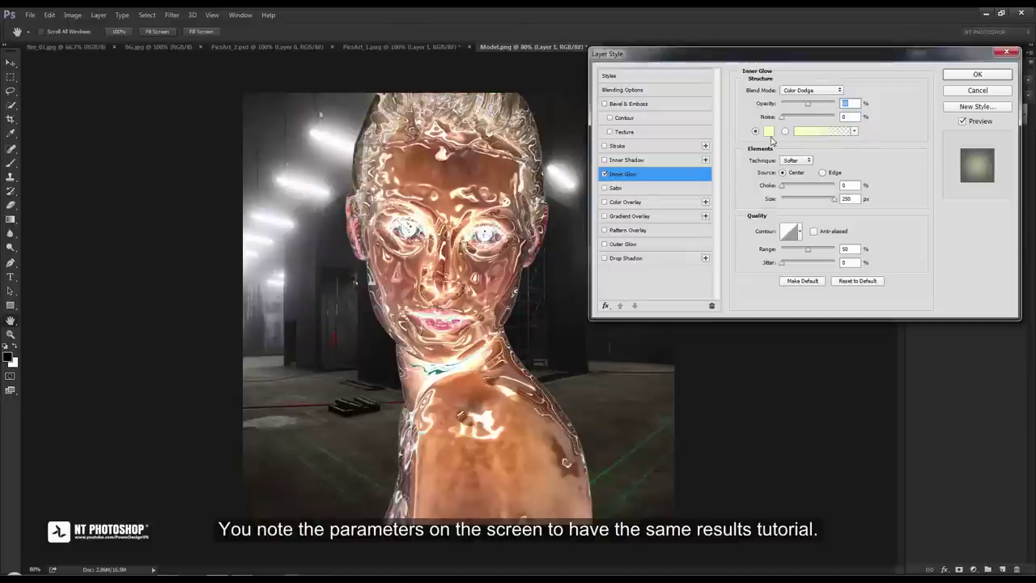
{"action": "left_click", "coordinate": [816, 92]}
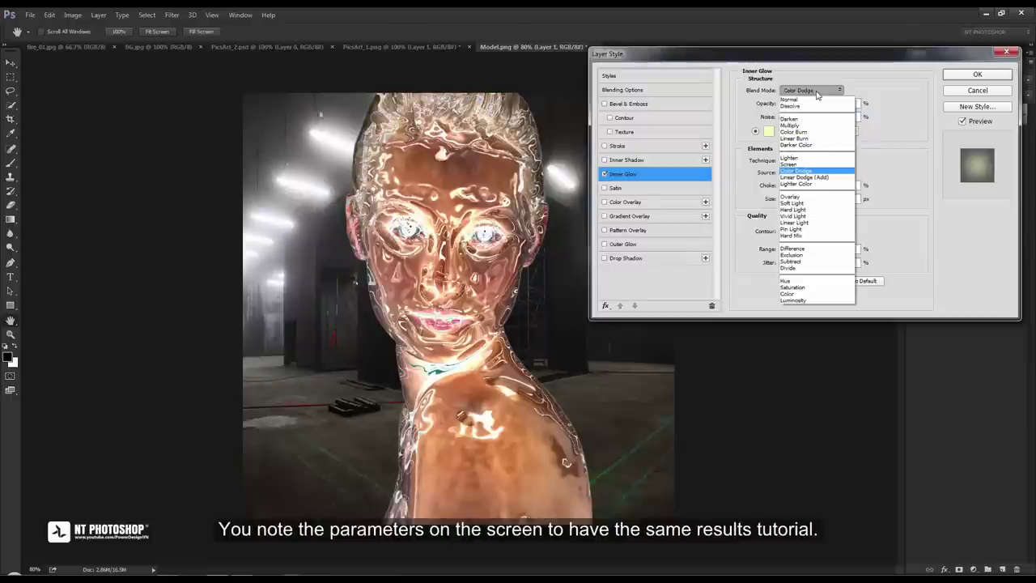
{"action": "left_click", "coordinate": [830, 171]}
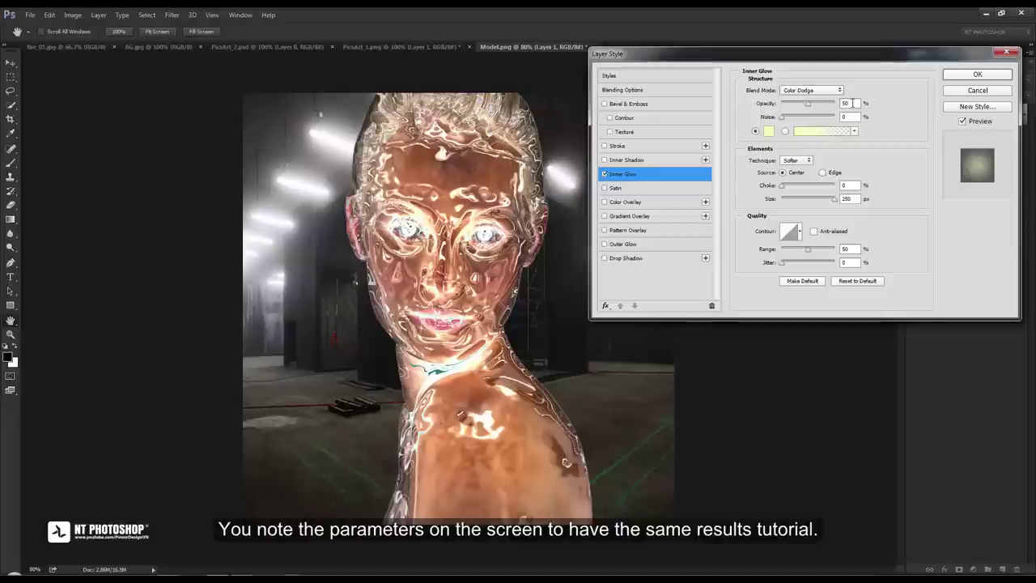
Make the glow pale yellow, 250 px, 50% opacity, centre source, and apply it
{"action": "left_click", "coordinate": [769, 131]}
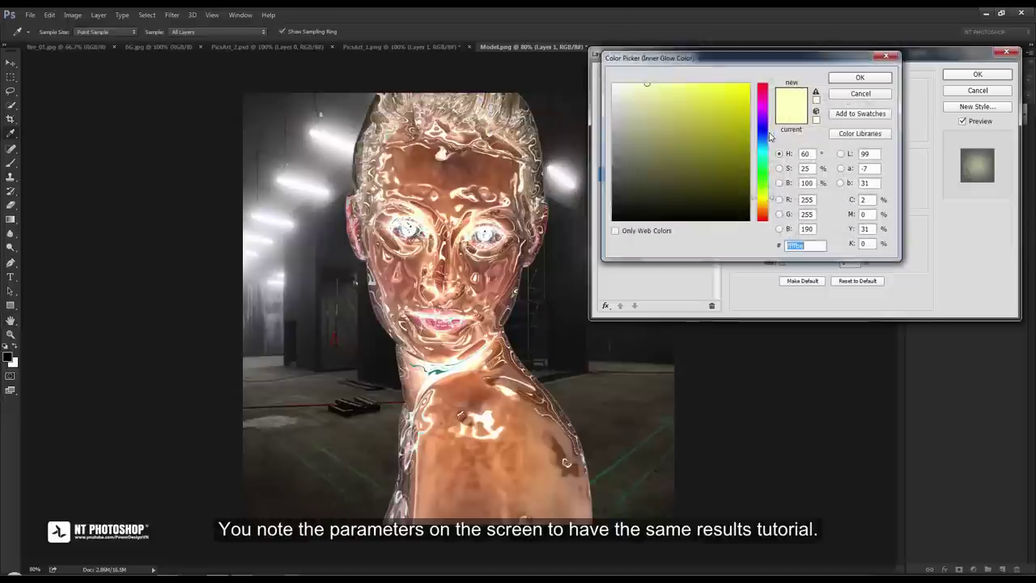
{"action": "left_click", "coordinate": [813, 246]}
{"action": "left_click", "coordinate": [878, 81]}
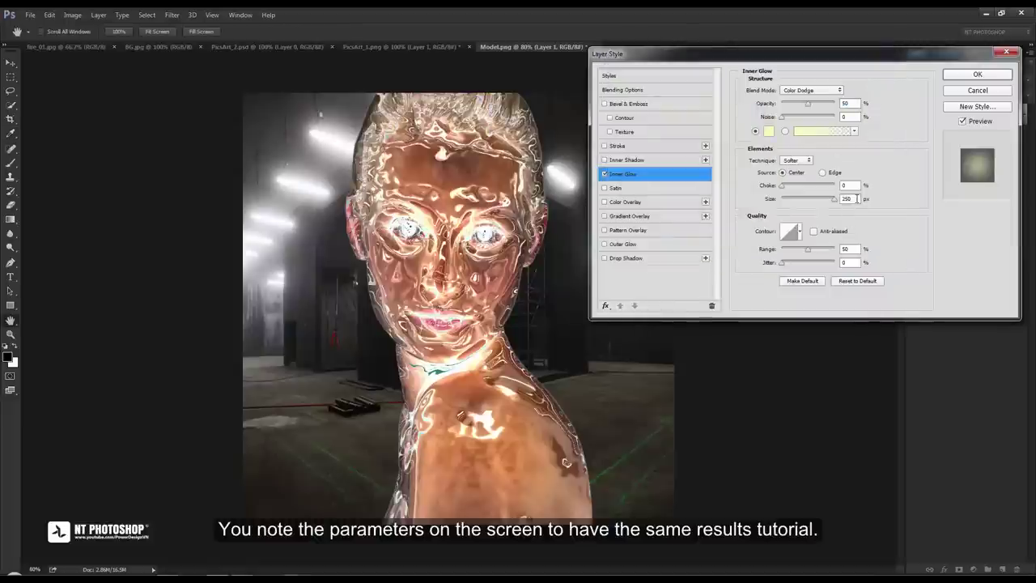
{"action": "left_click", "coordinate": [843, 198]}
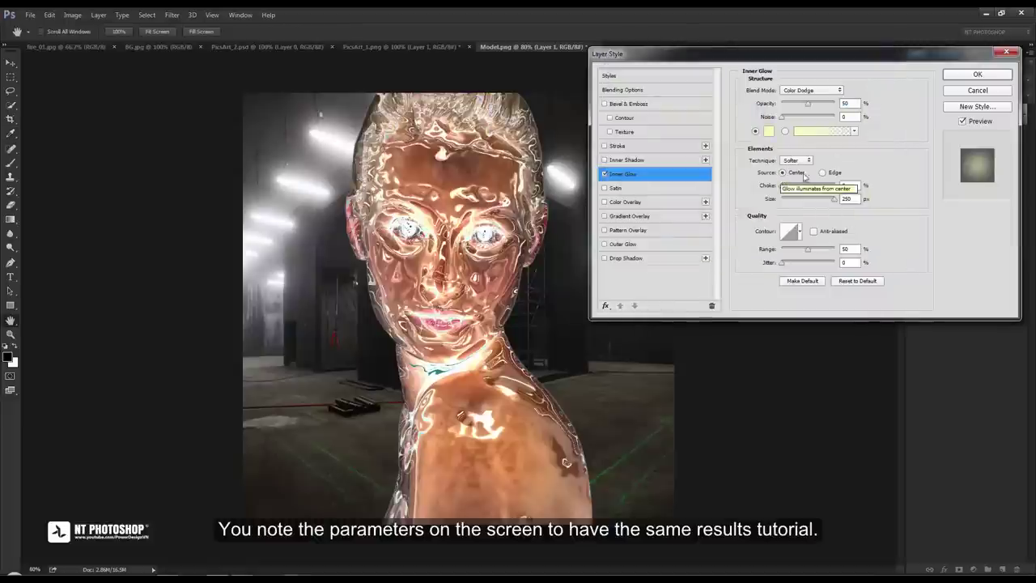
{"action": "left_click", "coordinate": [822, 173]}
{"action": "left_click", "coordinate": [783, 173]}
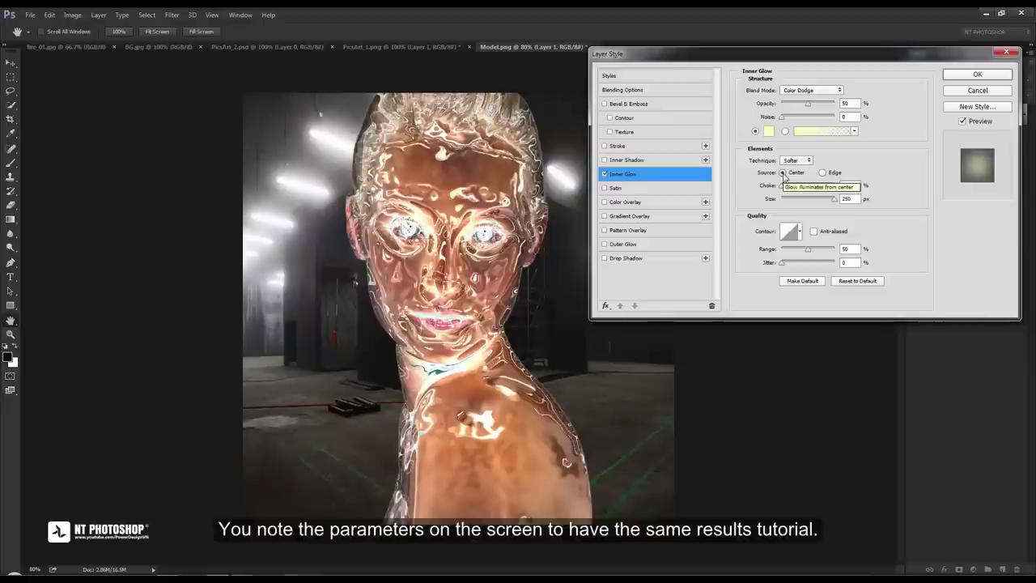
{"action": "left_click", "coordinate": [978, 74]}
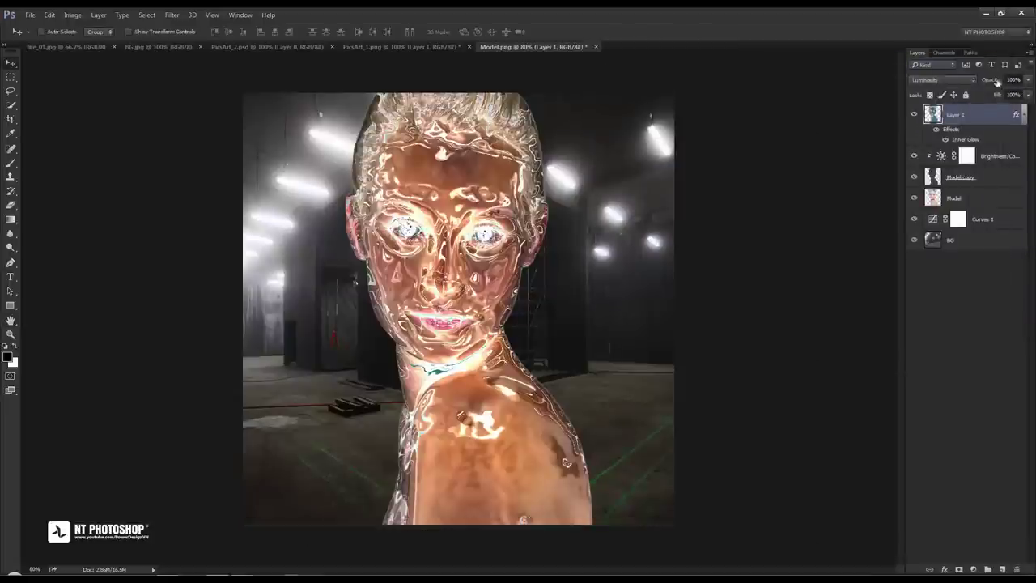
Add a Brightness/Contrast adjustment clipped to Layer 1 with Contrast 20, Brightness 0
{"action": "left_click", "coordinate": [1023, 115]}
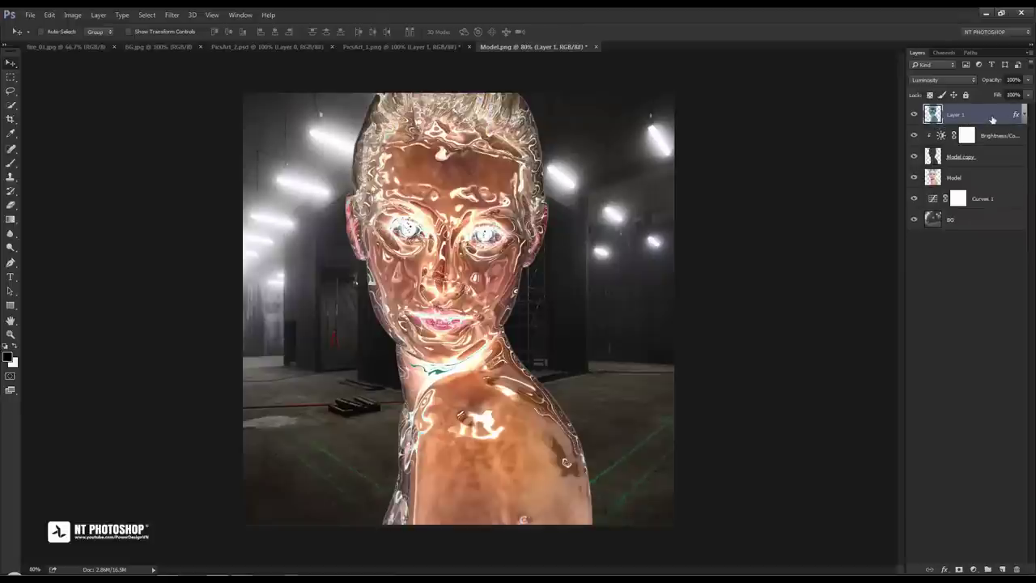
{"action": "left_click", "coordinate": [974, 569]}
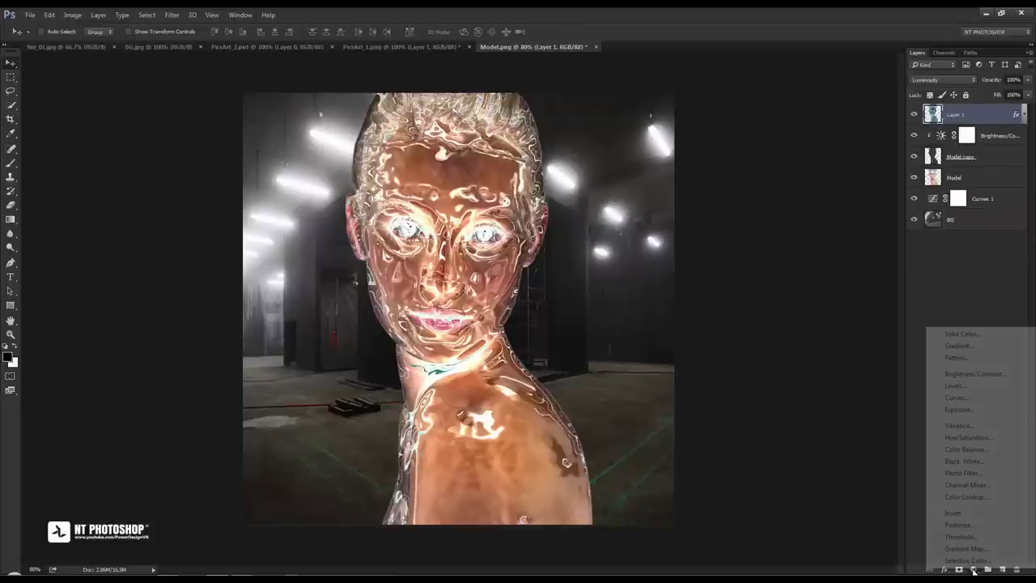
{"action": "left_click", "coordinate": [991, 374]}
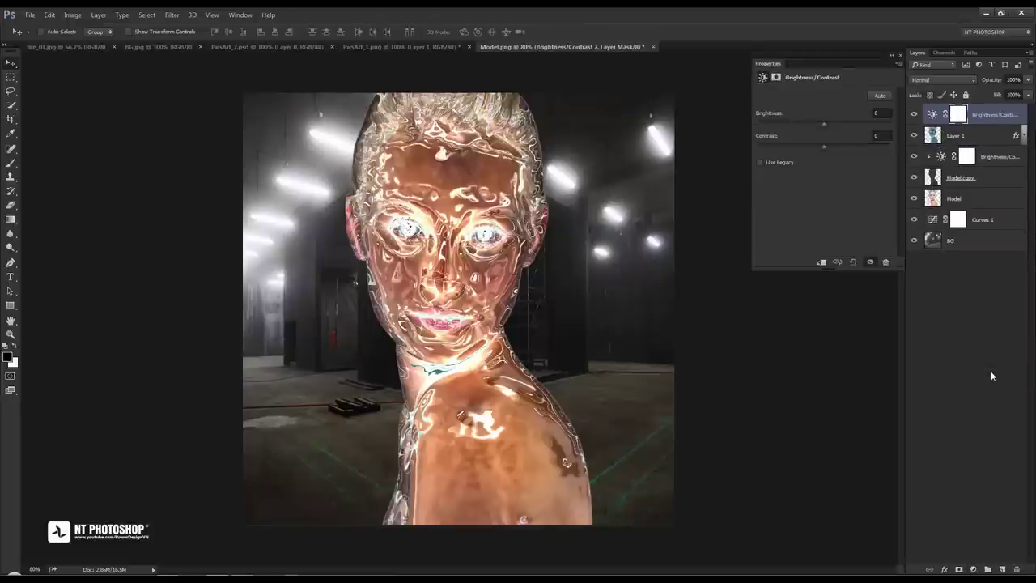
{"action": "left_click", "coordinate": [823, 263]}
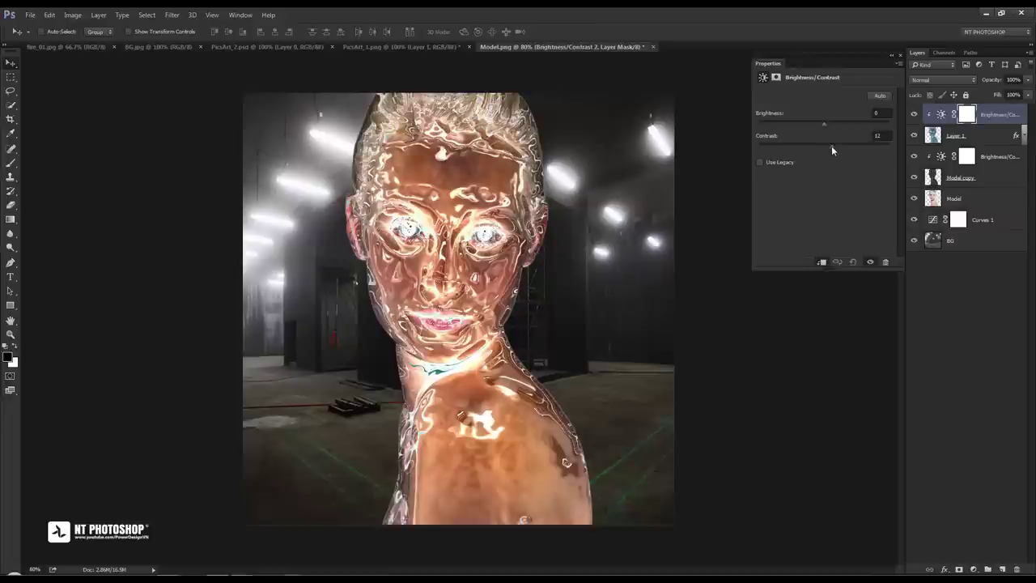
{"action": "left_click", "coordinate": [878, 135]}
{"action": "type", "text": "20"}
{"action": "key", "text": "Return"}
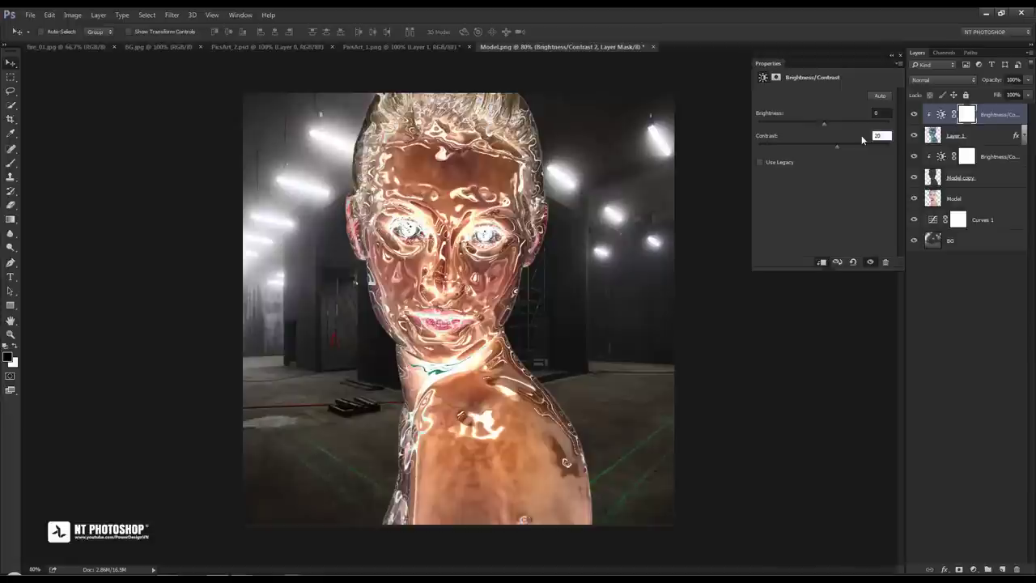
{"action": "left_click", "coordinate": [900, 56]}
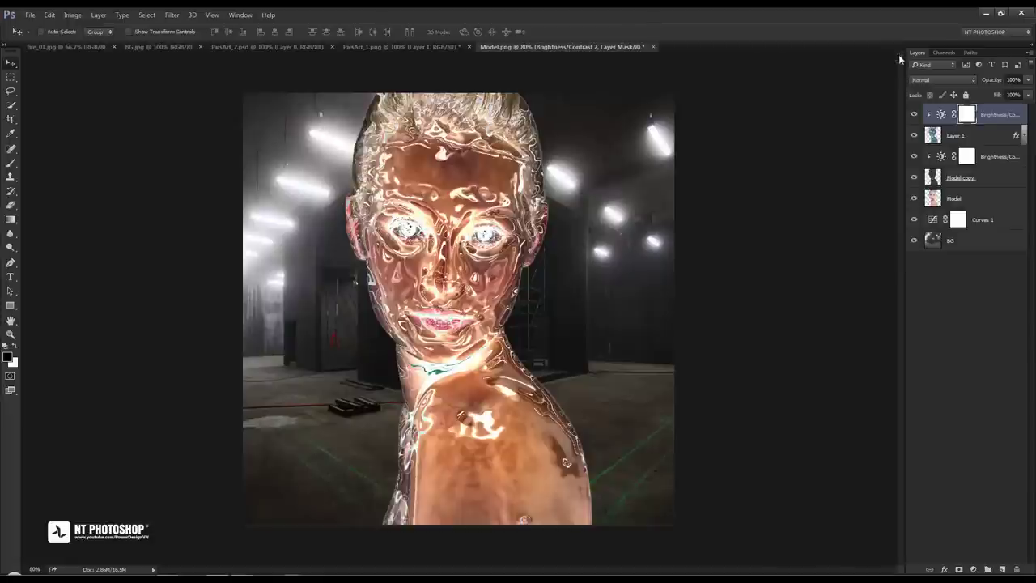
Select Layer 1 and zoom in on the model's eyes
{"action": "left_click", "coordinate": [965, 136]}
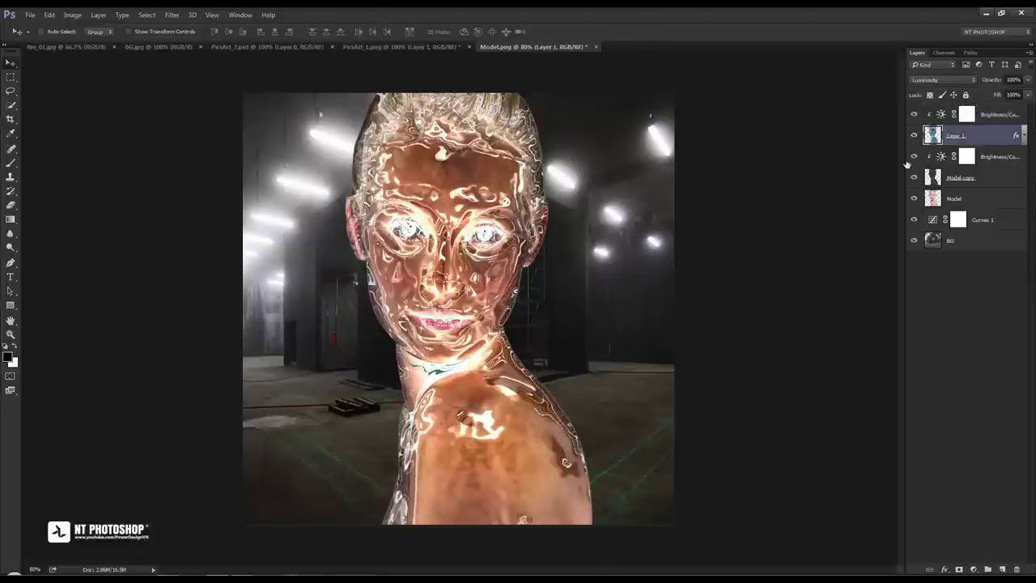
{"action": "left_click", "coordinate": [486, 235]}
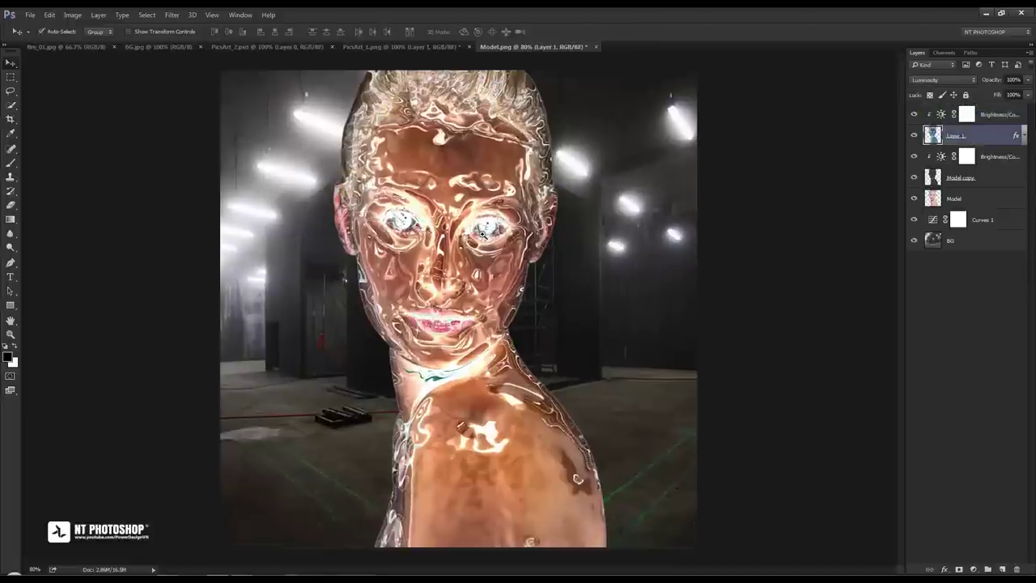
{"action": "left_click", "coordinate": [483, 234]}
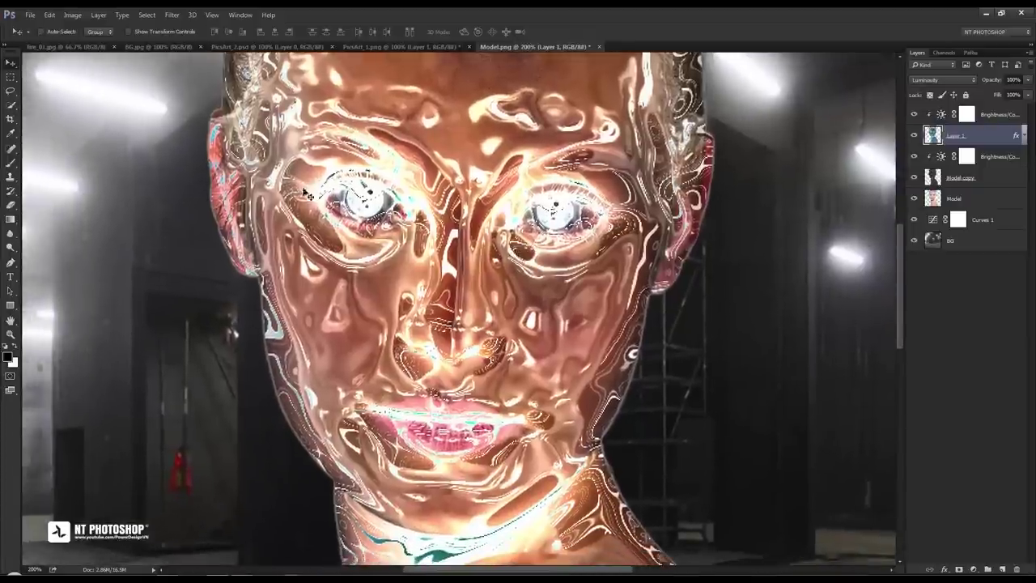
Choose a white 20 px Brush and adjust its hardness
{"action": "left_click", "coordinate": [15, 347]}
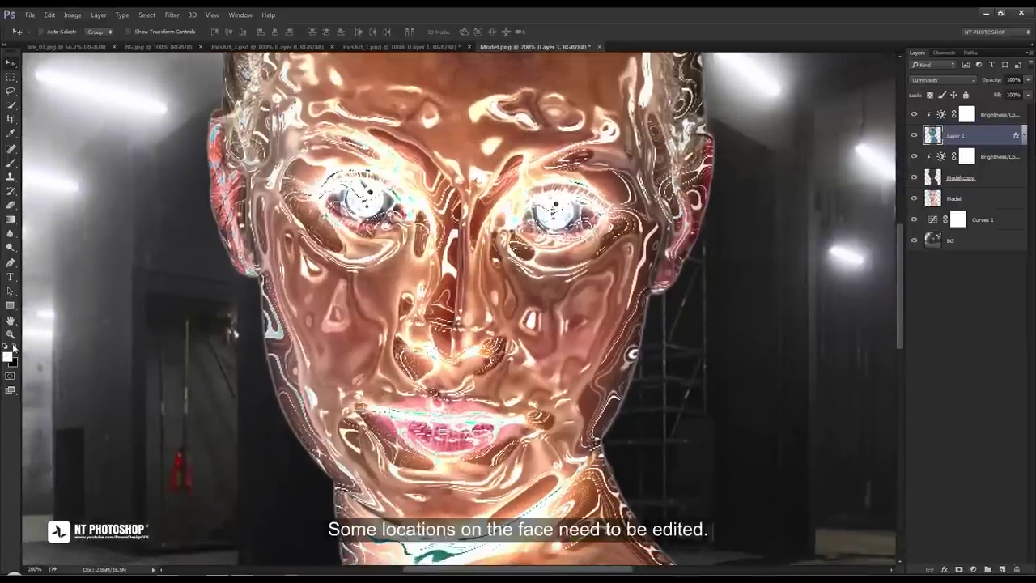
{"action": "left_click", "coordinate": [11, 163]}
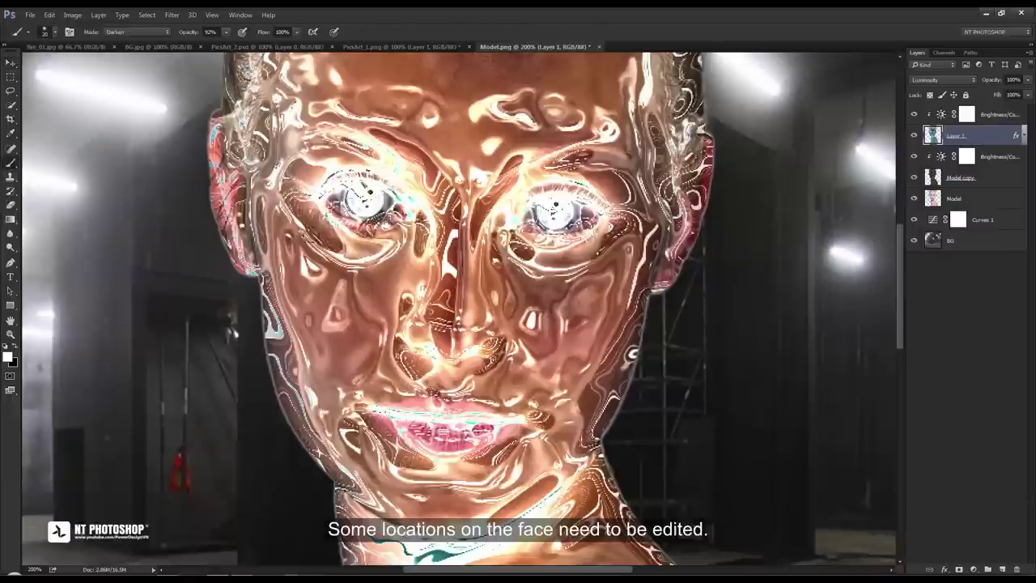
{"action": "right_click", "coordinate": [356, 240]}
{"action": "left_click_drag", "start_coordinate": [416, 292], "coordinate": [430, 295]}
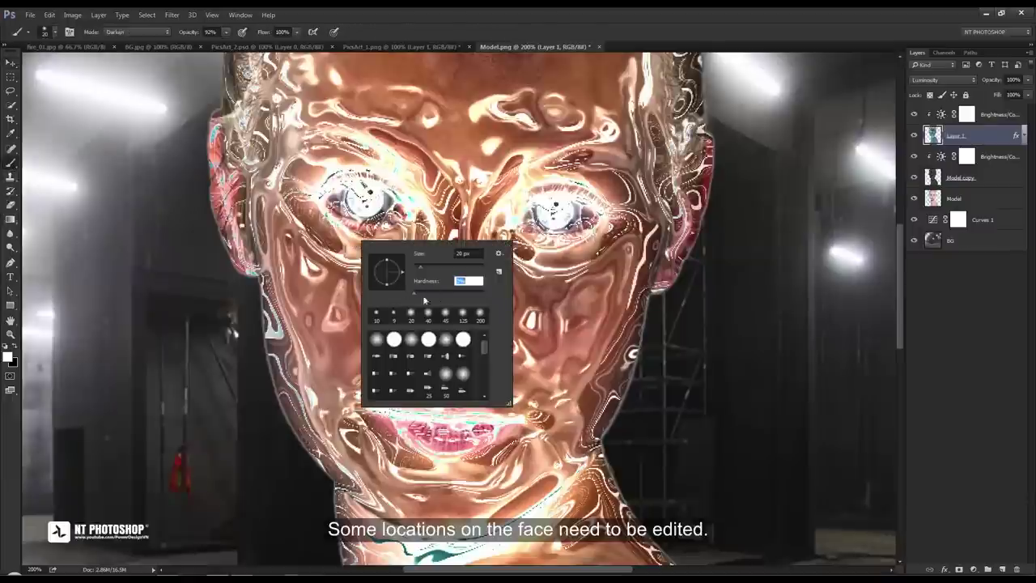
{"action": "left_click", "coordinate": [365, 197]}
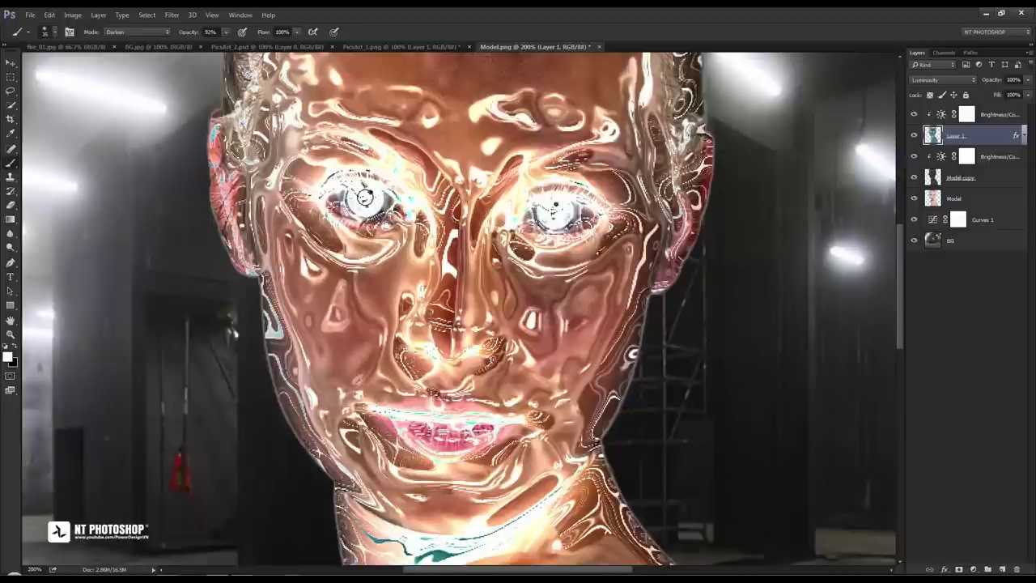
Add a new empty layer above Layer 1 and name it Brush
{"action": "left_click", "coordinate": [1002, 569]}
{"action": "double_click", "coordinate": [967, 136]}
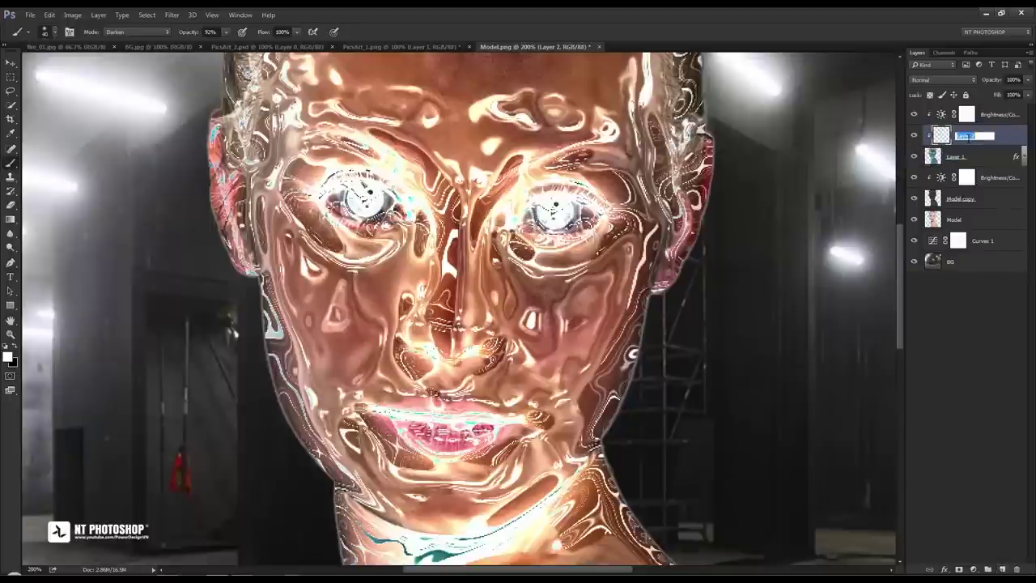
{"action": "type", "text": "Ey"}
{"action": "type", "text": "sh"}
{"action": "key", "text": "Return"}
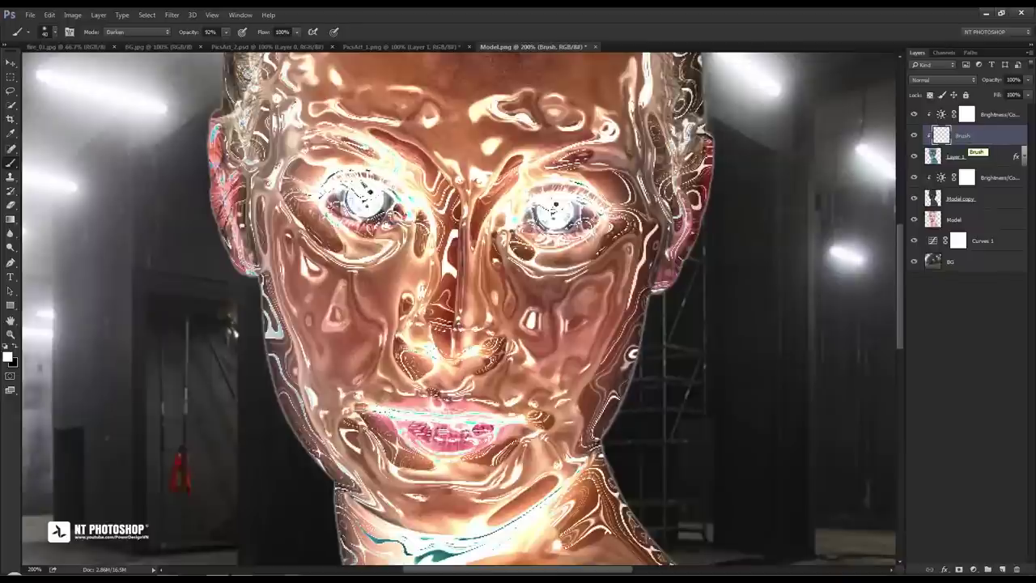
Paint both eyes bright white, using a smaller brush for touch-ups
{"action": "left_click_drag", "start_coordinate": [361, 194], "coordinate": [354, 189]}
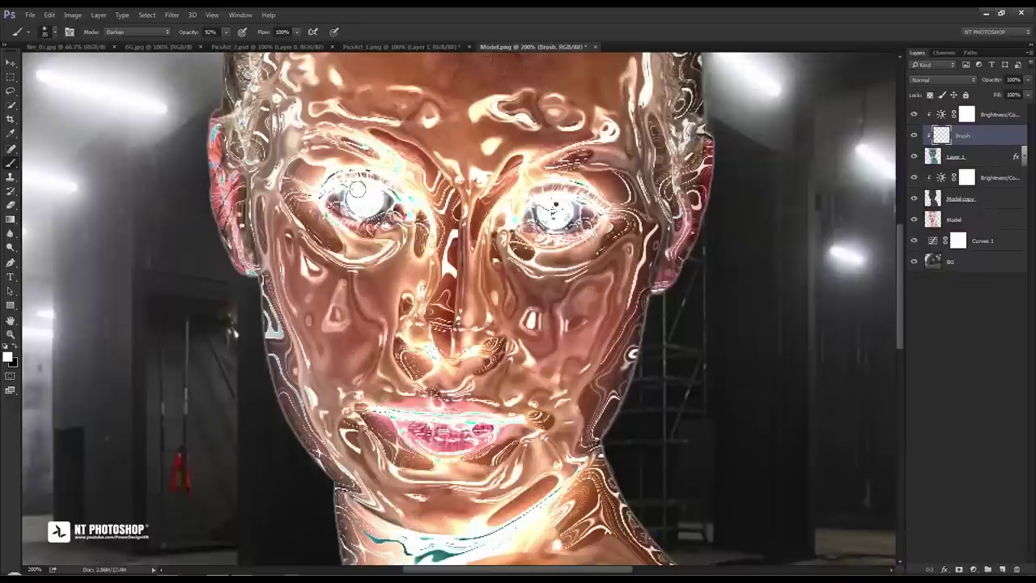
{"action": "key", "text": "bracketleft"}
{"action": "left_click", "coordinate": [357, 197]}
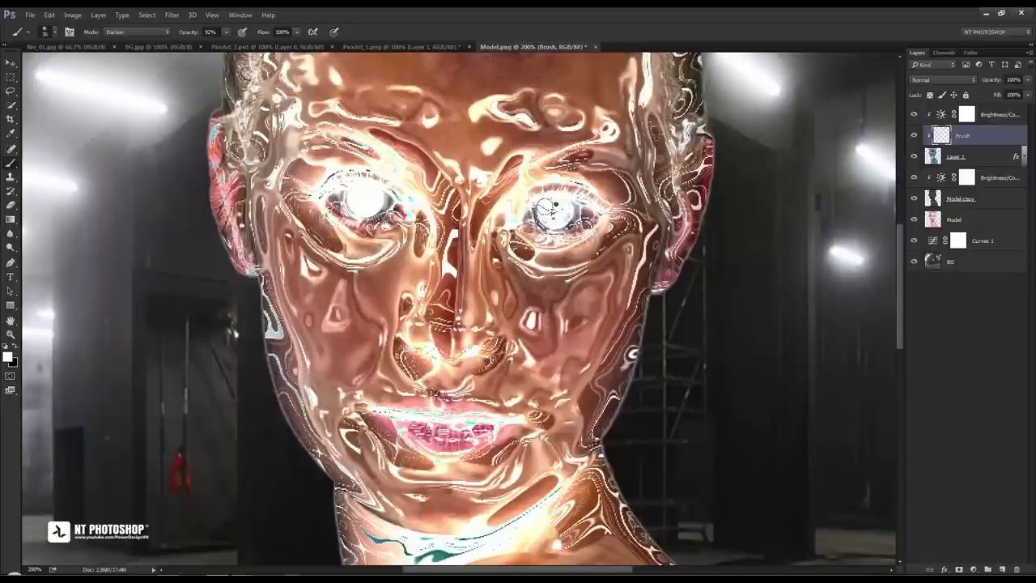
{"action": "left_click_drag", "start_coordinate": [544, 213], "coordinate": [550, 206]}
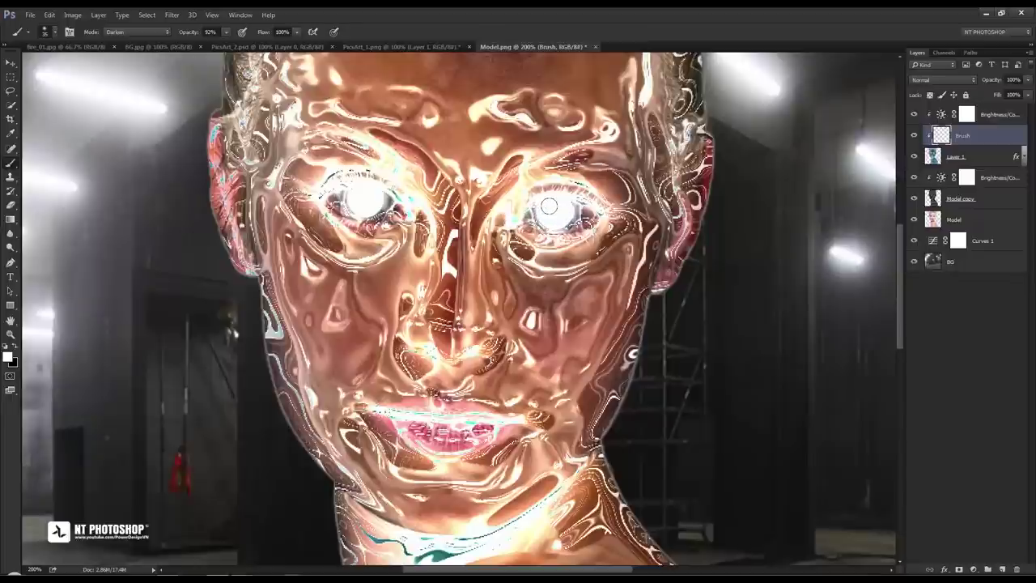
{"action": "key", "text": "bracketleft"}
{"action": "key", "text": "bracketleft"}
{"action": "key", "text": "bracketleft"}
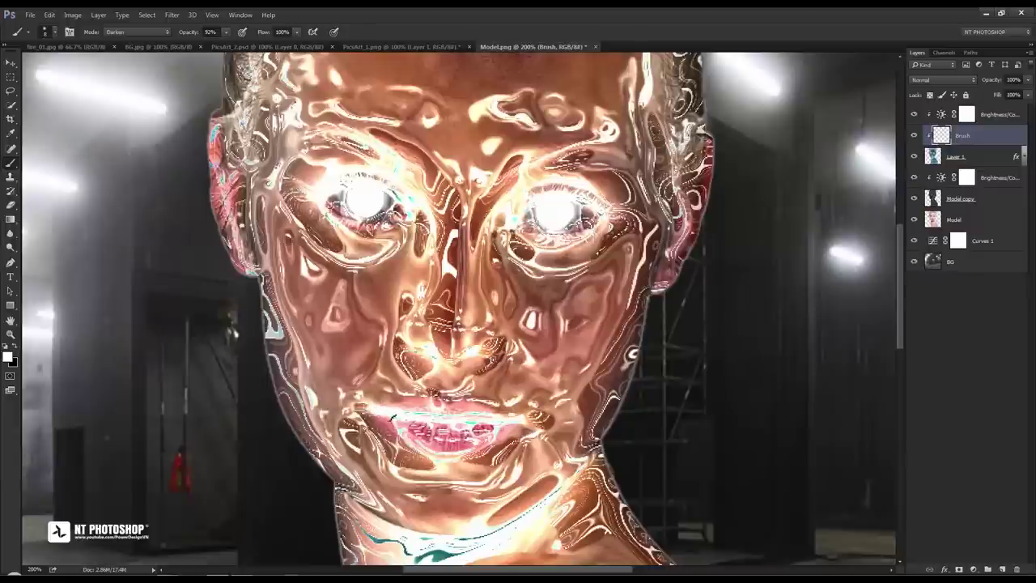
Paint white strokes across the neck, covering the teal streak, with brush sizes 20 and 10
{"action": "scroll", "coordinate": [499, 476], "scroll_direction": "down", "scroll_amount": 3}
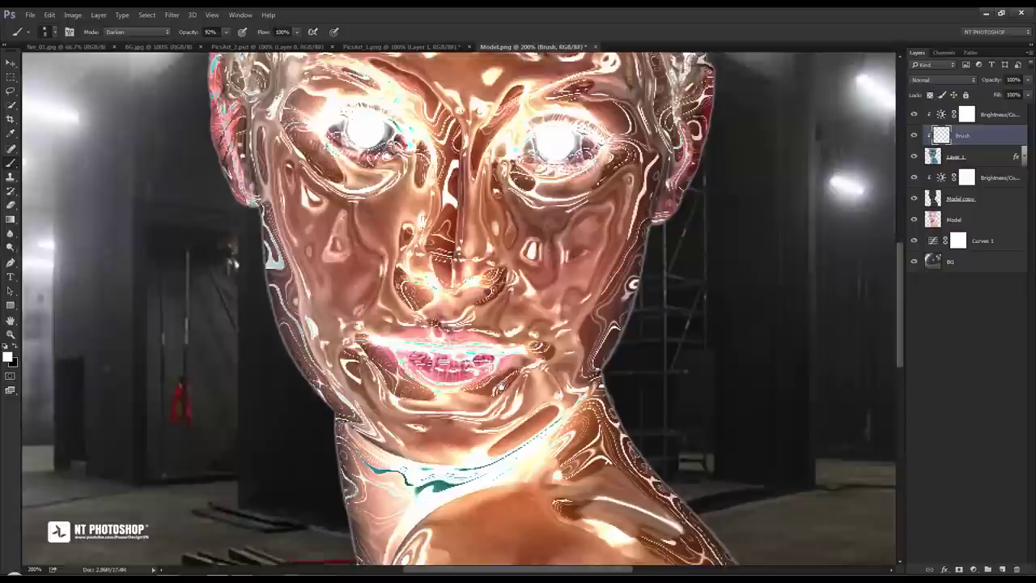
{"action": "scroll", "coordinate": [502, 329], "scroll_direction": "down", "scroll_amount": 2}
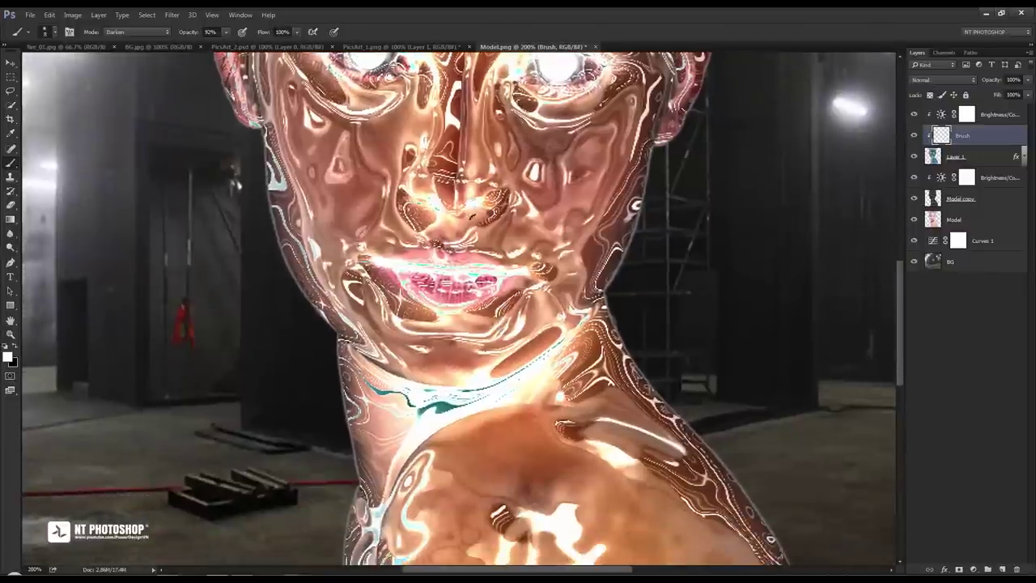
{"action": "mouse_move", "coordinate": [543, 383]}
{"action": "left_mouse_down"}
{"action": "mouse_move", "coordinate": [562, 368]}
{"action": "mouse_move", "coordinate": [556, 347]}
{"action": "mouse_move", "coordinate": [462, 393]}
{"action": "left_mouse_up"}
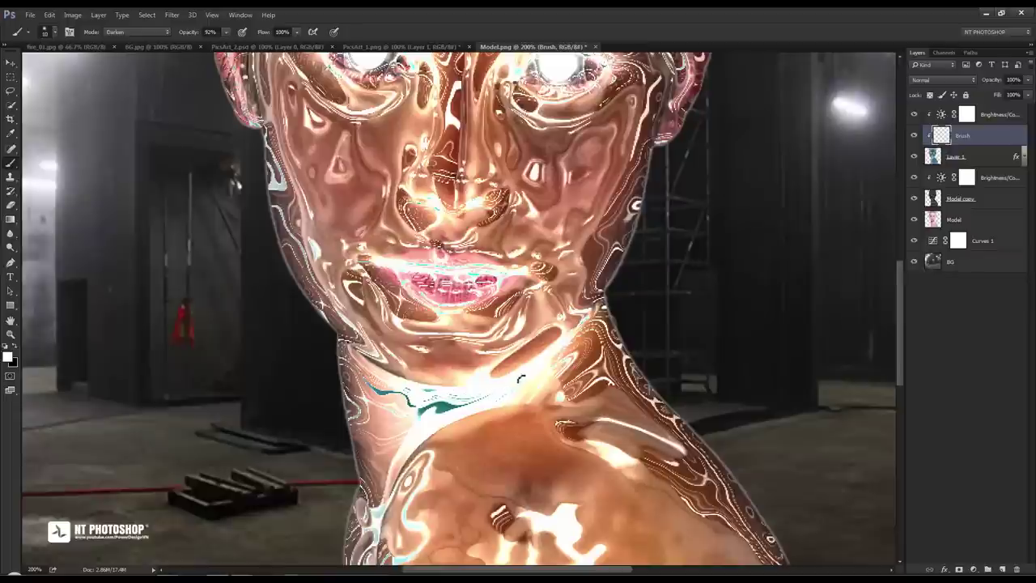
{"action": "mouse_move", "coordinate": [521, 378]}
{"action": "left_mouse_down"}
{"action": "mouse_move", "coordinate": [443, 413]}
{"action": "mouse_move", "coordinate": [423, 394]}
{"action": "left_mouse_up"}
{"action": "mouse_move", "coordinate": [361, 374]}
{"action": "left_mouse_down"}
{"action": "mouse_move", "coordinate": [418, 408]}
{"action": "mouse_move", "coordinate": [435, 402]}
{"action": "mouse_move", "coordinate": [423, 415]}
{"action": "mouse_move", "coordinate": [448, 393]}
{"action": "mouse_move", "coordinate": [510, 386]}
{"action": "left_mouse_up"}
{"action": "key", "text": "bracketright"}
{"action": "key", "text": "bracketleft"}
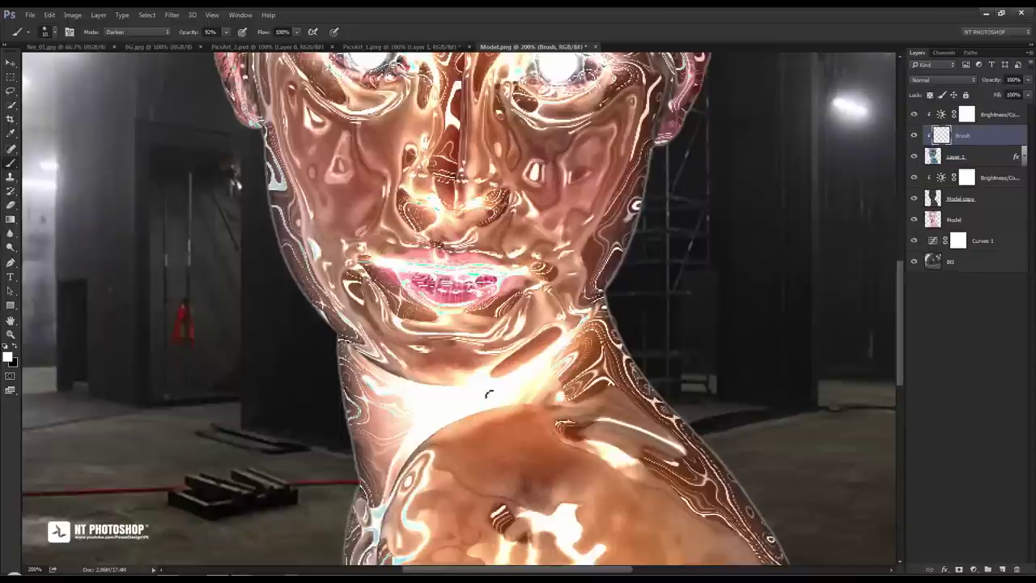
Zoom out to see the whole portrait and switch to the Move tool
{"action": "key", "text": "ctrl+minus"}
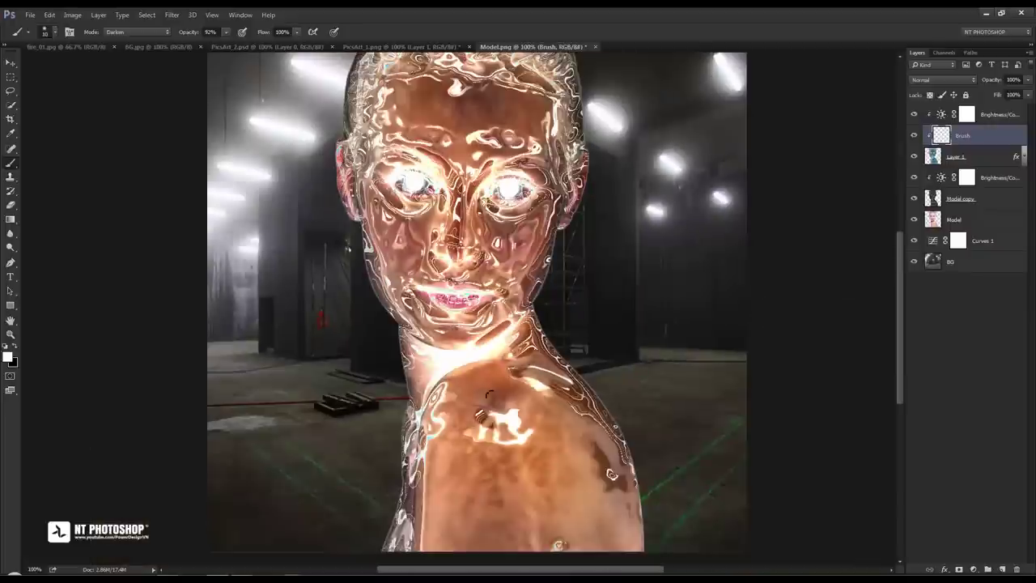
{"action": "key", "text": "ctrl+minus"}
{"action": "key", "text": "v"}
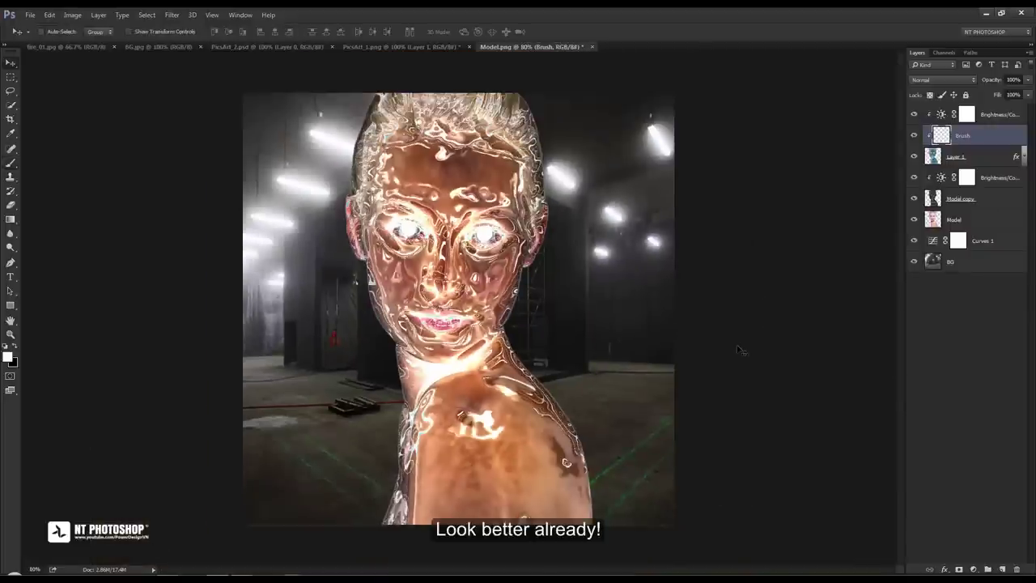
{"action": "left_click", "coordinate": [368, 49]}
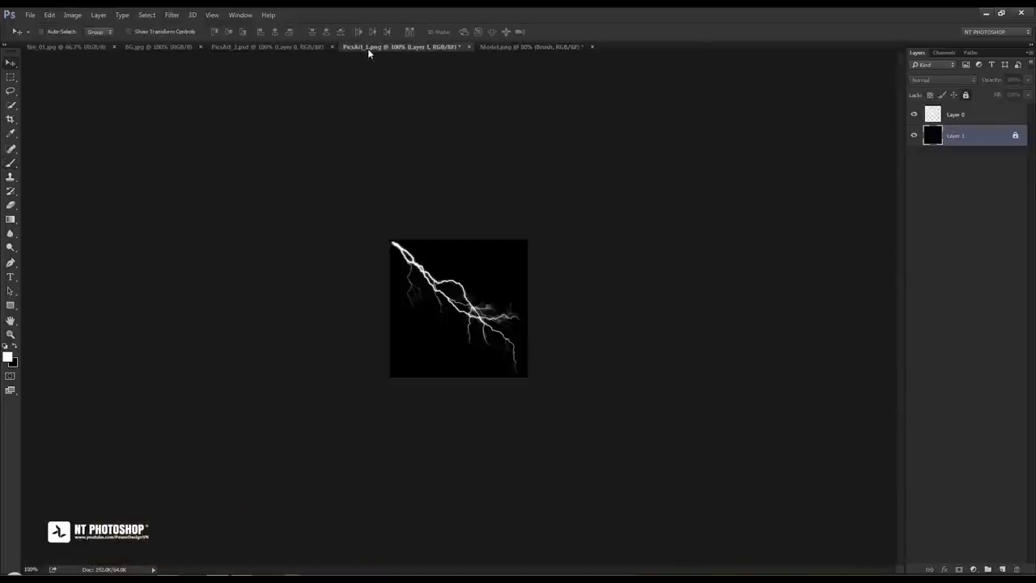
{"action": "left_click", "coordinate": [955, 115]}
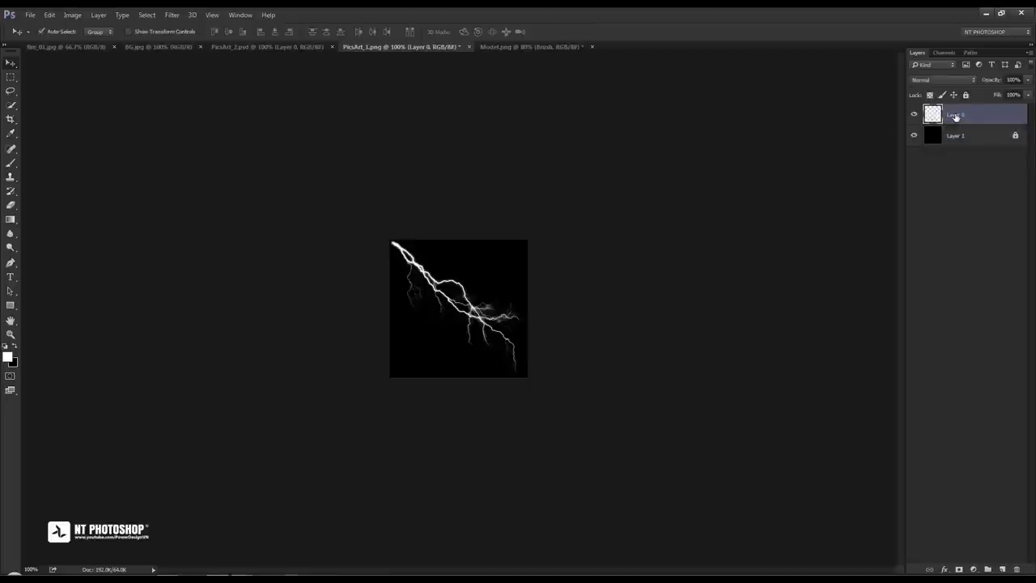
{"action": "left_click", "coordinate": [955, 115], "text": "ctrl"}
{"action": "left_click", "coordinate": [546, 48]}
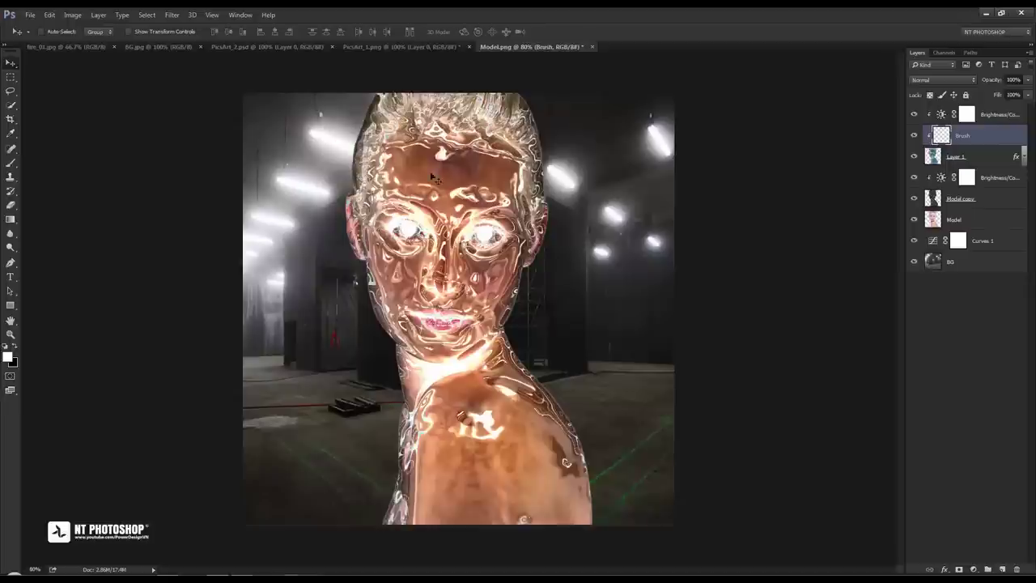
Add an empty layer named Lighting at the top of the stack, with white as foreground
{"action": "left_click", "coordinate": [1009, 117]}
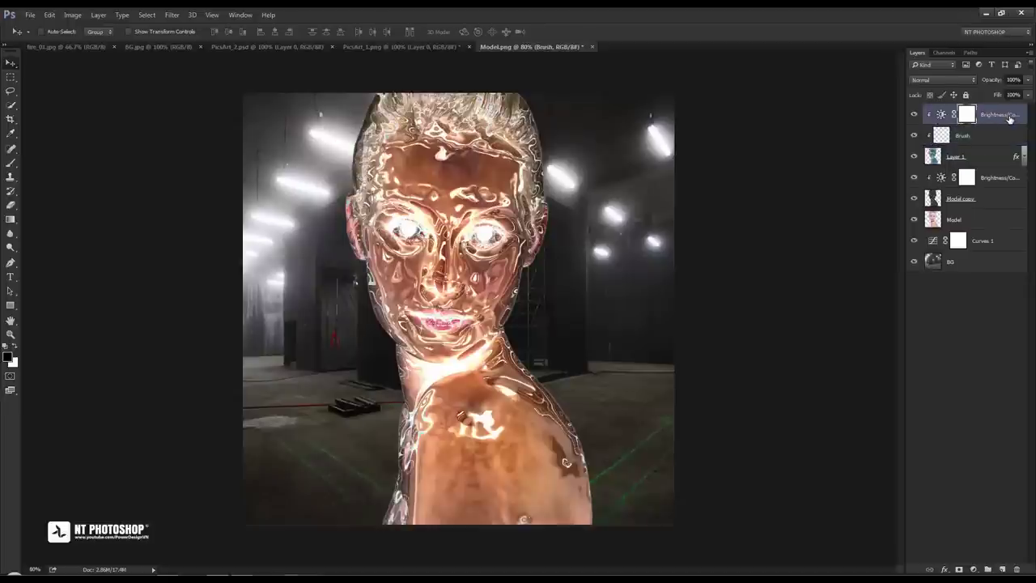
{"action": "key", "text": "ctrl+shift+alt+n"}
{"action": "key", "text": "x"}
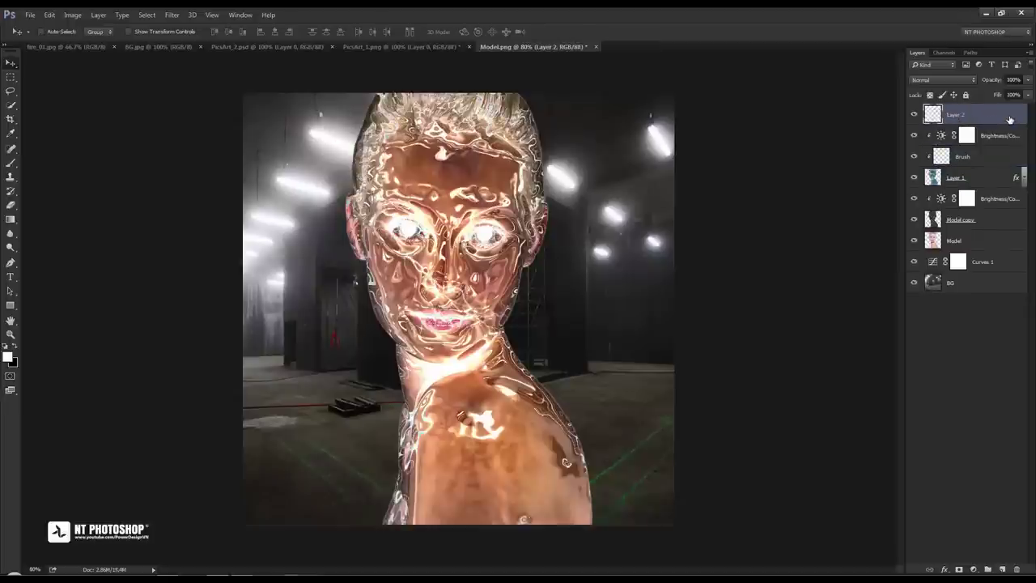
{"action": "double_click", "coordinate": [956, 115]}
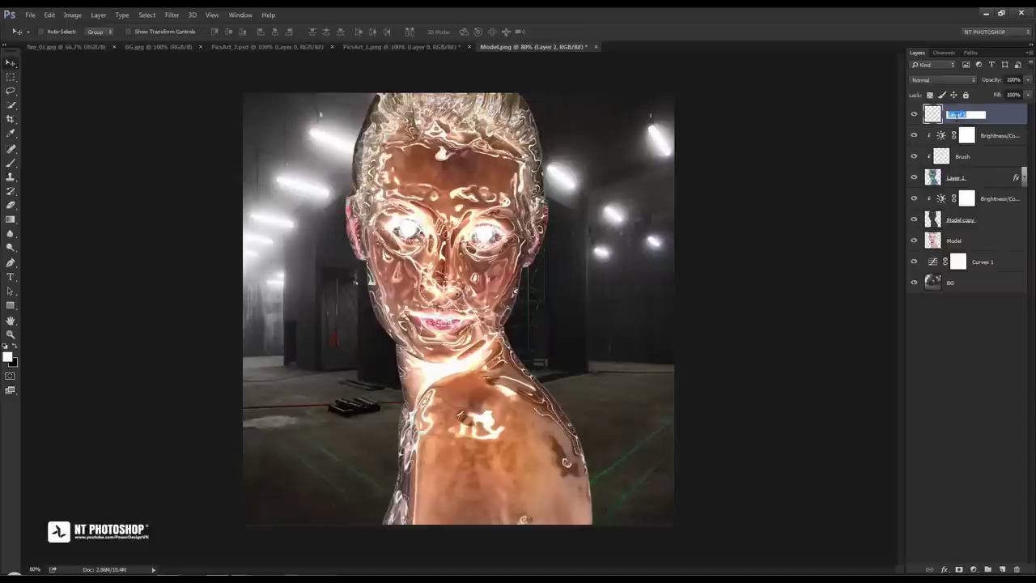
{"action": "type", "text": "Lighting"}
{"action": "key", "text": "Return"}
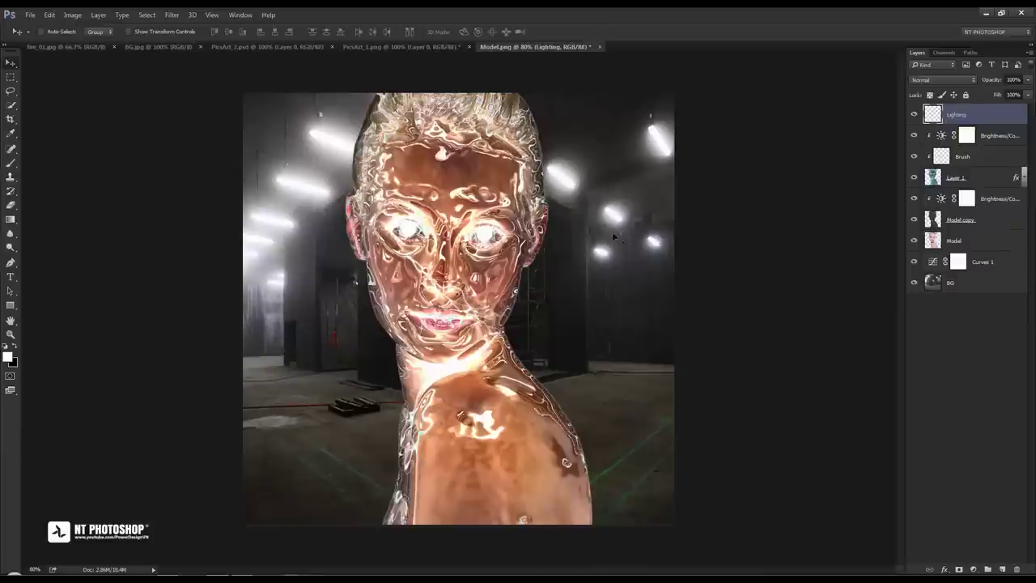
Rotate the lightning to hang vertically against the left cheek, commit, and duplicate it as Lighting copy
{"action": "key", "text": "ctrl+t"}
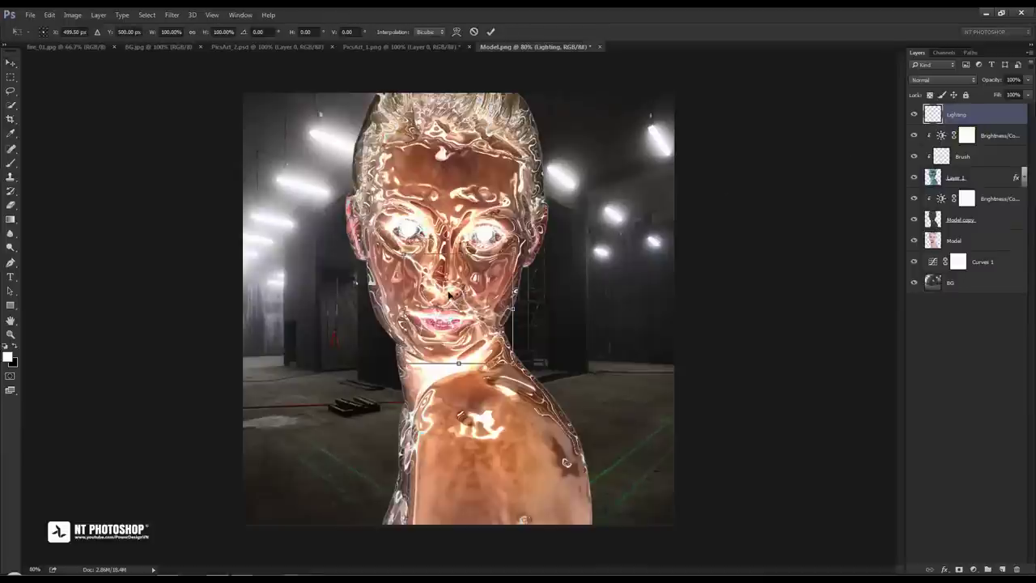
{"action": "left_click_drag", "start_coordinate": [451, 300], "coordinate": [333, 316]}
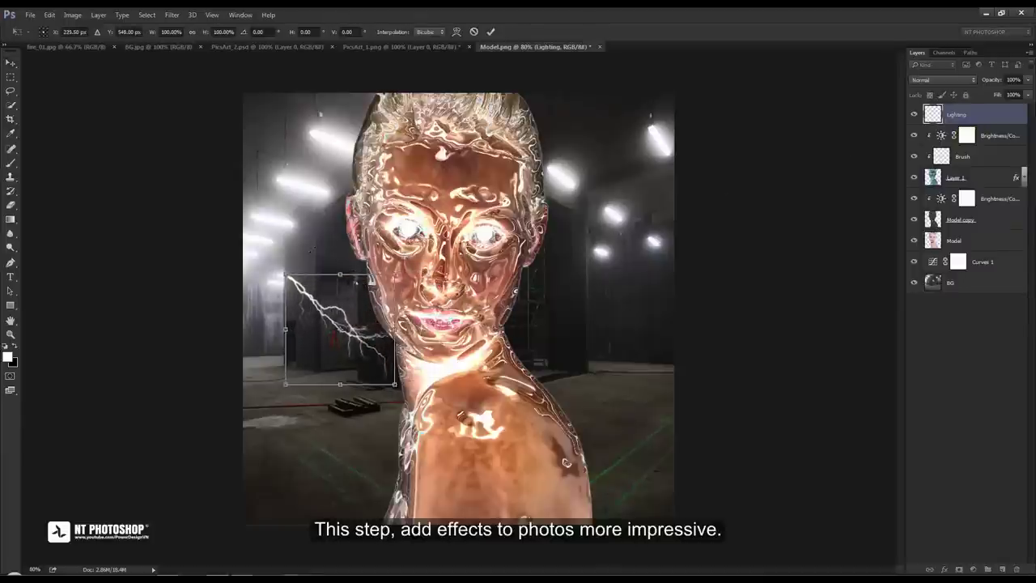
{"action": "left_click_drag", "start_coordinate": [283, 271], "coordinate": [325, 411]}
{"action": "mouse_move", "coordinate": [401, 368]}
{"action": "left_mouse_down"}
{"action": "mouse_move", "coordinate": [438, 311]}
{"action": "mouse_move", "coordinate": [437, 290]}
{"action": "left_mouse_up"}
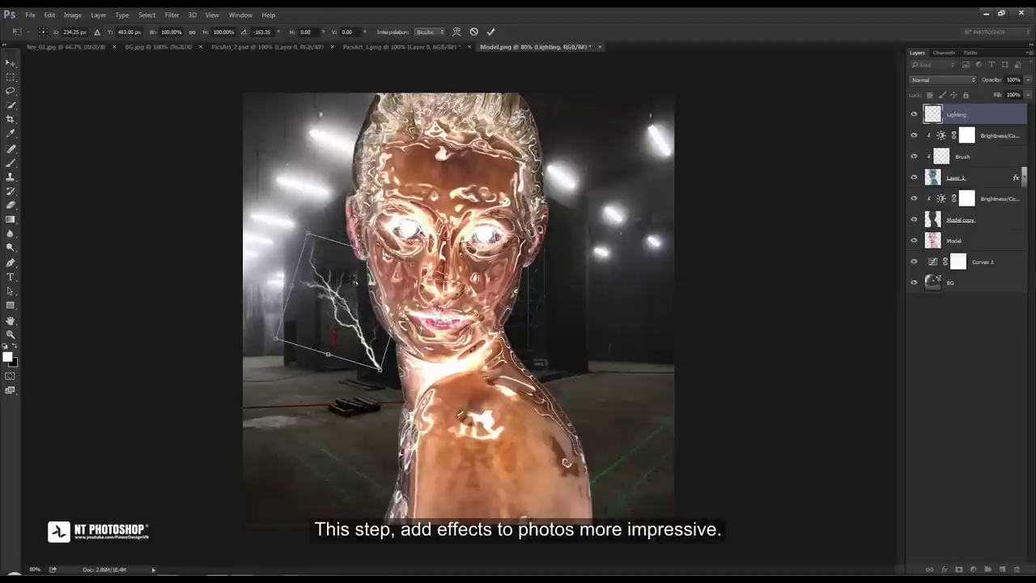
{"action": "key", "text": "ctrl+plus"}
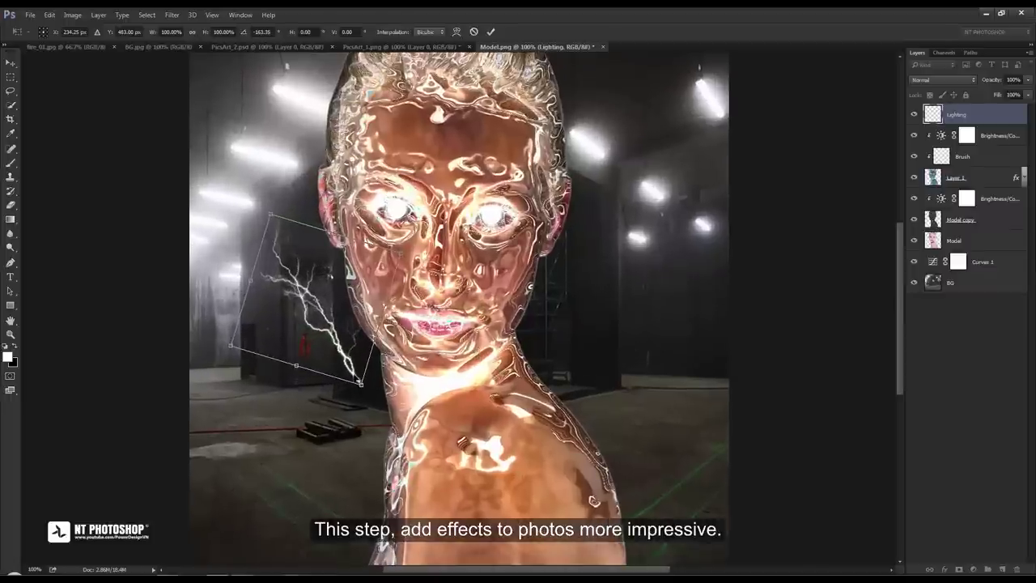
{"action": "left_click_drag", "start_coordinate": [357, 377], "coordinate": [381, 354]}
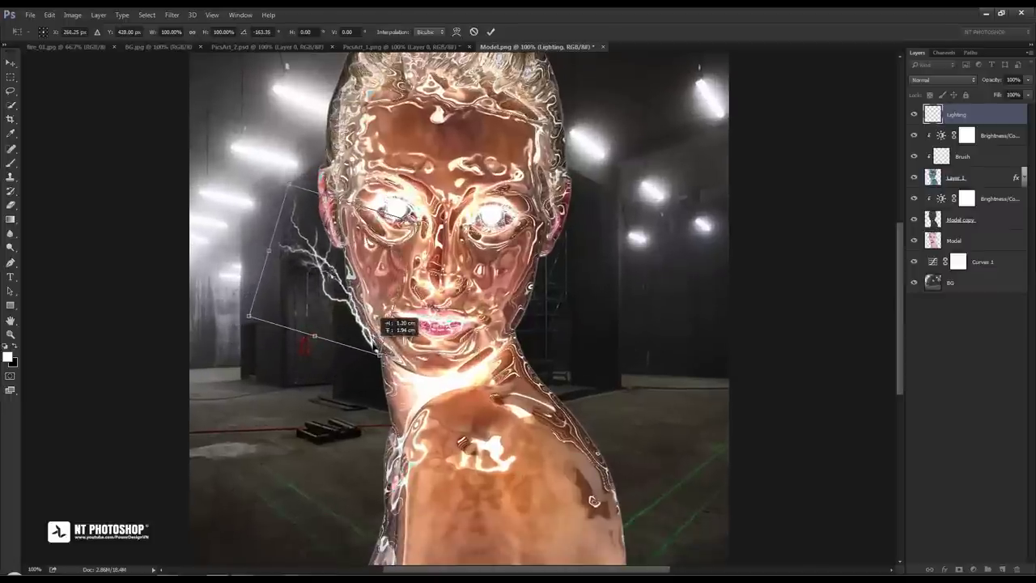
{"action": "left_click_drag", "start_coordinate": [379, 316], "coordinate": [384, 315]}
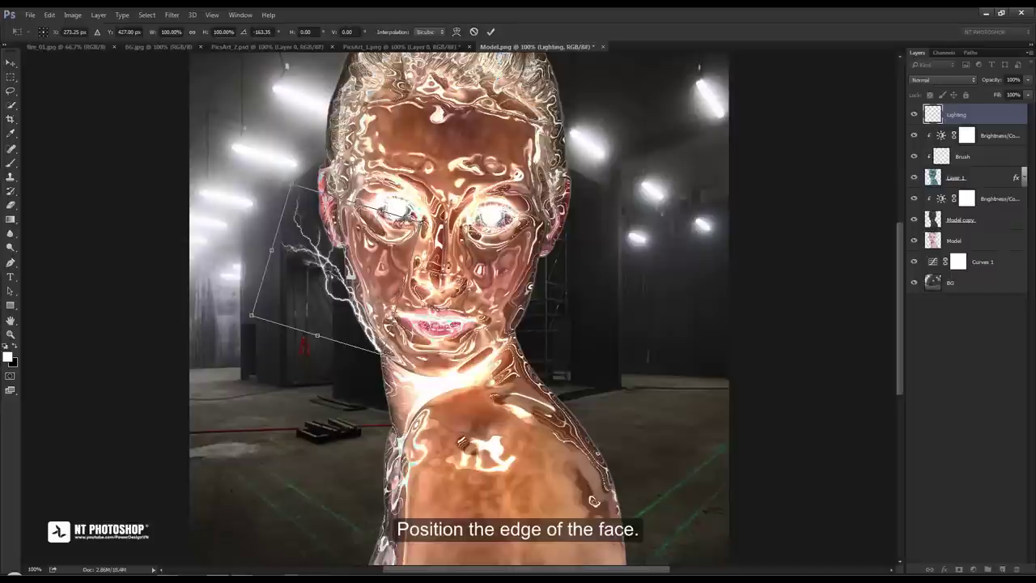
{"action": "left_click", "coordinate": [490, 32]}
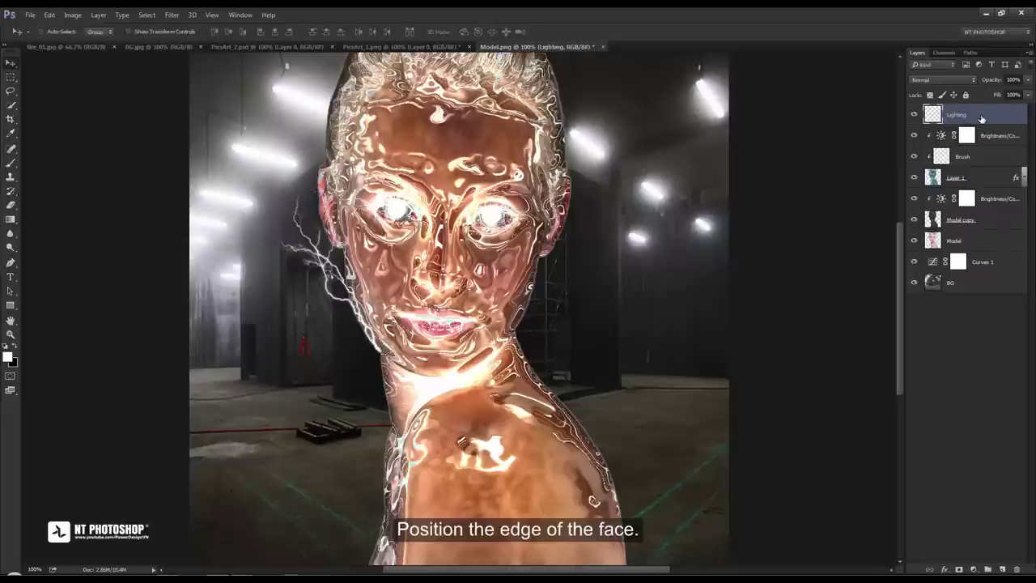
{"action": "left_click_drag", "start_coordinate": [981, 118], "coordinate": [1004, 564]}
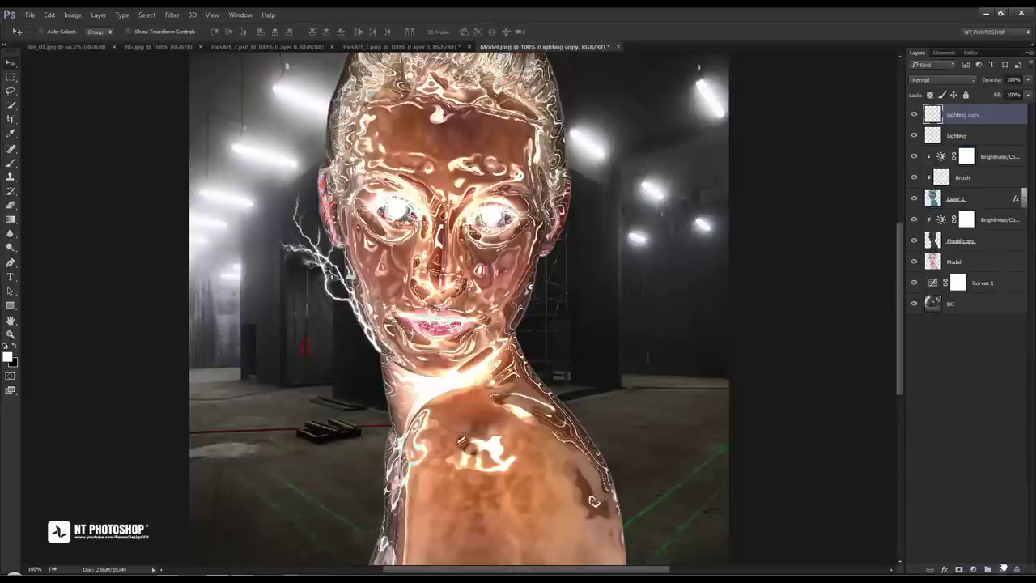
Hide Lighting copy and move the original Lighting bolt down beside the cheek
{"action": "left_click", "coordinate": [913, 116]}
{"action": "left_click", "coordinate": [955, 136]}
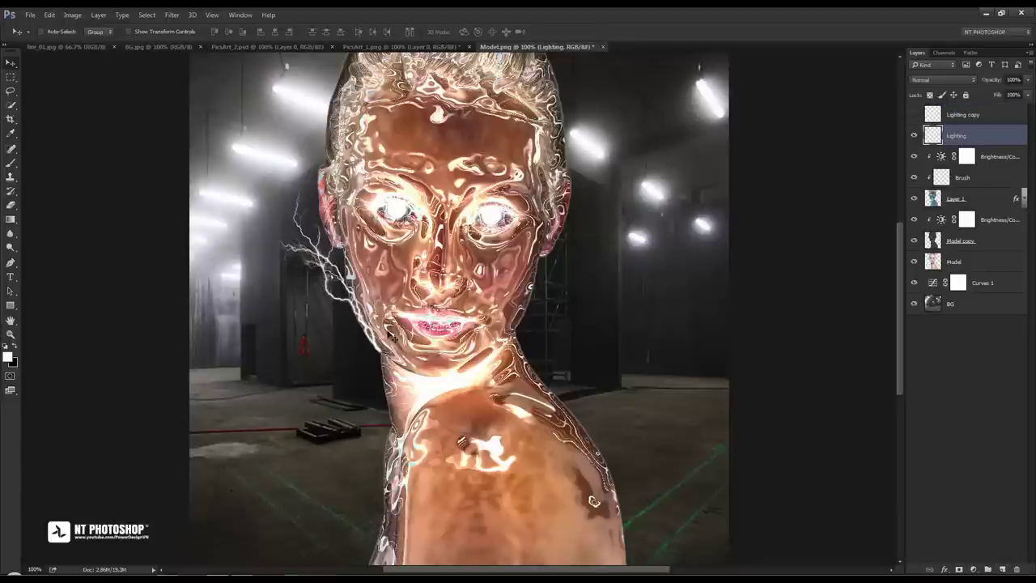
{"action": "left_click_drag", "start_coordinate": [375, 350], "coordinate": [393, 371]}
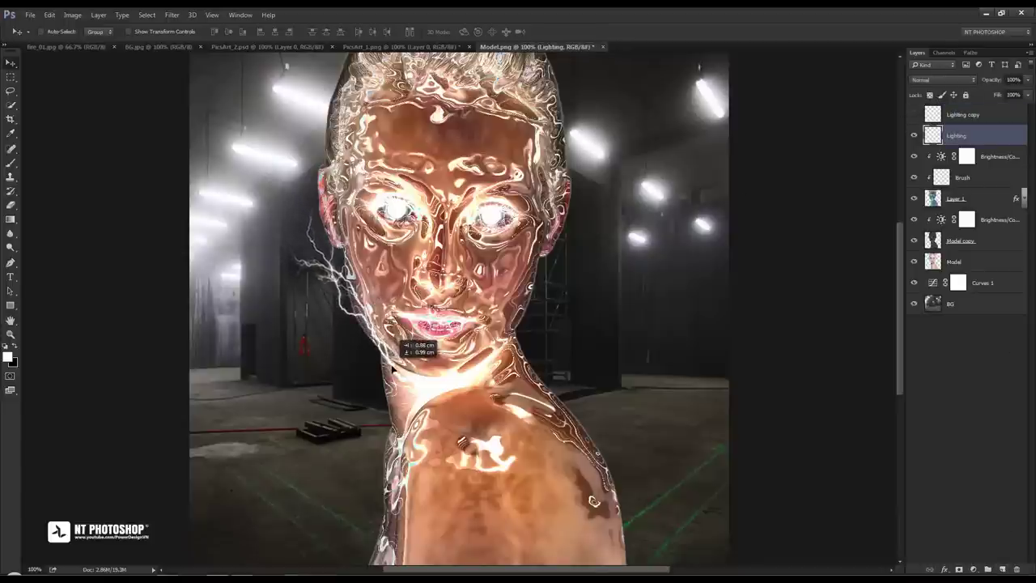
{"action": "left_click_drag", "start_coordinate": [394, 369], "coordinate": [393, 366]}
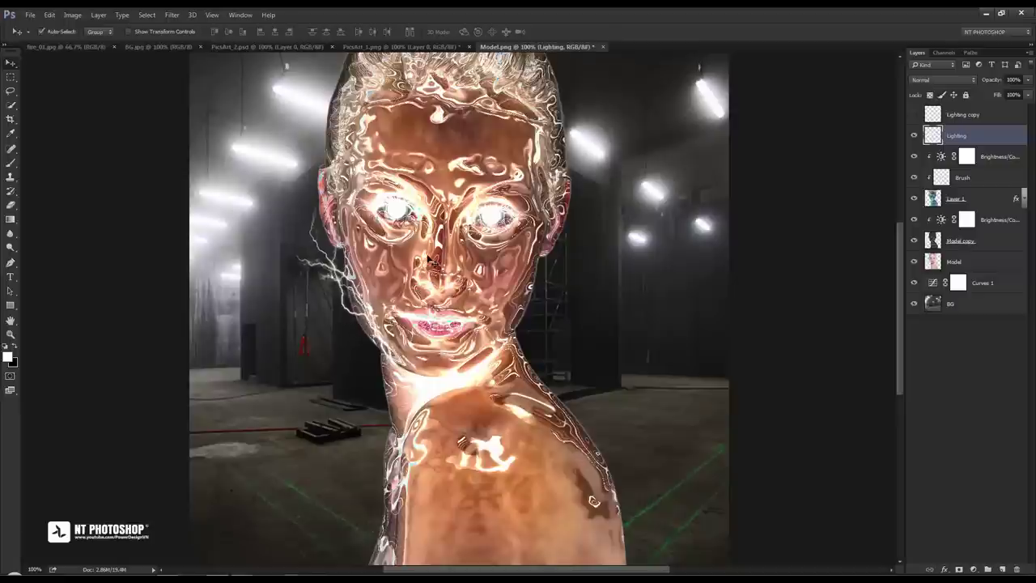
Warp the Lighting bolt so it curves along the left cheek and jaw
{"action": "key", "text": "ctrl+t"}
{"action": "right_click", "coordinate": [365, 260]}
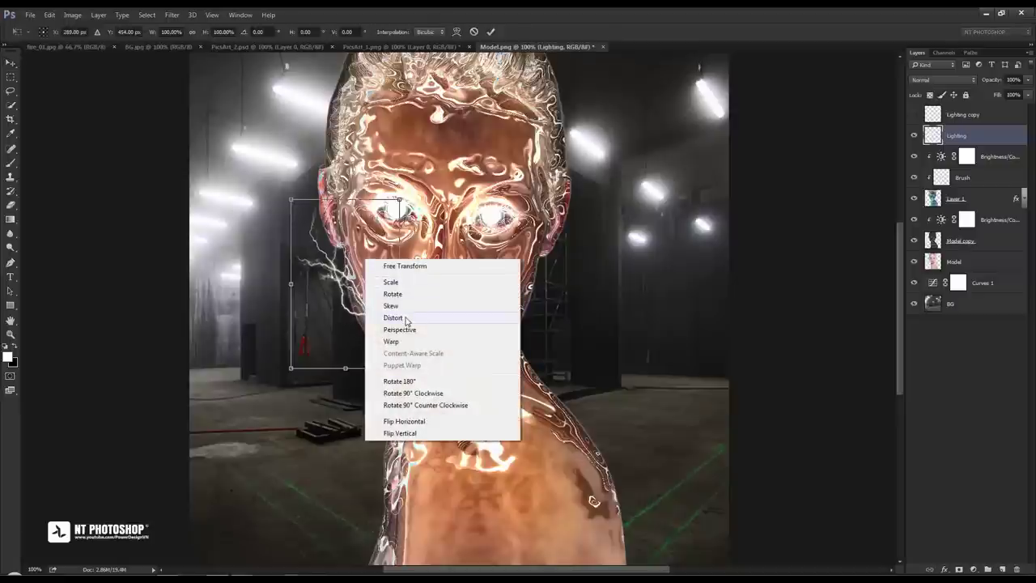
{"action": "left_click", "coordinate": [392, 342]}
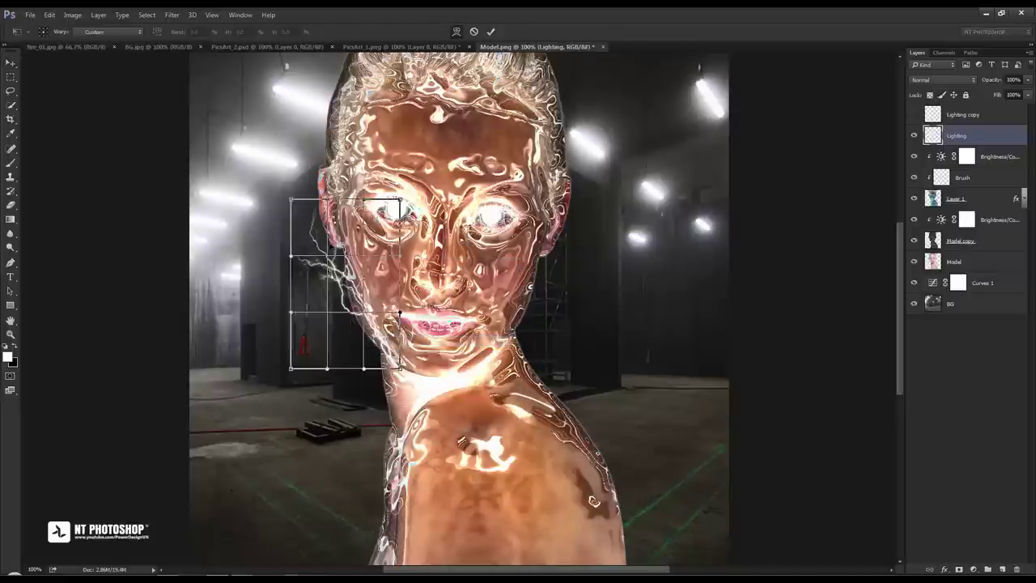
{"action": "mouse_move", "coordinate": [328, 208]}
{"action": "left_mouse_down"}
{"action": "mouse_move", "coordinate": [348, 275]}
{"action": "mouse_move", "coordinate": [338, 259]}
{"action": "left_mouse_up"}
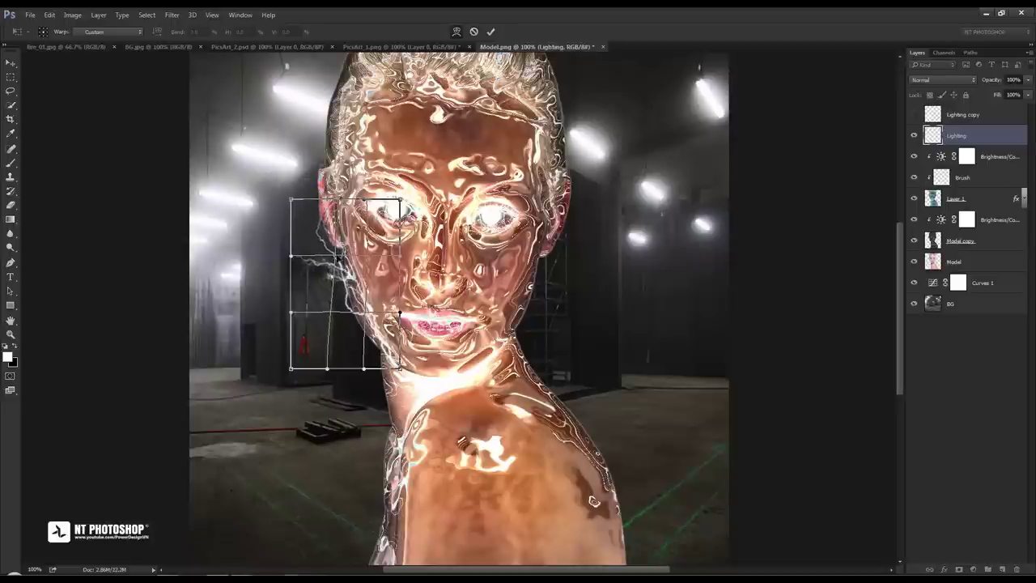
{"action": "mouse_move", "coordinate": [367, 316]}
{"action": "left_mouse_down"}
{"action": "mouse_move", "coordinate": [369, 281]}
{"action": "mouse_move", "coordinate": [345, 275]}
{"action": "mouse_move", "coordinate": [339, 253]}
{"action": "left_mouse_up"}
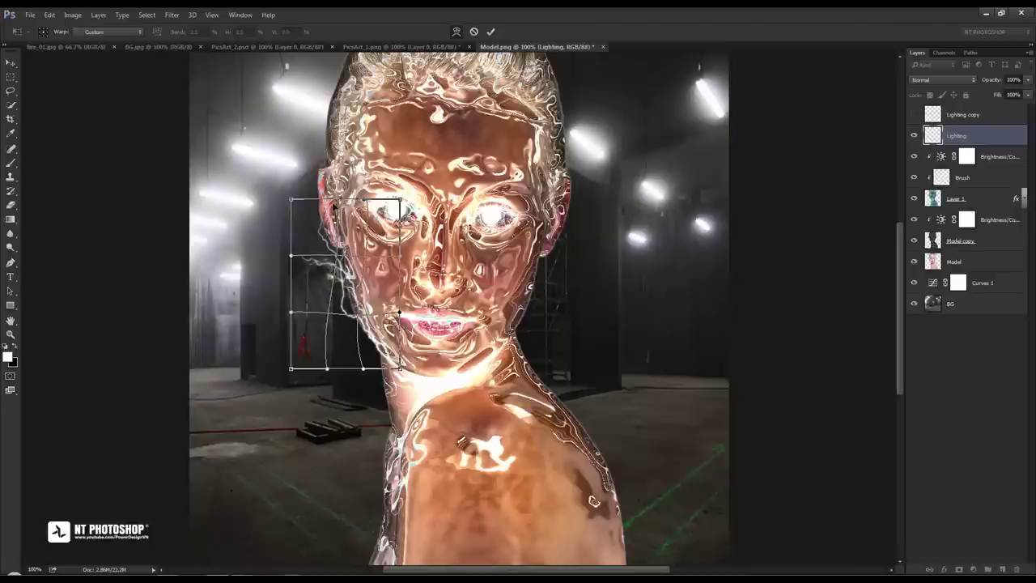
{"action": "left_click", "coordinate": [492, 32]}
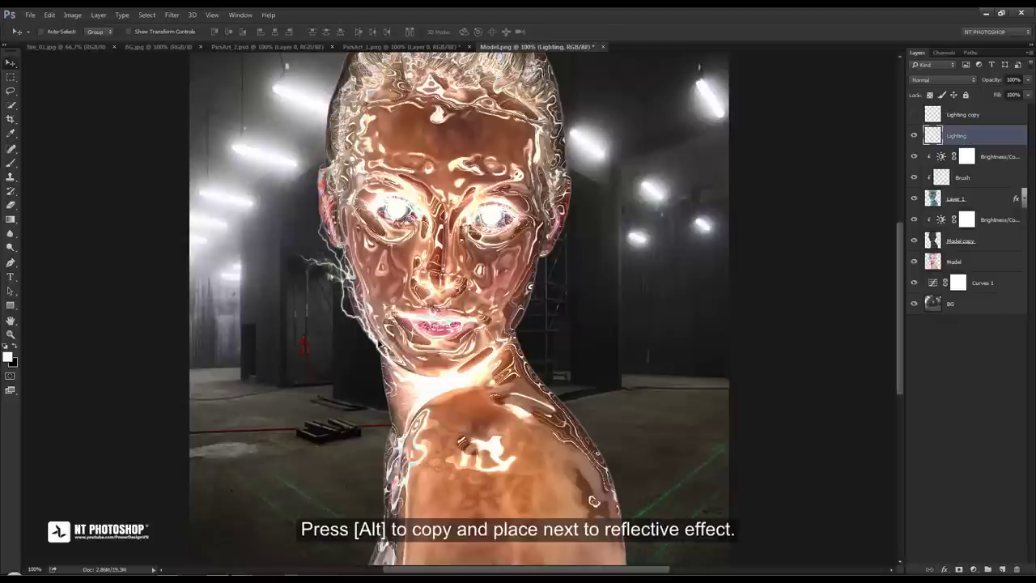
Duplicate the lightning as Lighting copy 2 and set its blend mode to Overlay
{"action": "left_click_drag", "start_coordinate": [379, 343], "coordinate": [384, 343]}
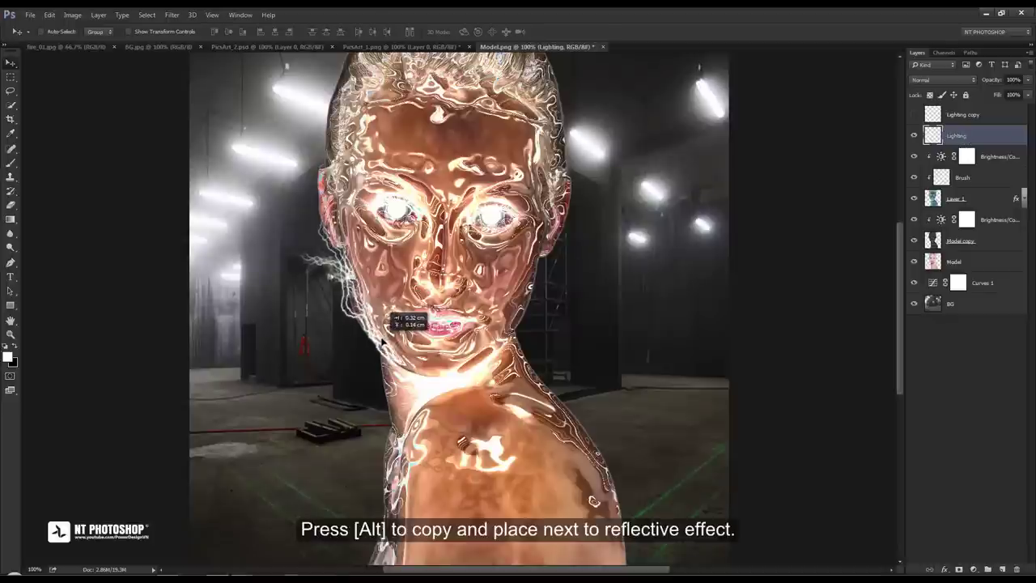
{"action": "left_click_drag", "start_coordinate": [384, 343], "coordinate": [387, 347]}
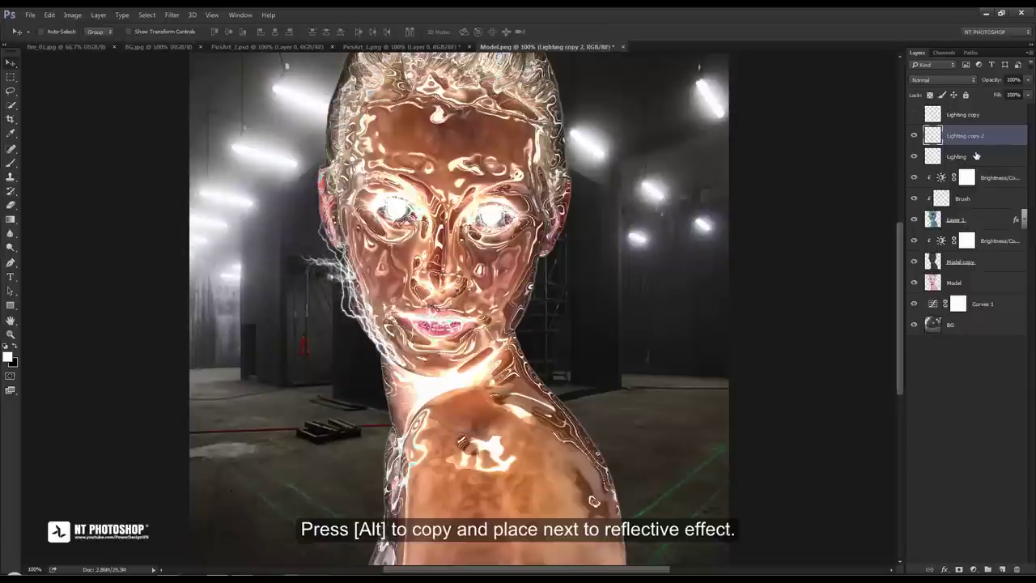
{"action": "left_click", "coordinate": [987, 159]}
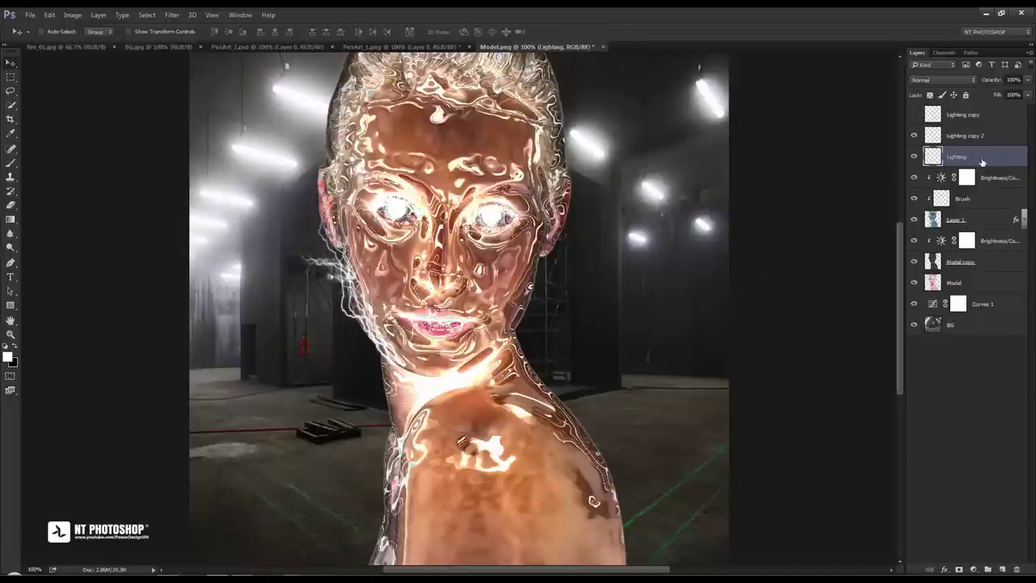
{"action": "left_click", "coordinate": [984, 138]}
{"action": "left_click", "coordinate": [961, 79]}
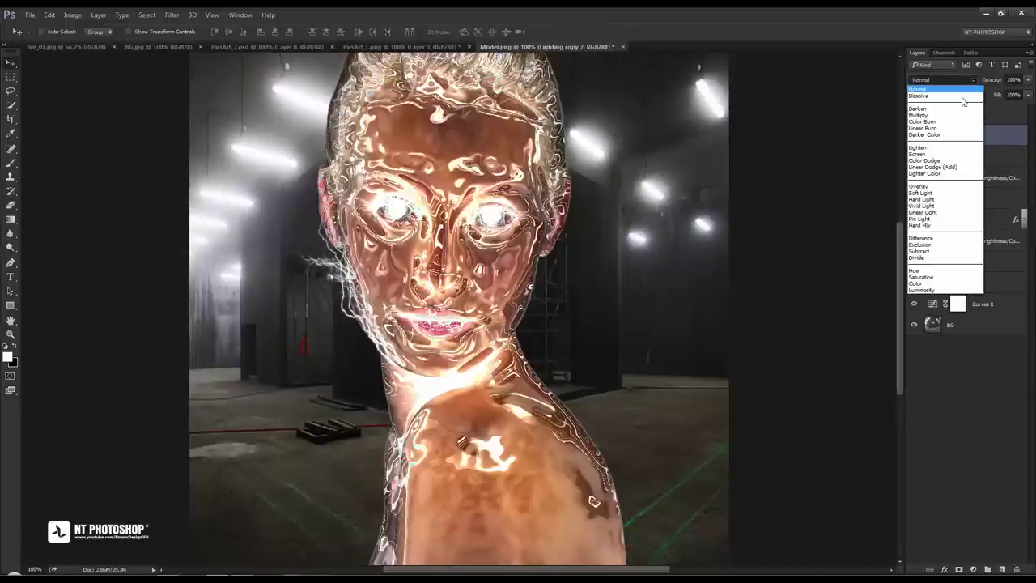
{"action": "left_click", "coordinate": [960, 188]}
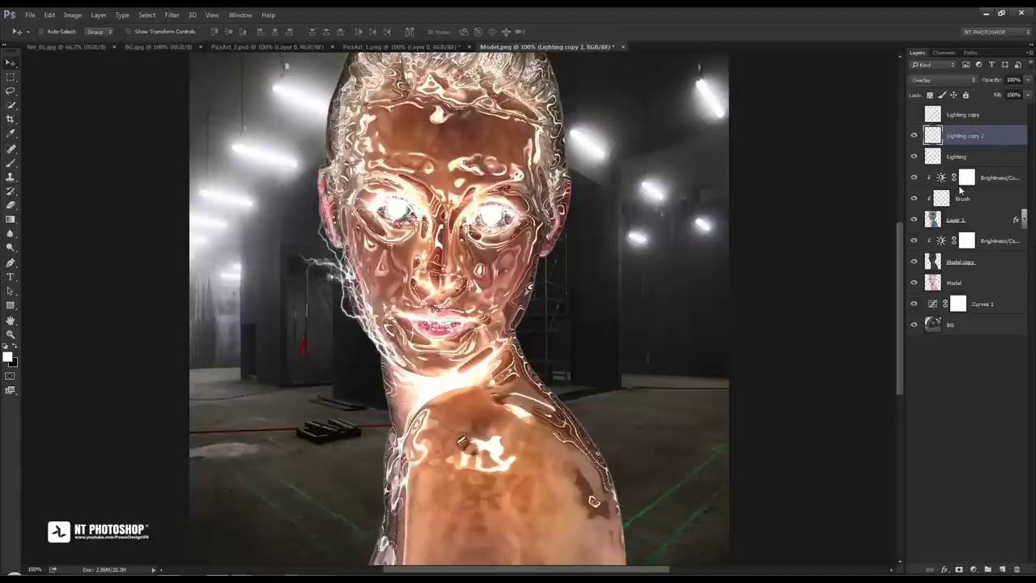
Lower Lighting copy 2 opacity to 74% and make Lighting copy visible again
{"action": "left_click", "coordinate": [914, 136]}
{"action": "left_click", "coordinate": [914, 136]}
{"action": "left_click", "coordinate": [914, 137]}
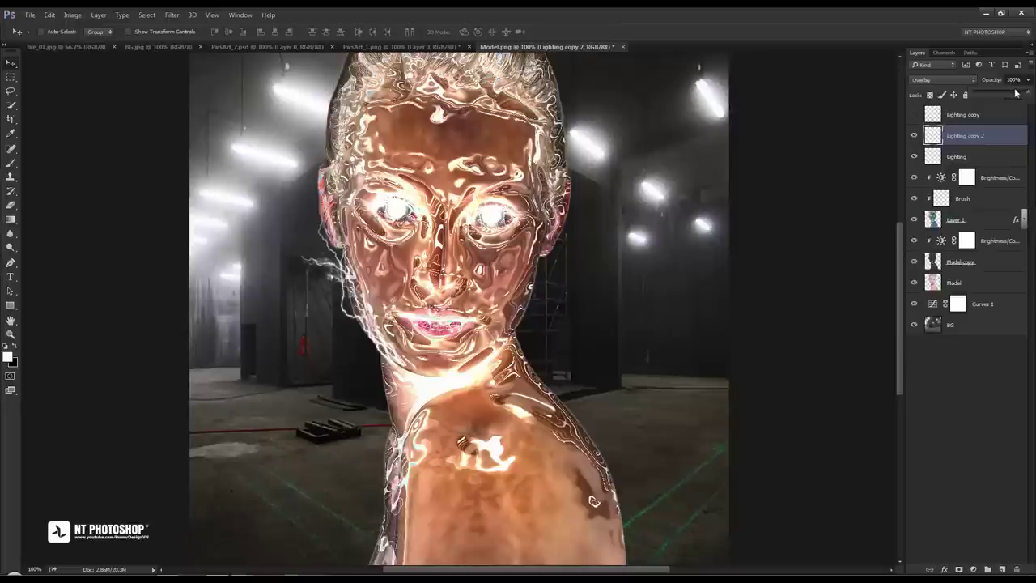
{"action": "left_click_drag", "start_coordinate": [1016, 93], "coordinate": [1013, 94]}
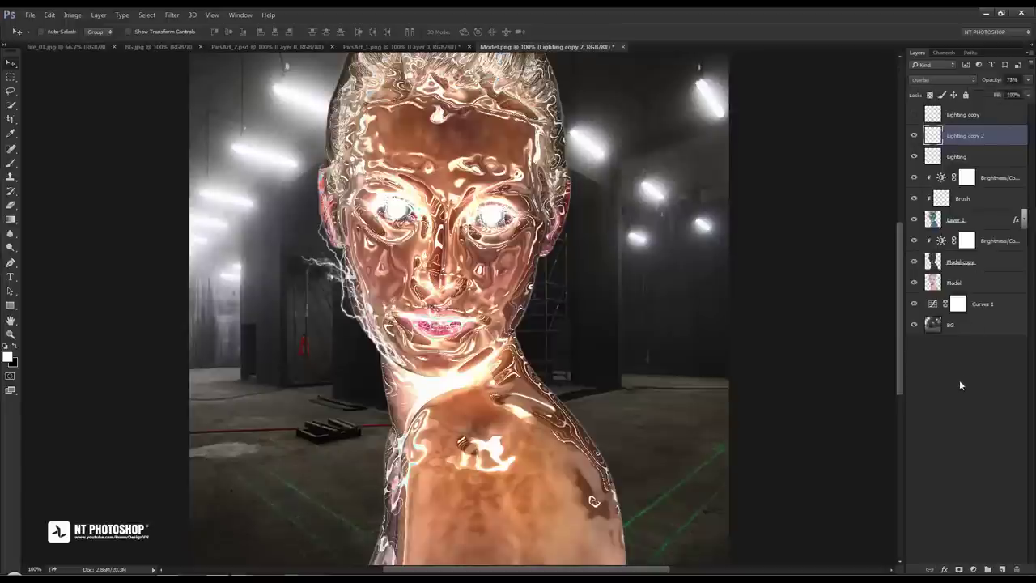
{"action": "left_click", "coordinate": [972, 115]}
{"action": "left_click", "coordinate": [913, 114]}
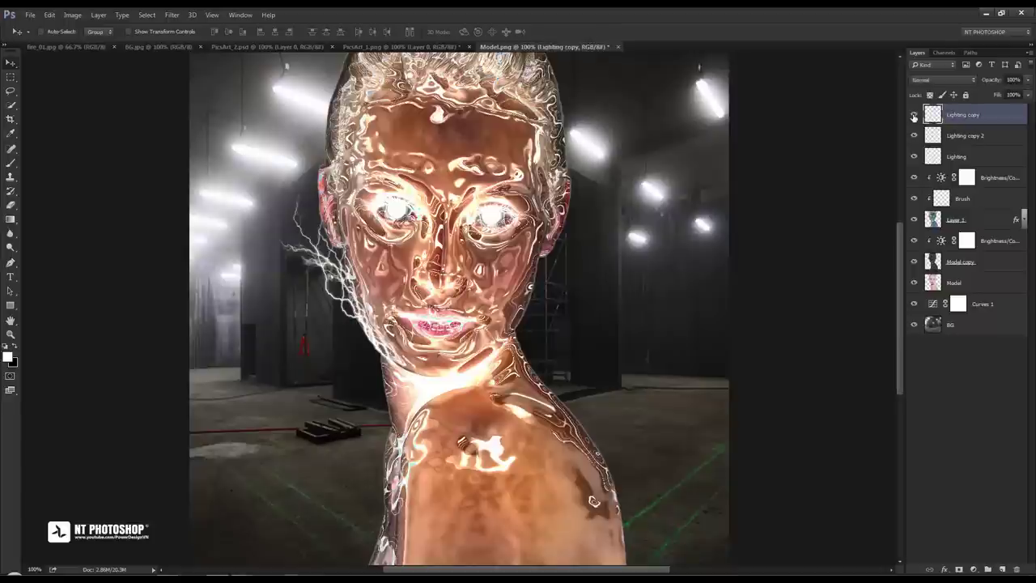
Hide Lighting copy 3 and move the Lighting copy bolt up to the left of the face
{"action": "mouse_move", "coordinate": [356, 293]}
{"action": "left_mouse_down"}
{"action": "mouse_move", "coordinate": [370, 243]}
{"action": "mouse_move", "coordinate": [358, 182]}
{"action": "left_mouse_up"}
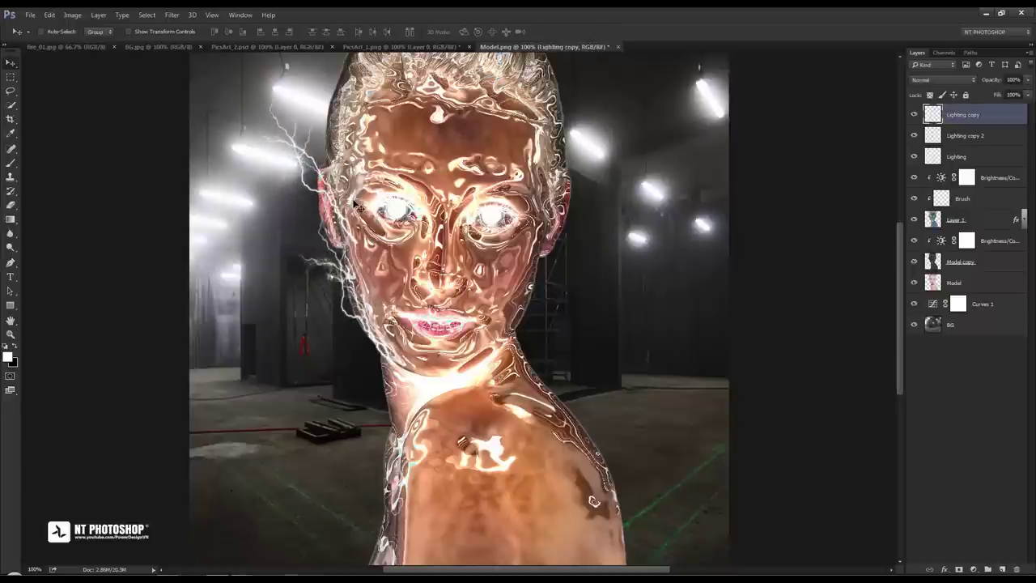
{"action": "mouse_move", "coordinate": [349, 217]}
{"action": "left_mouse_down"}
{"action": "mouse_move", "coordinate": [627, 226]}
{"action": "mouse_move", "coordinate": [607, 223]}
{"action": "left_mouse_up"}
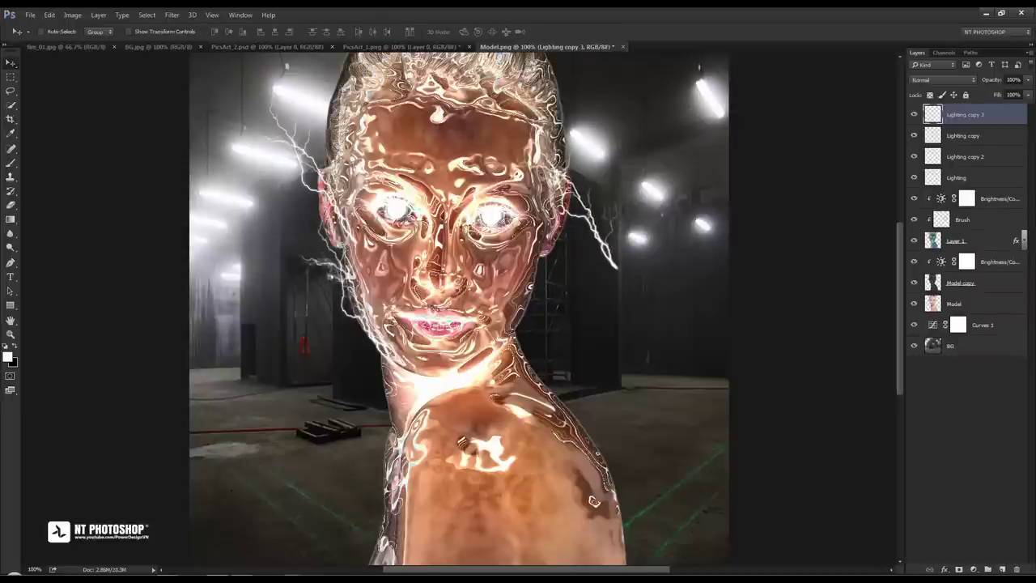
{"action": "left_click", "coordinate": [914, 114]}
{"action": "left_click", "coordinate": [960, 136]}
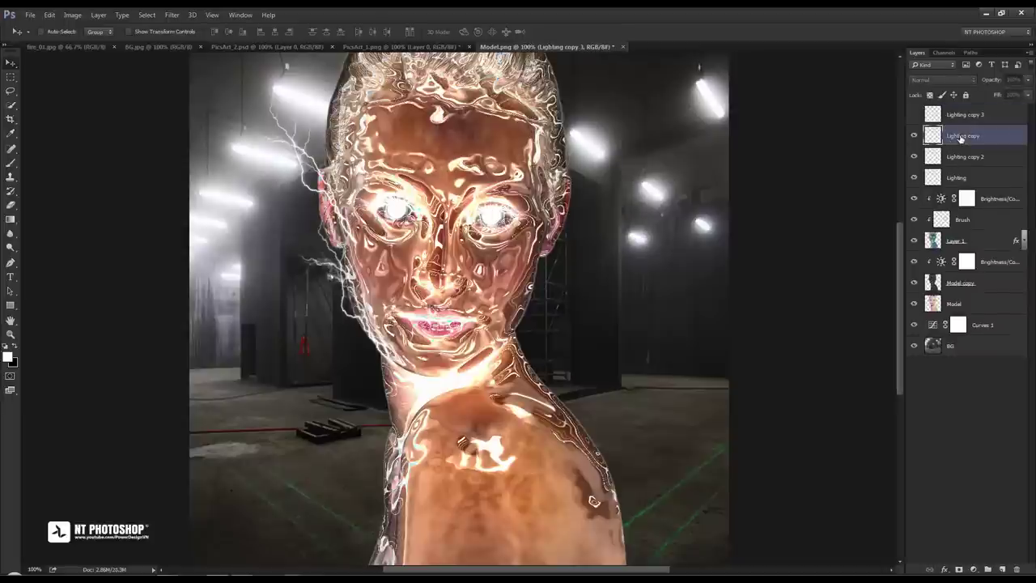
{"action": "mouse_move", "coordinate": [343, 219]}
{"action": "left_mouse_down"}
{"action": "mouse_move", "coordinate": [330, 179]}
{"action": "mouse_move", "coordinate": [385, 182]}
{"action": "left_mouse_up"}
Rotate the Lighting copy bolt to about 30.88° along the upper-left hairline
{"action": "key", "text": "ctrl+t"}
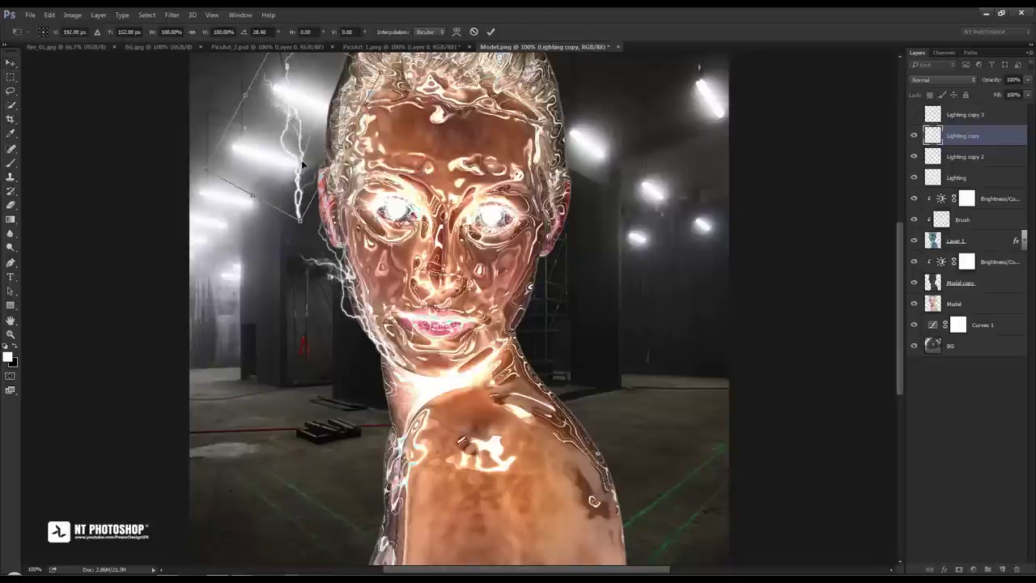
{"action": "left_click_drag", "start_coordinate": [284, 159], "coordinate": [344, 171]}
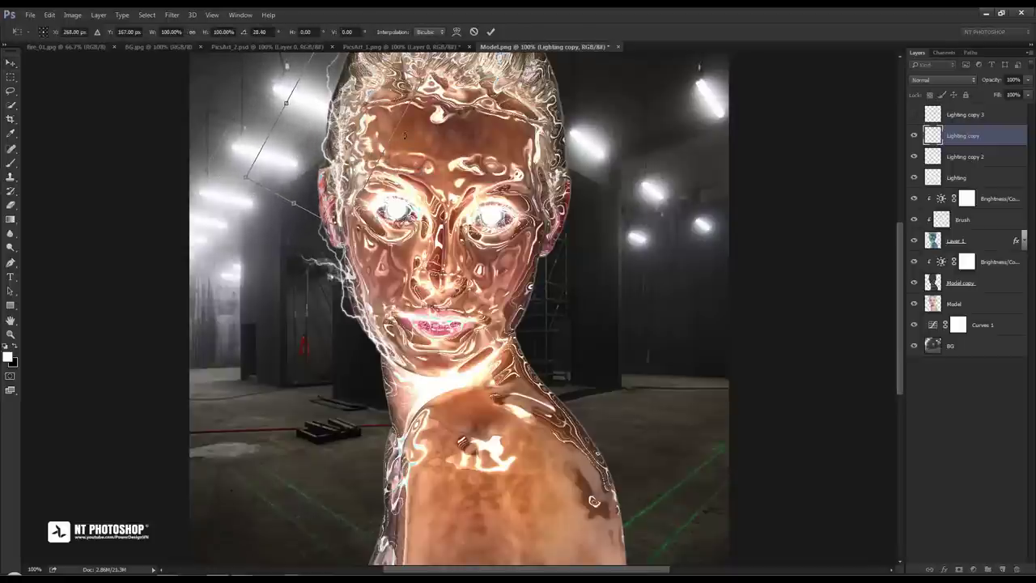
{"action": "left_click_drag", "start_coordinate": [405, 136], "coordinate": [341, 147]}
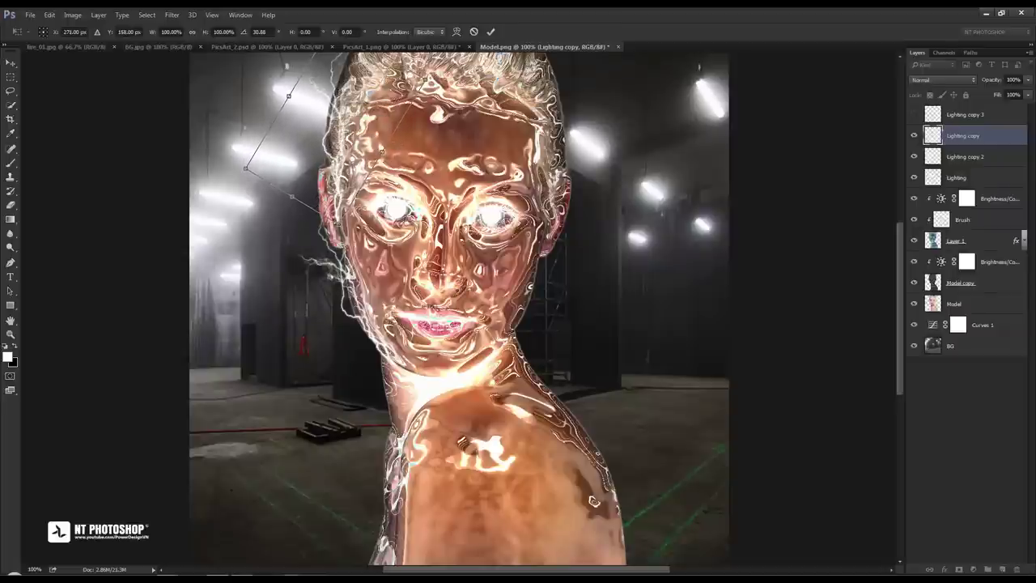
{"action": "left_click", "coordinate": [490, 32]}
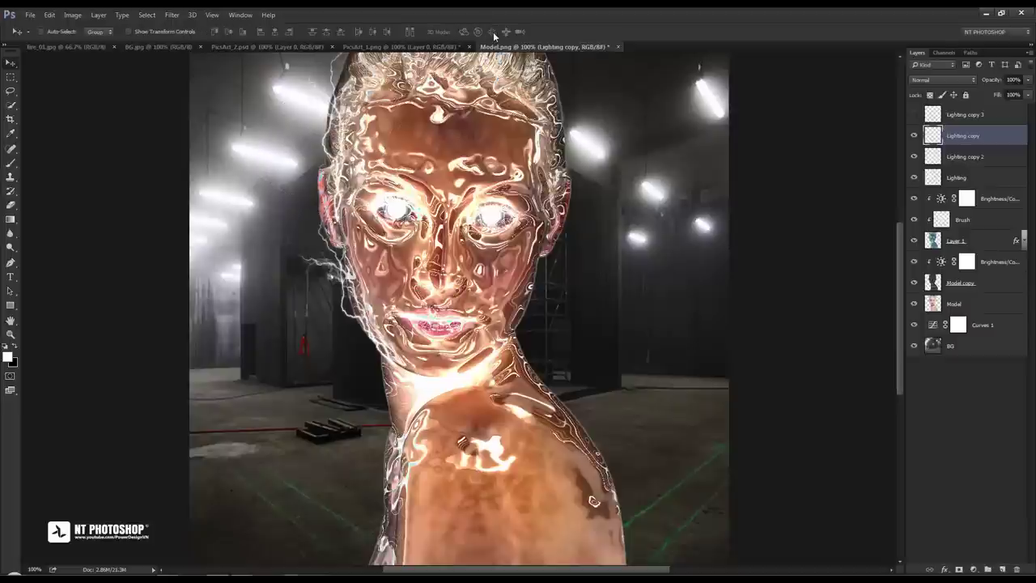
Show Lighting copy 3 and move its bolt down toward the right cheek
{"action": "left_click", "coordinate": [971, 114]}
{"action": "left_click", "coordinate": [915, 114]}
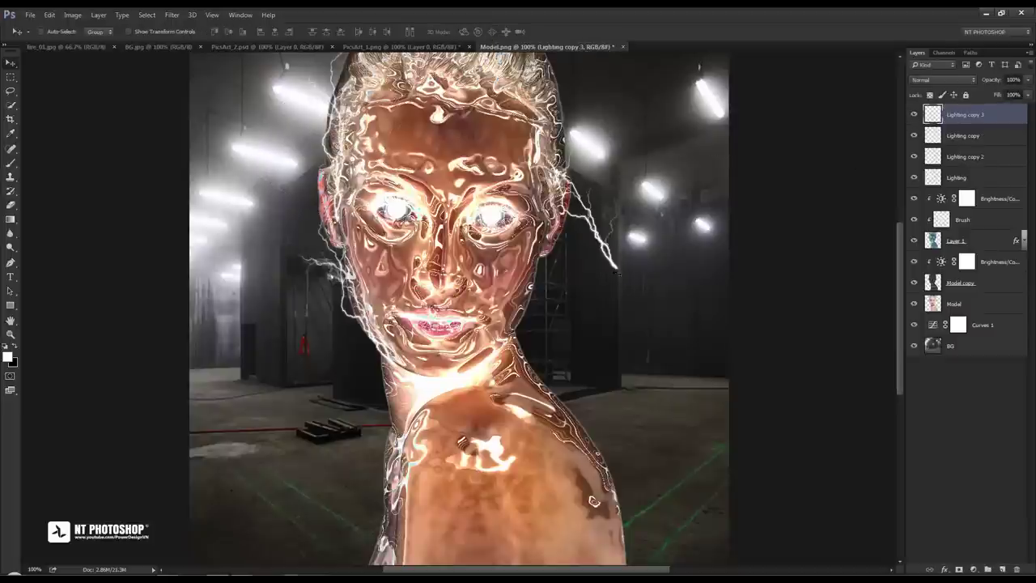
{"action": "left_click_drag", "start_coordinate": [619, 274], "coordinate": [588, 322]}
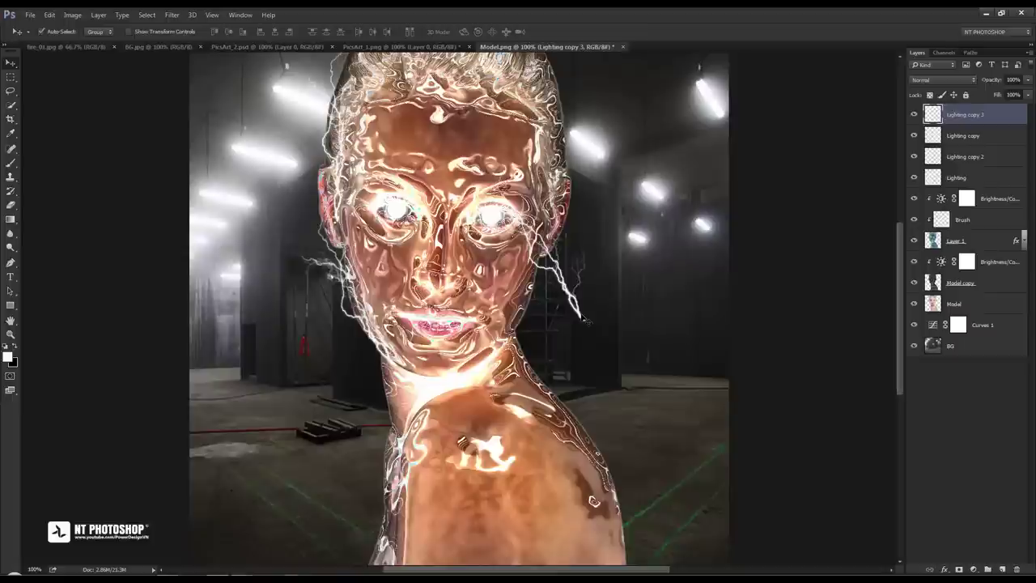
Flip the bolt horizontally along the right face edge, then duplicate it to the upper right
{"action": "key", "text": "ctrl+t"}
{"action": "right_click", "coordinate": [577, 309]}
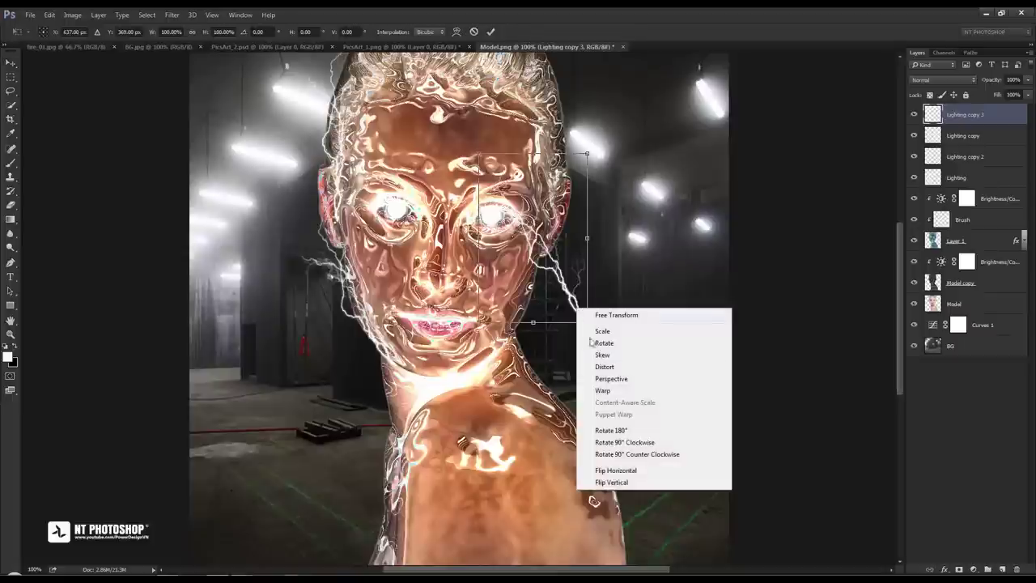
{"action": "left_click", "coordinate": [622, 470]}
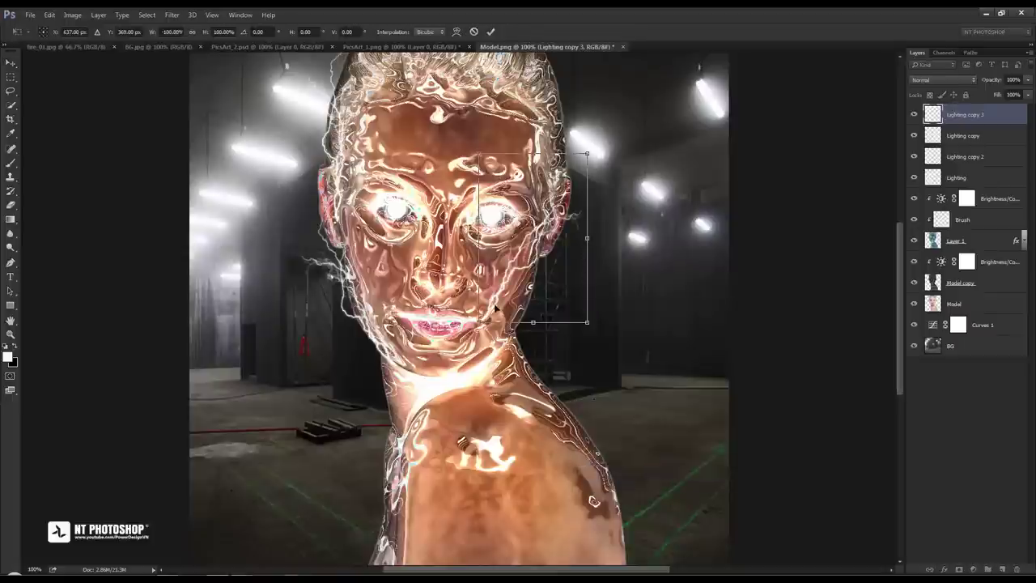
{"action": "left_click_drag", "start_coordinate": [496, 309], "coordinate": [527, 325]}
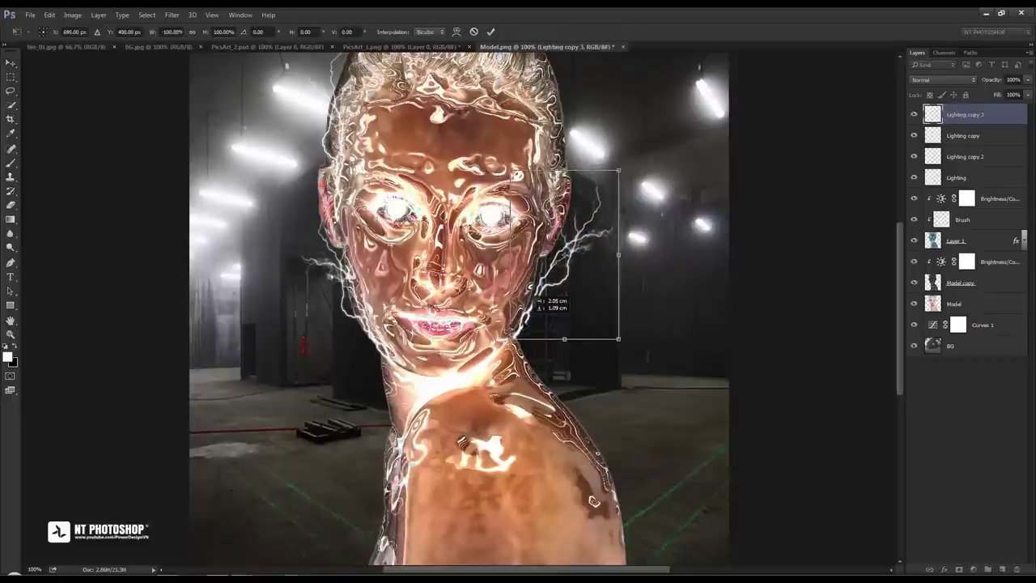
{"action": "left_click_drag", "start_coordinate": [527, 326], "coordinate": [508, 341]}
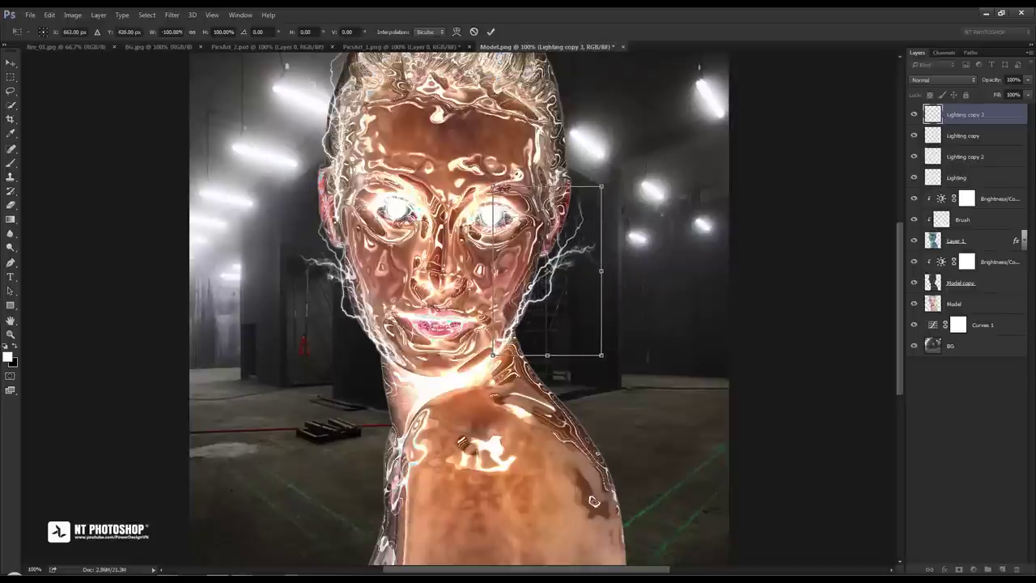
{"action": "left_click", "coordinate": [491, 32]}
{"action": "left_click_drag", "start_coordinate": [558, 294], "coordinate": [665, 177]}
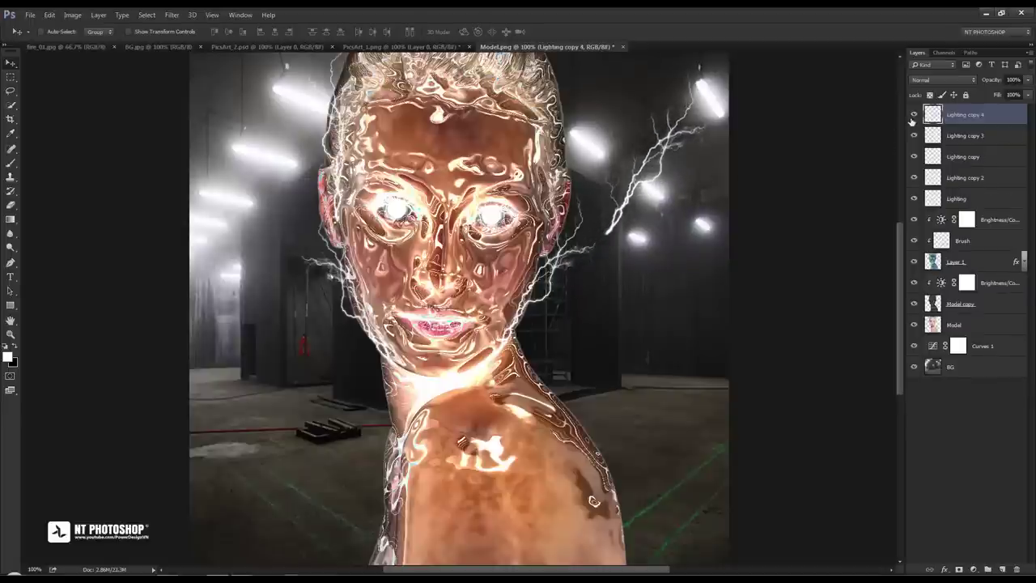
Hide Lighting copy 4 and scale the Lighting copy 3 bolt down to about 88%
{"action": "left_click", "coordinate": [914, 117]}
{"action": "left_click", "coordinate": [955, 136]}
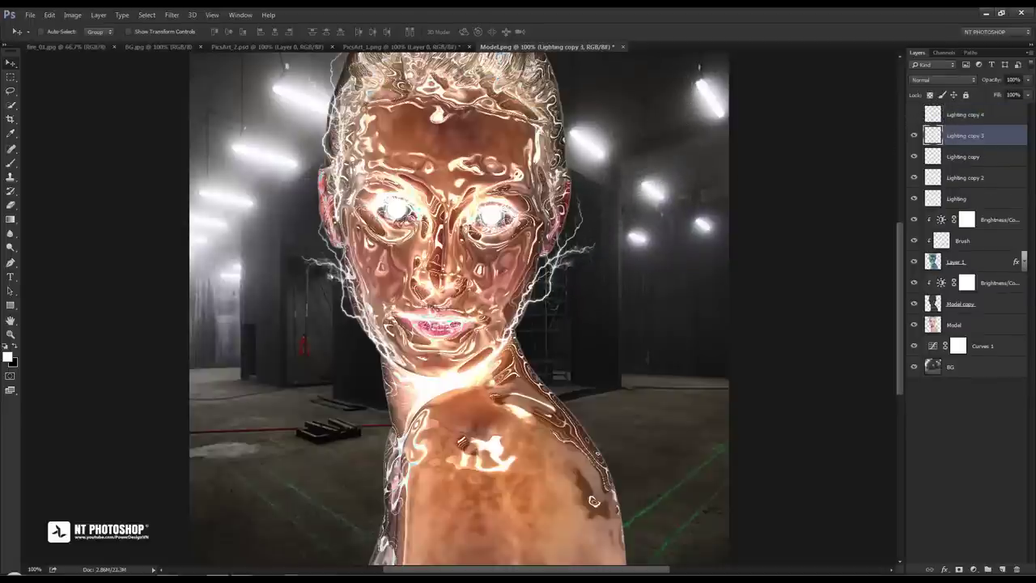
{"action": "key", "text": "ctrl+t"}
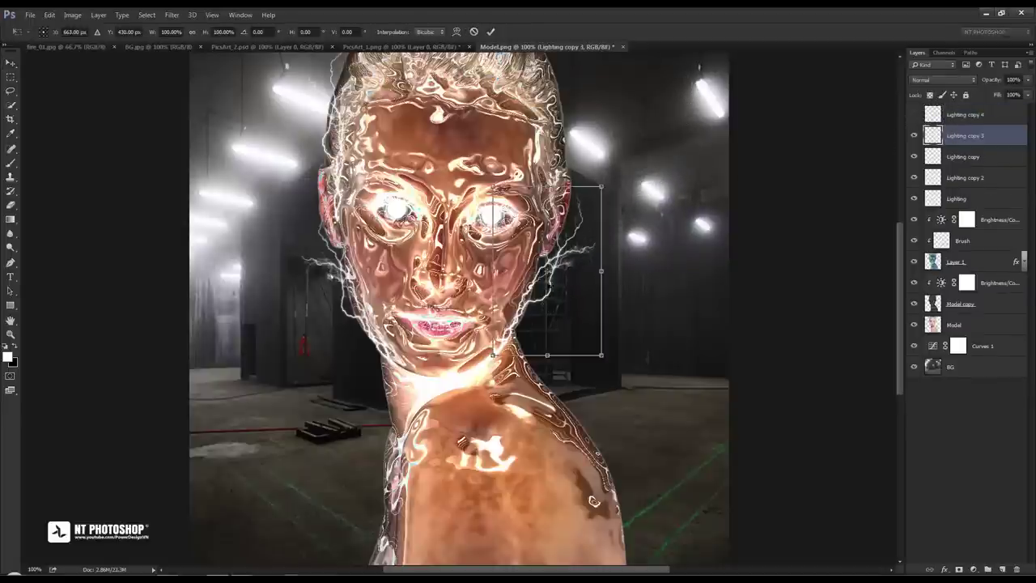
{"action": "left_click_drag", "start_coordinate": [601, 187], "coordinate": [589, 206]}
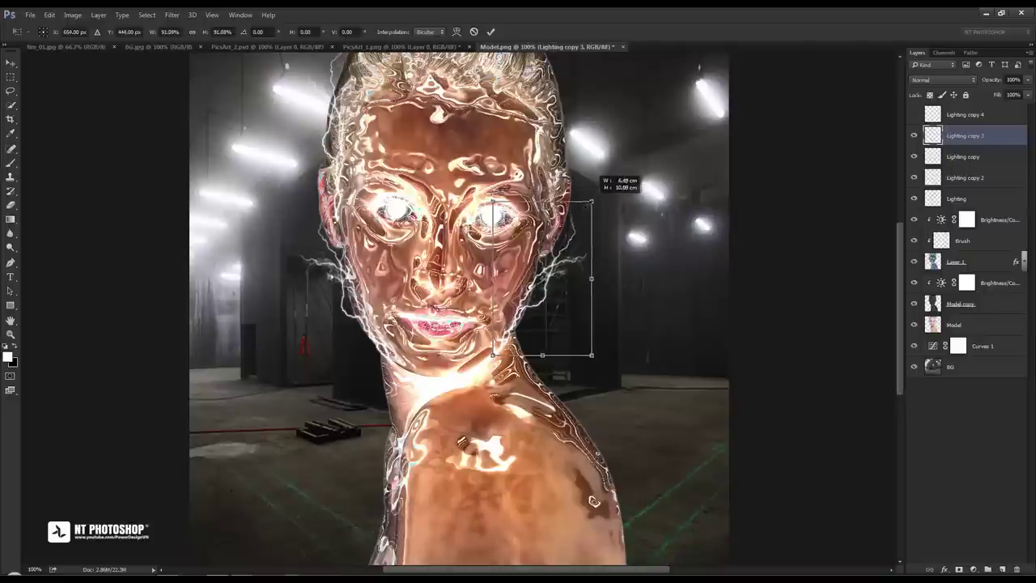
Warp the right-side bolt so it bends along the right cheek and jaw
{"action": "right_click", "coordinate": [568, 247]}
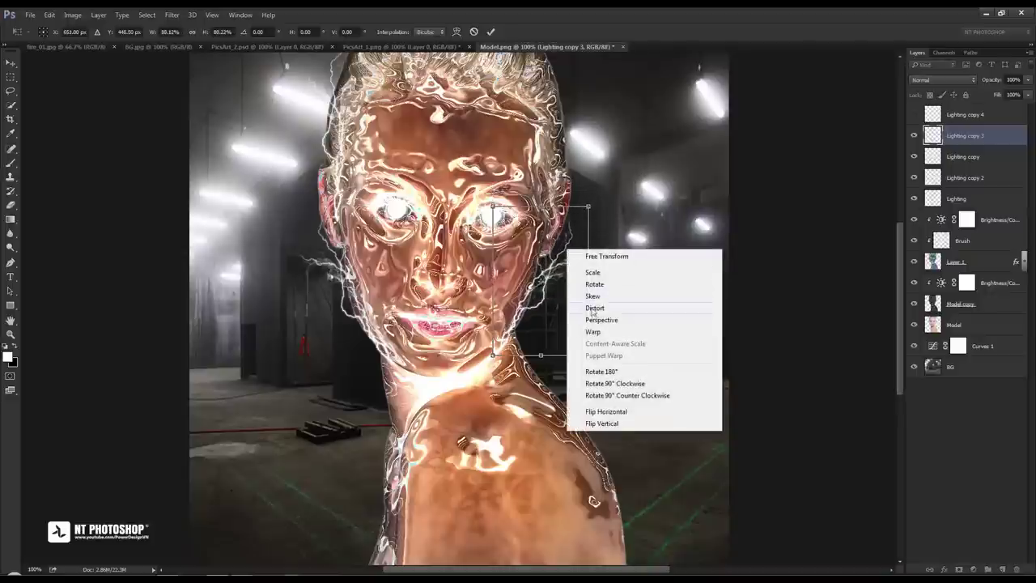
{"action": "left_click", "coordinate": [592, 332]}
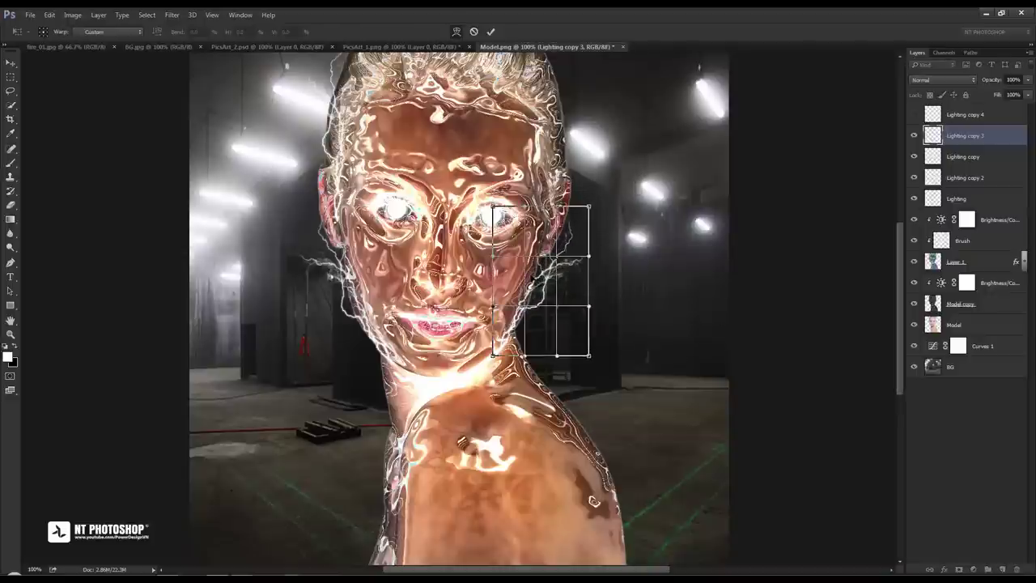
{"action": "left_click_drag", "start_coordinate": [529, 315], "coordinate": [524, 259]}
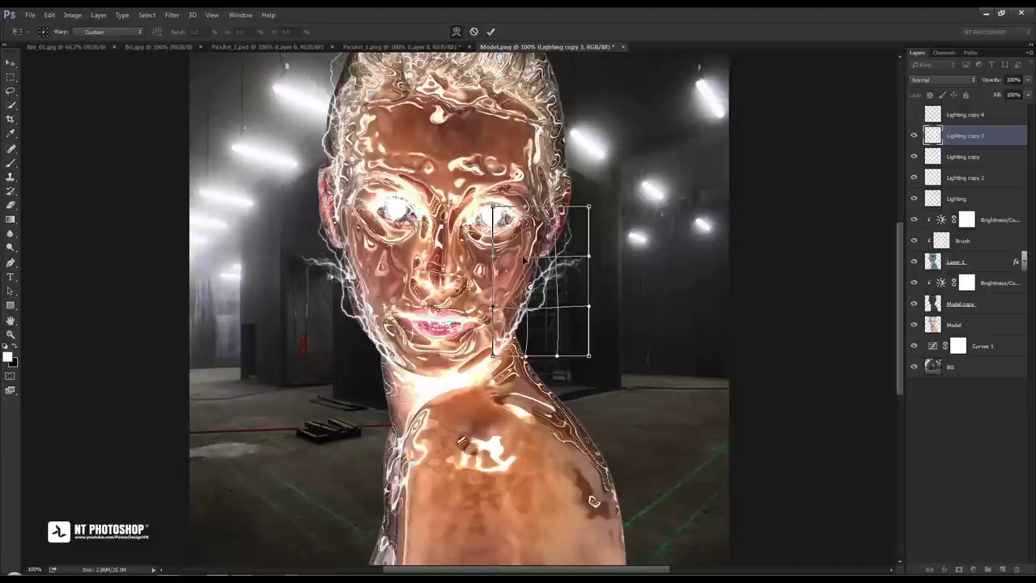
{"action": "mouse_move", "coordinate": [526, 210]}
{"action": "left_mouse_down"}
{"action": "mouse_move", "coordinate": [503, 208]}
{"action": "mouse_move", "coordinate": [559, 261]}
{"action": "mouse_move", "coordinate": [559, 276]}
{"action": "left_mouse_up"}
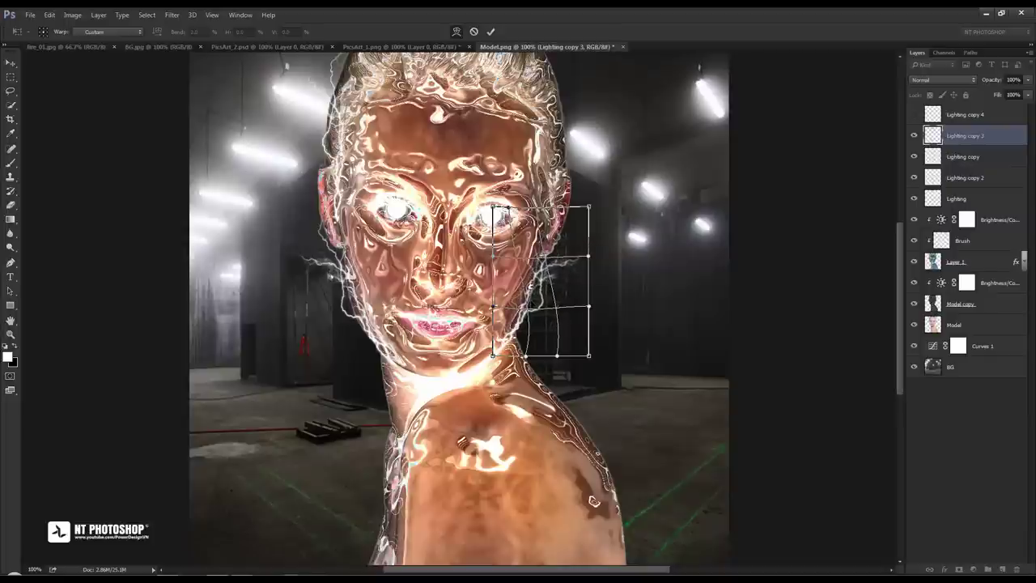
{"action": "left_click", "coordinate": [491, 32]}
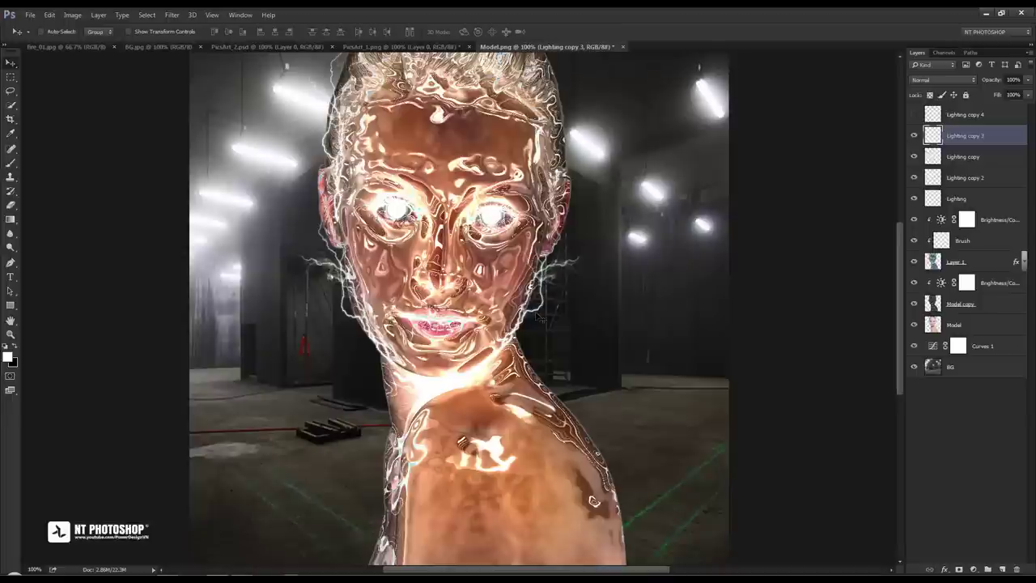
Duplicate the right-side bolt as Lighting copy 5 in Overlay mode and nudge it slightly
{"action": "left_click_drag", "start_coordinate": [528, 313], "coordinate": [531, 292]}
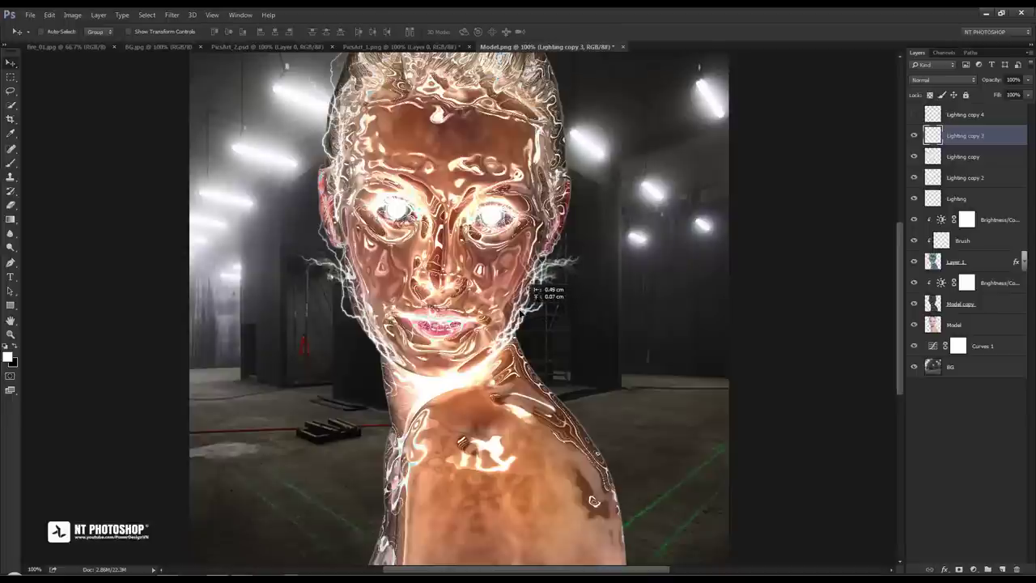
{"action": "key", "text": "ctrl+j"}
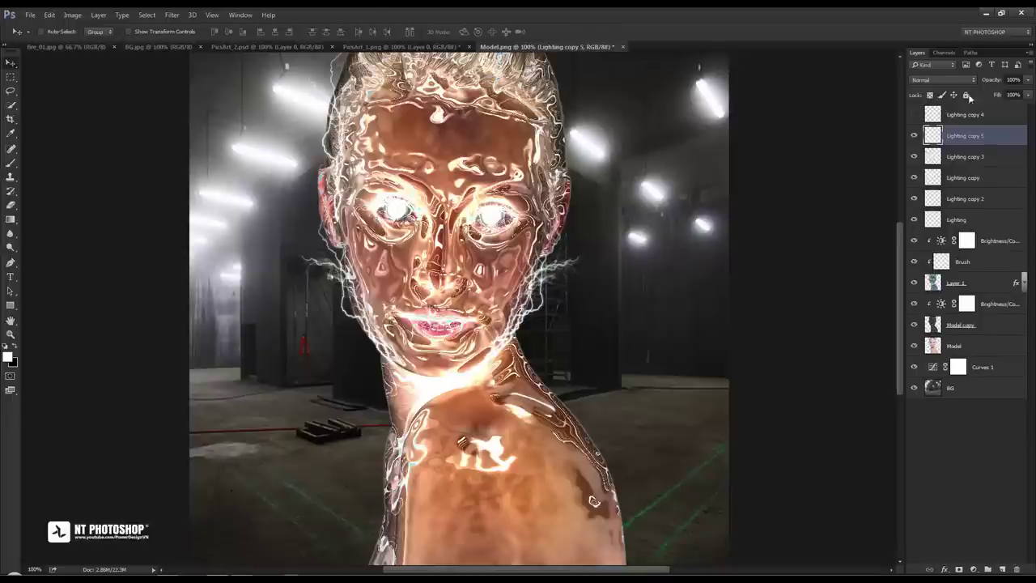
{"action": "left_click", "coordinate": [943, 79]}
{"action": "left_click", "coordinate": [949, 188]}
{"action": "left_click", "coordinate": [915, 136]}
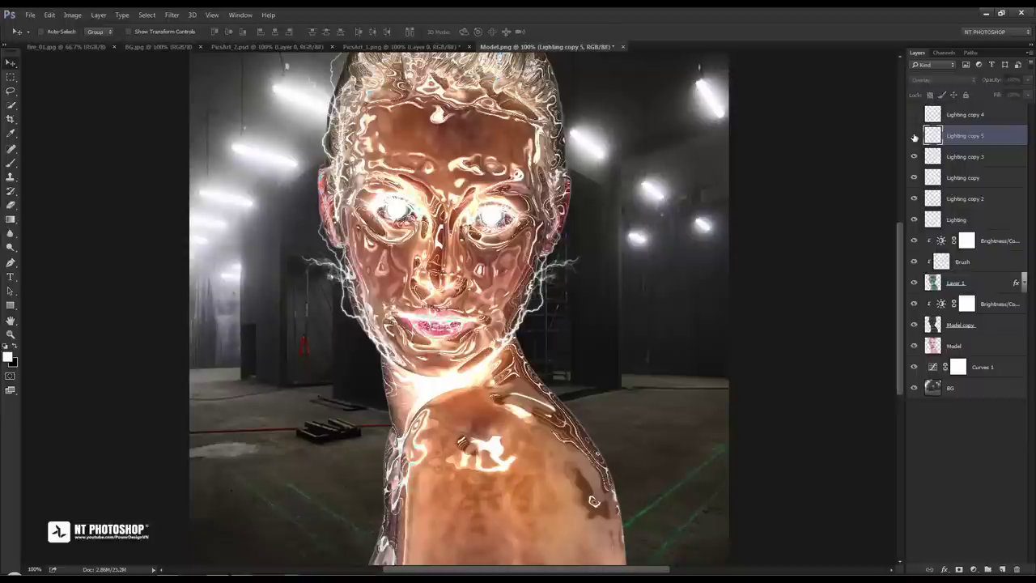
{"action": "left_click", "coordinate": [914, 136]}
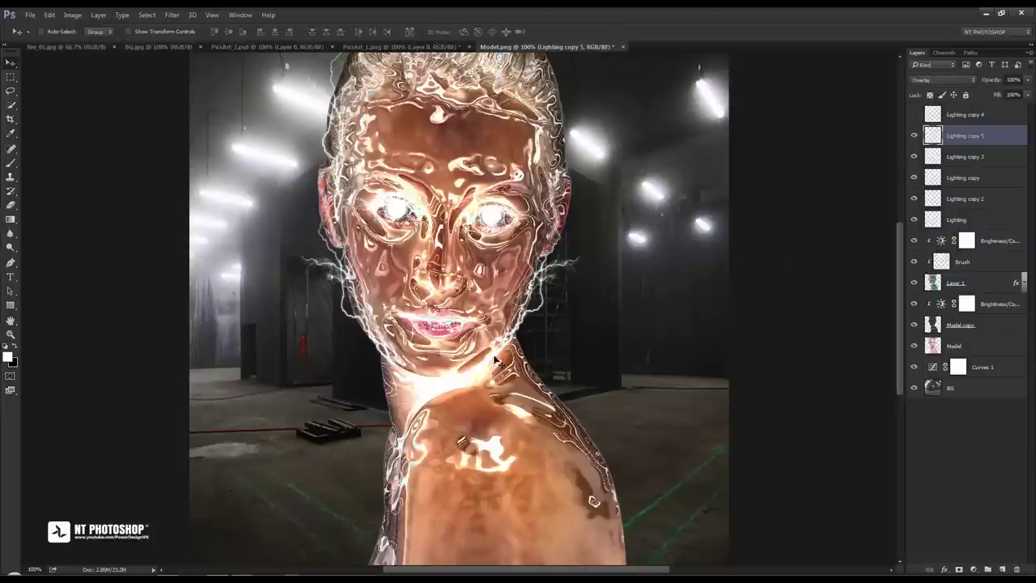
{"action": "left_click_drag", "start_coordinate": [487, 356], "coordinate": [488, 361]}
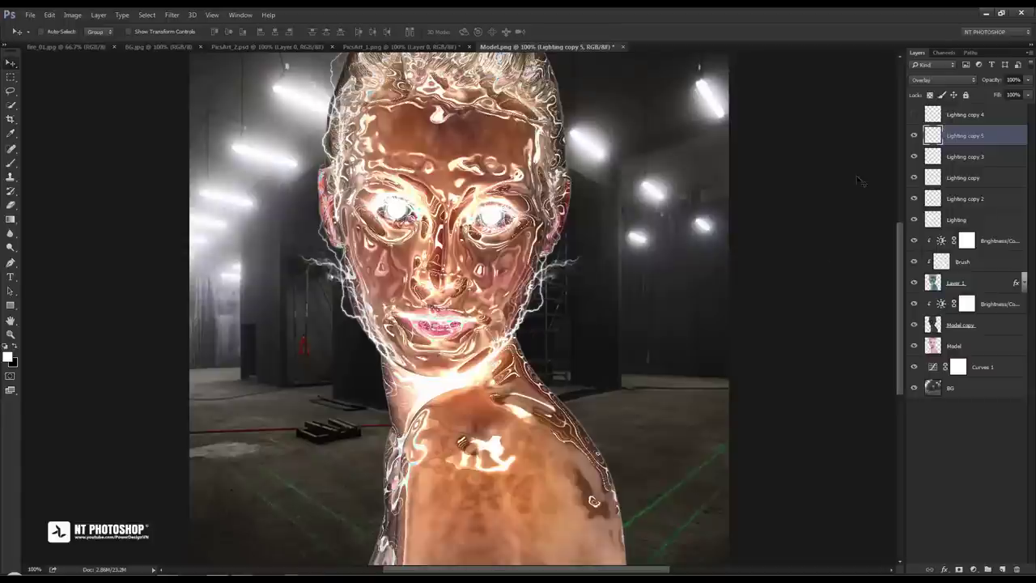
Select Lighting copy 4, make its bolt visible again, and shift it left toward the head
{"action": "left_click", "coordinate": [984, 115]}
{"action": "left_click", "coordinate": [914, 114]}
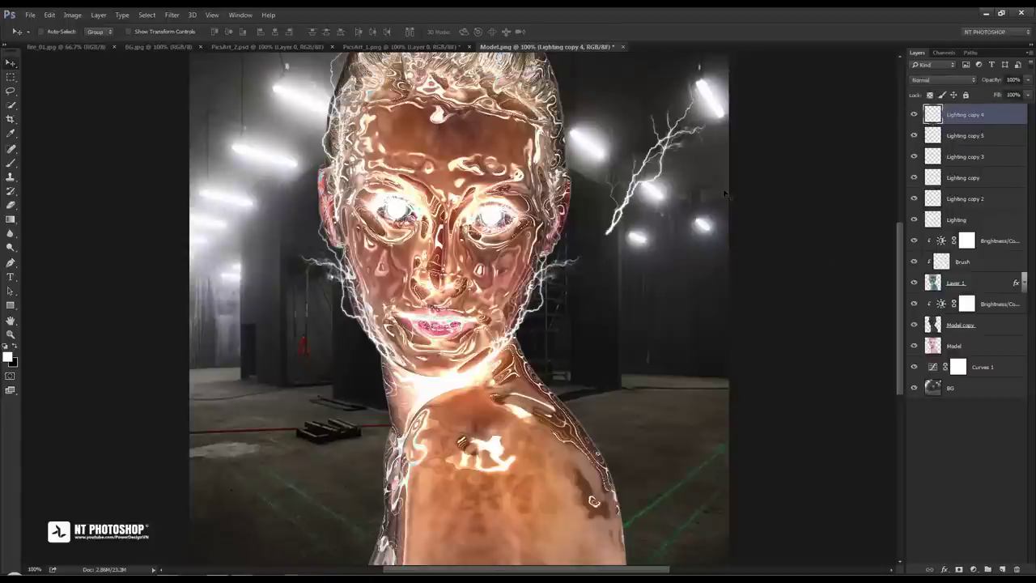
{"action": "mouse_move", "coordinate": [606, 229]}
{"action": "left_mouse_down"}
{"action": "mouse_move", "coordinate": [631, 228]}
{"action": "mouse_move", "coordinate": [558, 206]}
{"action": "left_mouse_up"}
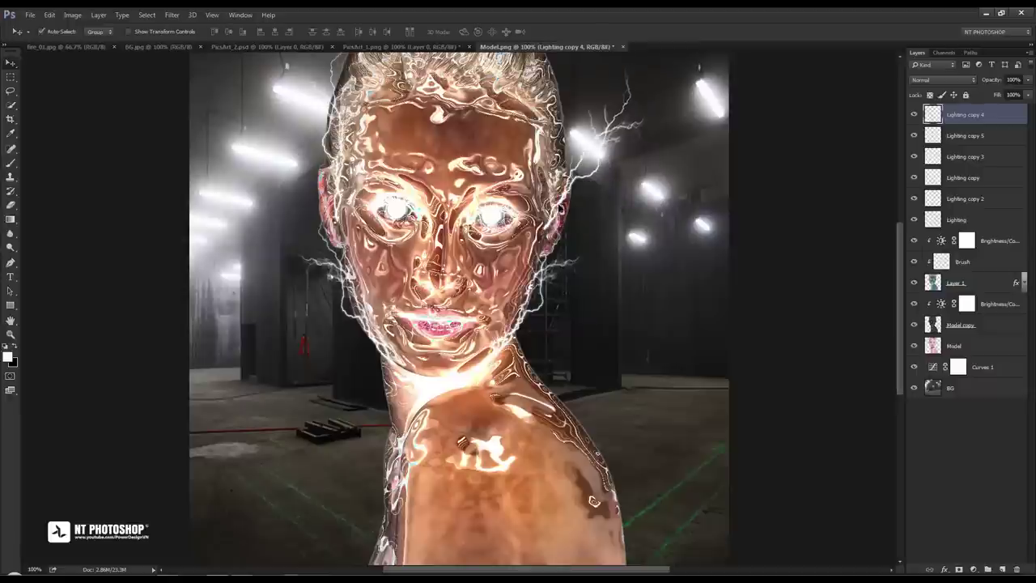
Rotate the bolt about −28.9° and move it up onto the upper-right hairline
{"action": "key", "text": "ctrl+t"}
{"action": "left_click_drag", "start_coordinate": [666, 188], "coordinate": [542, 182]}
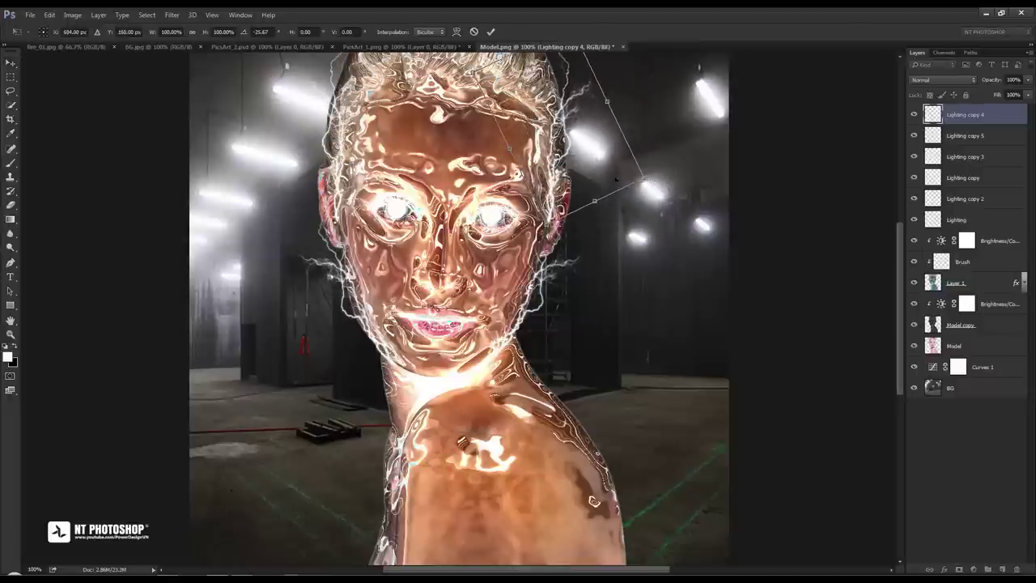
{"action": "left_click_drag", "start_coordinate": [639, 204], "coordinate": [652, 174]}
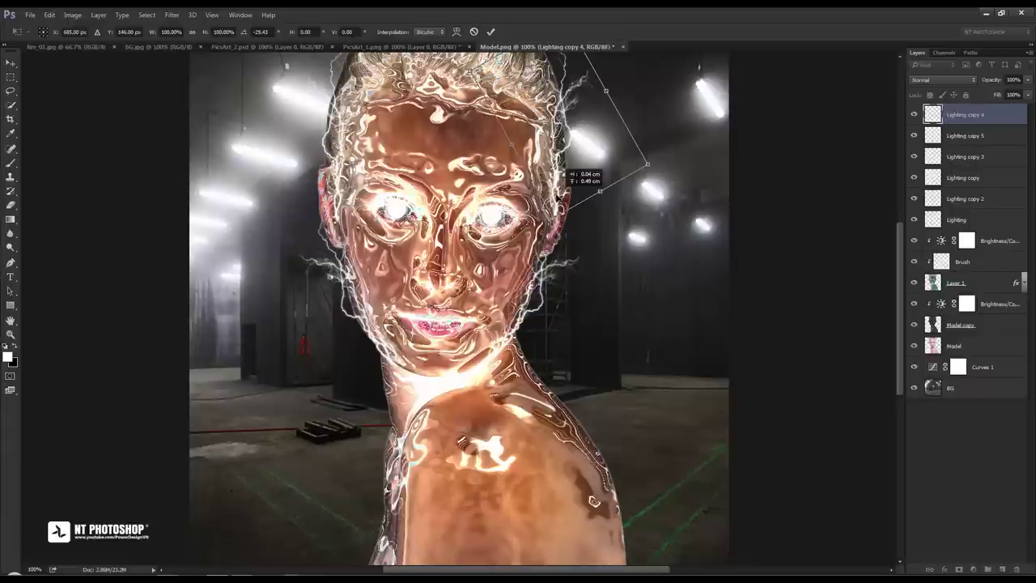
{"action": "mouse_move", "coordinate": [559, 185]}
{"action": "left_mouse_down"}
{"action": "mouse_move", "coordinate": [566, 172]}
{"action": "mouse_move", "coordinate": [554, 209]}
{"action": "left_mouse_up"}
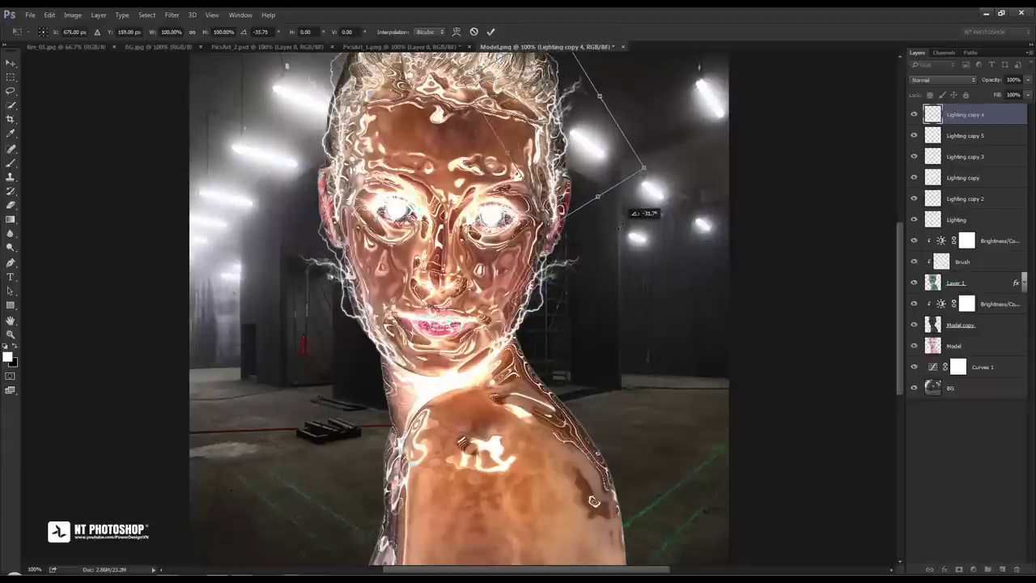
{"action": "left_click_drag", "start_coordinate": [644, 217], "coordinate": [647, 209]}
{"action": "left_click_drag", "start_coordinate": [555, 194], "coordinate": [542, 236]}
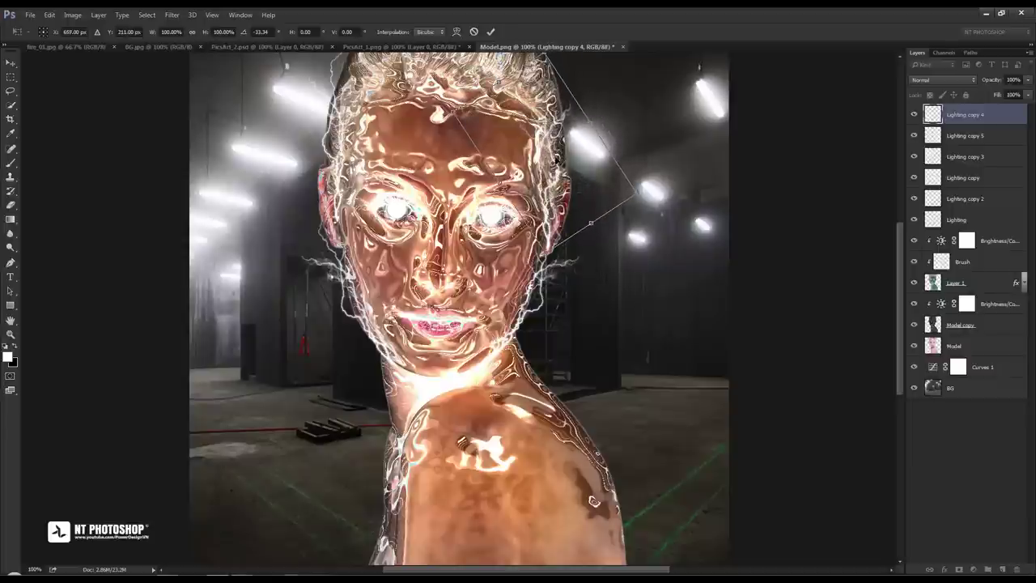
{"action": "left_click_drag", "start_coordinate": [652, 154], "coordinate": [651, 174]}
{"action": "left_click_drag", "start_coordinate": [540, 198], "coordinate": [547, 200]}
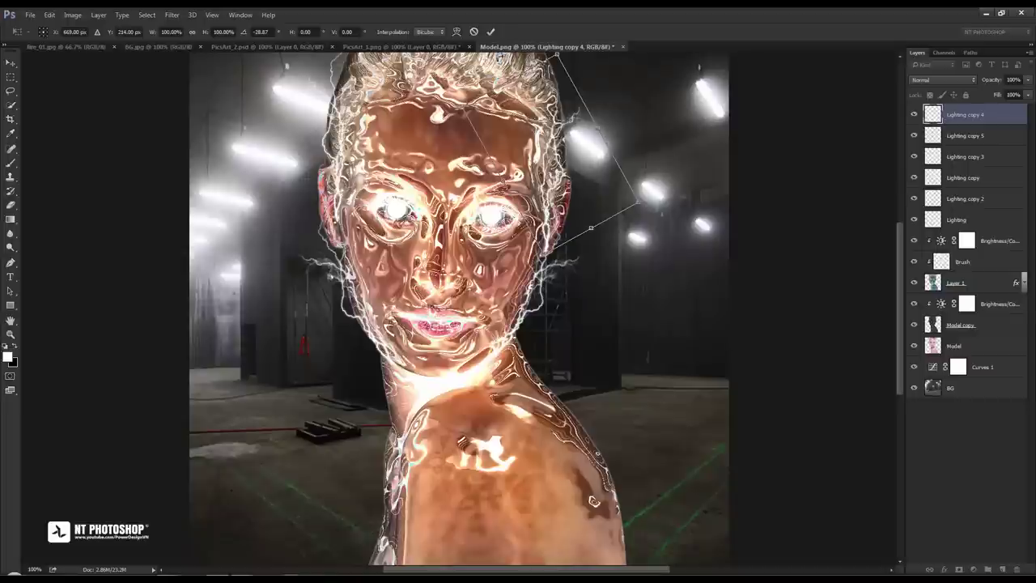
{"action": "left_click", "coordinate": [490, 31]}
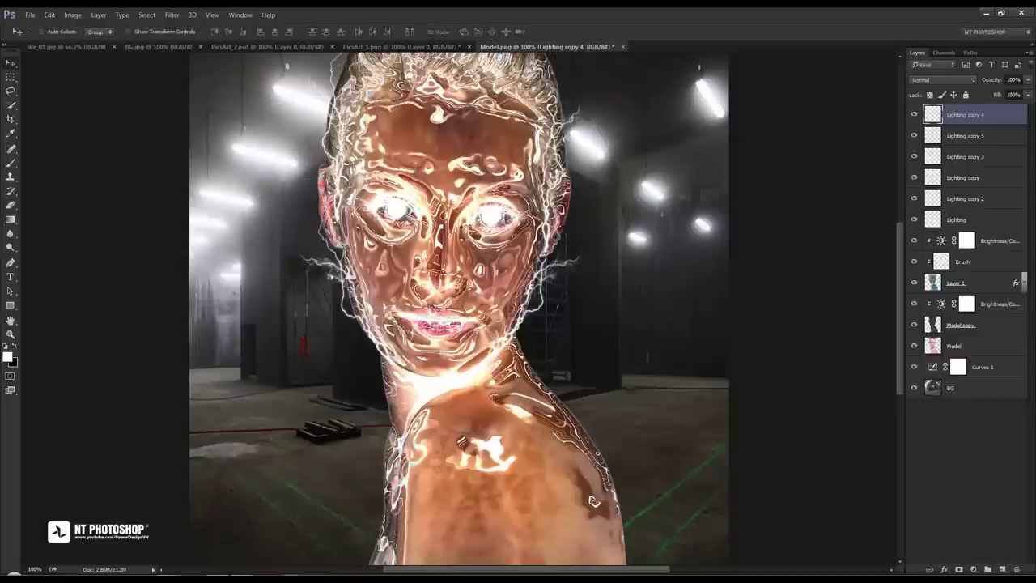
{"action": "mouse_move", "coordinate": [551, 207]}
{"action": "left_mouse_down"}
{"action": "mouse_move", "coordinate": [548, 164]}
{"action": "mouse_move", "coordinate": [547, 177]}
{"action": "left_mouse_up"}
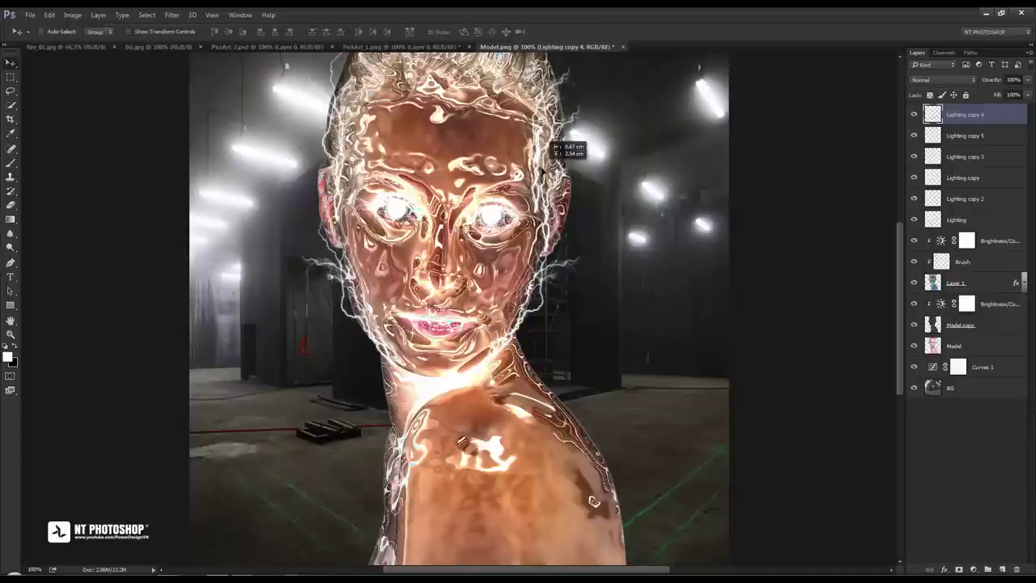
Duplicate the bolt as Lighting copy 6 and set its blend mode to Overlay
{"action": "left_click_drag", "start_coordinate": [548, 177], "coordinate": [533, 152]}
{"action": "key", "text": "ctrl+t"}
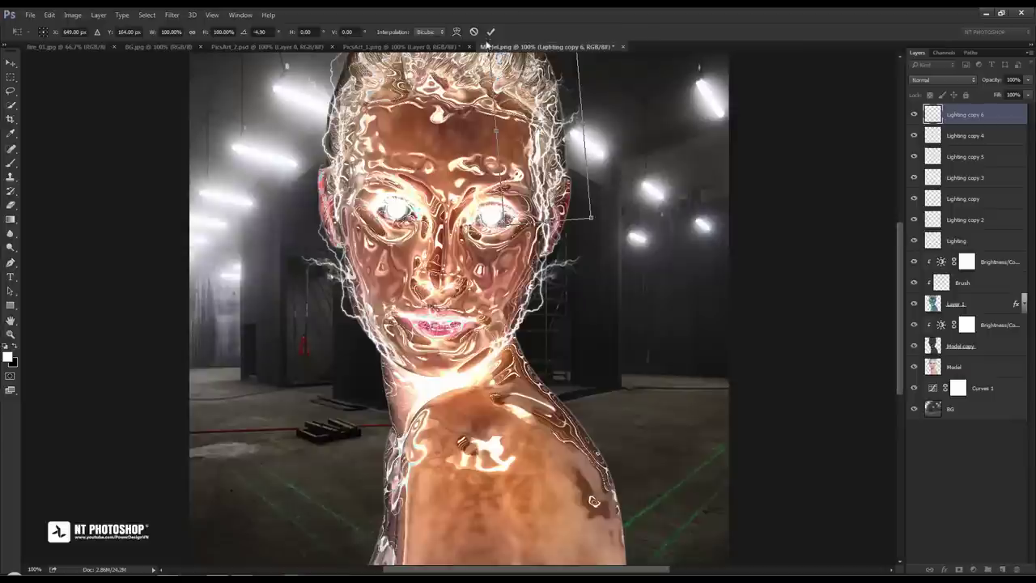
{"action": "left_click", "coordinate": [488, 33]}
{"action": "left_click", "coordinate": [943, 79]}
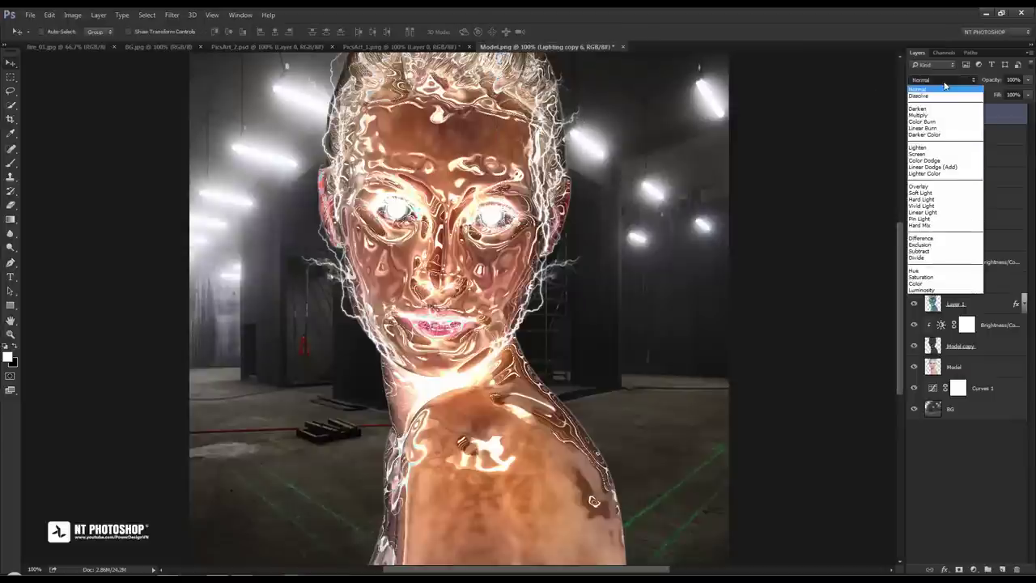
{"action": "left_click", "coordinate": [954, 187]}
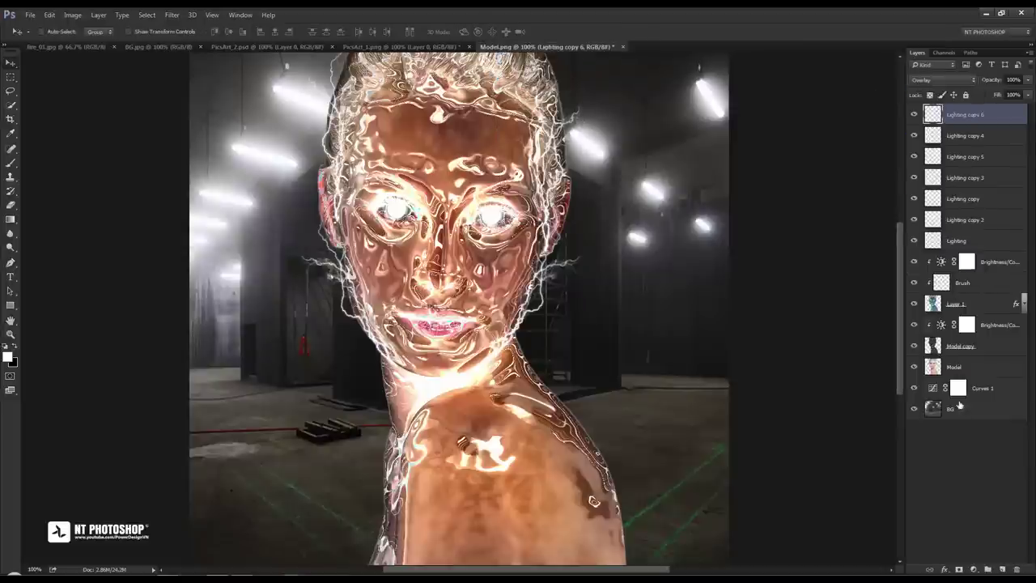
Group the layers from Lighting through Lighting copy 6 into Group 1
{"action": "left_click", "coordinate": [964, 458]}
{"action": "left_click", "coordinate": [996, 240]}
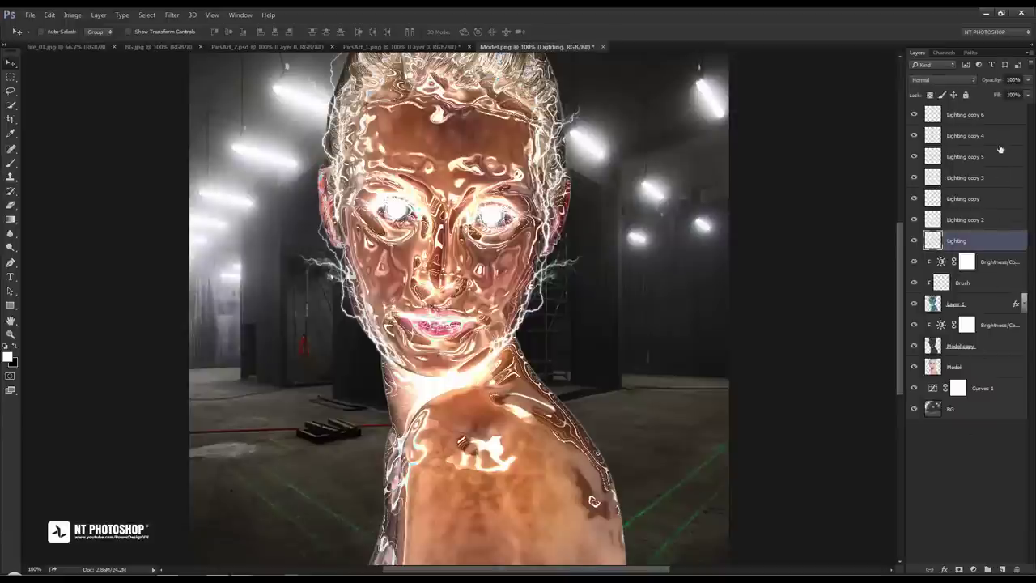
{"action": "left_click", "coordinate": [996, 120], "text": "shift"}
{"action": "key", "text": "ctrl+g"}
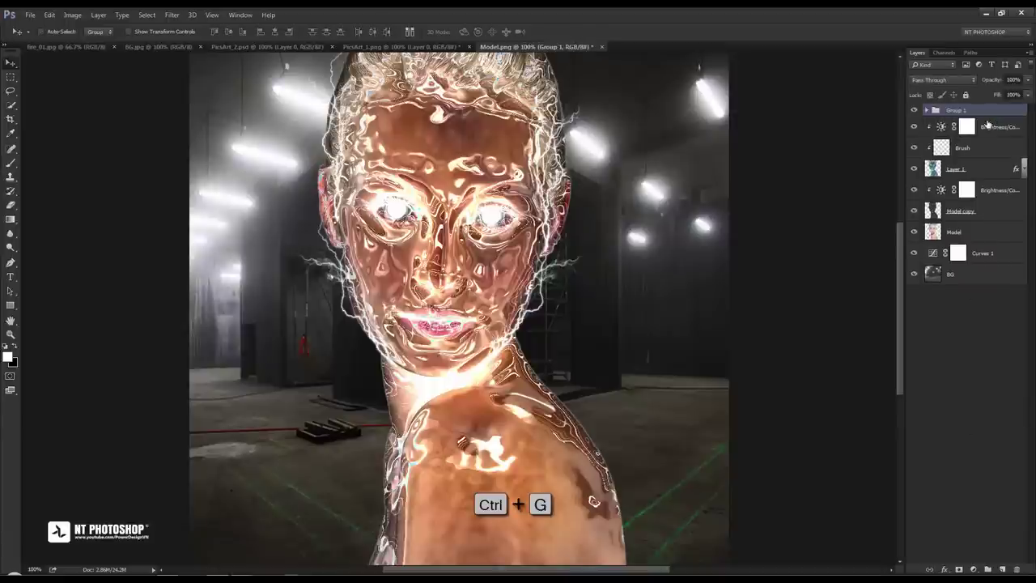
{"action": "left_click", "coordinate": [989, 303]}
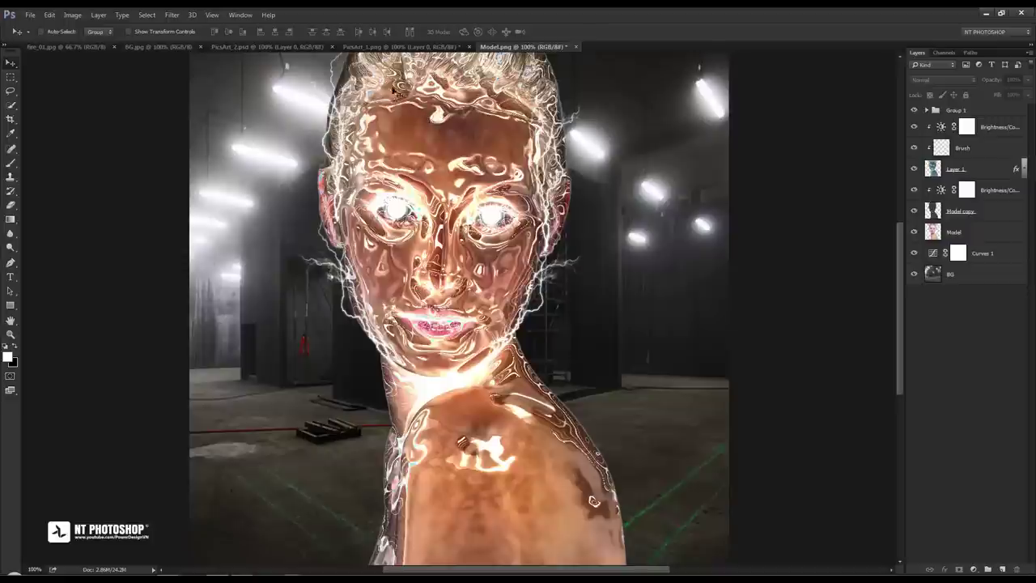
Lasso the upper-right bolt in PicsArt_2.psd and drag it into Model.png as Layer 2
{"action": "left_click", "coordinate": [288, 51]}
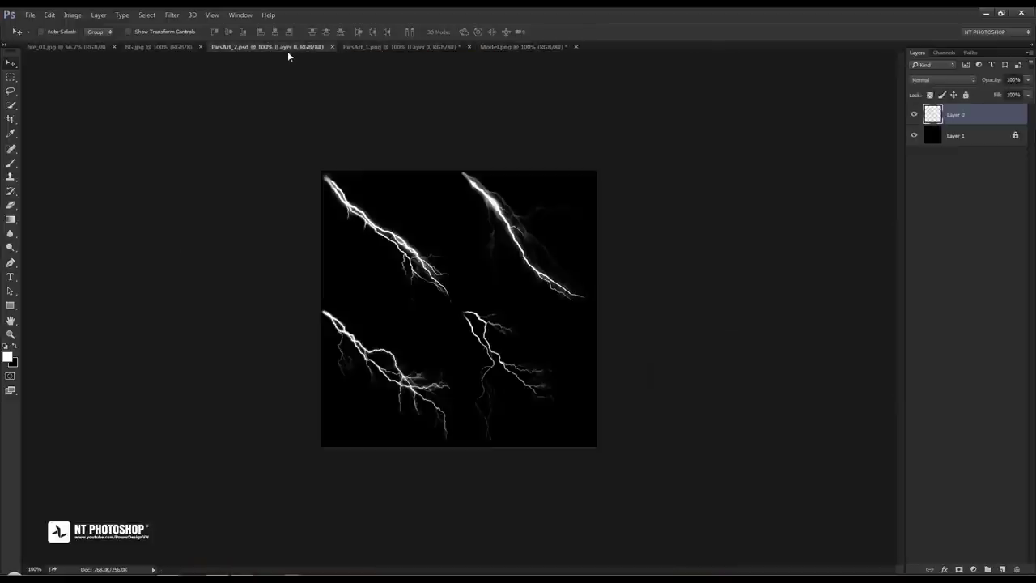
{"action": "left_click", "coordinate": [11, 91]}
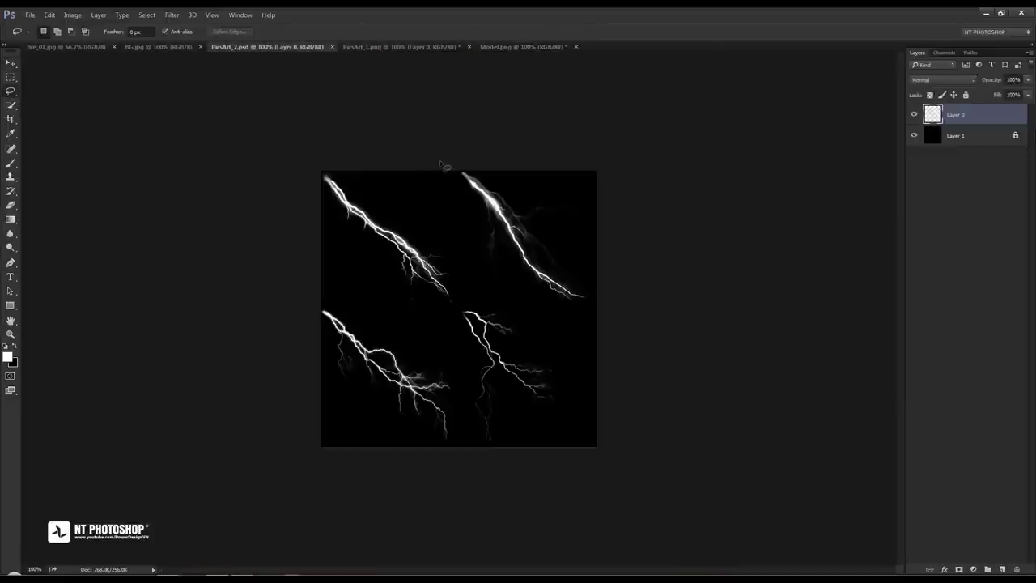
{"action": "mouse_move", "coordinate": [441, 169]}
{"action": "left_mouse_down"}
{"action": "mouse_move", "coordinate": [540, 314]}
{"action": "mouse_move", "coordinate": [606, 321]}
{"action": "mouse_move", "coordinate": [601, 189]}
{"action": "mouse_move", "coordinate": [439, 172]}
{"action": "left_mouse_up"}
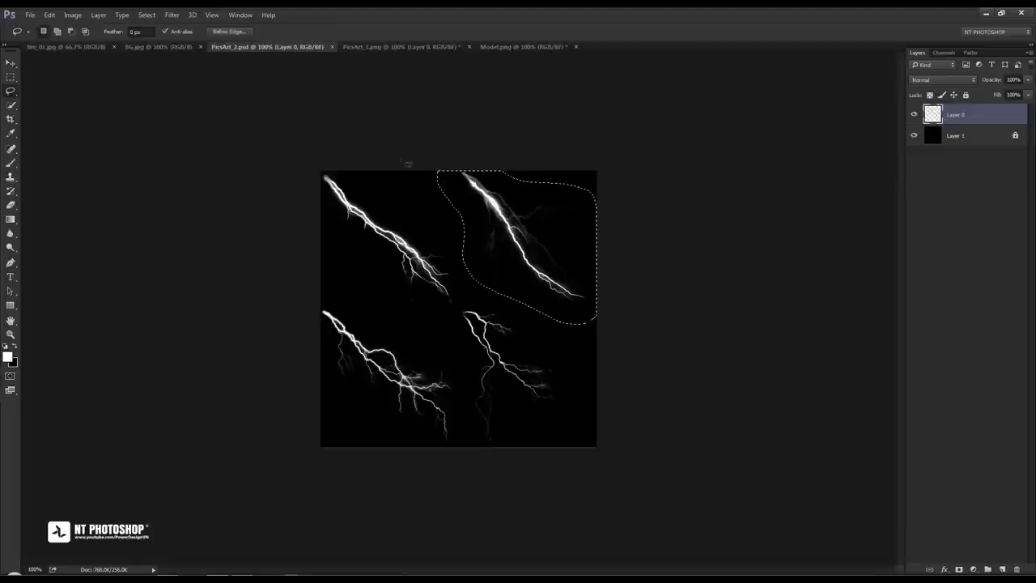
{"action": "left_click", "coordinate": [11, 63]}
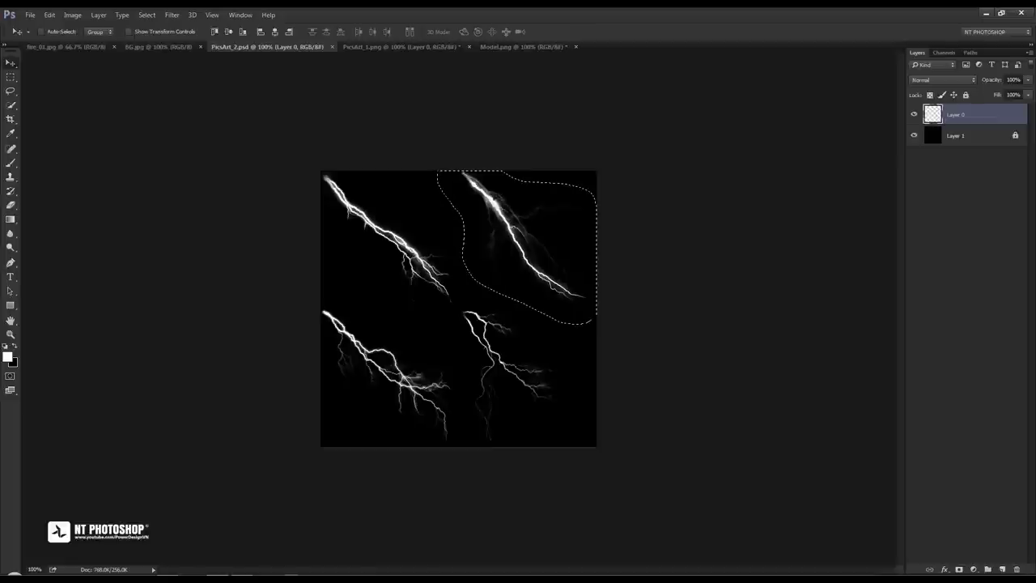
{"action": "mouse_move", "coordinate": [499, 154]}
{"action": "left_mouse_down"}
{"action": "mouse_move", "coordinate": [524, 46]}
{"action": "mouse_move", "coordinate": [638, 196]}
{"action": "left_mouse_up"}
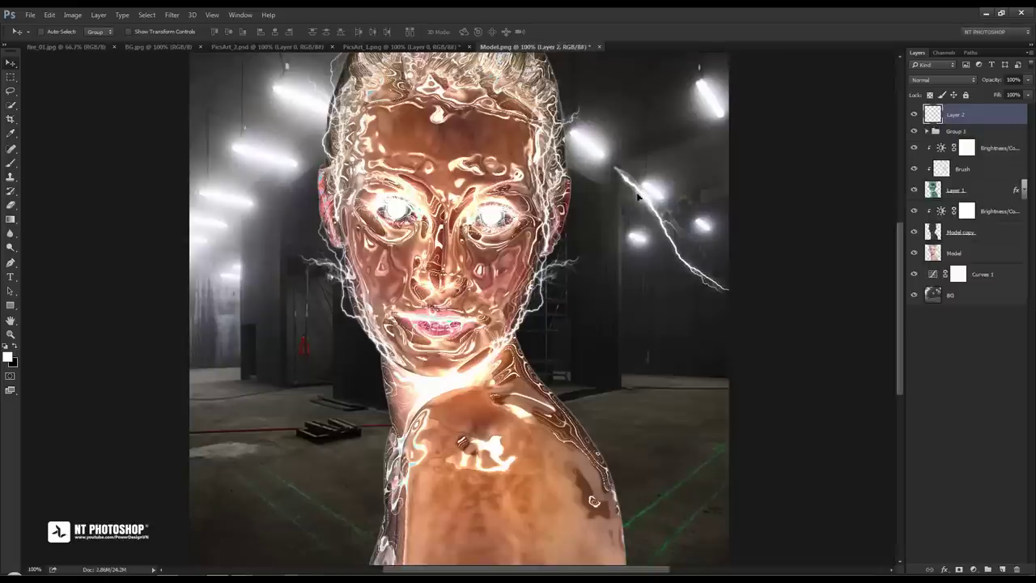
Rename Layer 2 to 'Lighting'
{"action": "double_click", "coordinate": [955, 116]}
{"action": "type", "text": "Li"}
{"action": "type", "text": "ghting"}
{"action": "key", "text": "Return"}
Rotate the bolt about −141.5° and move it down over the right neck and shoulder
{"action": "left_click_drag", "start_coordinate": [684, 248], "coordinate": [633, 318]}
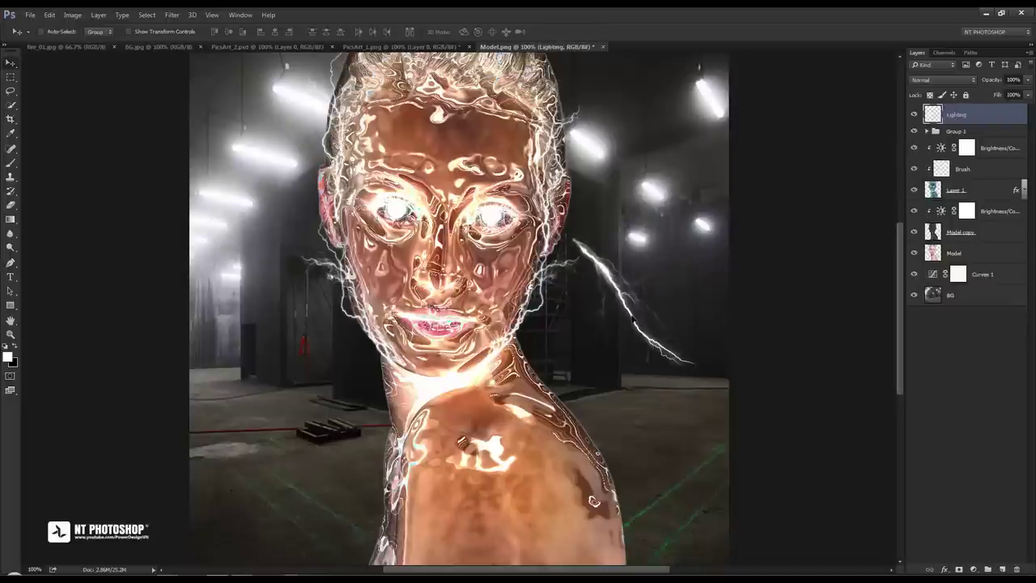
{"action": "key", "text": "ctrl+t"}
{"action": "mouse_move", "coordinate": [687, 217]}
{"action": "left_mouse_down"}
{"action": "mouse_move", "coordinate": [558, 340]}
{"action": "mouse_move", "coordinate": [585, 369]}
{"action": "left_mouse_up"}
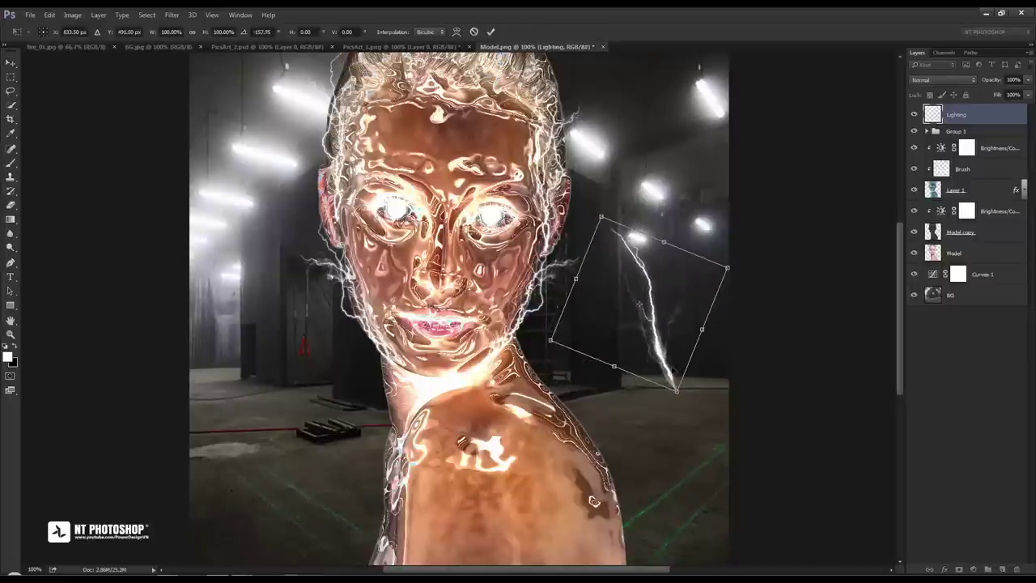
{"action": "left_click_drag", "start_coordinate": [669, 377], "coordinate": [616, 434]}
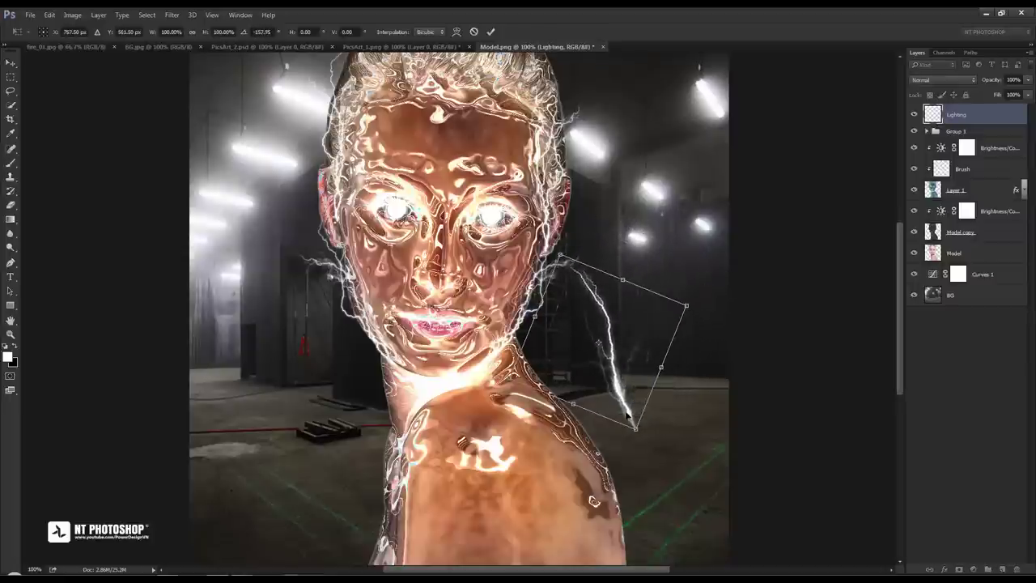
{"action": "key", "text": "ctrl+minus"}
{"action": "left_click_drag", "start_coordinate": [639, 347], "coordinate": [655, 343]}
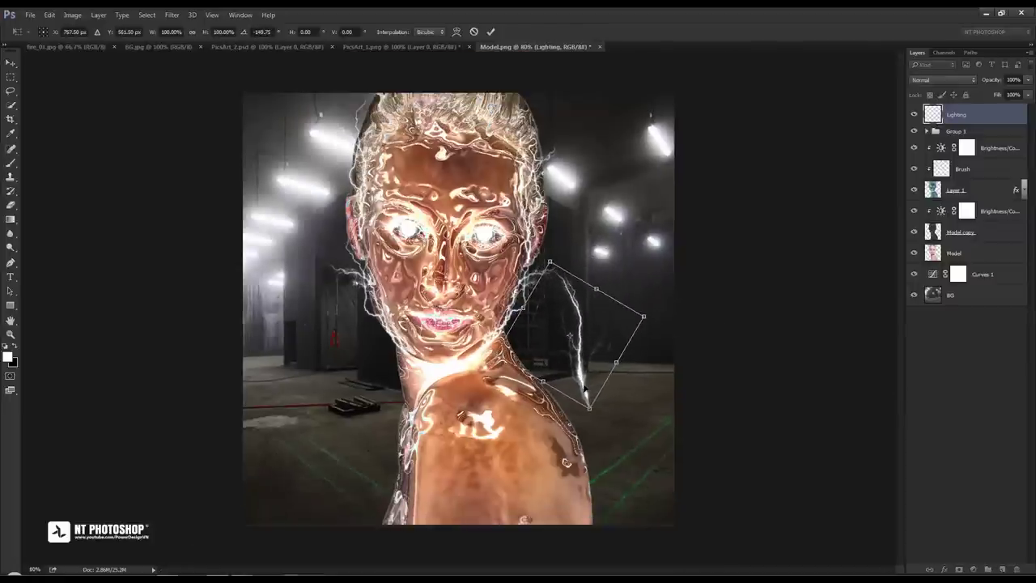
{"action": "left_click_drag", "start_coordinate": [584, 388], "coordinate": [627, 513]}
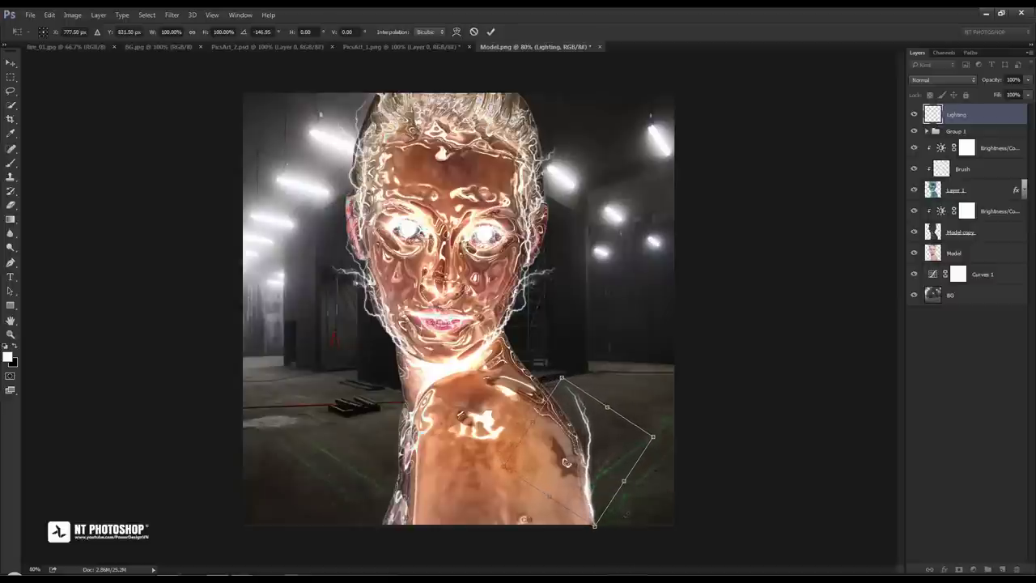
{"action": "left_click_drag", "start_coordinate": [581, 499], "coordinate": [589, 503]}
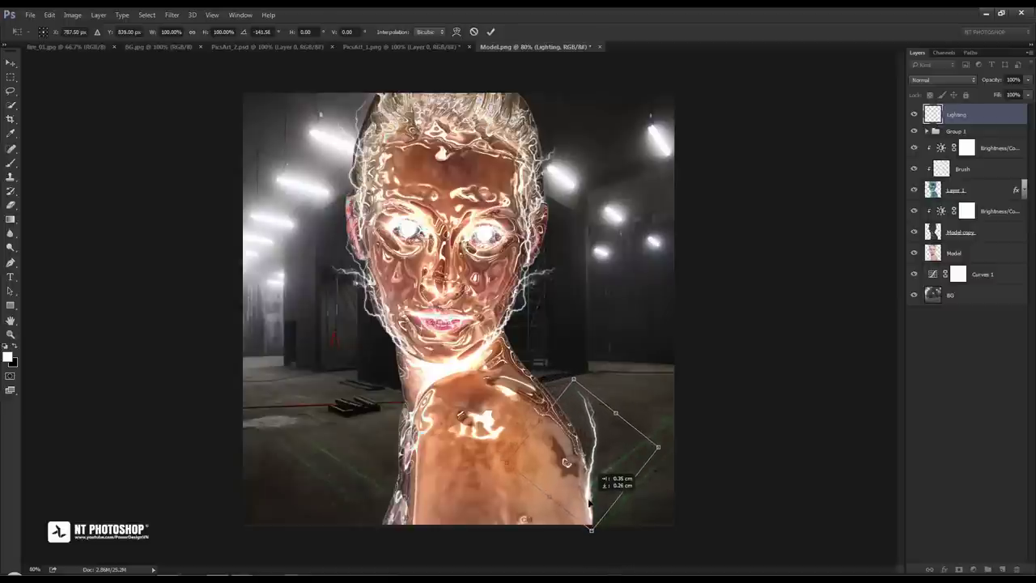
Warp the top Lighting bolt so it curves along the right shoulder's edge
{"action": "right_click", "coordinate": [592, 444]}
{"action": "left_click", "coordinate": [617, 341]}
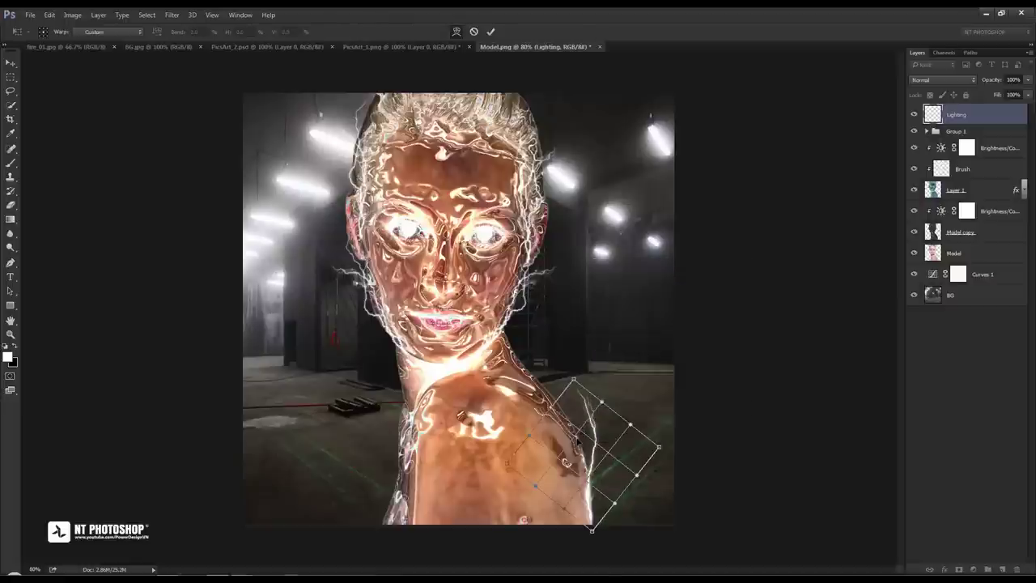
{"action": "mouse_move", "coordinate": [579, 433]}
{"action": "left_mouse_down"}
{"action": "mouse_move", "coordinate": [587, 478]}
{"action": "mouse_move", "coordinate": [589, 469]}
{"action": "left_mouse_up"}
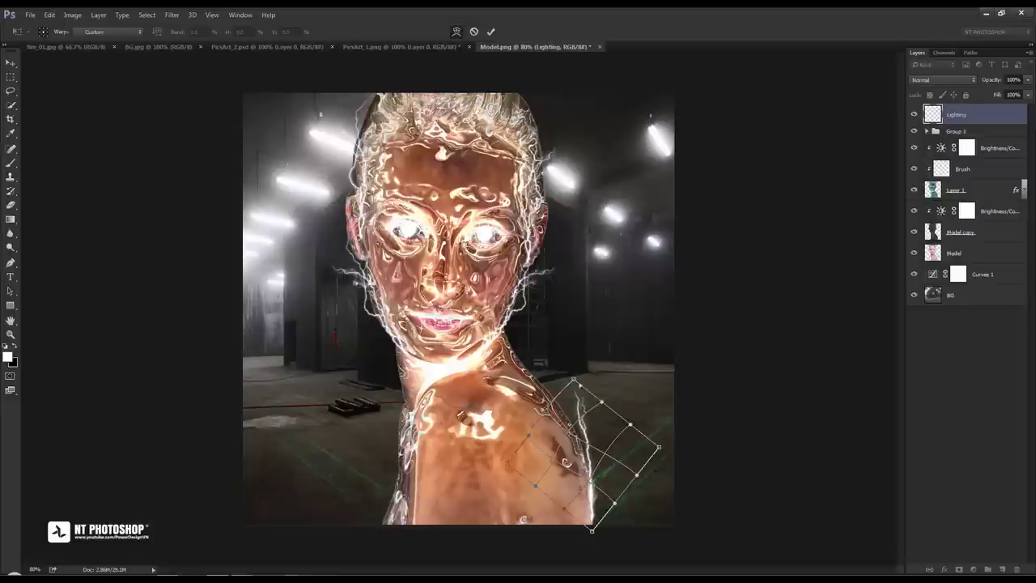
{"action": "mouse_move", "coordinate": [573, 379]}
{"action": "left_mouse_down"}
{"action": "mouse_move", "coordinate": [549, 386]}
{"action": "mouse_move", "coordinate": [581, 447]}
{"action": "left_mouse_up"}
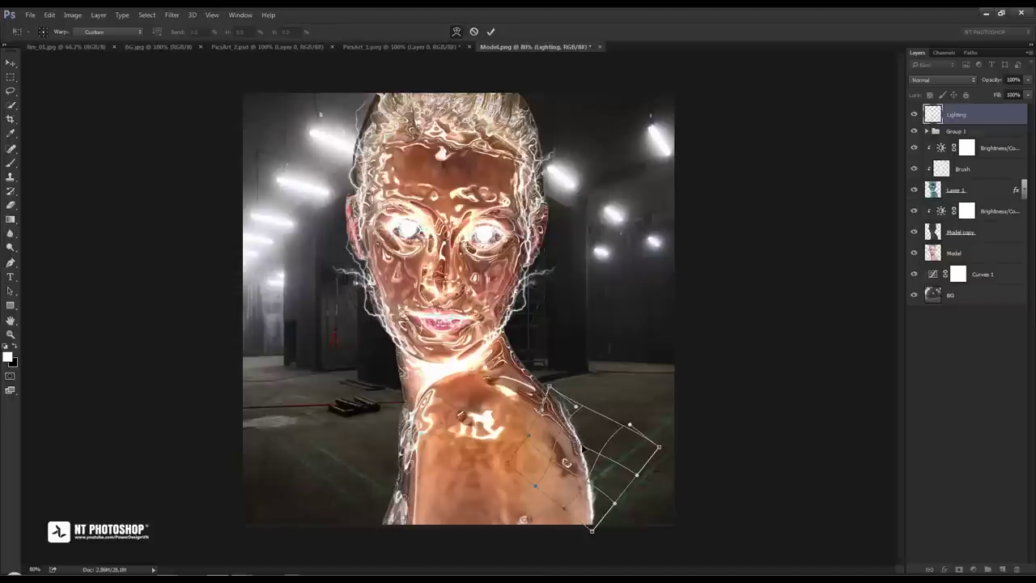
{"action": "left_click", "coordinate": [489, 33]}
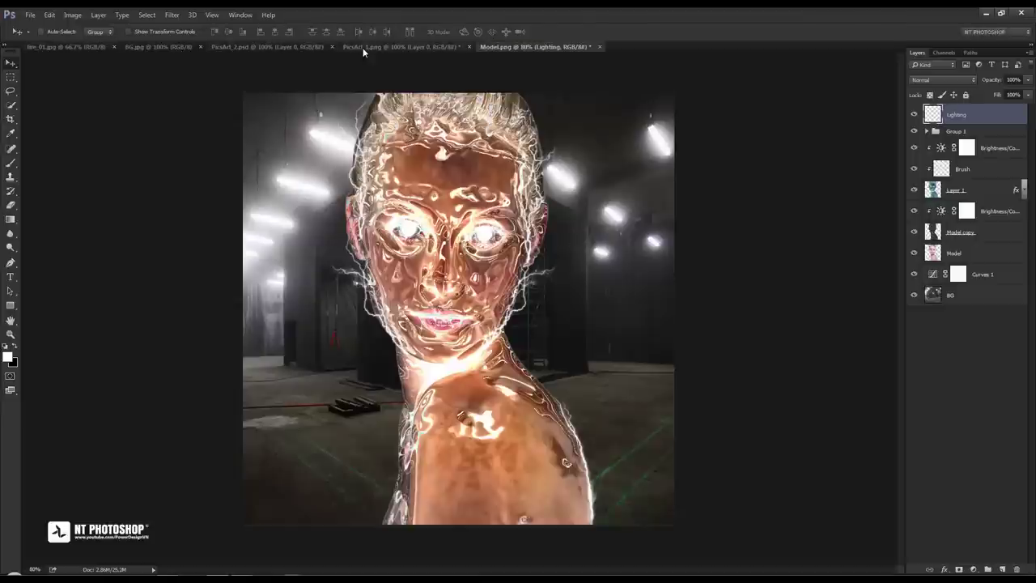
Bring another copy of the PicsArt_2.psd bolt into the portrait and rotate it near the neck
{"action": "left_click", "coordinate": [290, 45]}
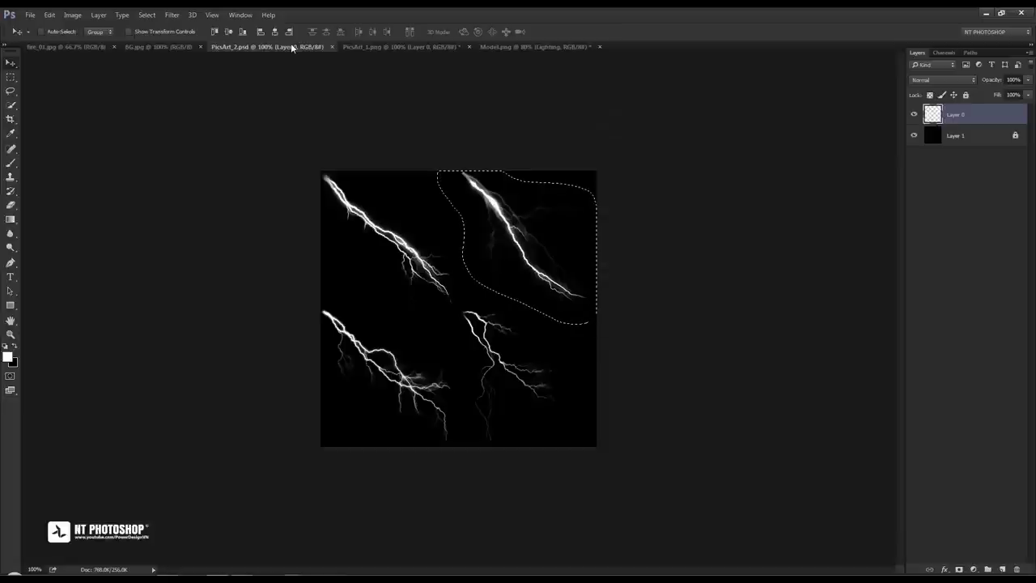
{"action": "mouse_move", "coordinate": [496, 207]}
{"action": "left_mouse_down"}
{"action": "mouse_move", "coordinate": [486, 150]}
{"action": "mouse_move", "coordinate": [515, 53]}
{"action": "mouse_move", "coordinate": [573, 316]}
{"action": "mouse_move", "coordinate": [571, 356]}
{"action": "left_mouse_up"}
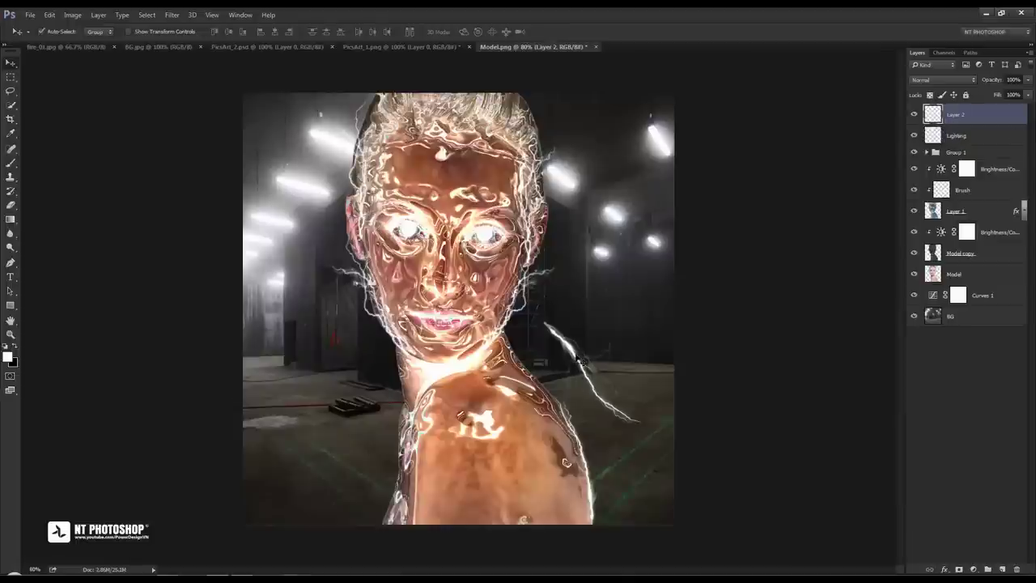
{"action": "key", "text": "ctrl+t"}
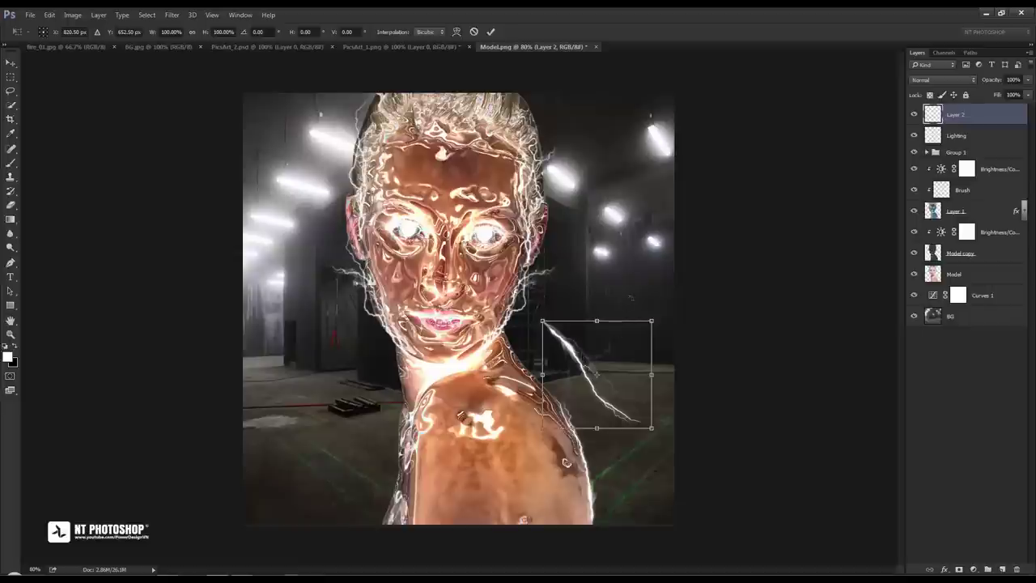
{"action": "mouse_move", "coordinate": [631, 298]}
{"action": "left_mouse_down"}
{"action": "mouse_move", "coordinate": [534, 427]}
{"action": "mouse_move", "coordinate": [573, 409]}
{"action": "mouse_move", "coordinate": [549, 391]}
{"action": "left_mouse_up"}
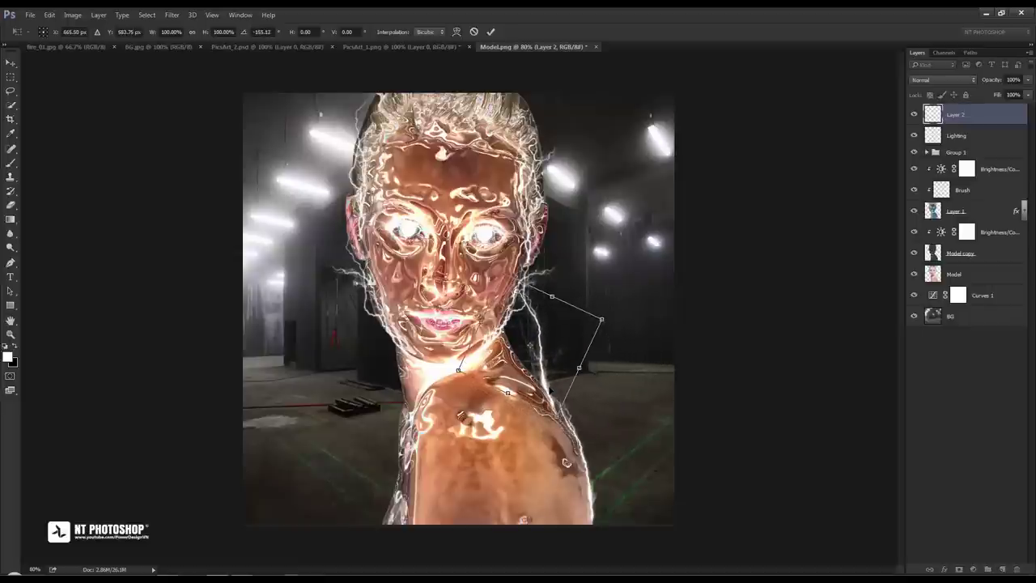
{"action": "left_click_drag", "start_coordinate": [630, 367], "coordinate": [625, 354]}
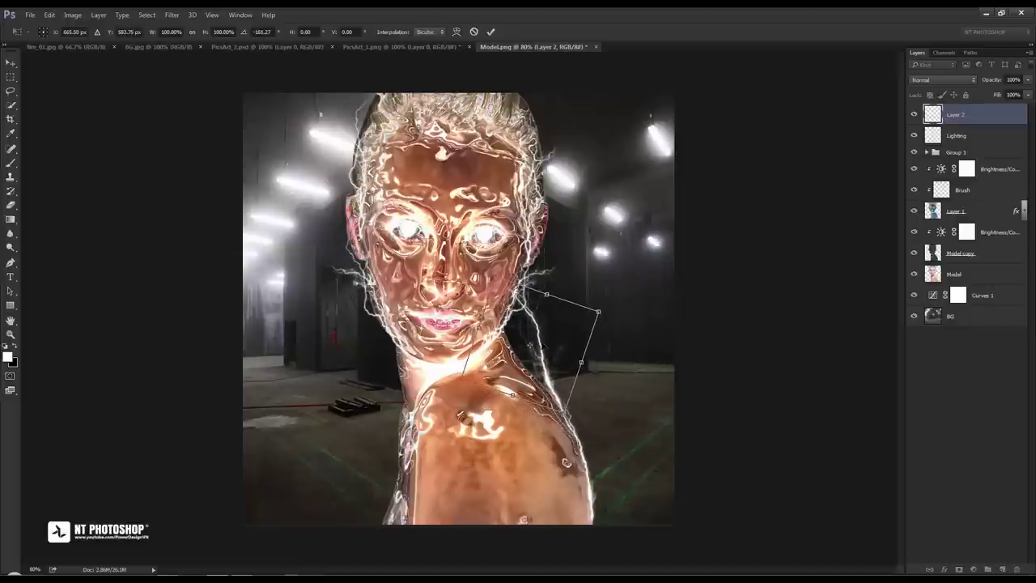
{"action": "left_click_drag", "start_coordinate": [545, 347], "coordinate": [525, 366]}
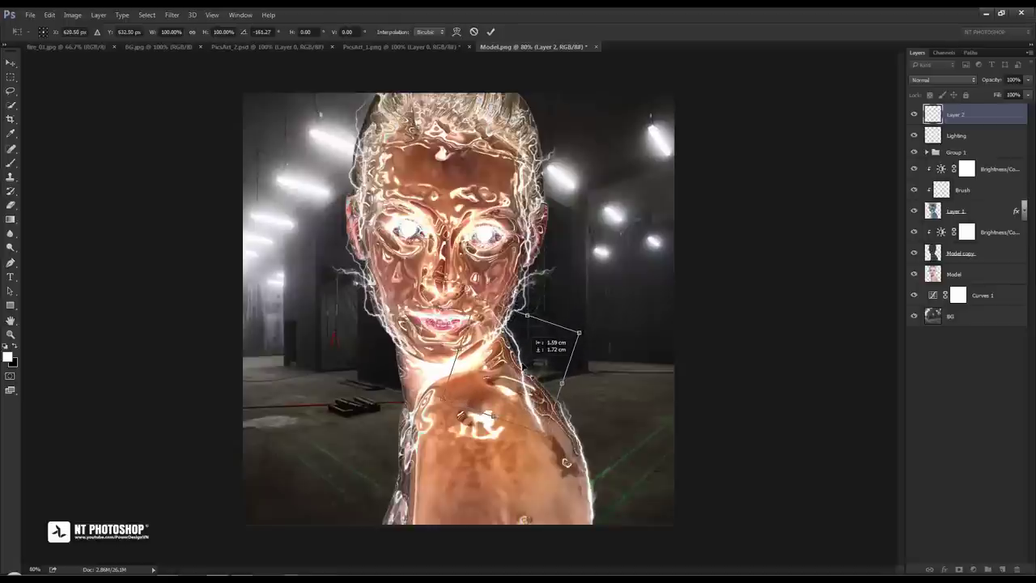
Scale the bolt to about 88% and turn it about 179° upright along the right neck
{"action": "left_click_drag", "start_coordinate": [545, 430], "coordinate": [541, 427]}
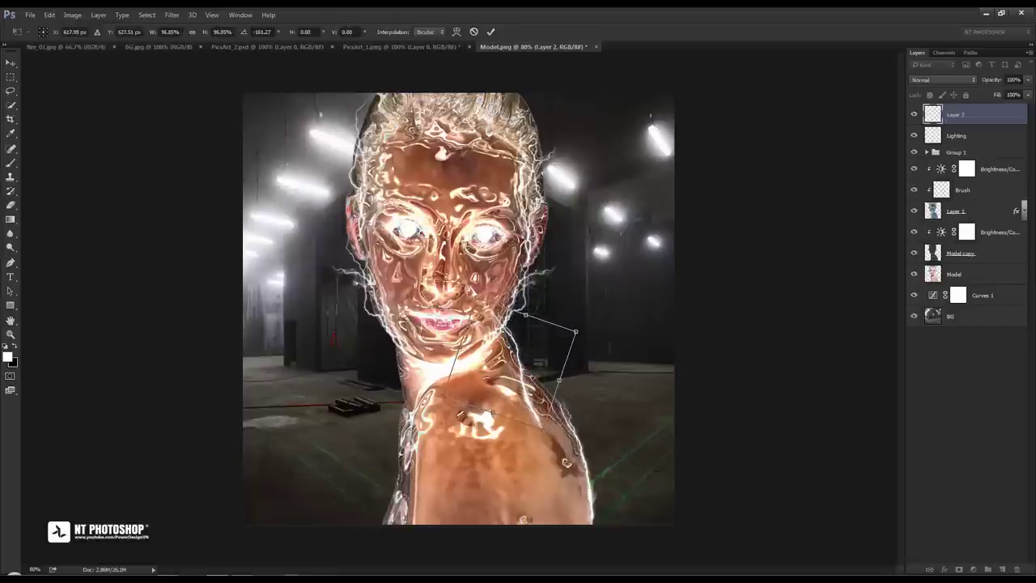
{"action": "left_click_drag", "start_coordinate": [479, 345], "coordinate": [499, 330]}
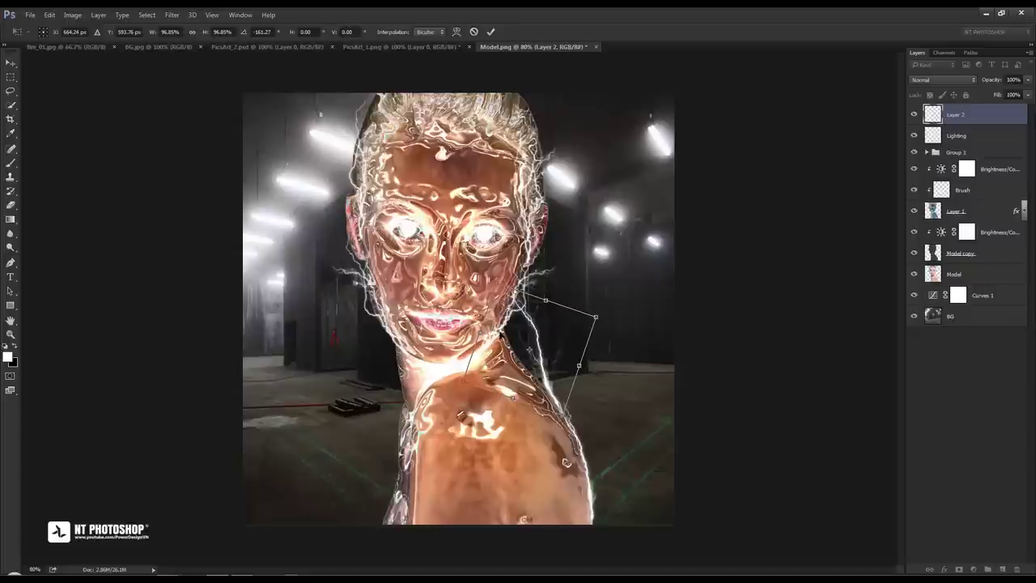
{"action": "mouse_move", "coordinate": [529, 349]}
{"action": "left_mouse_down"}
{"action": "mouse_move", "coordinate": [529, 358]}
{"action": "mouse_move", "coordinate": [468, 347]}
{"action": "left_mouse_up"}
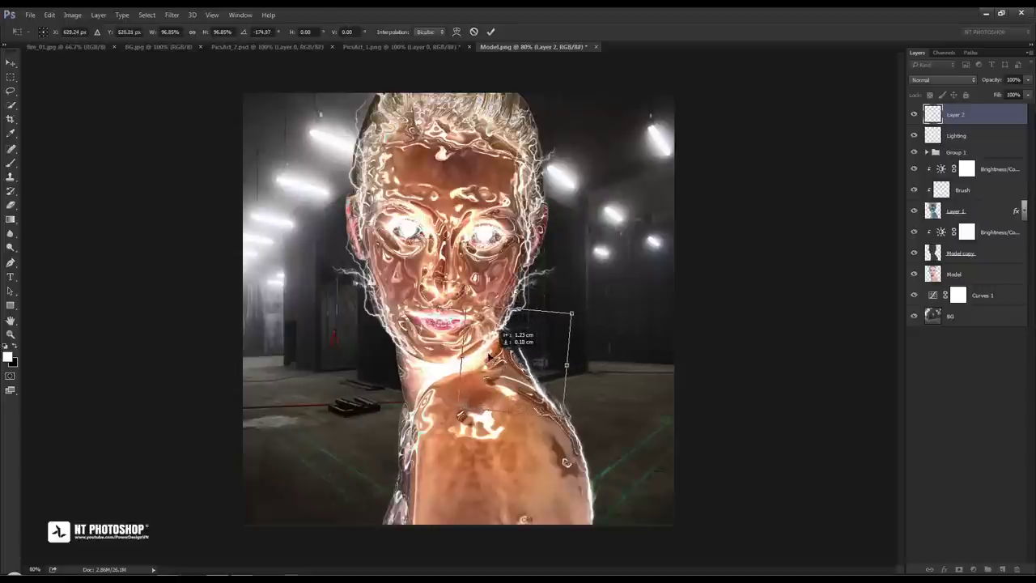
{"action": "left_click_drag", "start_coordinate": [577, 376], "coordinate": [545, 378]}
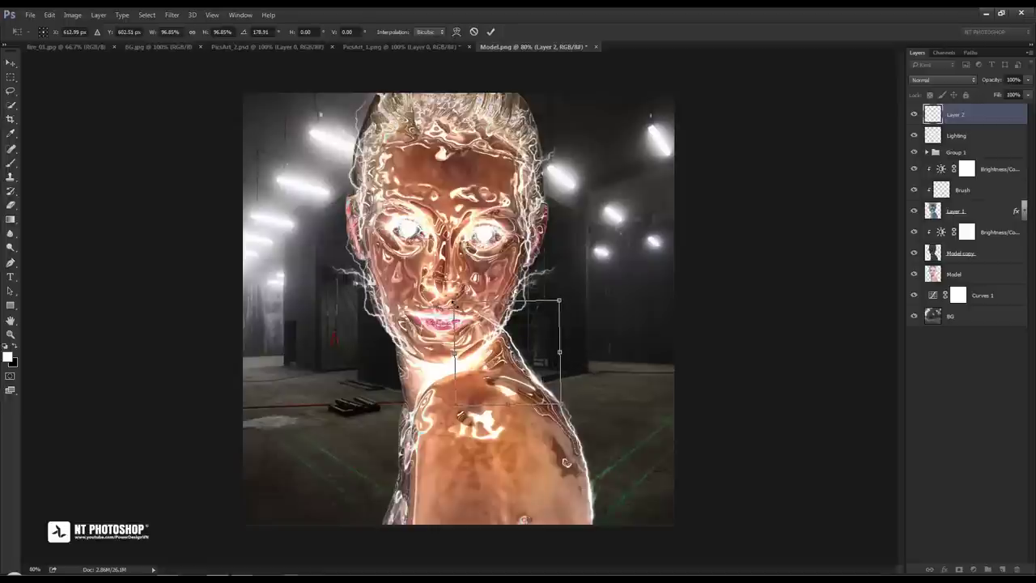
{"action": "left_click_drag", "start_coordinate": [455, 301], "coordinate": [465, 311]}
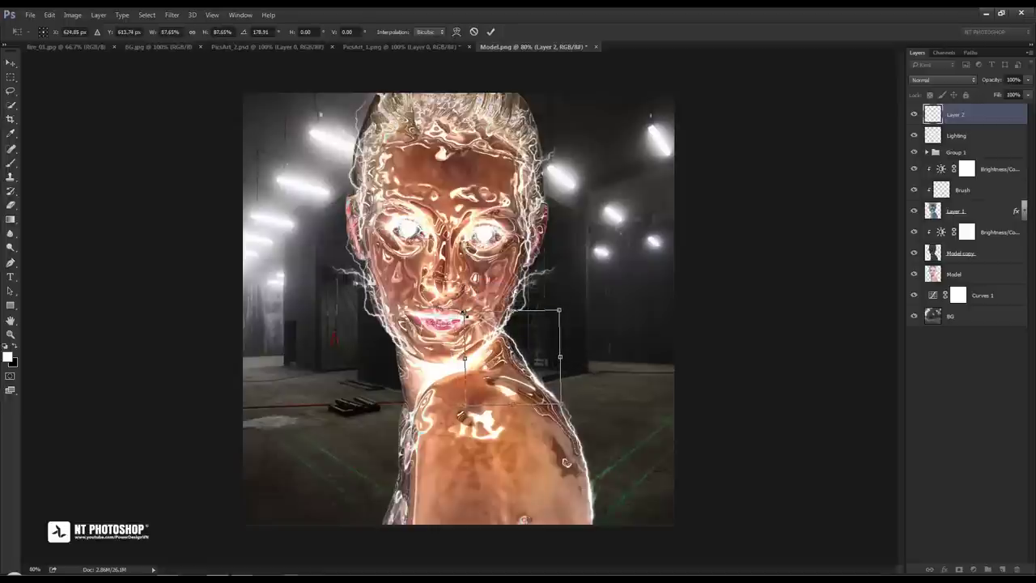
{"action": "left_click_drag", "start_coordinate": [550, 375], "coordinate": [550, 378]}
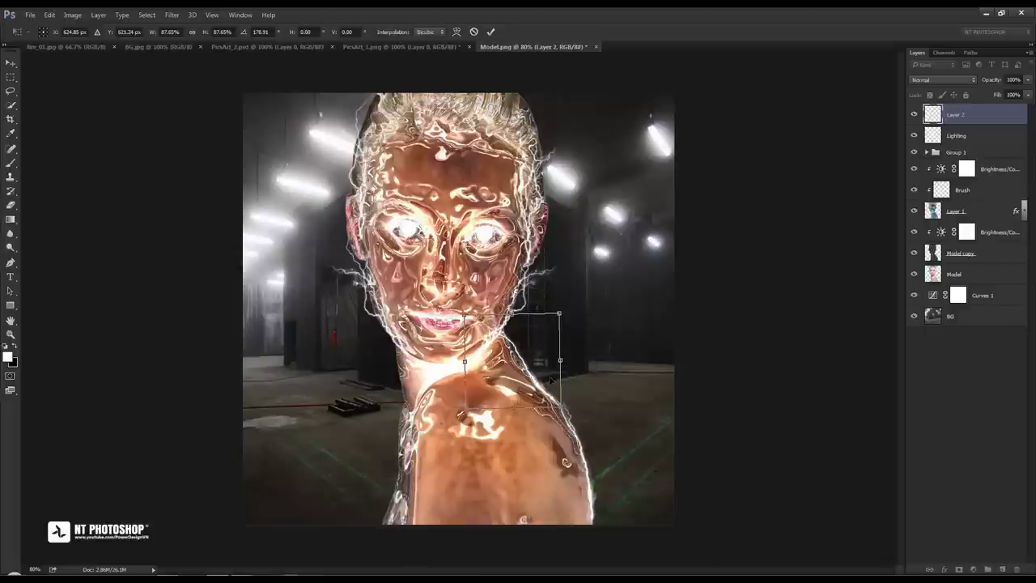
{"action": "left_click", "coordinate": [493, 32]}
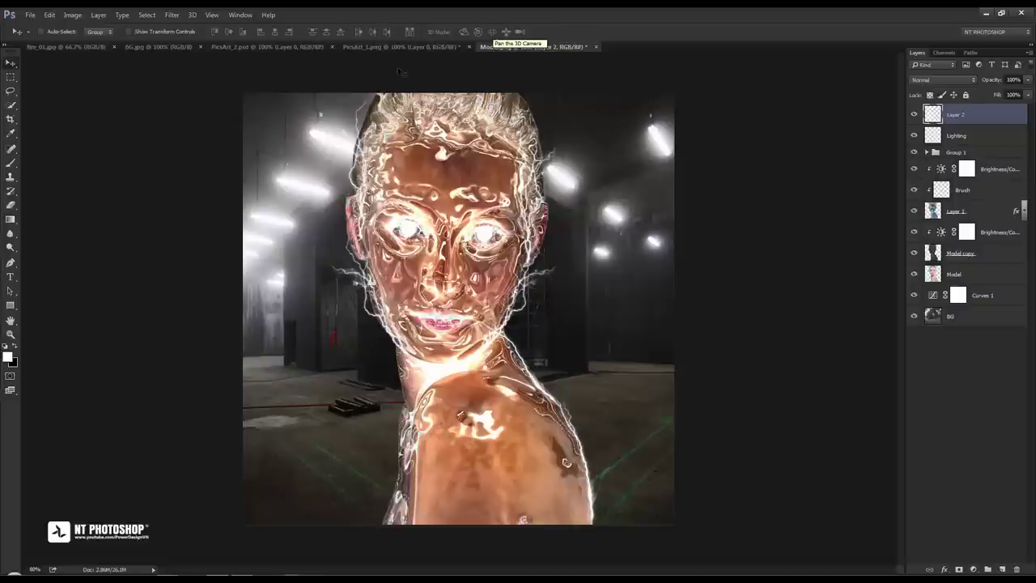
Lasso the lower-left bolt in PicsArt_2.psd and bring it into the portrait as Layer 3
{"action": "left_click", "coordinate": [276, 48]}
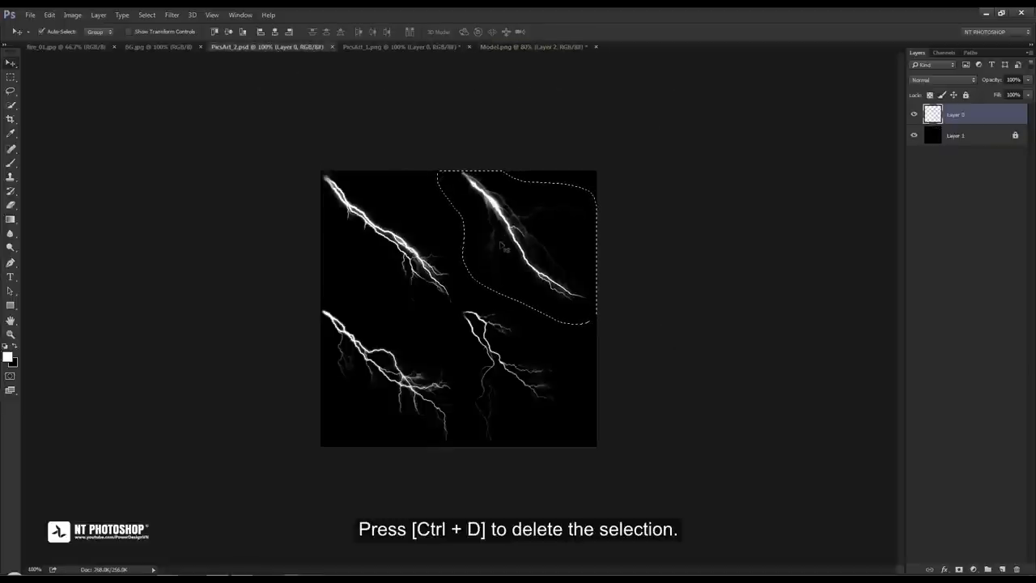
{"action": "key", "text": "ctrl+d"}
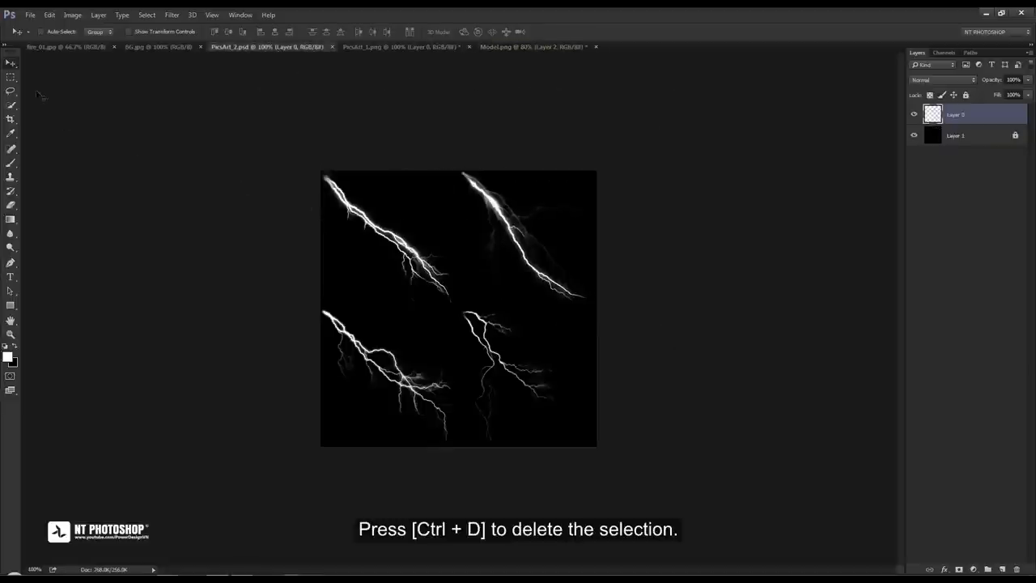
{"action": "left_click", "coordinate": [10, 90]}
{"action": "left_click_drag", "start_coordinate": [313, 306], "coordinate": [451, 338]}
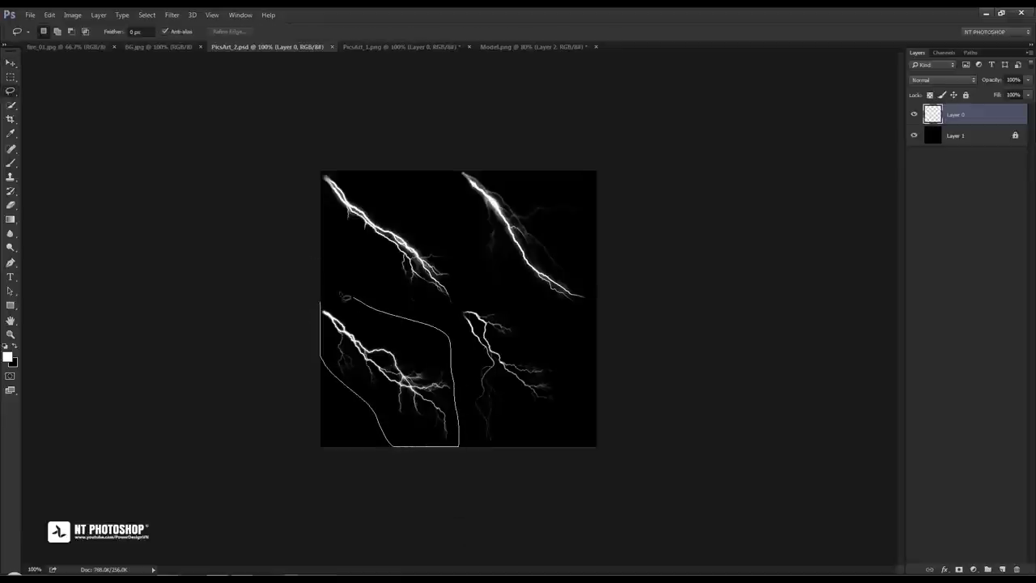
{"action": "mouse_move", "coordinate": [451, 338]}
{"action": "left_mouse_down"}
{"action": "mouse_move", "coordinate": [325, 309]}
{"action": "mouse_move", "coordinate": [486, 74]}
{"action": "mouse_move", "coordinate": [438, 418]}
{"action": "mouse_move", "coordinate": [369, 445]}
{"action": "left_mouse_up"}
{"action": "left_click", "coordinate": [11, 62]}
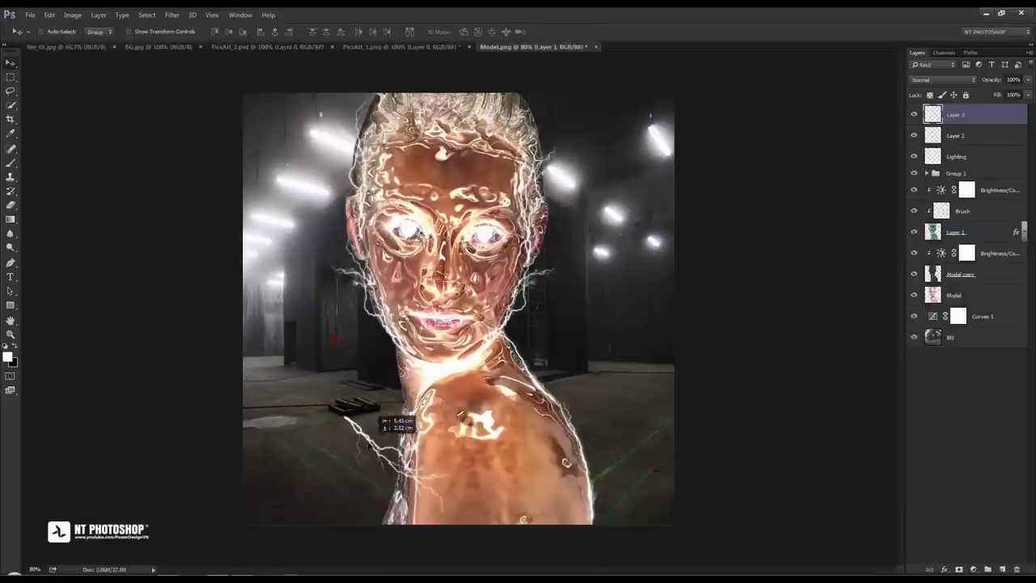
Rotate Layer 3's bolt about −126° to edge the left neck and shoulder, then bring up BG.jpg
{"action": "key", "text": "ctrl+t"}
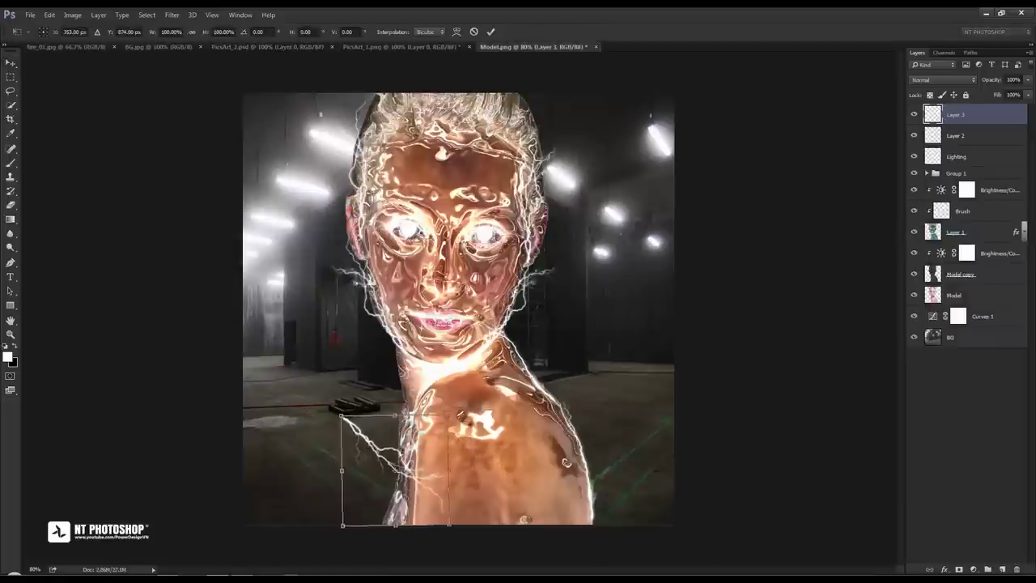
{"action": "left_click_drag", "start_coordinate": [332, 535], "coordinate": [381, 551]}
{"action": "left_click_drag", "start_coordinate": [404, 513], "coordinate": [420, 499]}
{"action": "left_click_drag", "start_coordinate": [501, 443], "coordinate": [425, 490]}
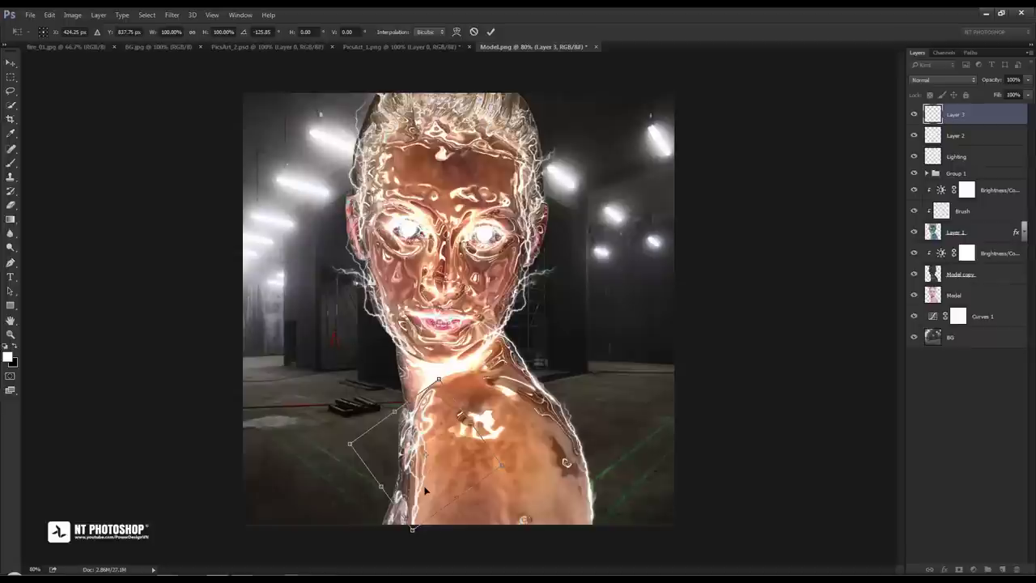
{"action": "left_click", "coordinate": [491, 32]}
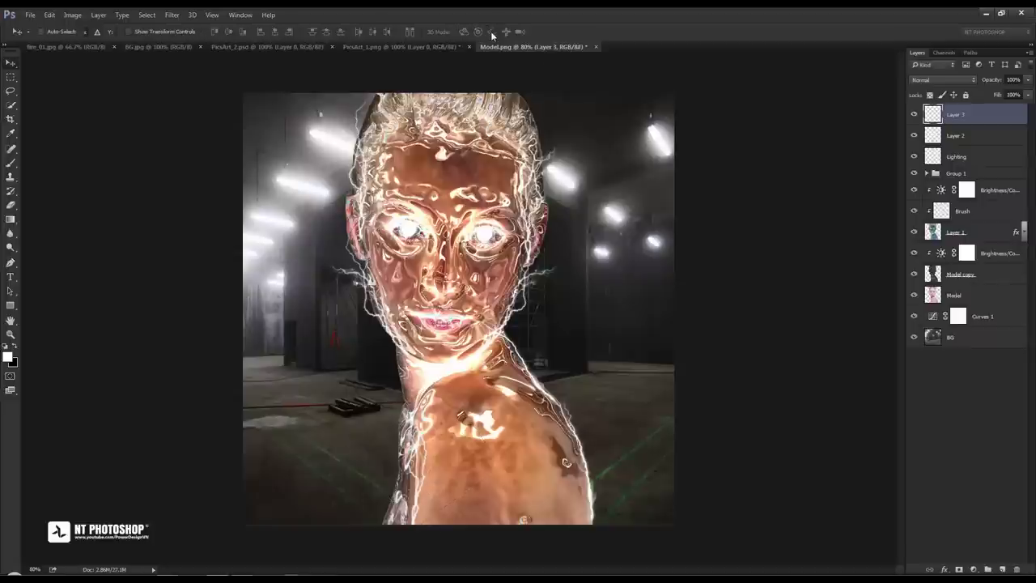
{"action": "left_click", "coordinate": [161, 46]}
Close BG.jpg and close PicsArt_1.png without saving
{"action": "left_click", "coordinate": [200, 46]}
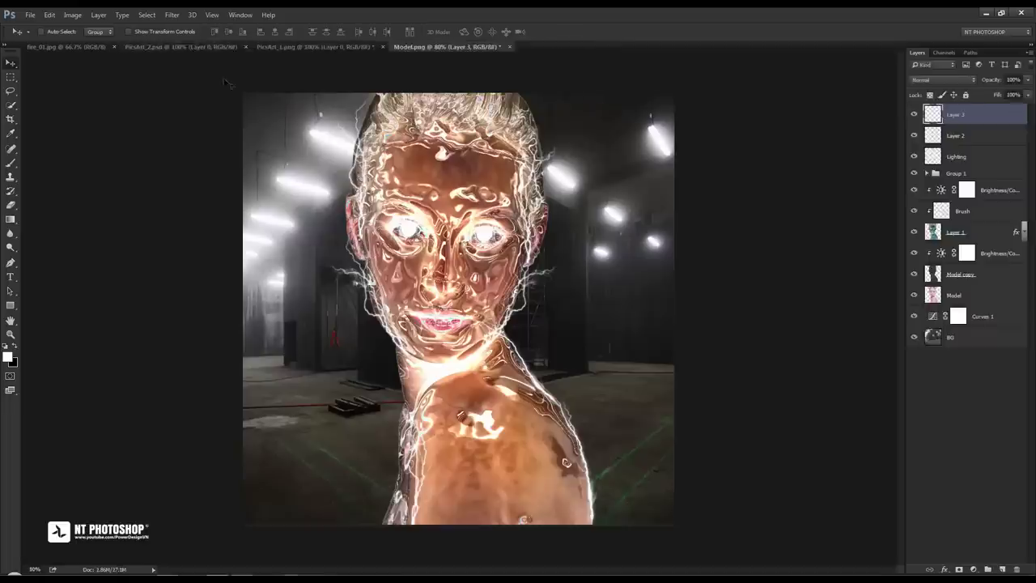
{"action": "left_click", "coordinate": [267, 48]}
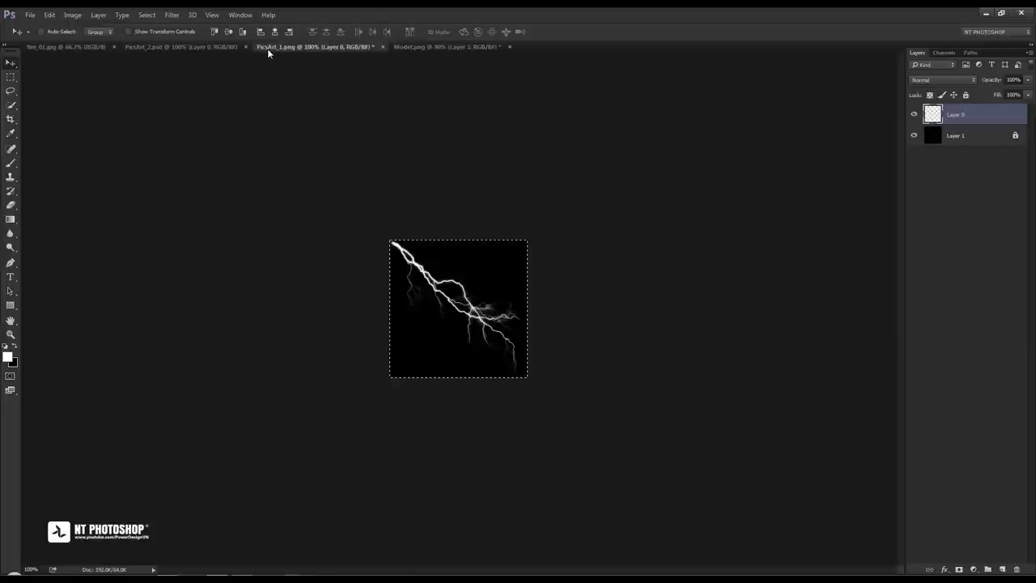
{"action": "left_click", "coordinate": [373, 46]}
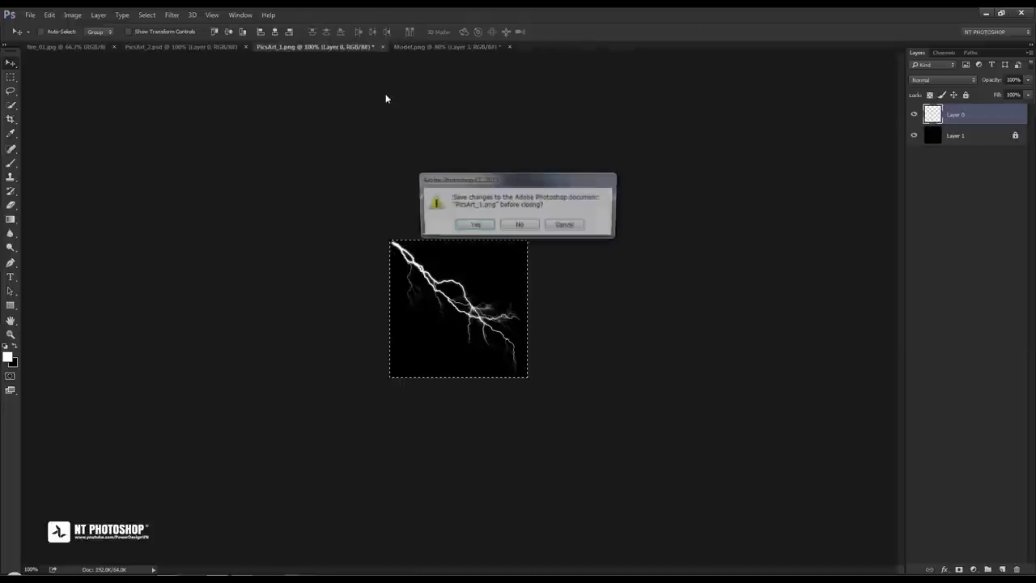
{"action": "left_click", "coordinate": [520, 224]}
In PicsArt_2.psd, clear the selection and lasso the upper-left lightning bolt
{"action": "left_click", "coordinate": [199, 48]}
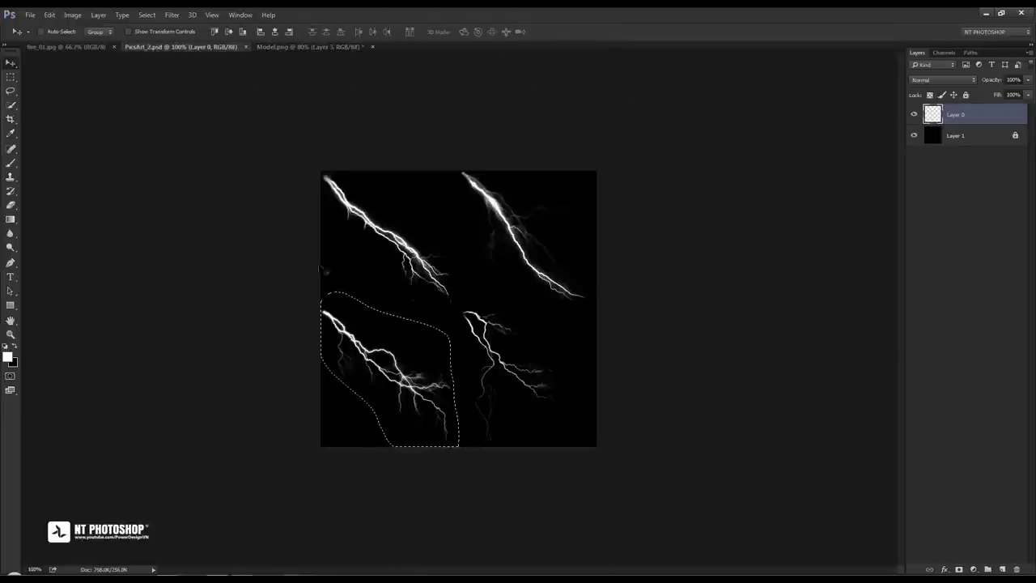
{"action": "key", "text": "ctrl+d"}
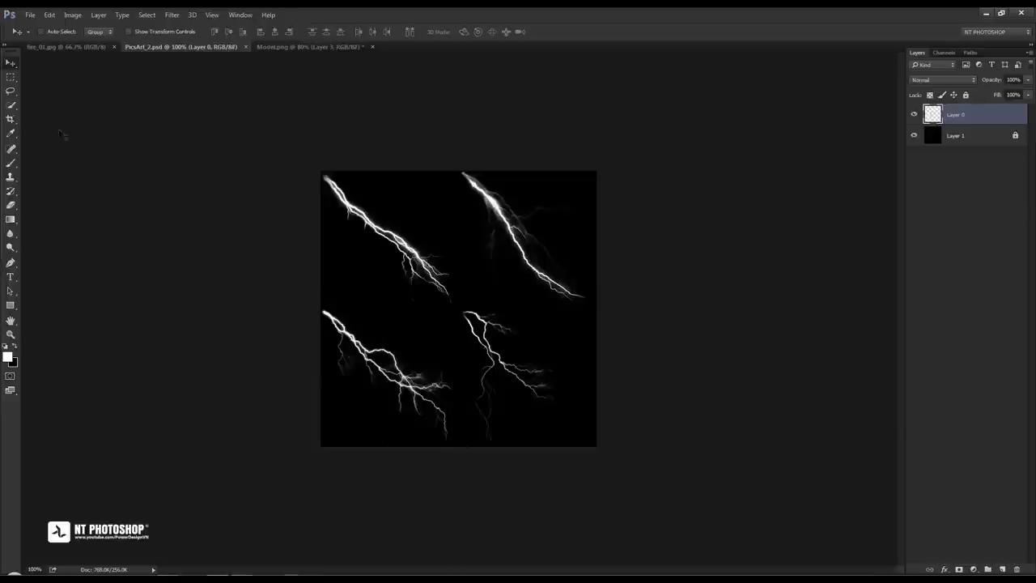
{"action": "left_click", "coordinate": [10, 91]}
{"action": "mouse_move", "coordinate": [289, 181]}
{"action": "left_mouse_down"}
{"action": "mouse_move", "coordinate": [413, 325]}
{"action": "mouse_move", "coordinate": [457, 312]}
{"action": "mouse_move", "coordinate": [461, 243]}
{"action": "mouse_move", "coordinate": [358, 184]}
{"action": "mouse_move", "coordinate": [321, 178]}
{"action": "mouse_move", "coordinate": [293, 48]}
{"action": "left_mouse_up"}
{"action": "left_click", "coordinate": [10, 63]}
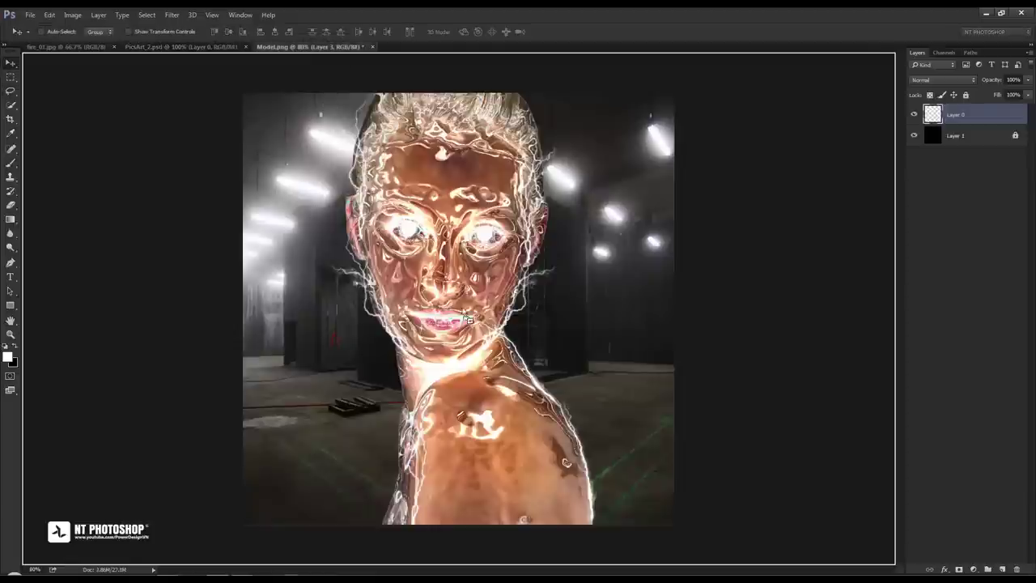
Drop the upper-left bolt in as Layer 4, scaled to about 65.5% and rotated roughly −144° along the left neck
{"action": "left_click_drag", "start_coordinate": [293, 49], "coordinate": [476, 387]}
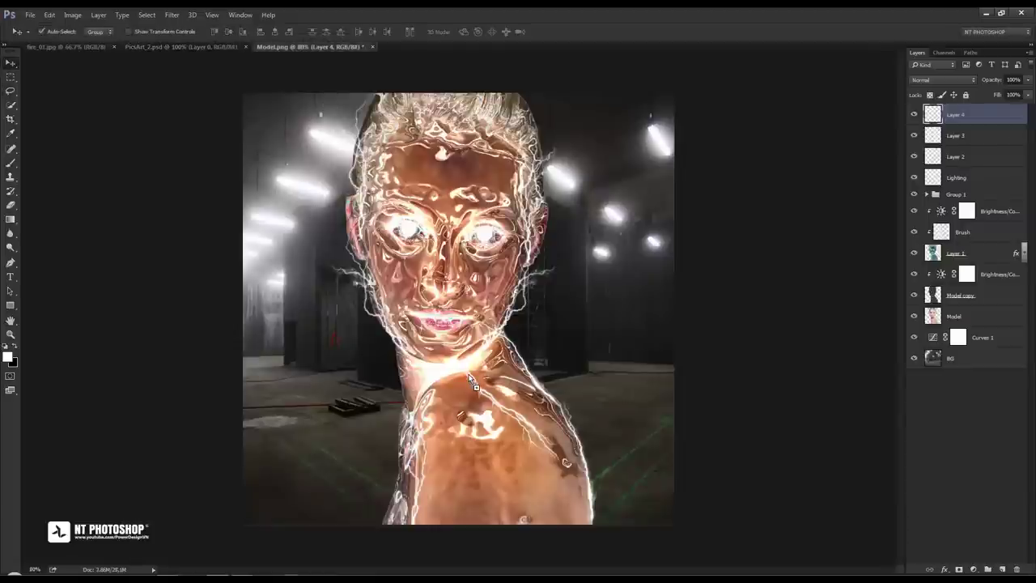
{"action": "key", "text": "ctrl+t"}
{"action": "mouse_move", "coordinate": [453, 356]}
{"action": "left_mouse_down"}
{"action": "mouse_move", "coordinate": [512, 476]}
{"action": "mouse_move", "coordinate": [338, 432]}
{"action": "left_mouse_up"}
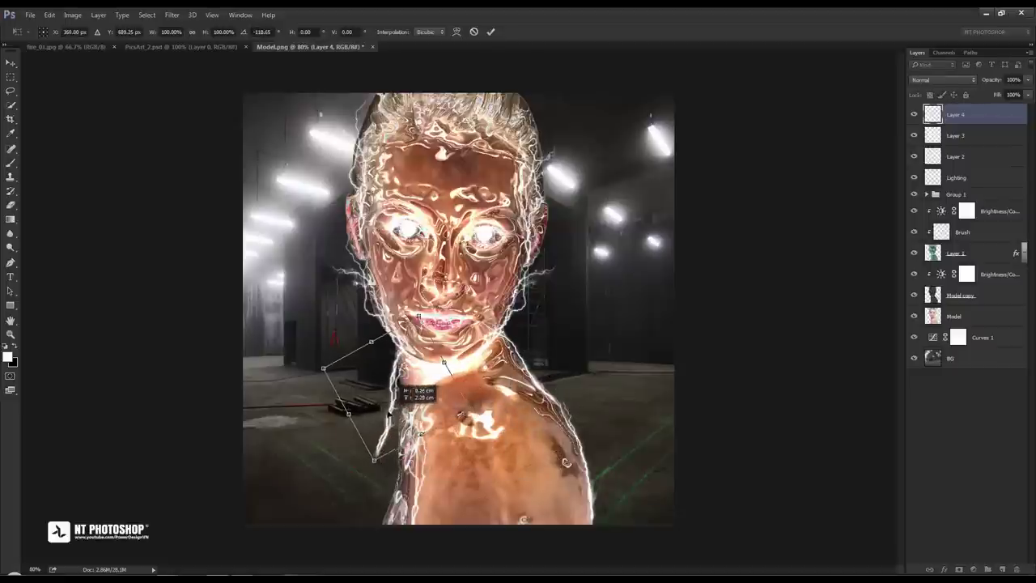
{"action": "mouse_move", "coordinate": [468, 444]}
{"action": "left_mouse_down"}
{"action": "mouse_move", "coordinate": [461, 415]}
{"action": "mouse_move", "coordinate": [406, 414]}
{"action": "mouse_move", "coordinate": [402, 377]}
{"action": "left_mouse_up"}
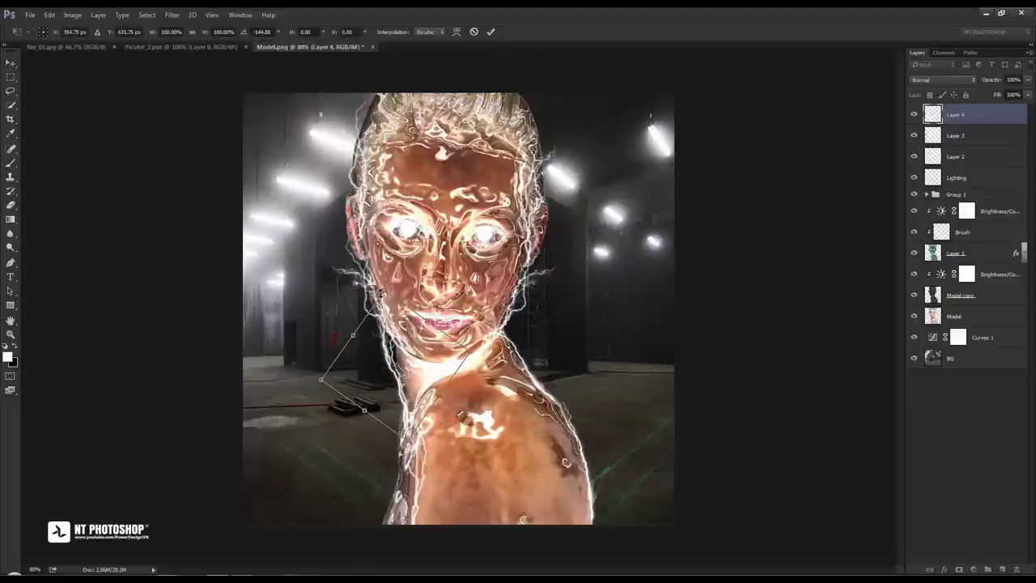
{"action": "left_click_drag", "start_coordinate": [381, 292], "coordinate": [393, 344]}
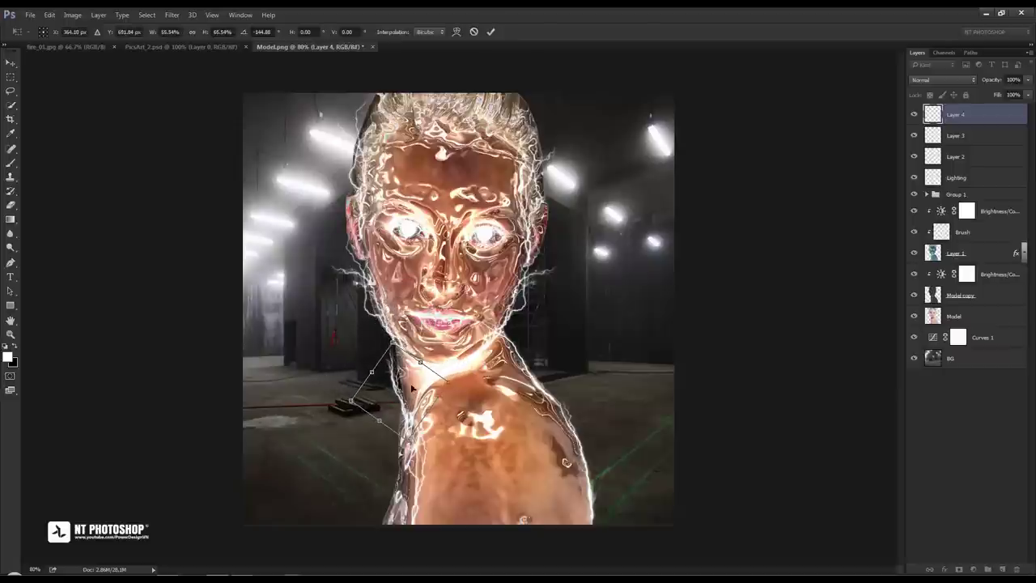
{"action": "left_click_drag", "start_coordinate": [415, 389], "coordinate": [402, 370]}
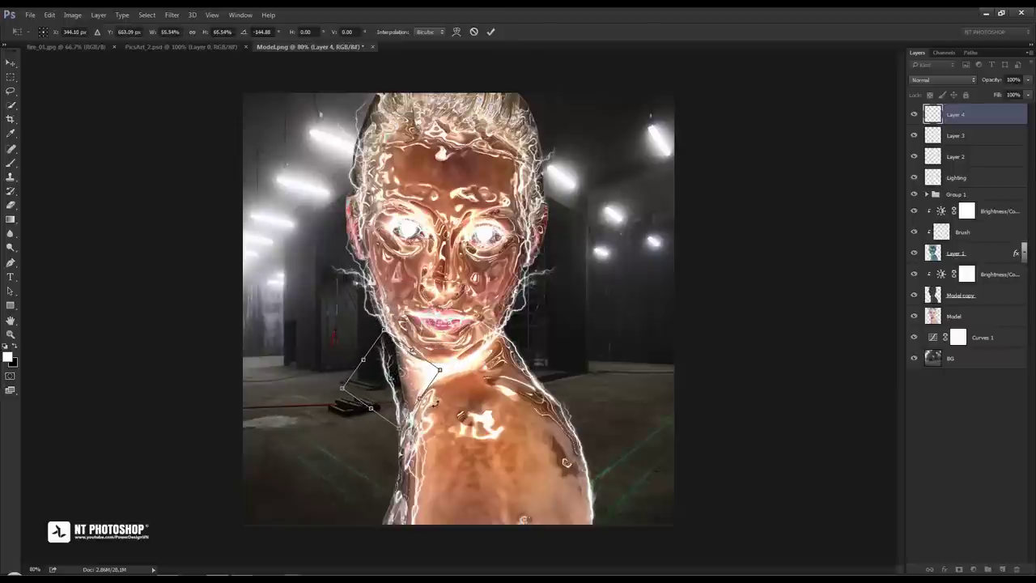
{"action": "left_click_drag", "start_coordinate": [468, 392], "coordinate": [466, 387]}
{"action": "mouse_move", "coordinate": [427, 416]}
{"action": "left_mouse_down"}
{"action": "mouse_move", "coordinate": [442, 401]}
{"action": "mouse_move", "coordinate": [414, 406]}
{"action": "mouse_move", "coordinate": [412, 417]}
{"action": "mouse_move", "coordinate": [404, 390]}
{"action": "left_mouse_up"}
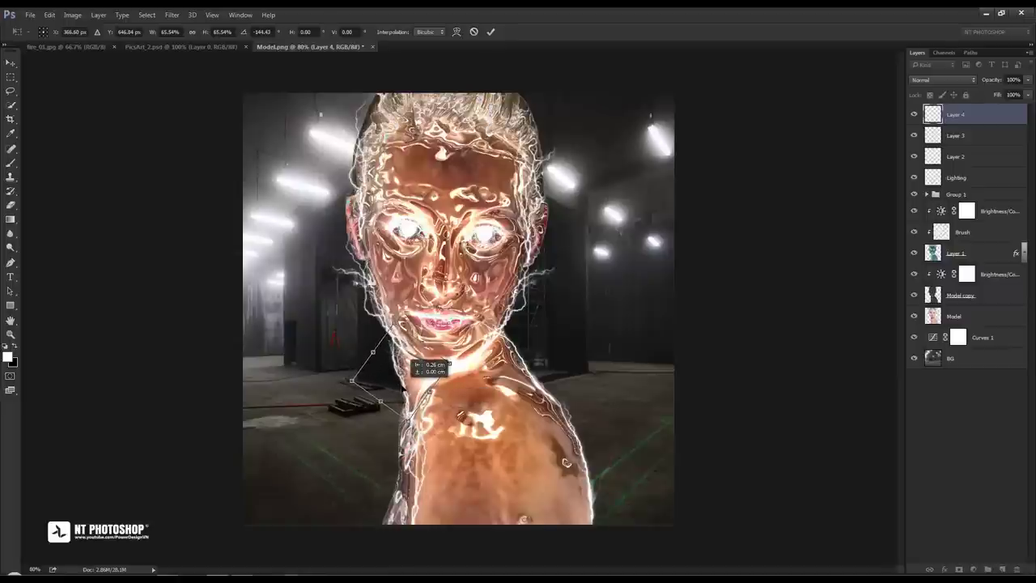
{"action": "left_click", "coordinate": [491, 33]}
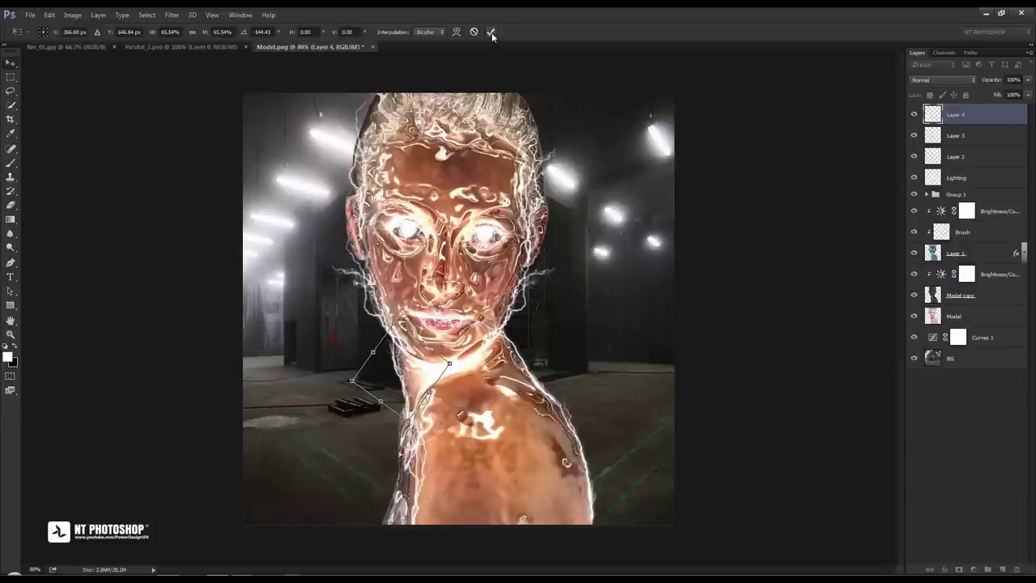
Duplicate Layer 3's bolt lower on the left body and tilt it about 12°
{"action": "left_click", "coordinate": [914, 136]}
{"action": "left_click", "coordinate": [962, 136]}
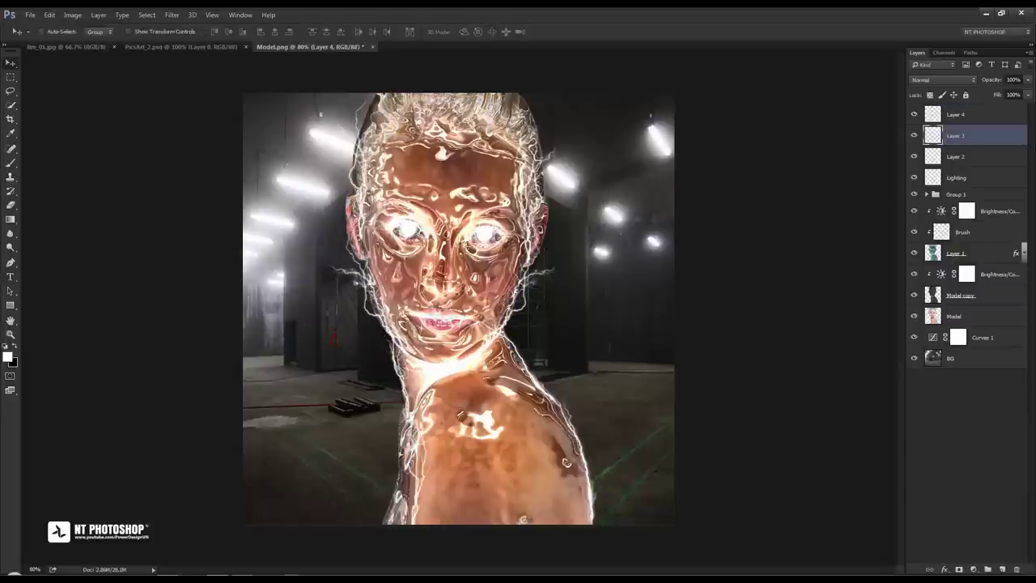
{"action": "left_click_drag", "start_coordinate": [424, 500], "coordinate": [397, 494]}
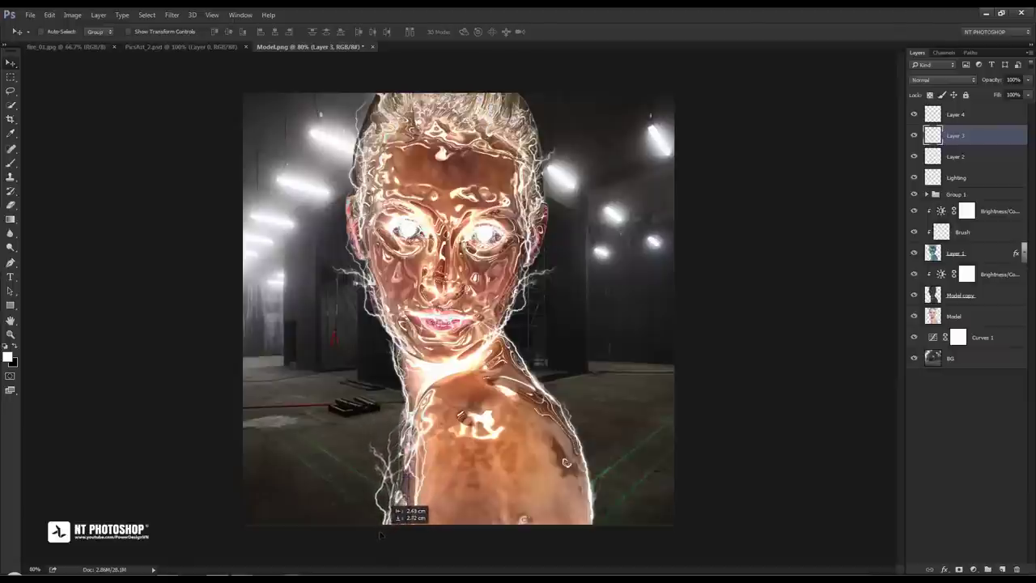
{"action": "left_click_drag", "start_coordinate": [394, 494], "coordinate": [389, 517]}
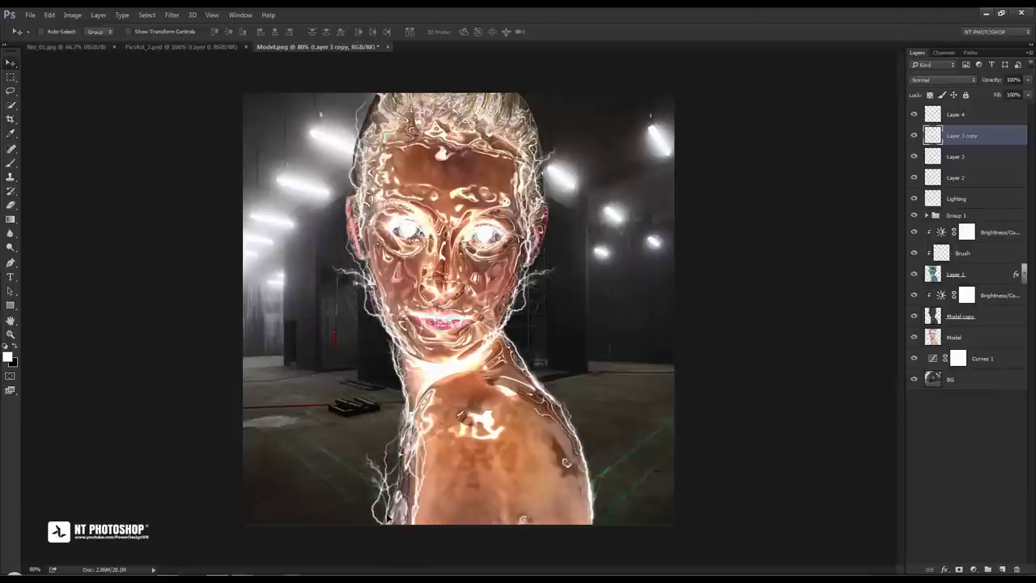
{"action": "key", "text": "ctrl+t"}
{"action": "mouse_move", "coordinate": [441, 473]}
{"action": "left_mouse_down"}
{"action": "mouse_move", "coordinate": [444, 487]}
{"action": "mouse_move", "coordinate": [398, 497]}
{"action": "mouse_move", "coordinate": [396, 514]}
{"action": "left_mouse_up"}
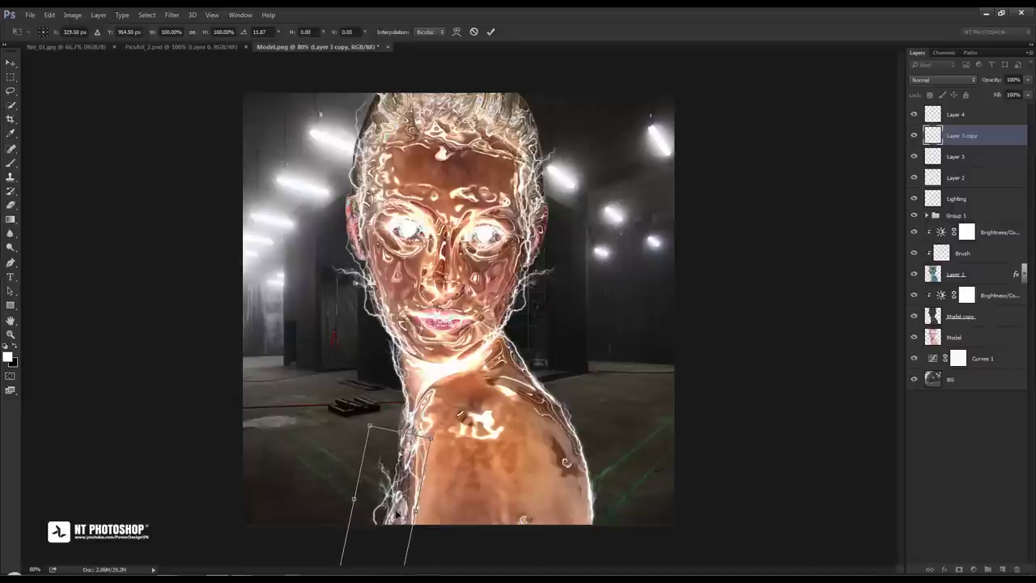
{"action": "left_click", "coordinate": [491, 31]}
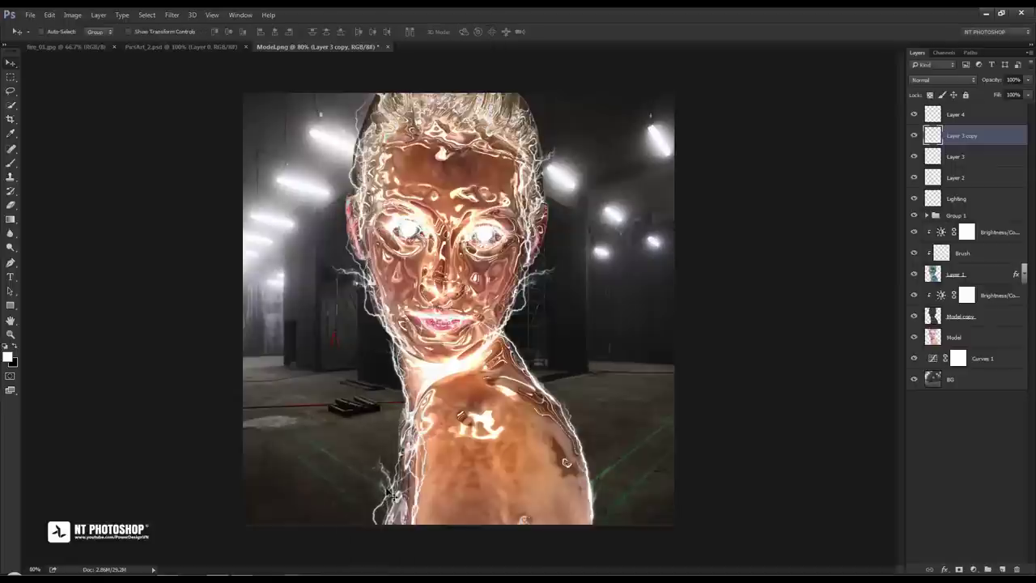
Move the copy to the right shoulder and add a smaller copy scaled to about 65%, Layer 3 copy 2
{"action": "mouse_move", "coordinate": [394, 498]}
{"action": "left_mouse_down"}
{"action": "mouse_move", "coordinate": [503, 509]}
{"action": "mouse_move", "coordinate": [555, 427]}
{"action": "mouse_move", "coordinate": [547, 443]}
{"action": "left_mouse_up"}
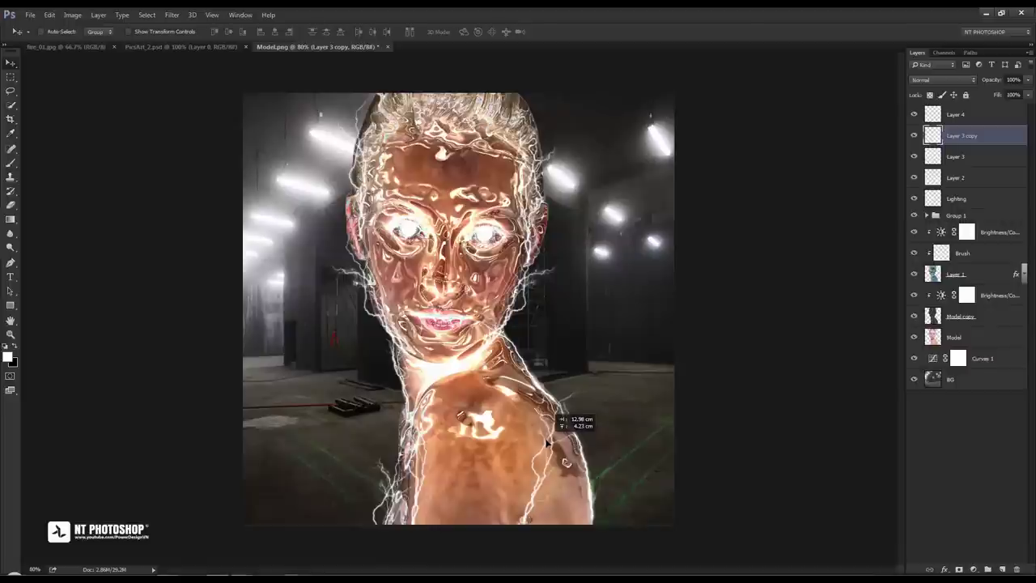
{"action": "key", "text": "ctrl+j"}
{"action": "key", "text": "ctrl+t"}
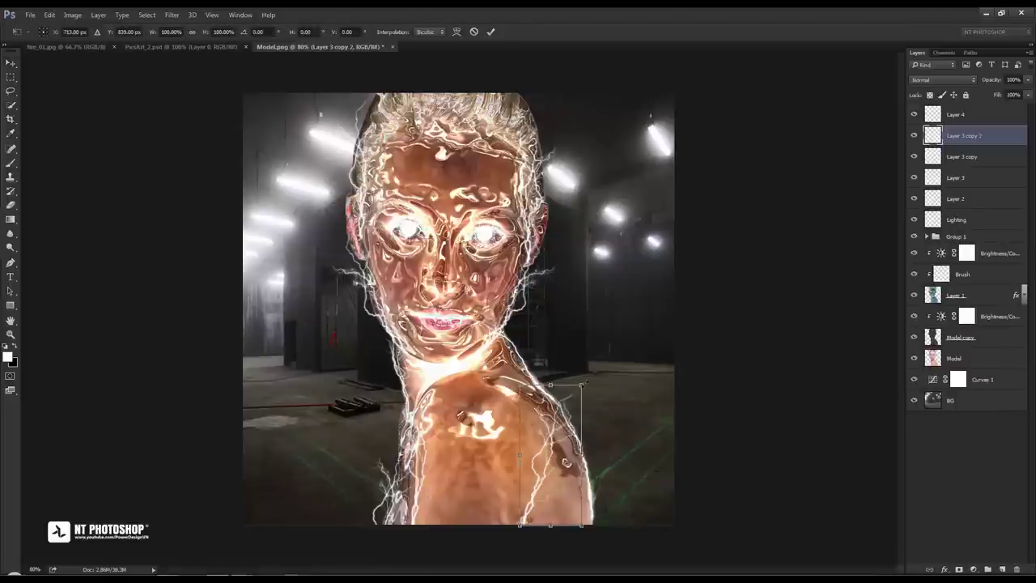
{"action": "left_click_drag", "start_coordinate": [581, 383], "coordinate": [537, 494]}
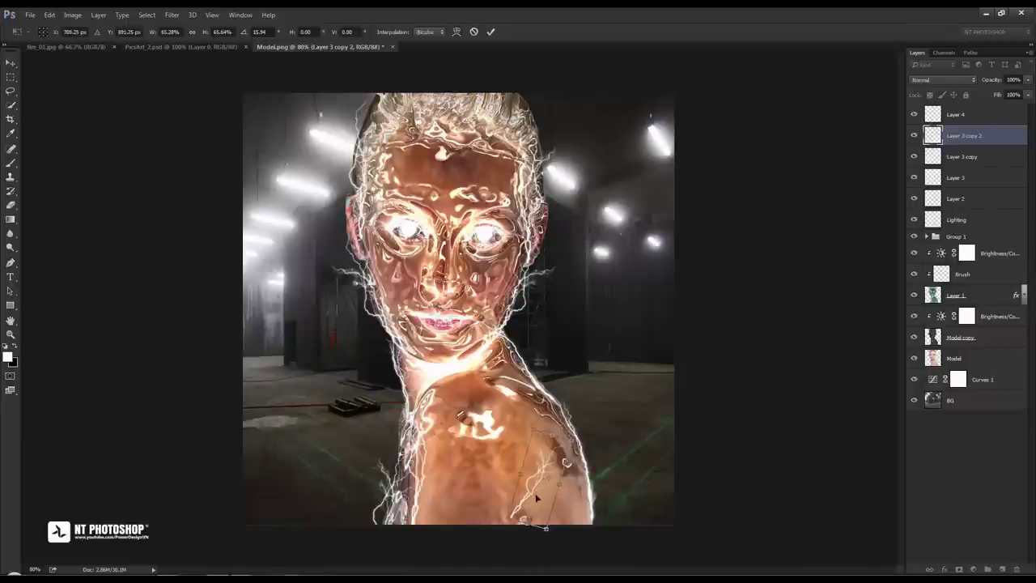
{"action": "left_click_drag", "start_coordinate": [535, 506], "coordinate": [546, 506]}
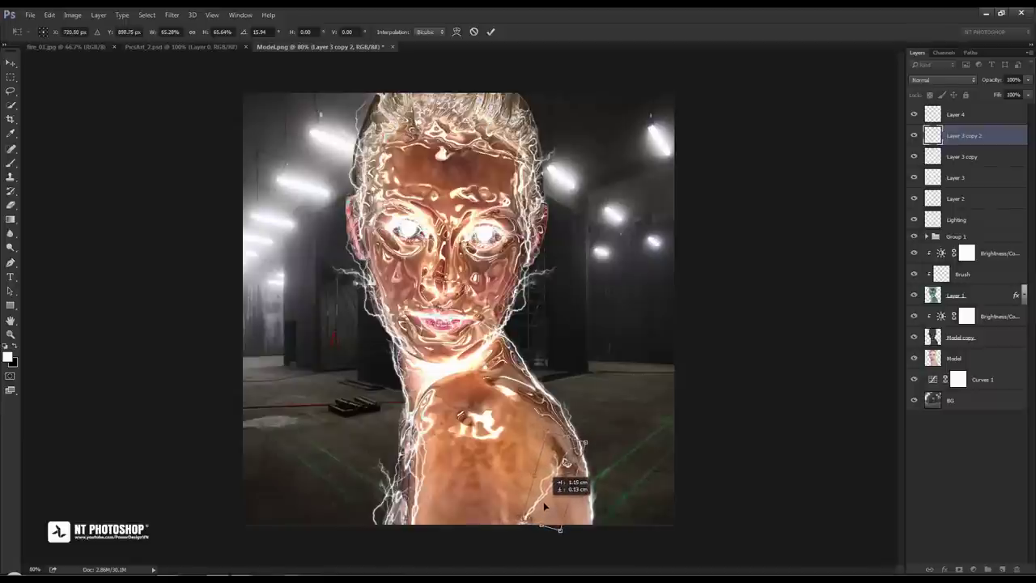
{"action": "left_click", "coordinate": [491, 33]}
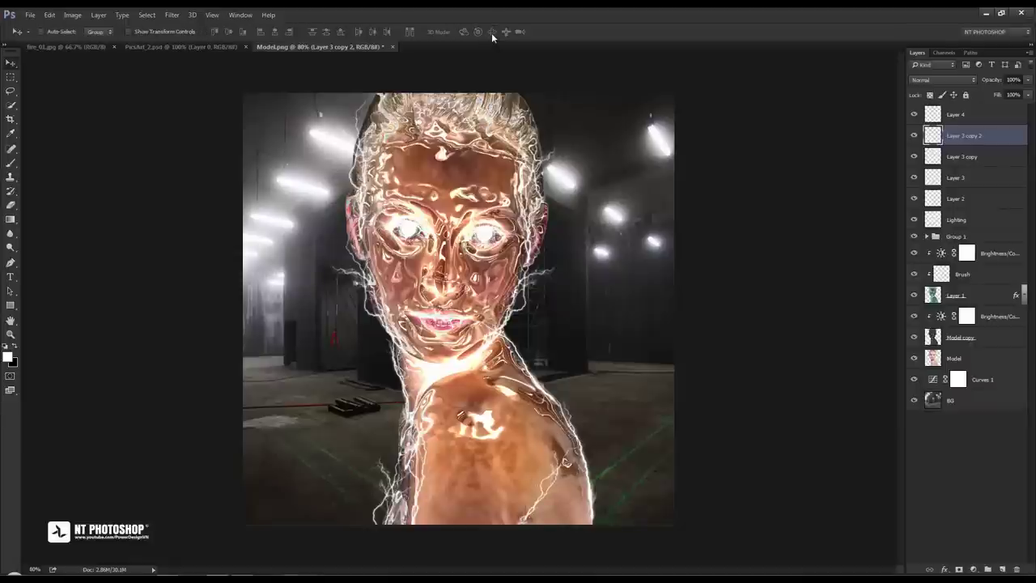
Lasso the lower-right bolt in PicsArt_2.psd and drag it into Model.png
{"action": "left_click", "coordinate": [187, 47]}
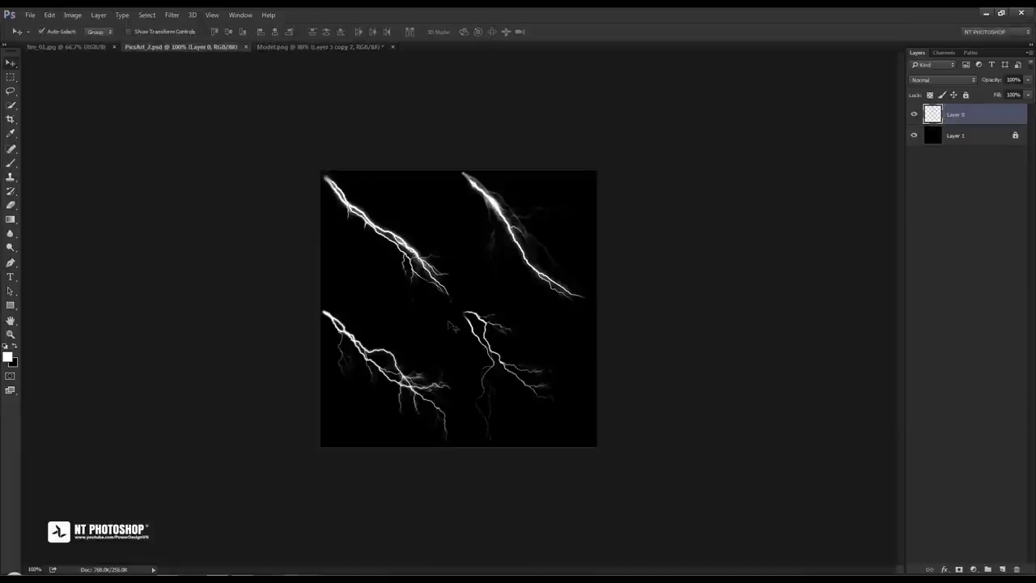
{"action": "left_click", "coordinate": [11, 90]}
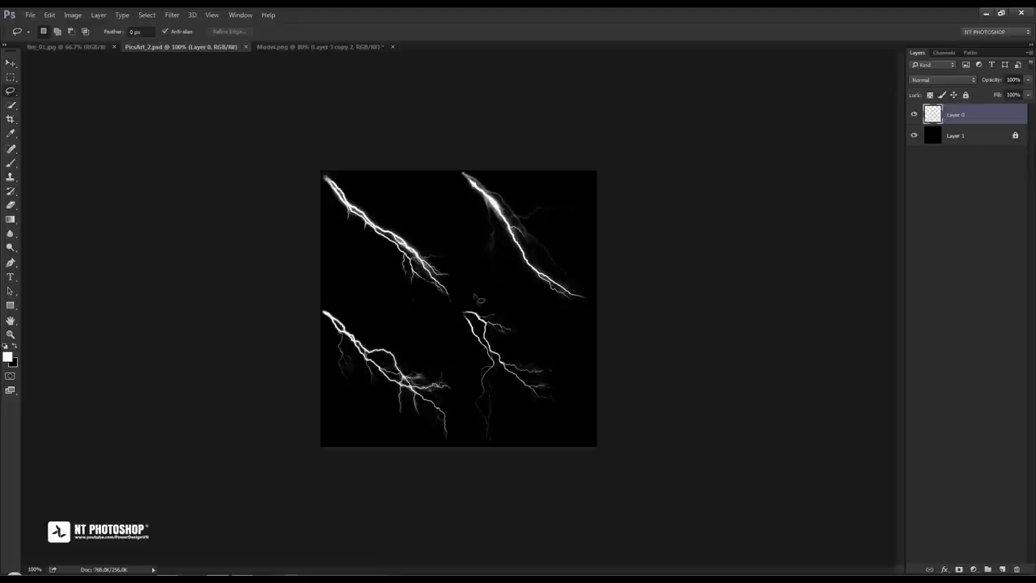
{"action": "mouse_move", "coordinate": [476, 297]}
{"action": "left_mouse_down"}
{"action": "mouse_move", "coordinate": [515, 447]}
{"action": "mouse_move", "coordinate": [469, 297]}
{"action": "left_mouse_up"}
{"action": "left_click", "coordinate": [11, 62]}
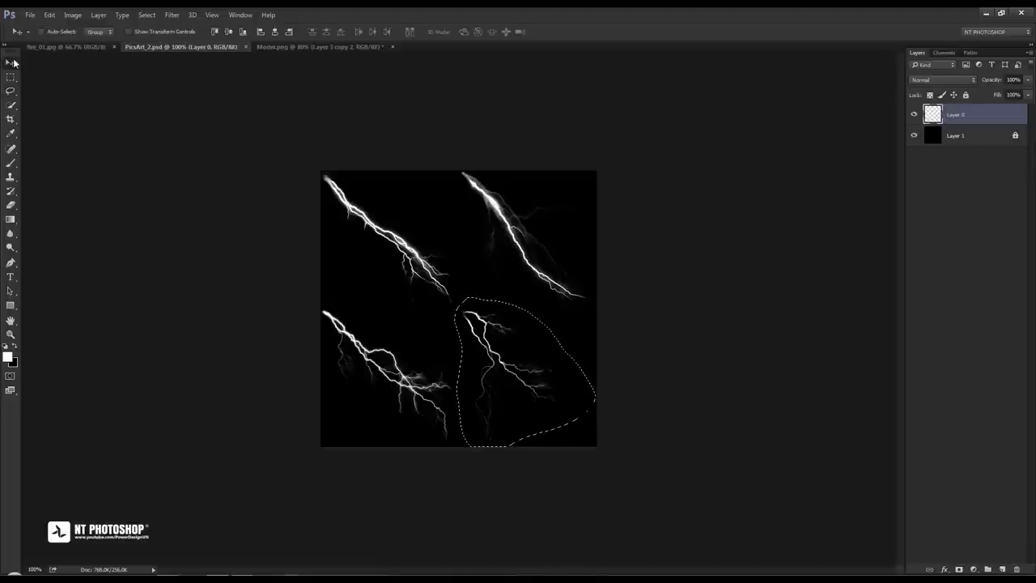
{"action": "mouse_move", "coordinate": [477, 317]}
{"action": "left_mouse_down"}
{"action": "mouse_move", "coordinate": [329, 56]}
{"action": "mouse_move", "coordinate": [494, 405]}
{"action": "left_mouse_up"}
Rotate the new bolt about -131° and place it across the base of the neck
{"action": "key", "text": "ctrl+t"}
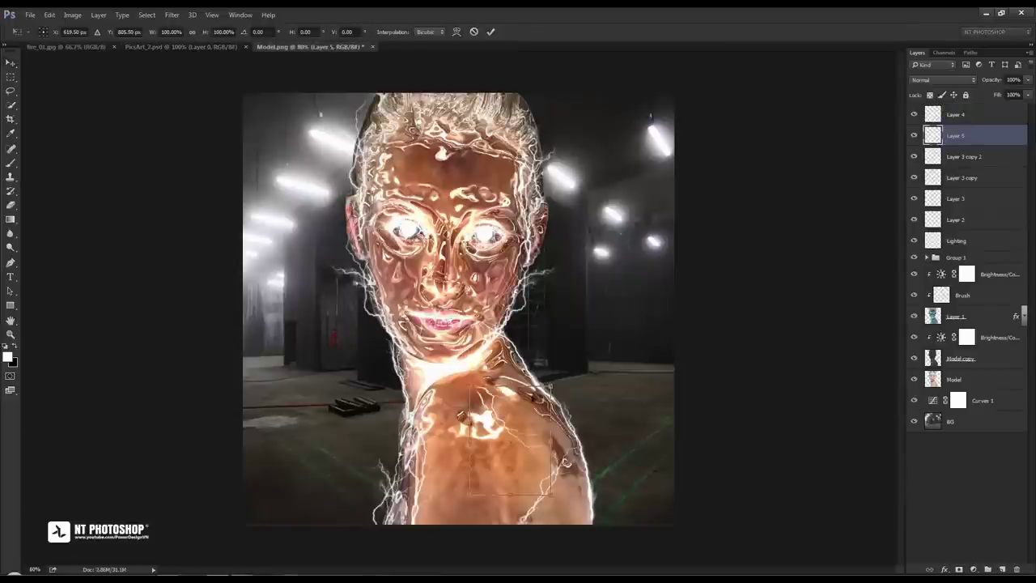
{"action": "mouse_move", "coordinate": [554, 384]}
{"action": "left_mouse_down"}
{"action": "mouse_move", "coordinate": [507, 470]}
{"action": "mouse_move", "coordinate": [489, 398]}
{"action": "mouse_move", "coordinate": [472, 405]}
{"action": "mouse_move", "coordinate": [574, 387]}
{"action": "mouse_move", "coordinate": [578, 378]}
{"action": "left_mouse_up"}
{"action": "mouse_move", "coordinate": [477, 400]}
{"action": "left_mouse_down"}
{"action": "mouse_move", "coordinate": [503, 400]}
{"action": "mouse_move", "coordinate": [495, 405]}
{"action": "left_mouse_up"}
{"action": "left_click_drag", "start_coordinate": [581, 392], "coordinate": [582, 399]}
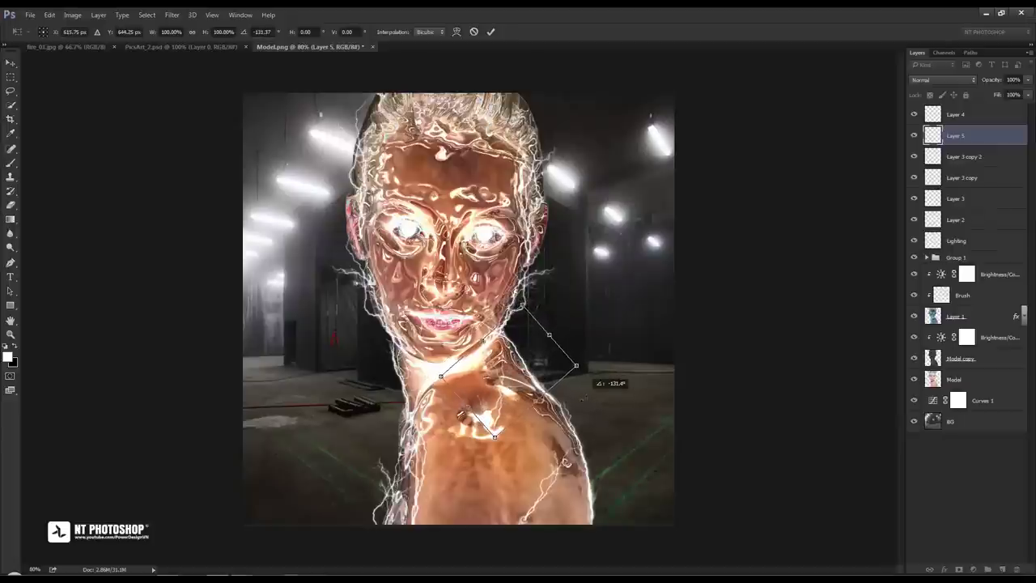
{"action": "left_click_drag", "start_coordinate": [501, 396], "coordinate": [504, 394]}
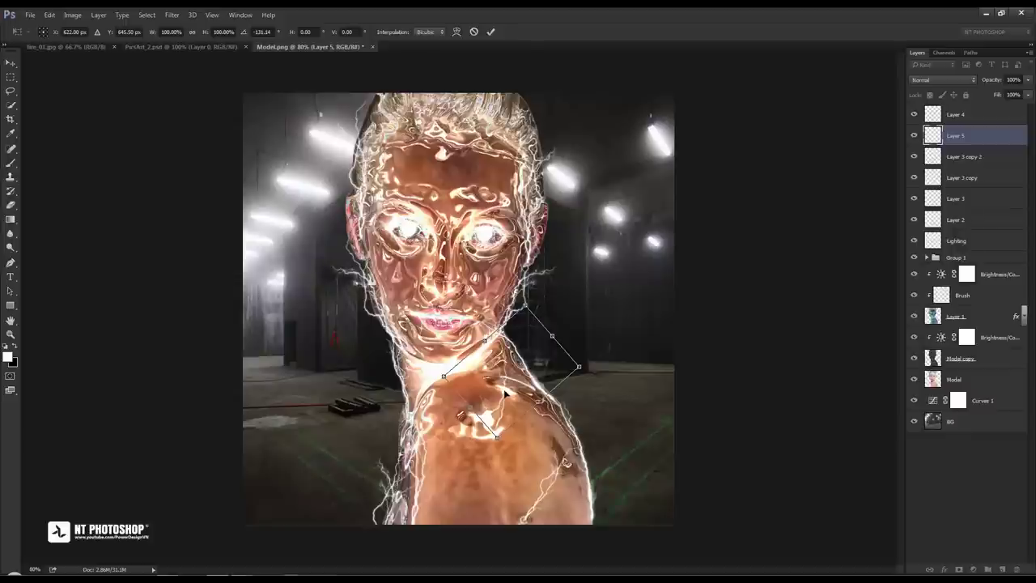
{"action": "left_click", "coordinate": [491, 32]}
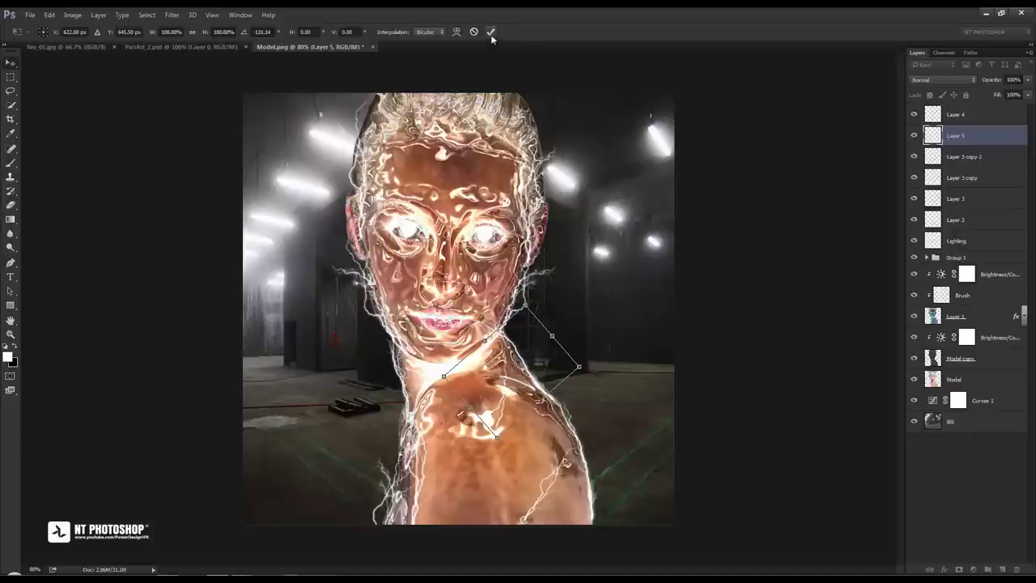
Group the layers from Lighting up to Layer 4 into Group 2
{"action": "left_click", "coordinate": [997, 243]}
{"action": "left_click", "coordinate": [983, 118], "text": "shift"}
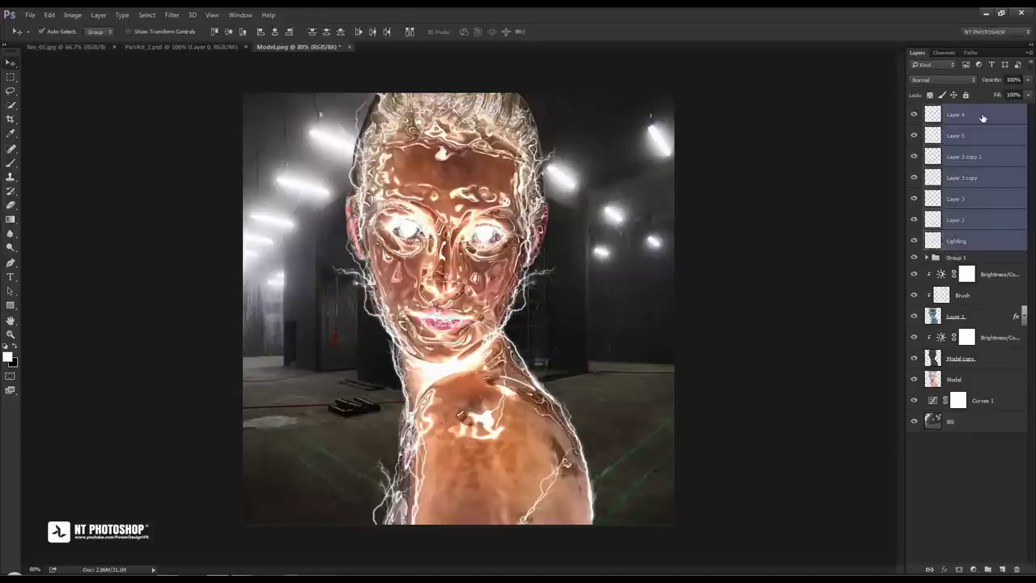
{"action": "key", "text": "ctrl+g"}
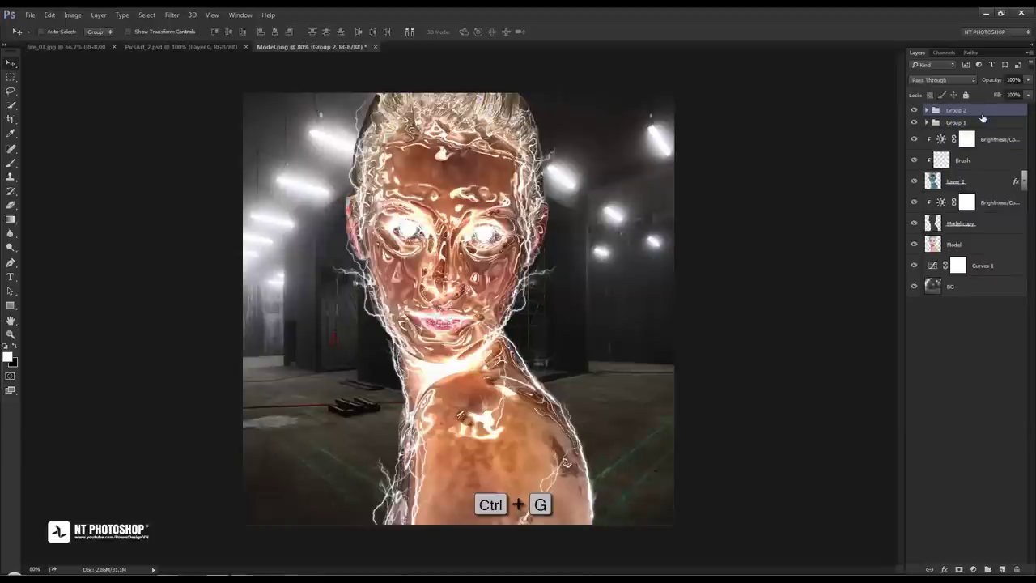
Add a Color Dodge Group 3 containing a new empty Layer 6
{"action": "left_click", "coordinate": [988, 569]}
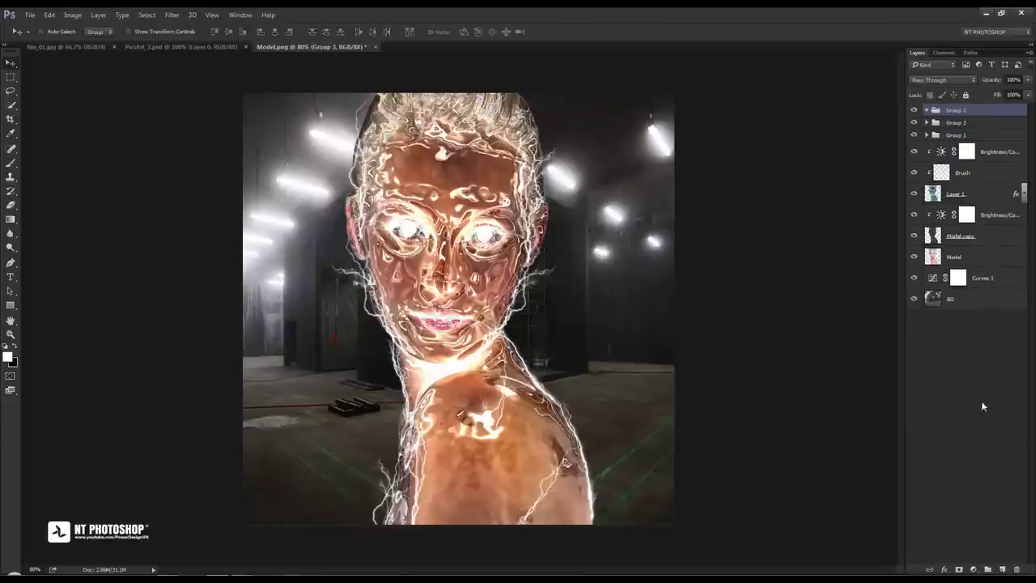
{"action": "left_click", "coordinate": [963, 80]}
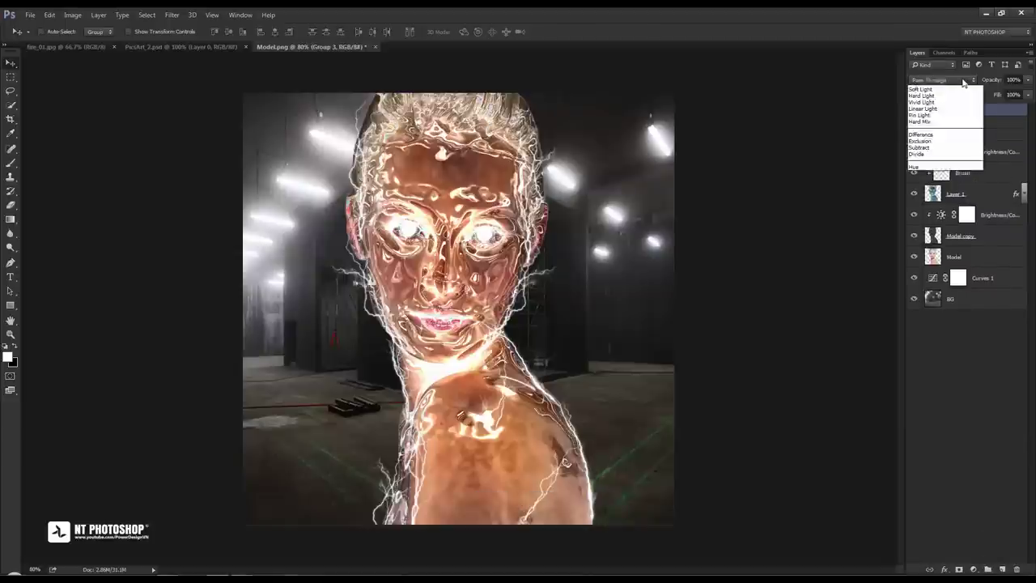
{"action": "left_click", "coordinate": [964, 174]}
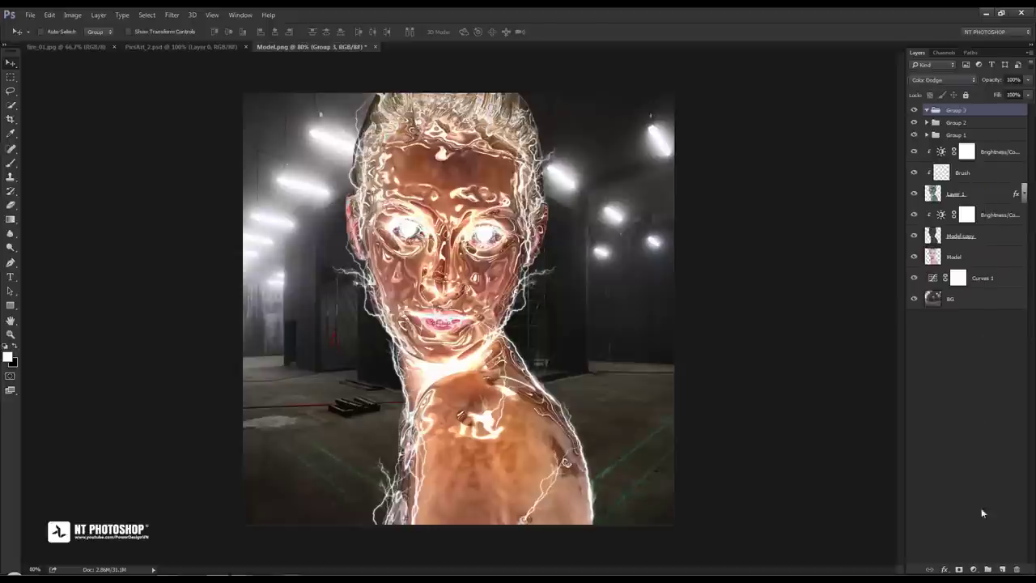
{"action": "left_click", "coordinate": [1001, 570]}
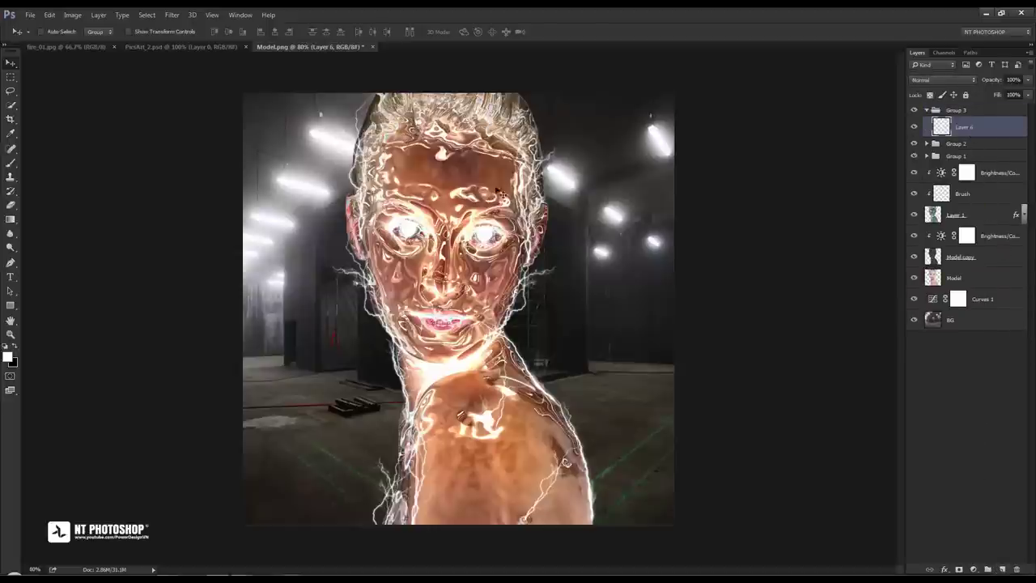
Set the Brush tool to a larger size with 0% hardness
{"action": "left_click", "coordinate": [14, 166]}
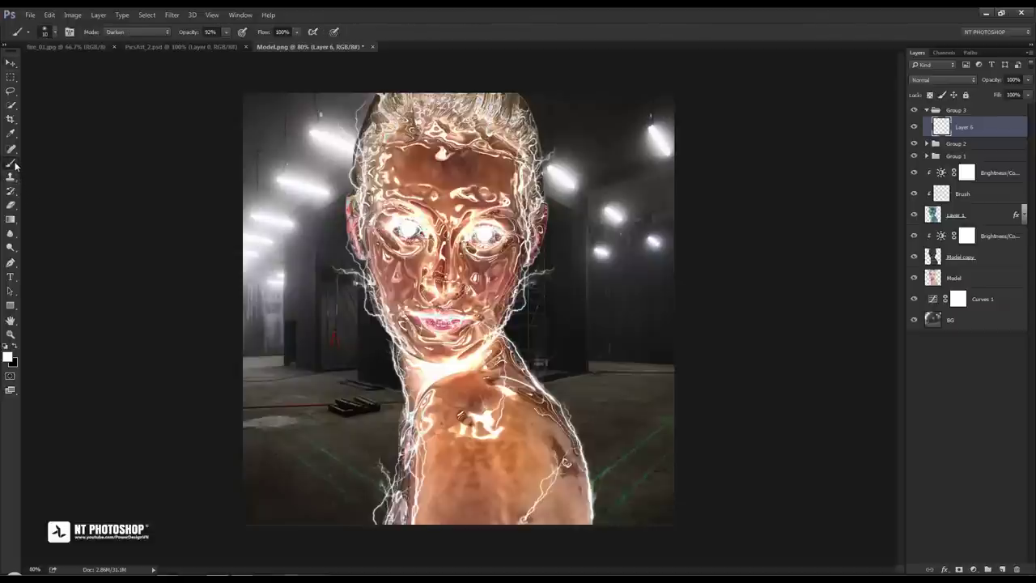
{"action": "right_click", "coordinate": [275, 282]}
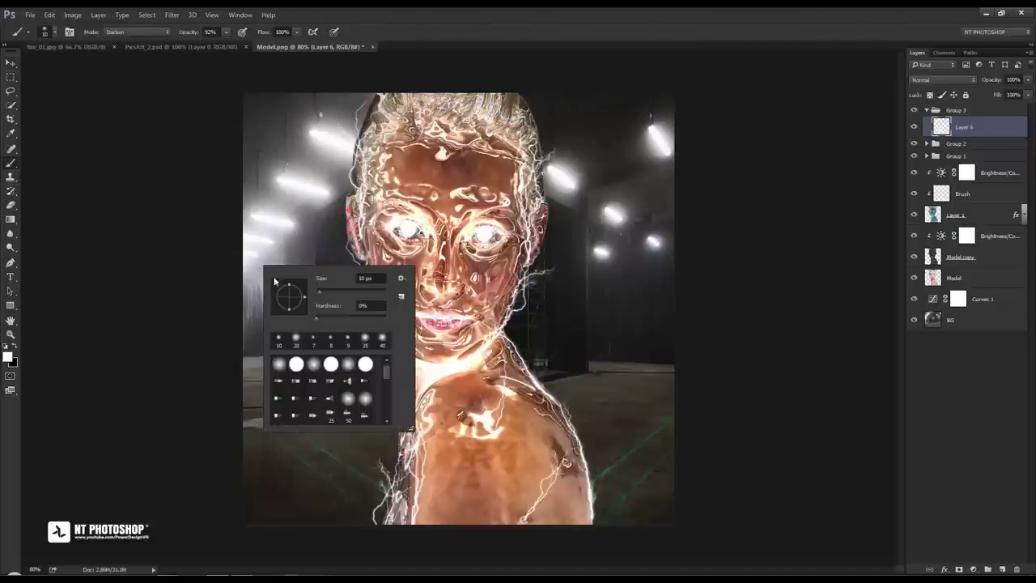
{"action": "left_click", "coordinate": [313, 319]}
{"action": "left_click_drag", "start_coordinate": [319, 291], "coordinate": [340, 298]}
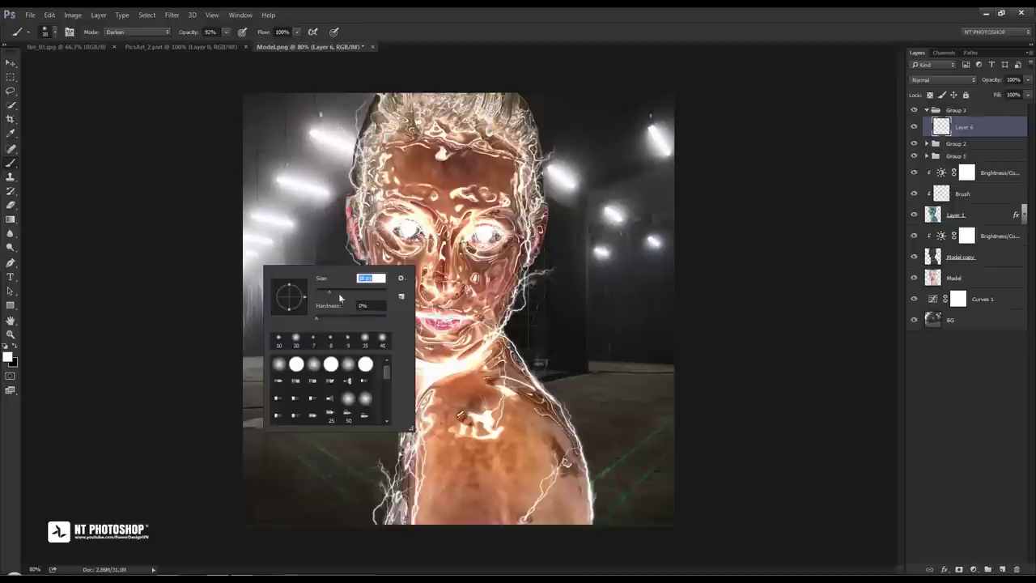
{"action": "key", "text": "Return"}
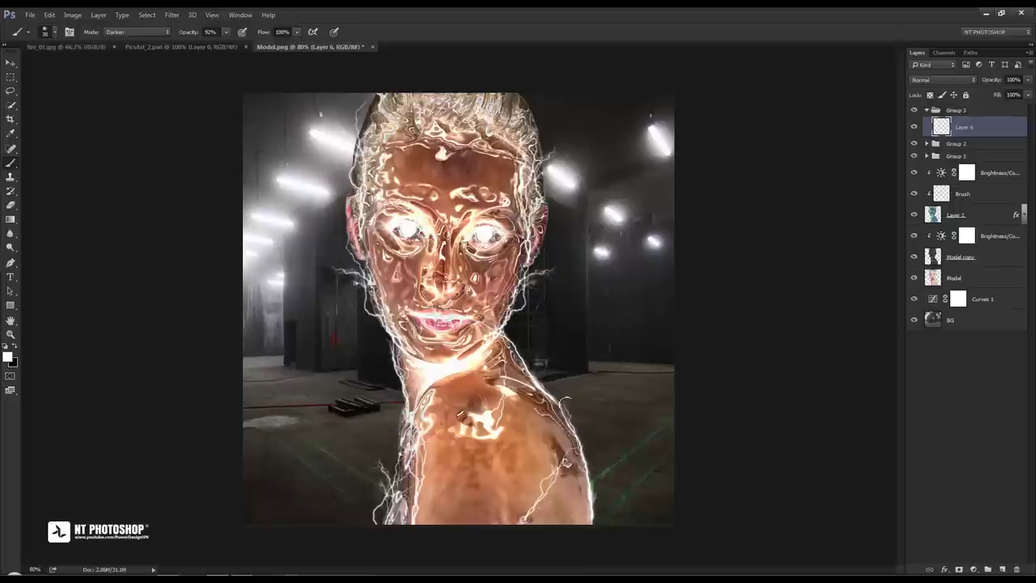
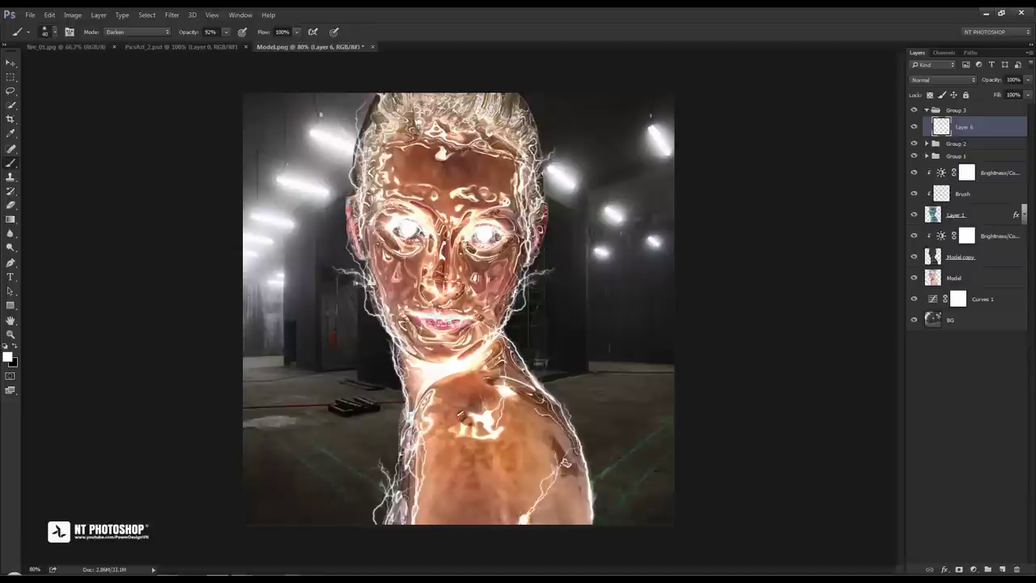
With a smaller brush, paint bright white glow dabs along the neck and shoulder edges
{"action": "key", "text": "bracketleft"}
{"action": "key", "text": "bracketleft"}
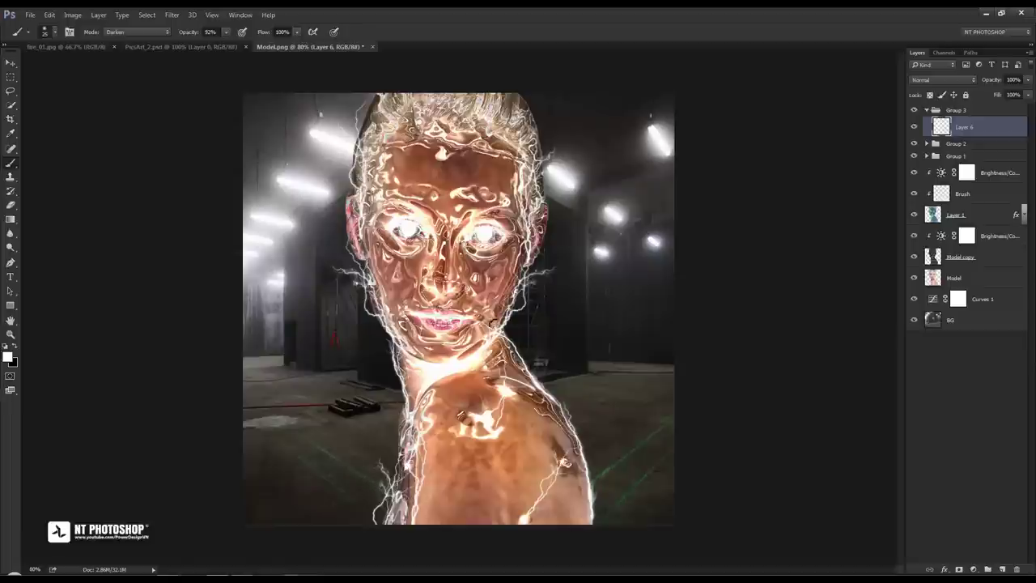
{"action": "left_click", "coordinate": [492, 326]}
{"action": "left_click", "coordinate": [493, 330]}
{"action": "left_click", "coordinate": [538, 385]}
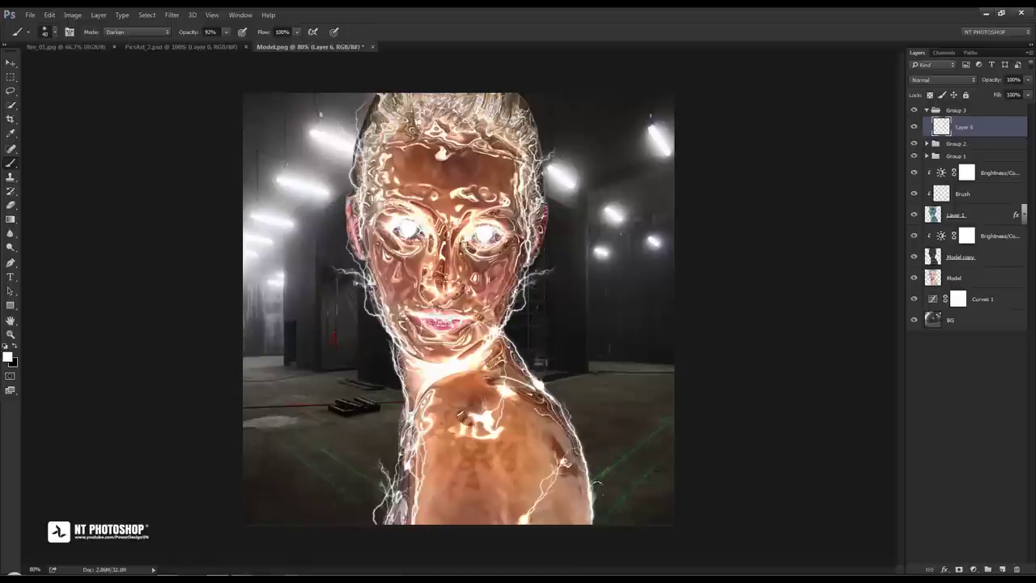
{"action": "left_click", "coordinate": [588, 490]}
With a finer brush, brighten the jaw-neck edge, right jaw edge and right mouth corner
{"action": "key", "text": "bracketleft"}
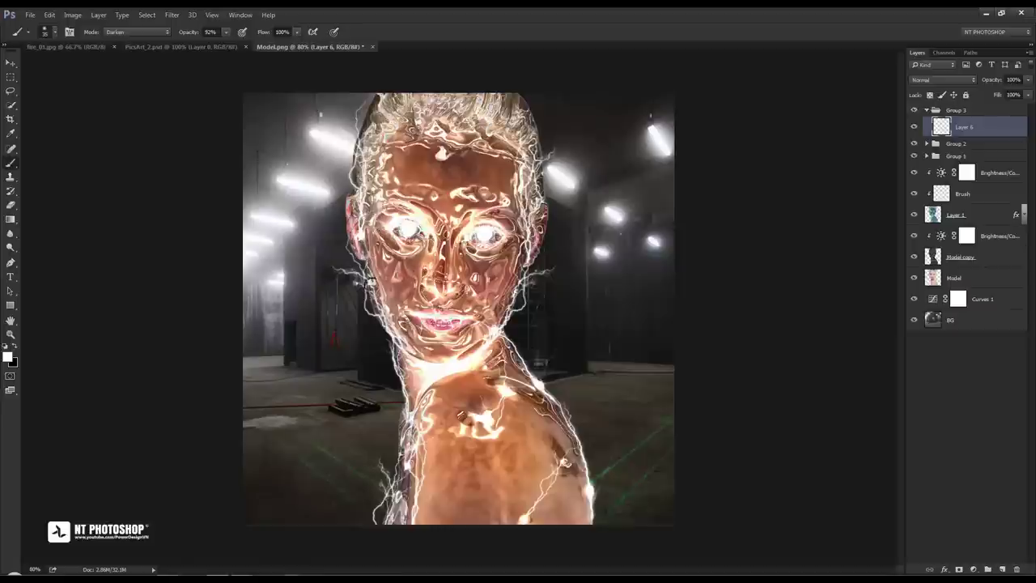
{"action": "key", "text": "bracketleft"}
{"action": "left_click", "coordinate": [395, 334]}
{"action": "left_click", "coordinate": [526, 258]}
{"action": "left_click", "coordinate": [480, 316]}
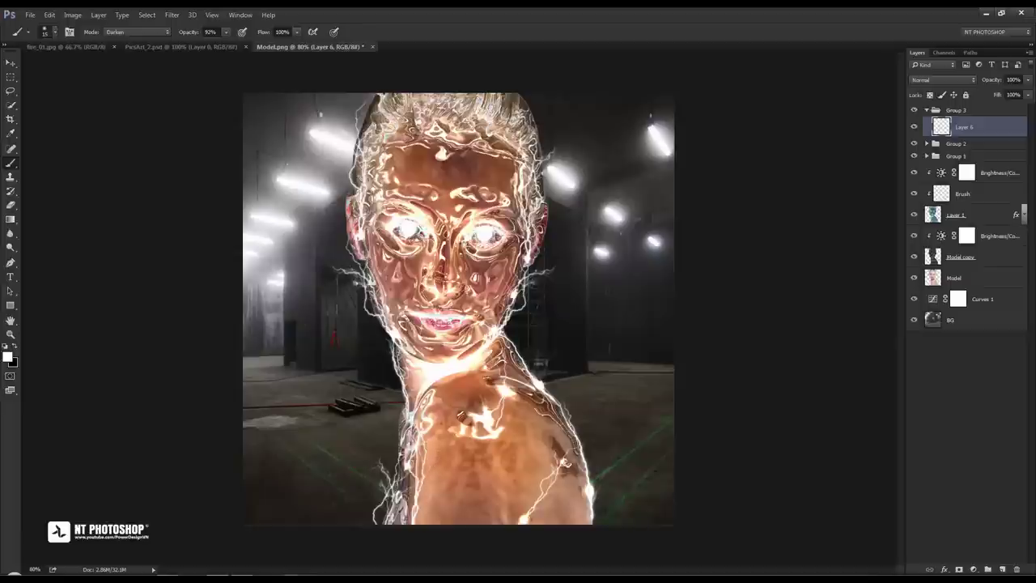
{"action": "key", "text": "bracketright"}
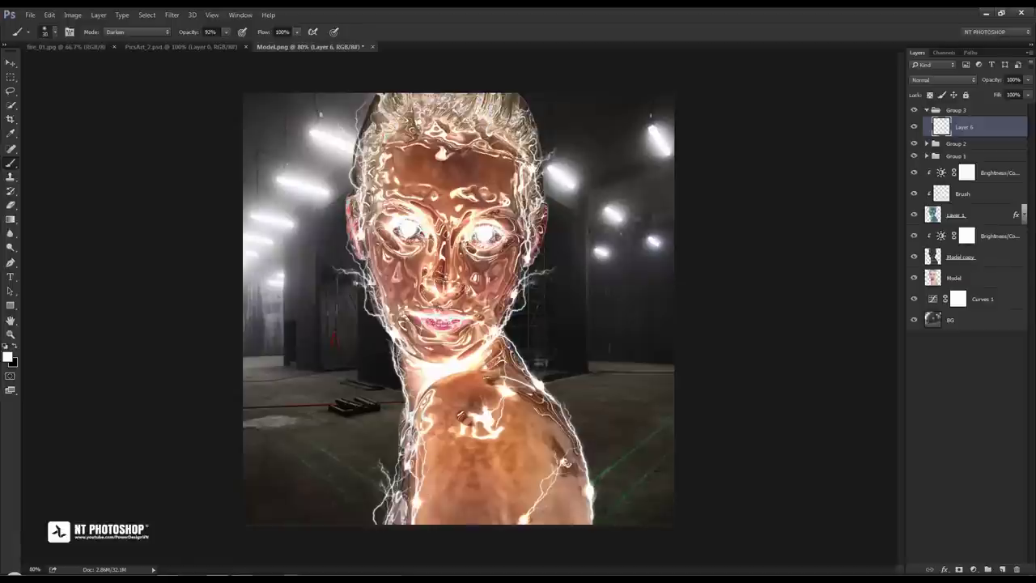
{"action": "key", "text": "bracketleft"}
Collapse Group 3, then select the entire fire_01.jpg image
{"action": "left_click", "coordinate": [11, 63]}
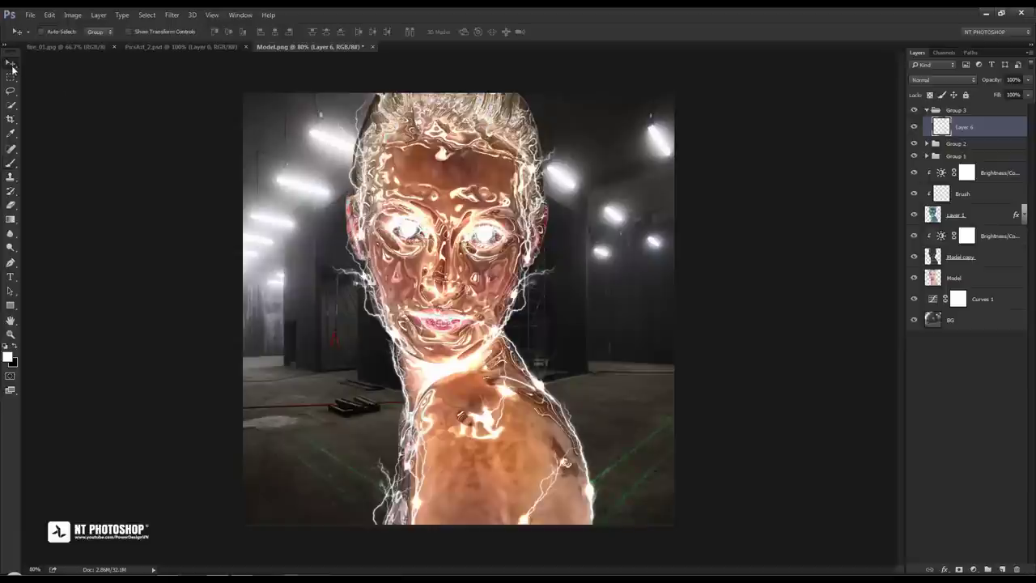
{"action": "left_click", "coordinate": [927, 111]}
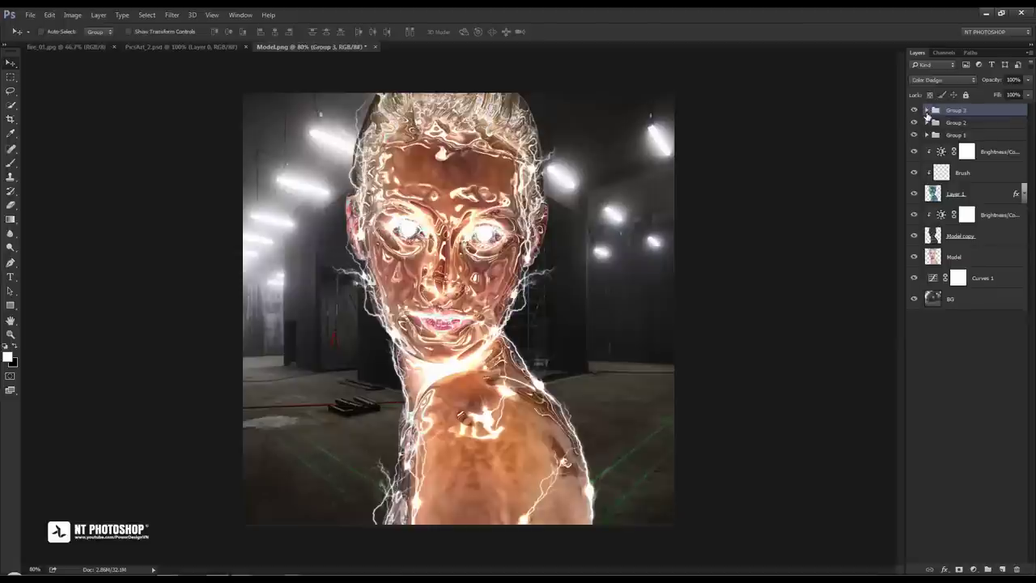
{"action": "left_click", "coordinate": [66, 48]}
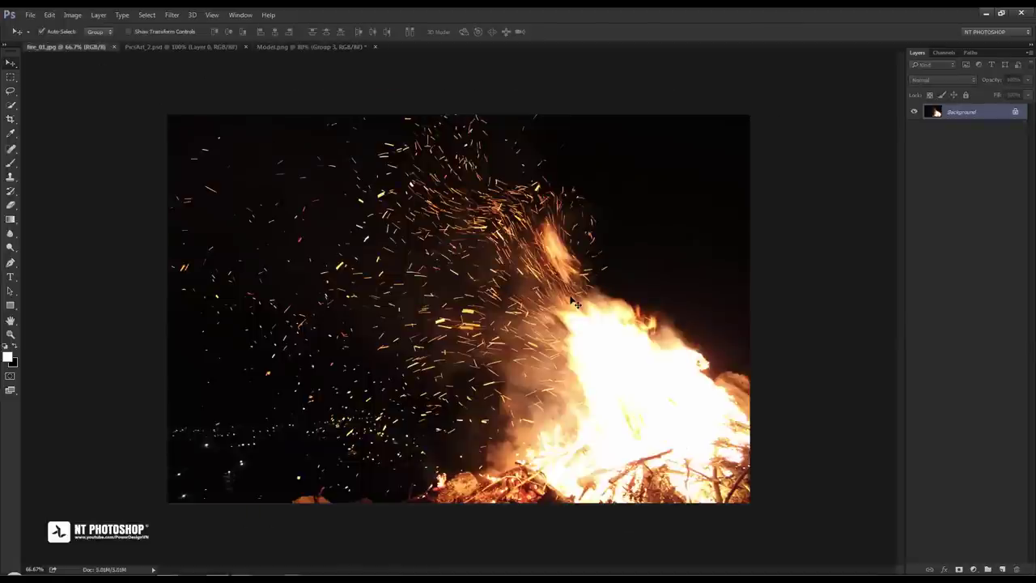
{"action": "key", "text": "ctrl+a"}
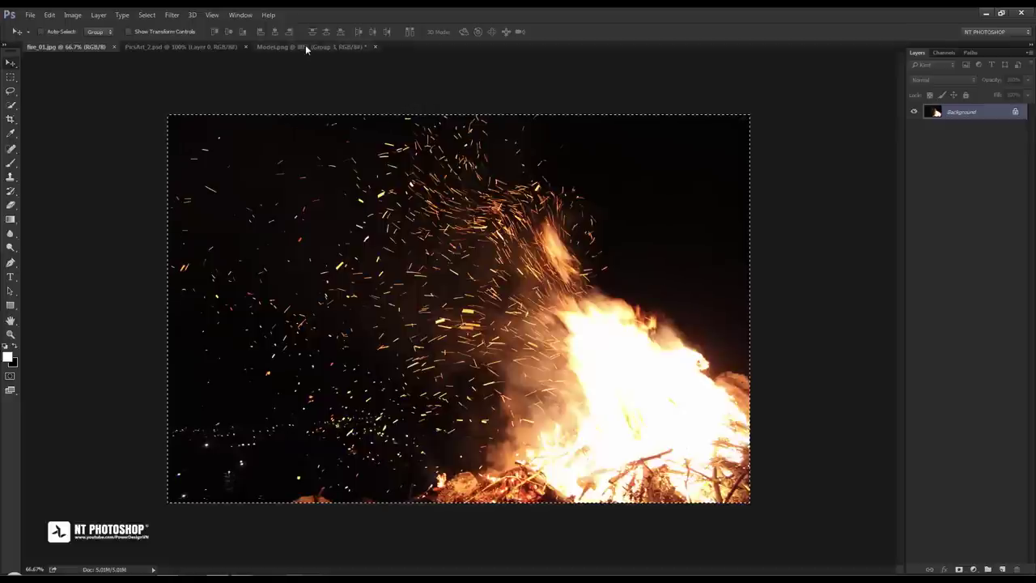
Paste the fire image above Curves 1 as Layer 7, converted to a smart object
{"action": "left_click", "coordinate": [305, 47]}
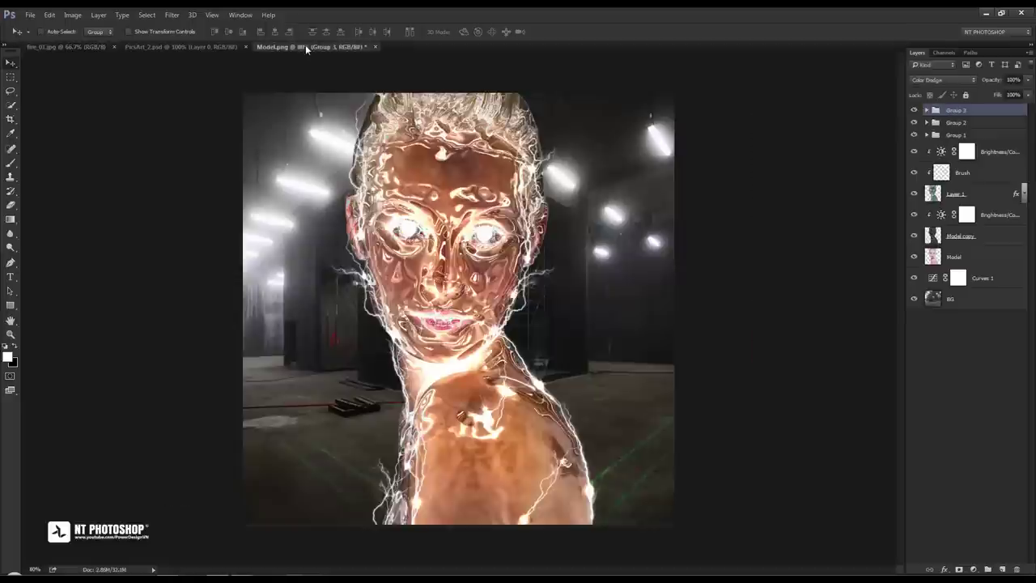
{"action": "left_click", "coordinate": [997, 280]}
{"action": "key", "text": "ctrl+v"}
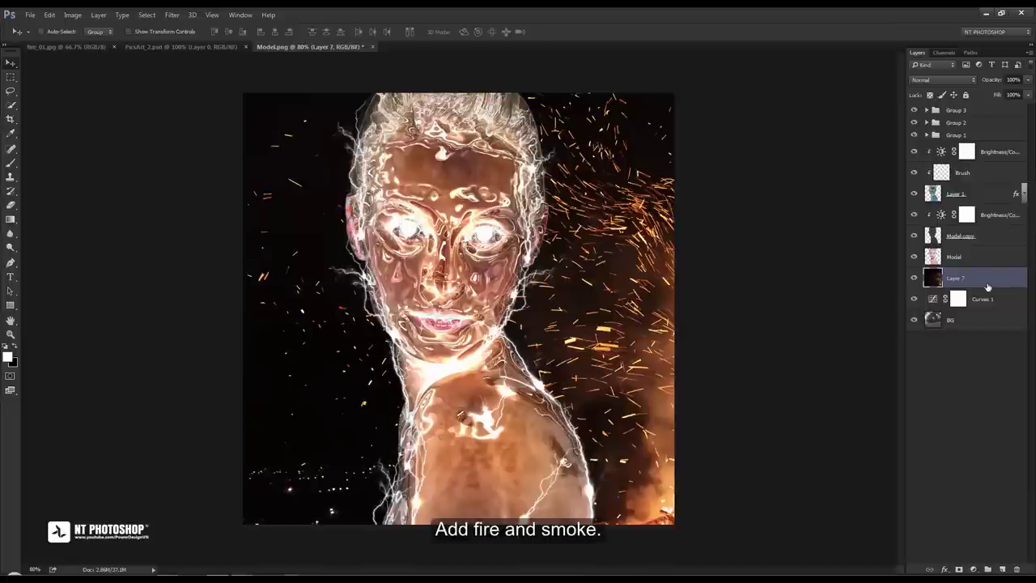
{"action": "right_click", "coordinate": [995, 282]}
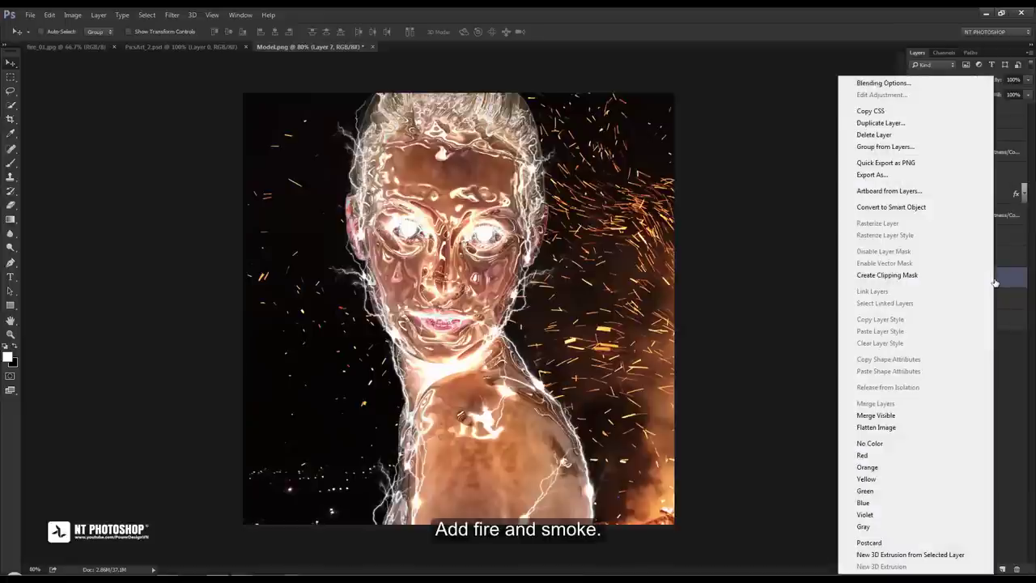
{"action": "left_click", "coordinate": [951, 208]}
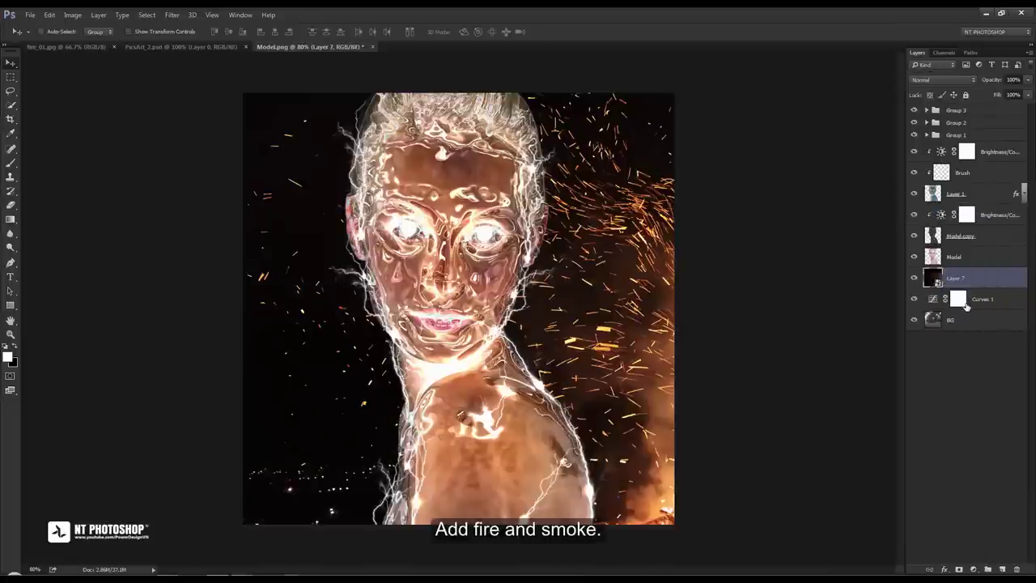
{"action": "key", "text": "ctrl+minus"}
{"action": "key", "text": "ctrl+minus"}
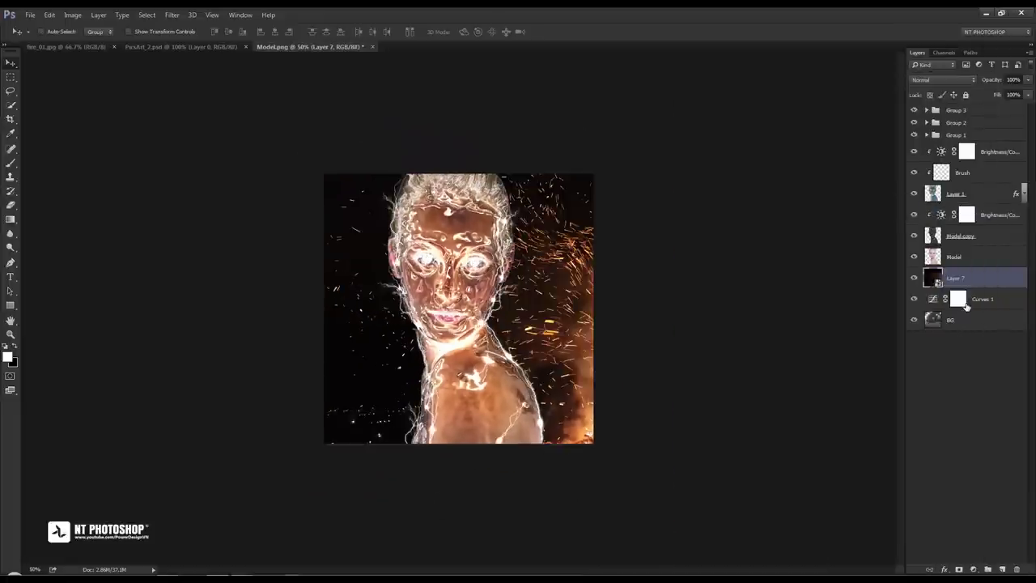
{"action": "key", "text": "ctrl"}
{"action": "key", "text": "ctrl+t"}
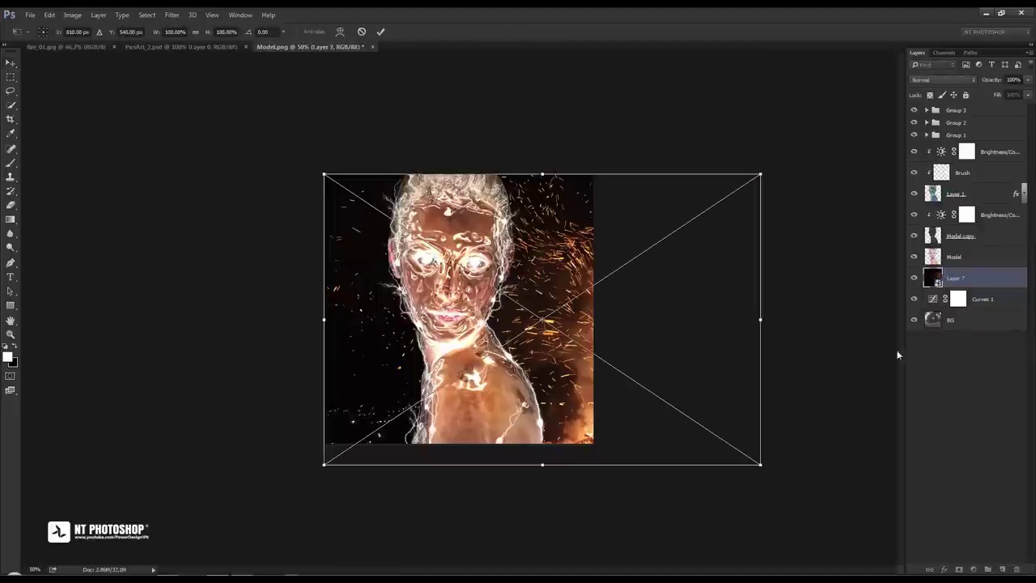
Rotate the fire layer 90°, shift it down-left and stretch its left and top edges outward
{"action": "mouse_move", "coordinate": [790, 163]}
{"action": "left_mouse_down"}
{"action": "mouse_move", "coordinate": [698, 453]}
{"action": "mouse_move", "coordinate": [643, 481]}
{"action": "left_mouse_up"}
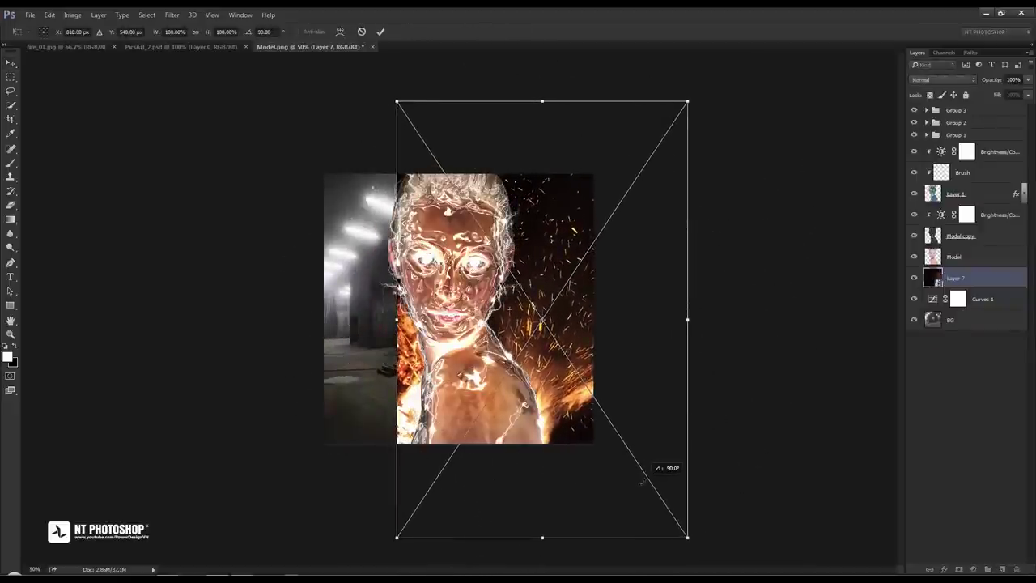
{"action": "left_click_drag", "start_coordinate": [659, 368], "coordinate": [588, 388]}
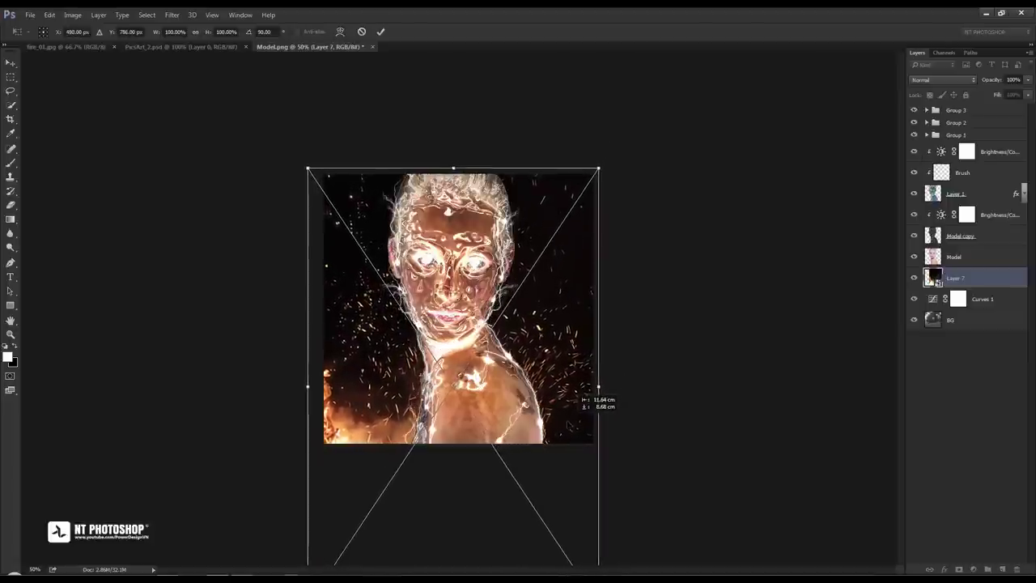
{"action": "mouse_move", "coordinate": [588, 388]}
{"action": "left_mouse_down"}
{"action": "mouse_move", "coordinate": [567, 429]}
{"action": "mouse_move", "coordinate": [582, 403]}
{"action": "left_mouse_up"}
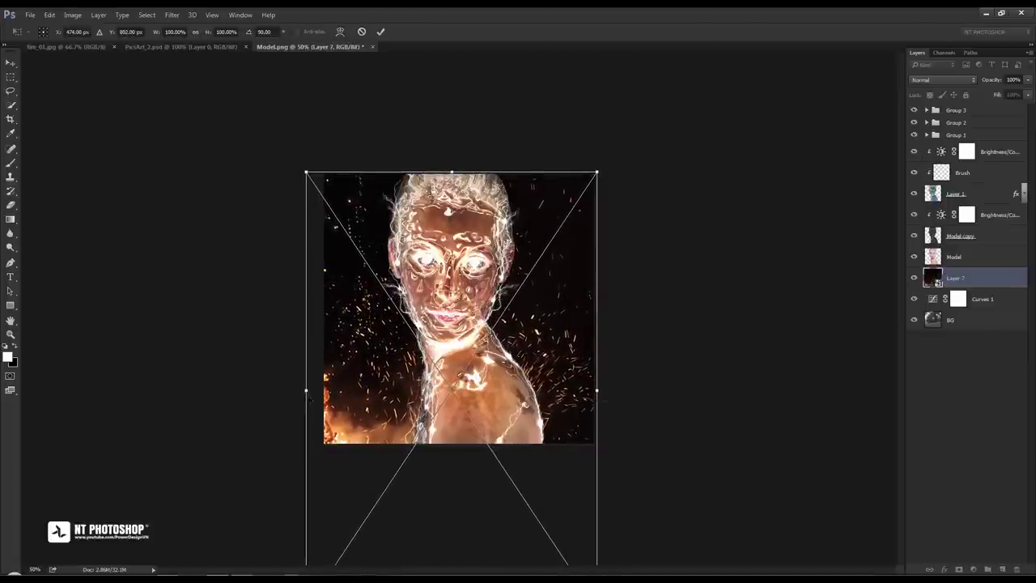
{"action": "left_click_drag", "start_coordinate": [307, 392], "coordinate": [296, 393]}
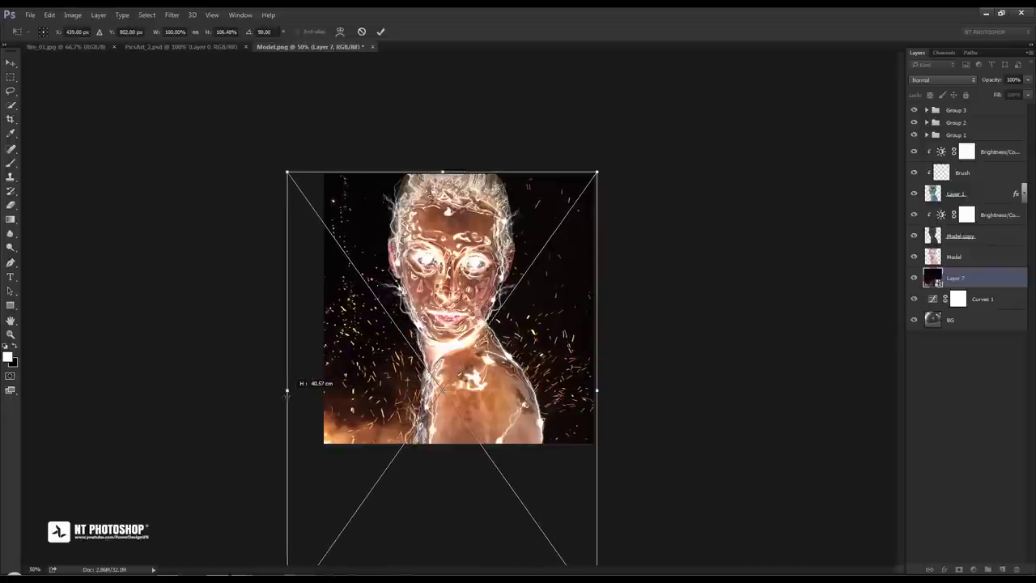
{"action": "left_click_drag", "start_coordinate": [290, 391], "coordinate": [287, 390]}
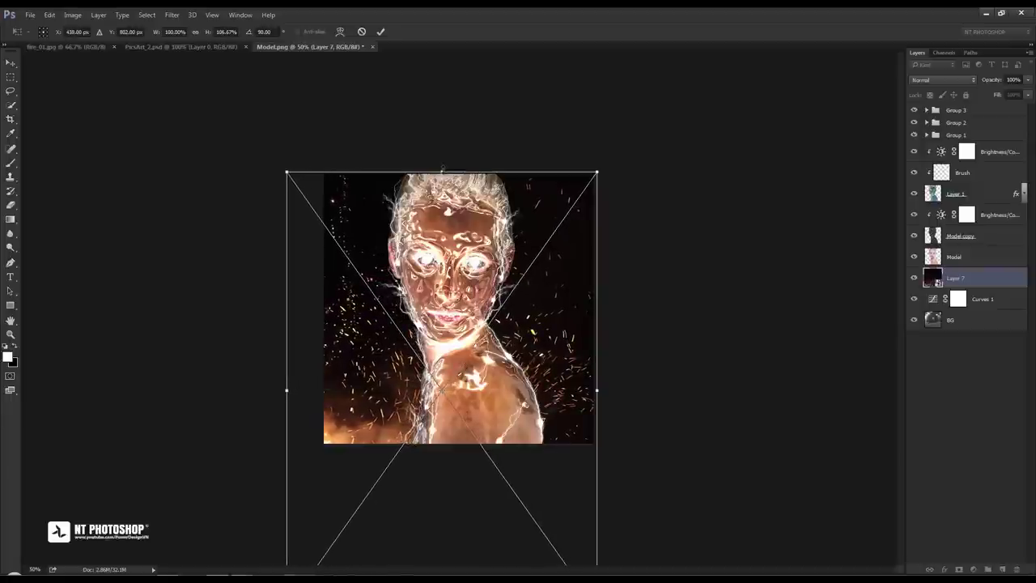
{"action": "left_click_drag", "start_coordinate": [442, 171], "coordinate": [442, 168]}
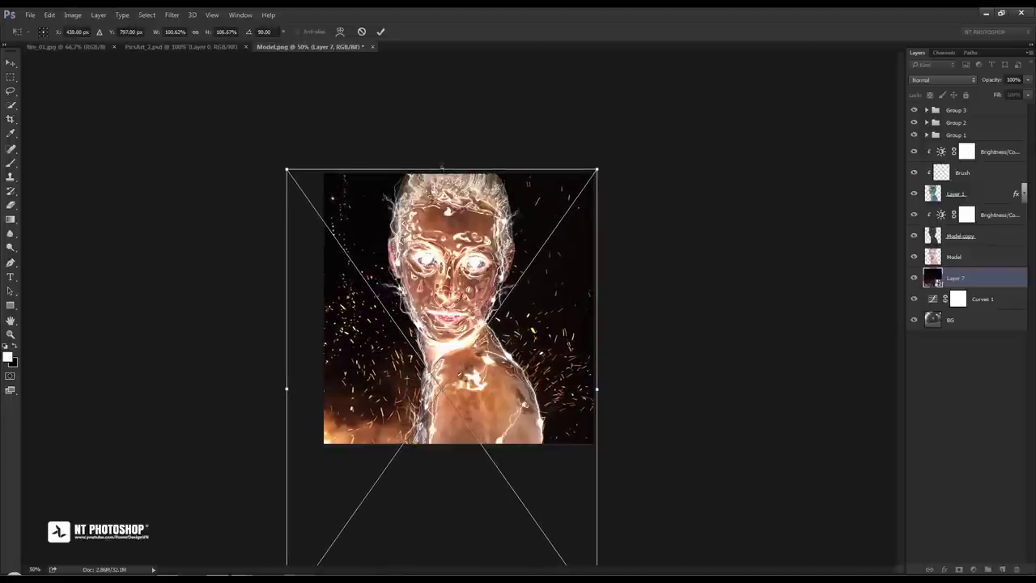
{"action": "left_click", "coordinate": [381, 32]}
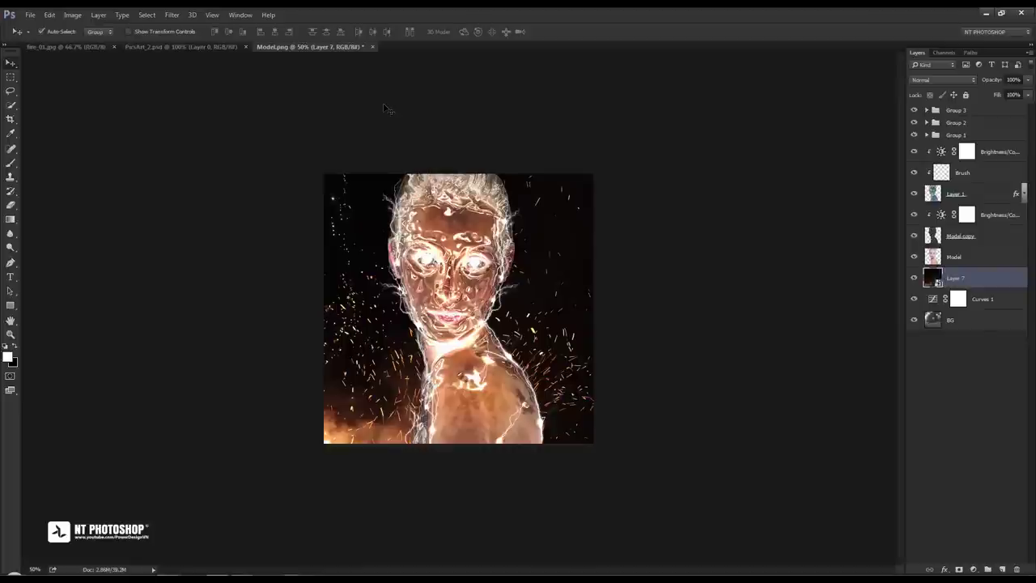
Switch Layer 7's blend mode to Screen so only the flames and sparks show
{"action": "key", "text": "ctrl+plus"}
{"action": "key", "text": "ctrl+plus"}
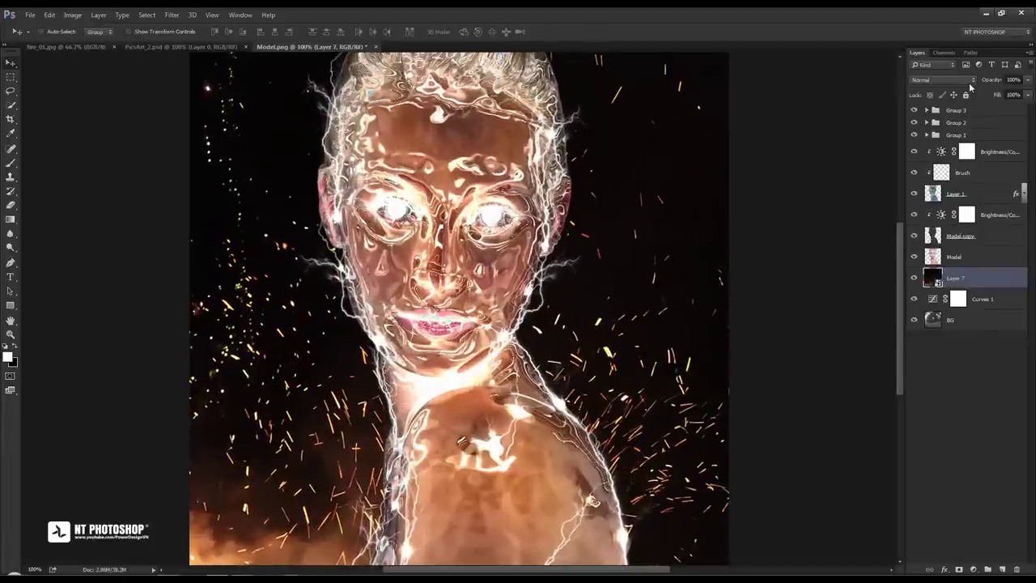
{"action": "left_click", "coordinate": [971, 81]}
{"action": "left_click", "coordinate": [961, 153]}
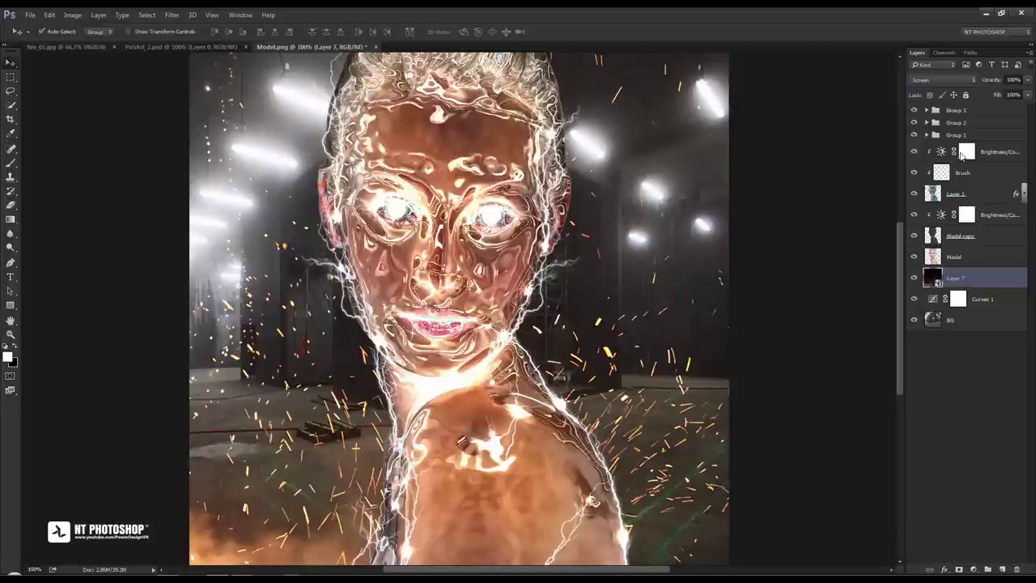
{"action": "key", "text": "ctrl+minus"}
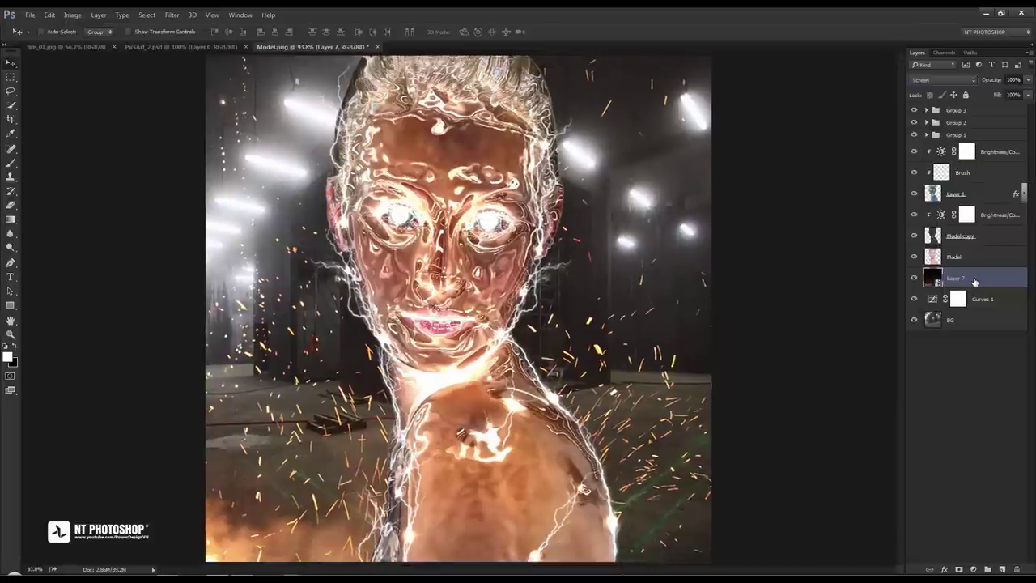
Add a Levels adjustment clipped to Layer 7 with the black input raised to 51
{"action": "left_click", "coordinate": [974, 570]}
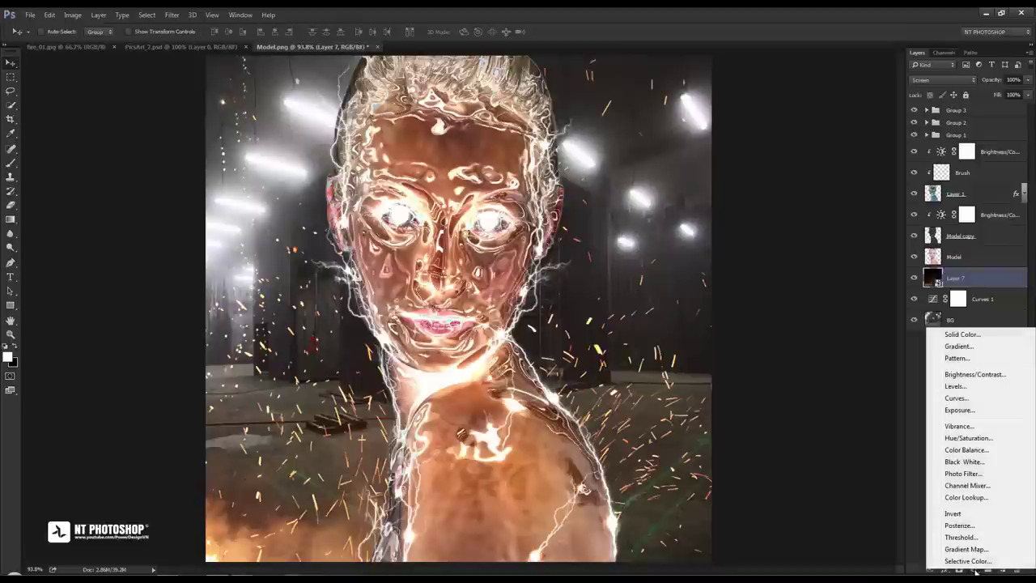
{"action": "left_click", "coordinate": [956, 386]}
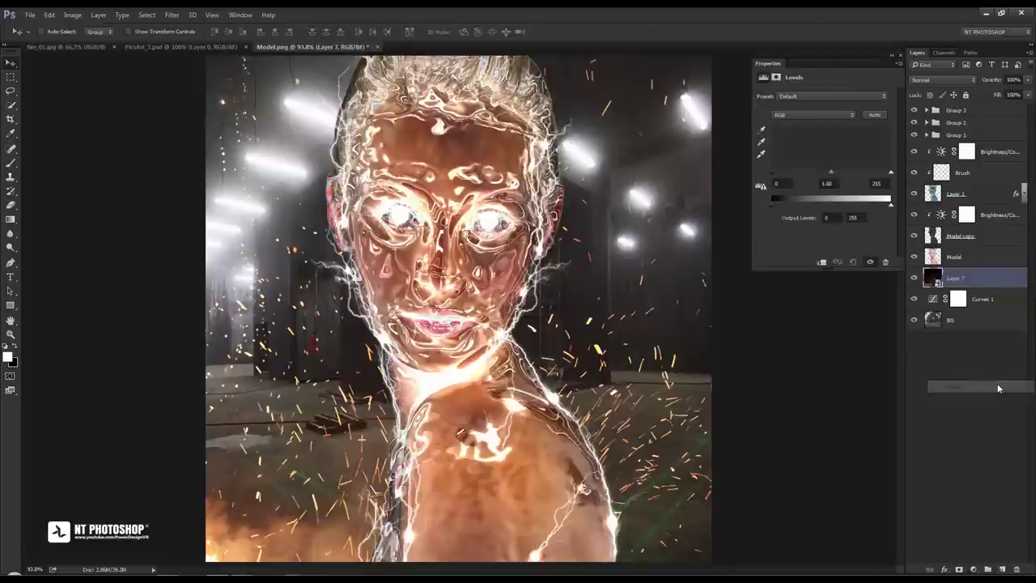
{"action": "left_click", "coordinate": [822, 261]}
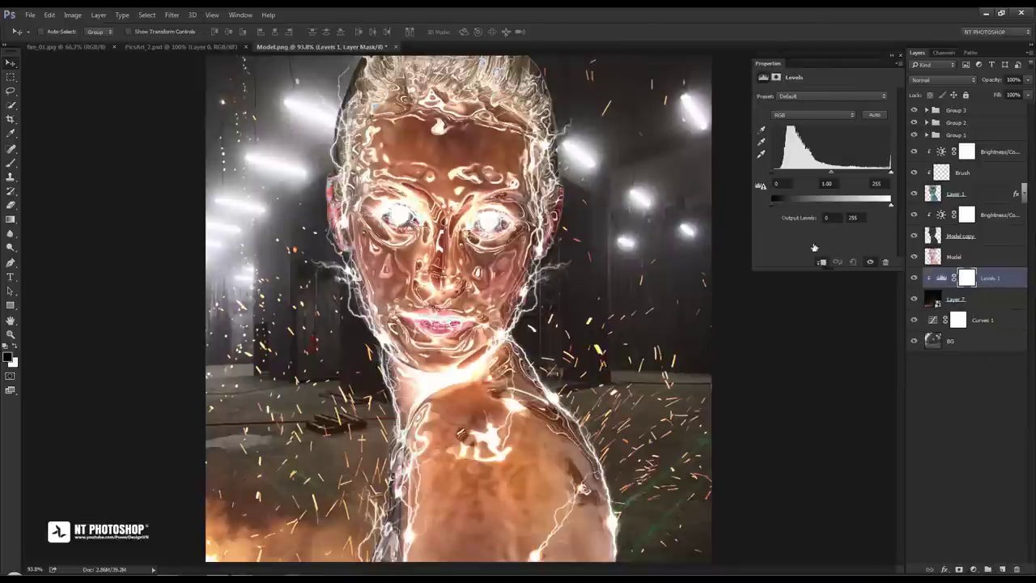
{"action": "left_click_drag", "start_coordinate": [774, 174], "coordinate": [794, 173]}
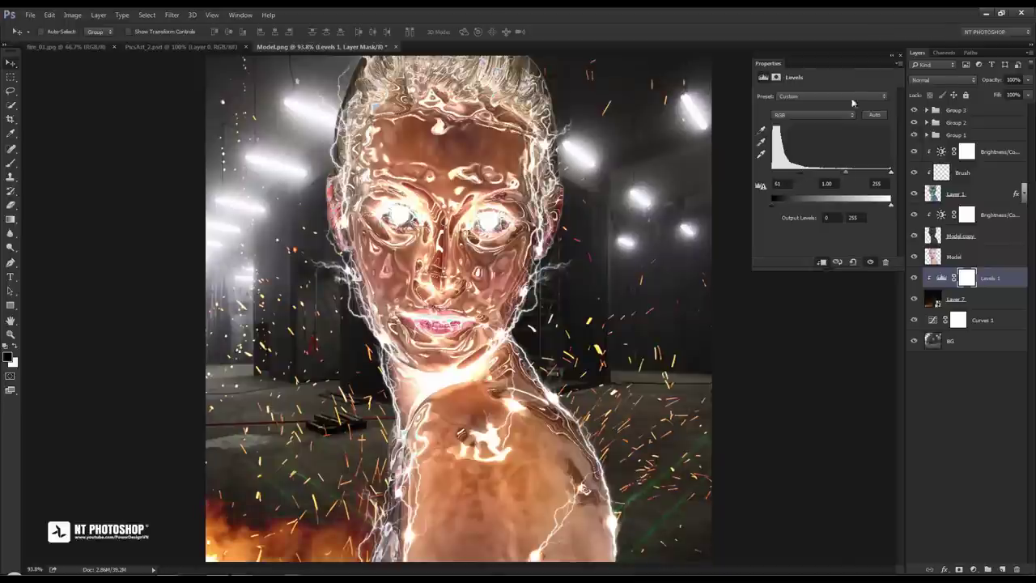
{"action": "left_click", "coordinate": [902, 58]}
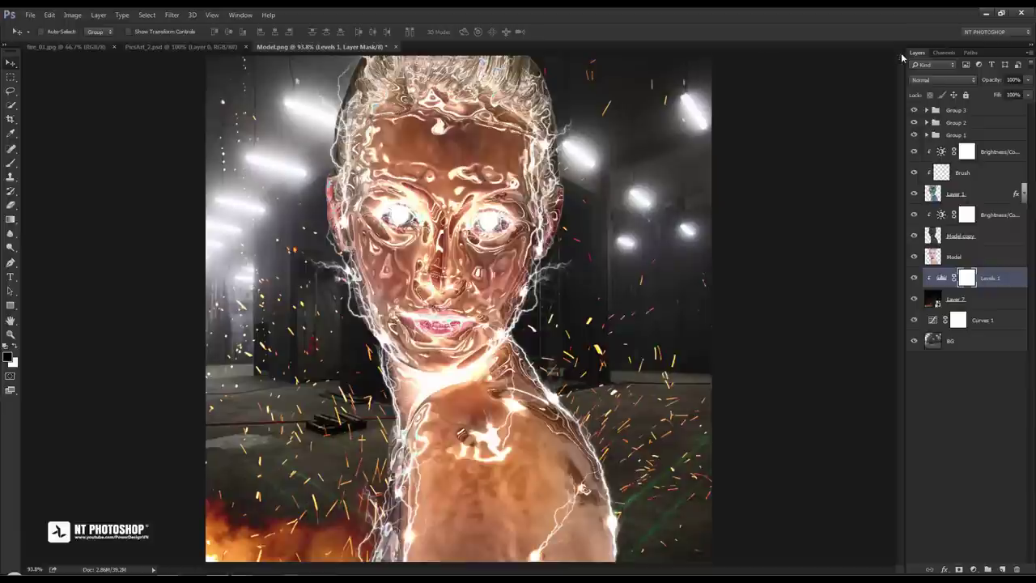
{"action": "left_click", "coordinate": [1004, 282]}
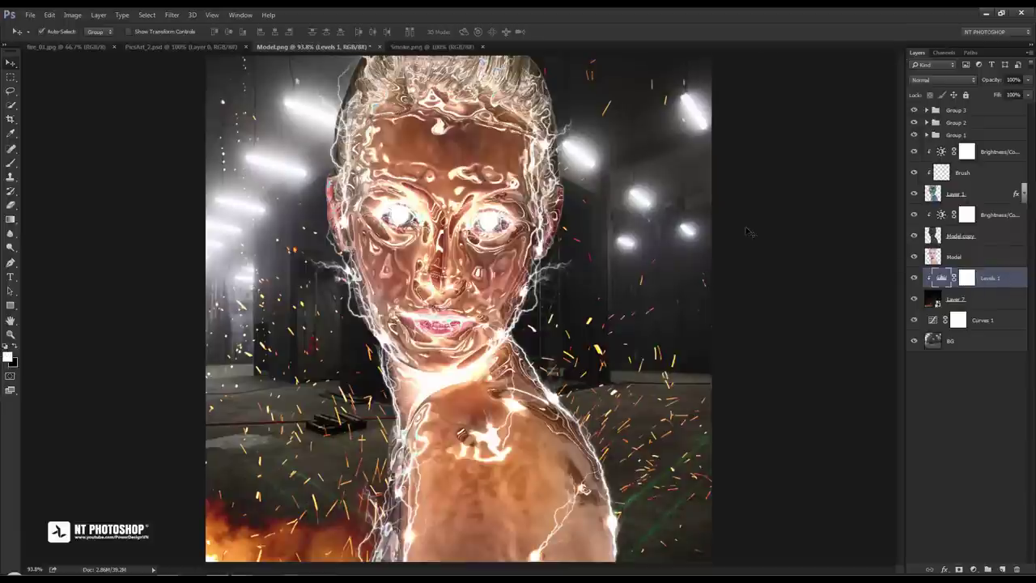
Paste the whole Smoke.png image into Model.png as a new layer named Smoke
{"action": "key", "text": "ctrl+minus"}
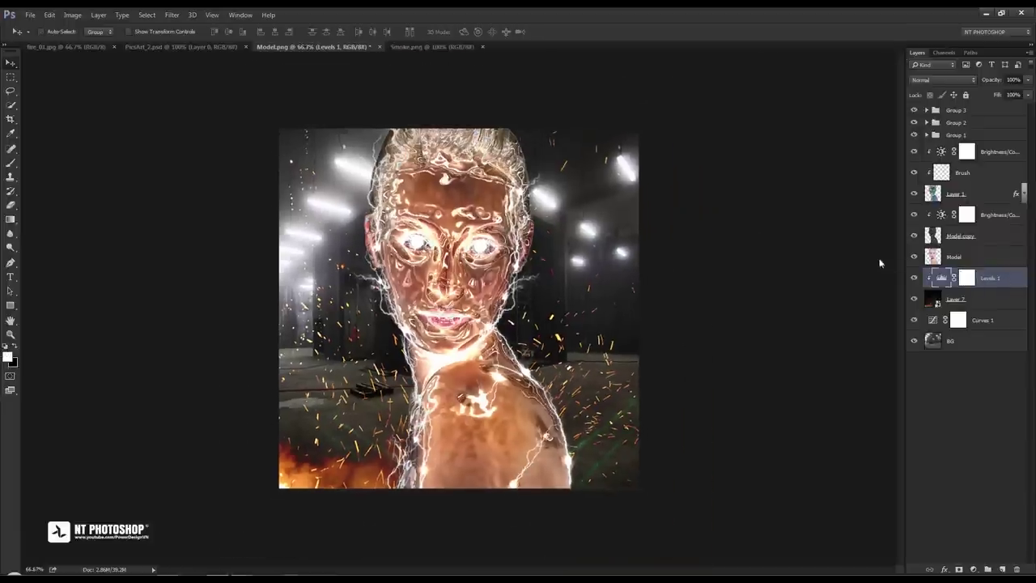
{"action": "left_click", "coordinate": [424, 47]}
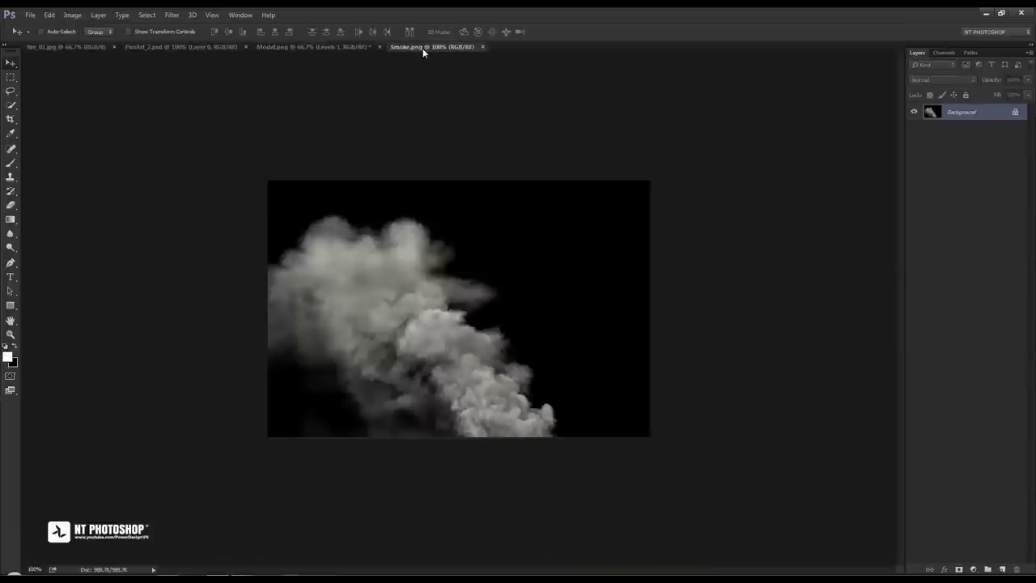
{"action": "key", "text": "ctrl+a"}
{"action": "left_click", "coordinate": [329, 49]}
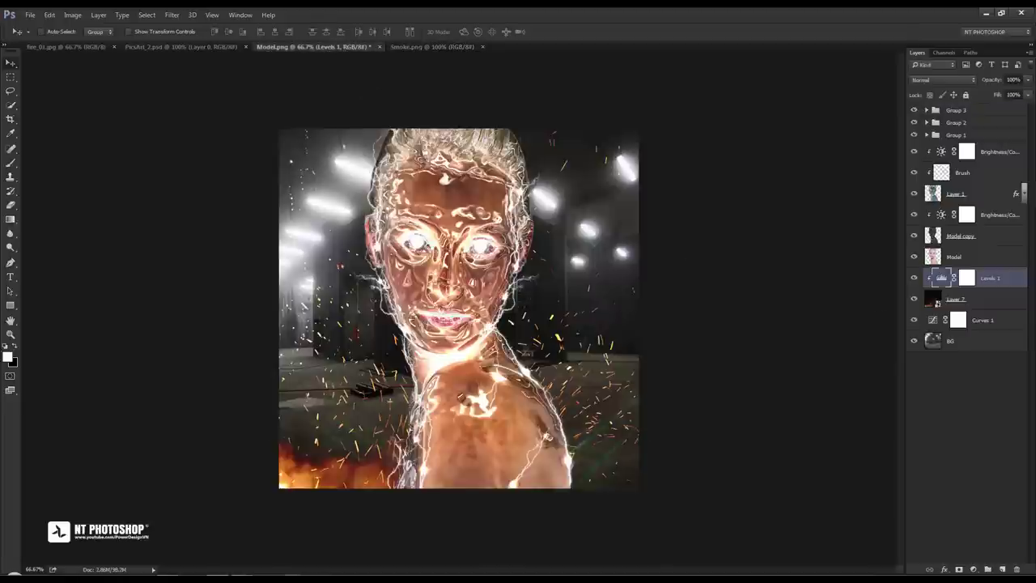
{"action": "key", "text": "ctrl+v"}
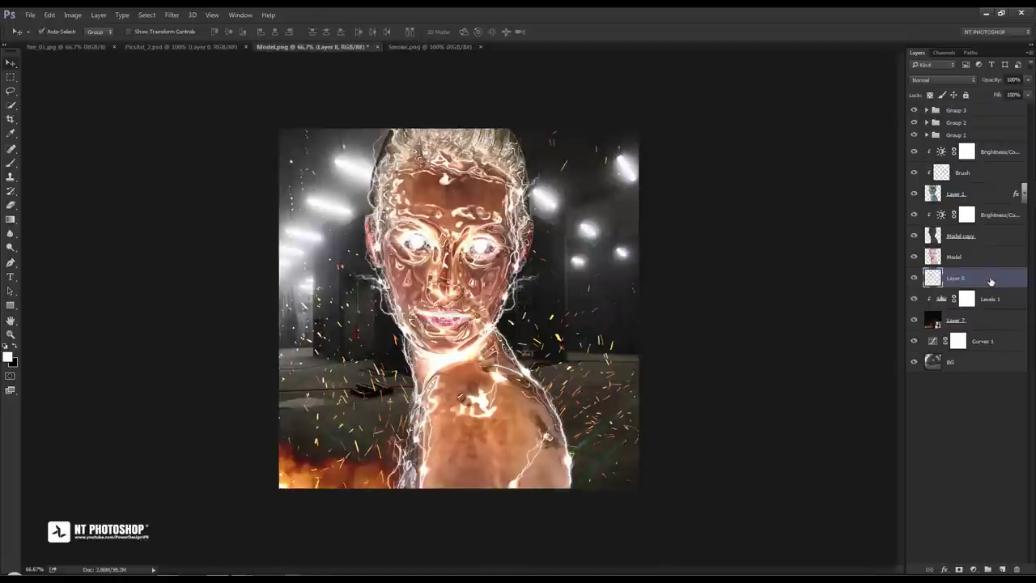
{"action": "double_click", "coordinate": [957, 278]}
{"action": "type", "text": "Smoke"}
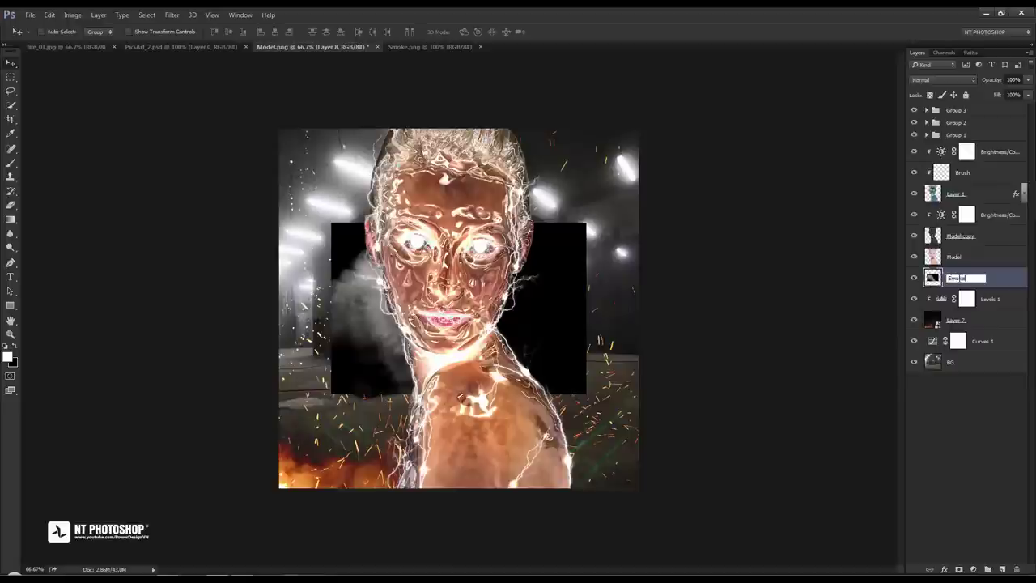
{"action": "key", "text": "Return"}
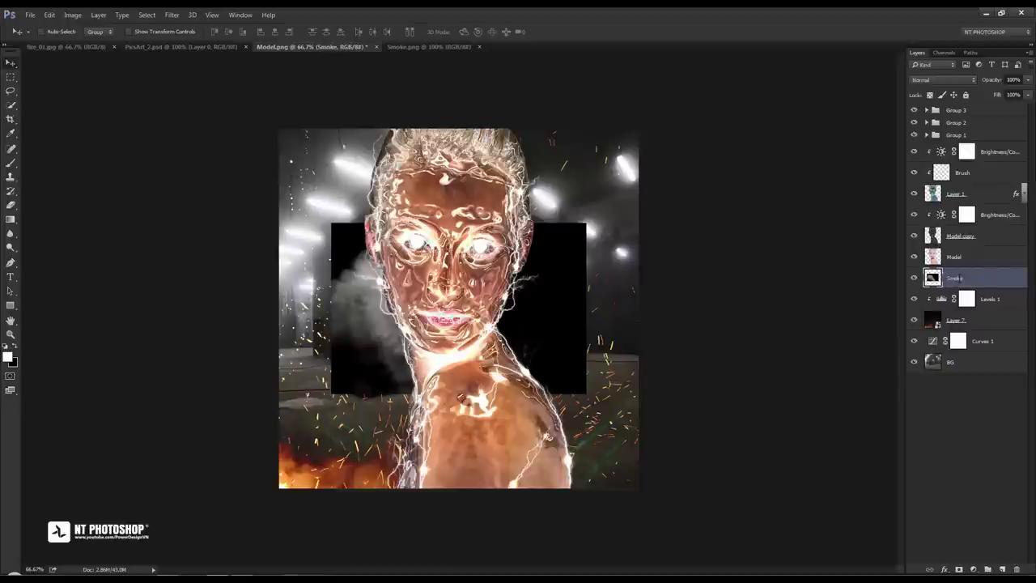
Scale the Smoke layer to about 220% and position it to cover the canvas
{"action": "key", "text": "ctrl+t"}
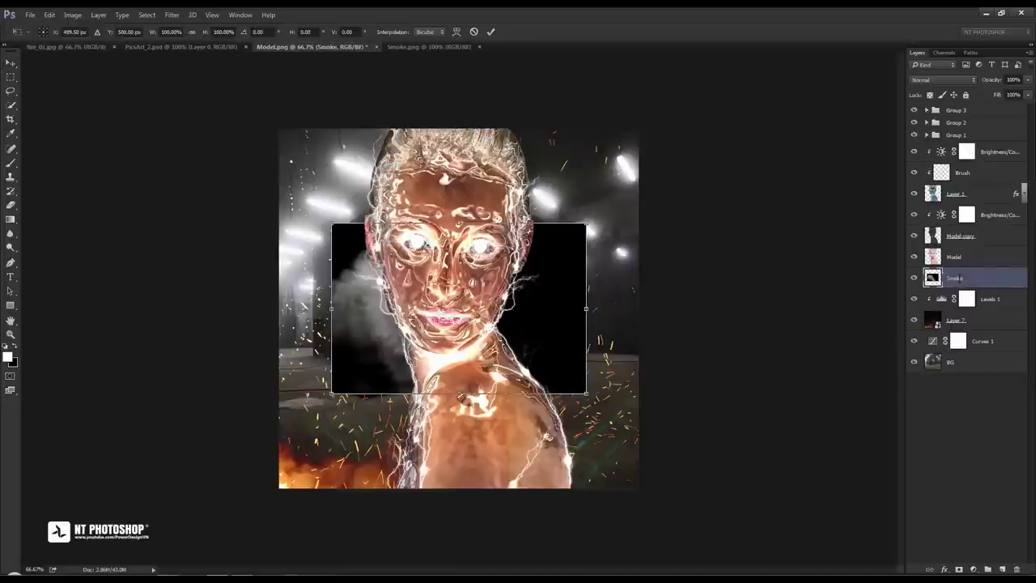
{"action": "left_click_drag", "start_coordinate": [586, 223], "coordinate": [683, 158]}
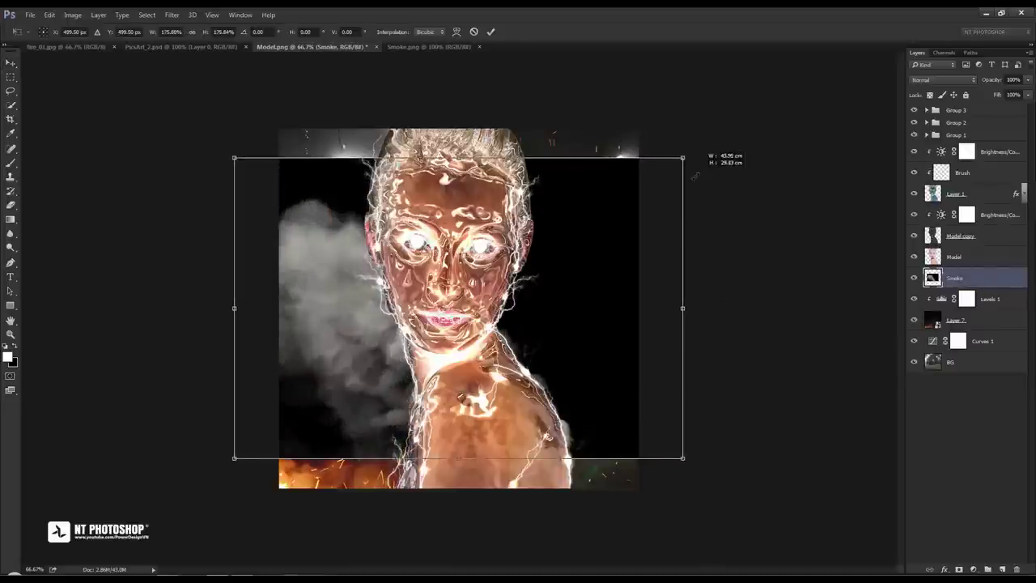
{"action": "left_click_drag", "start_coordinate": [606, 316], "coordinate": [588, 356]}
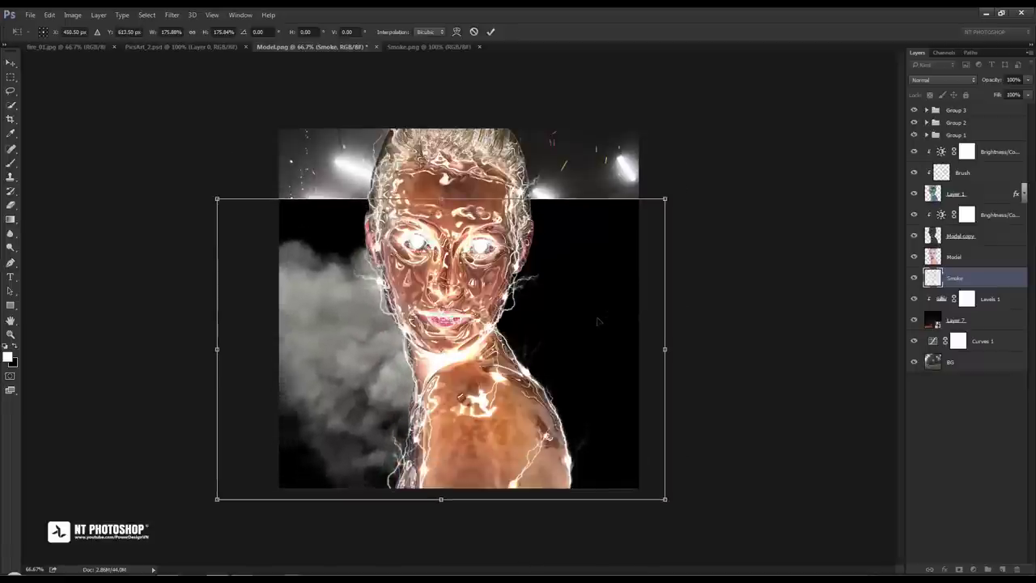
{"action": "left_click_drag", "start_coordinate": [217, 198], "coordinate": [153, 156]}
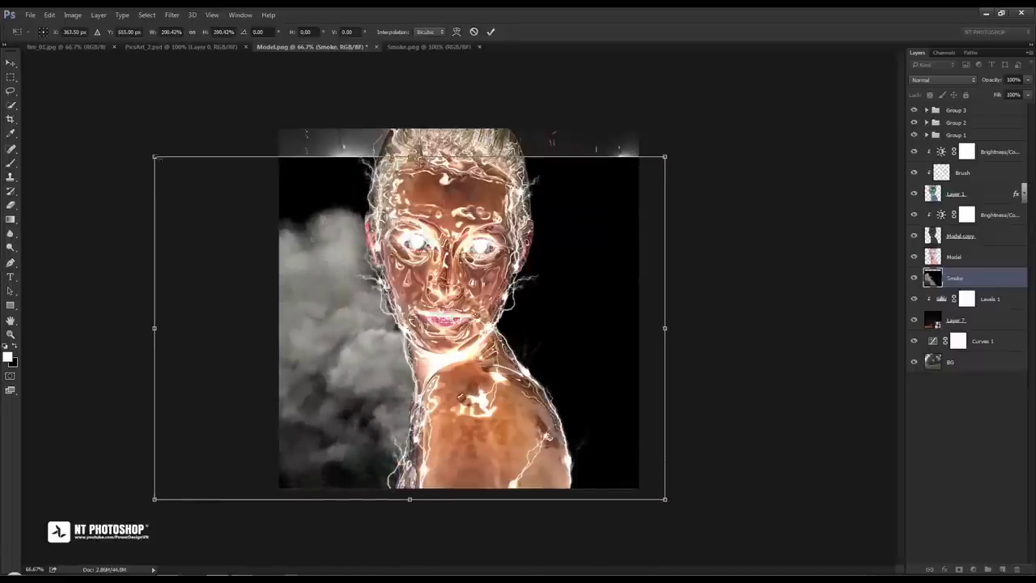
{"action": "left_click_drag", "start_coordinate": [156, 158], "coordinate": [116, 102]}
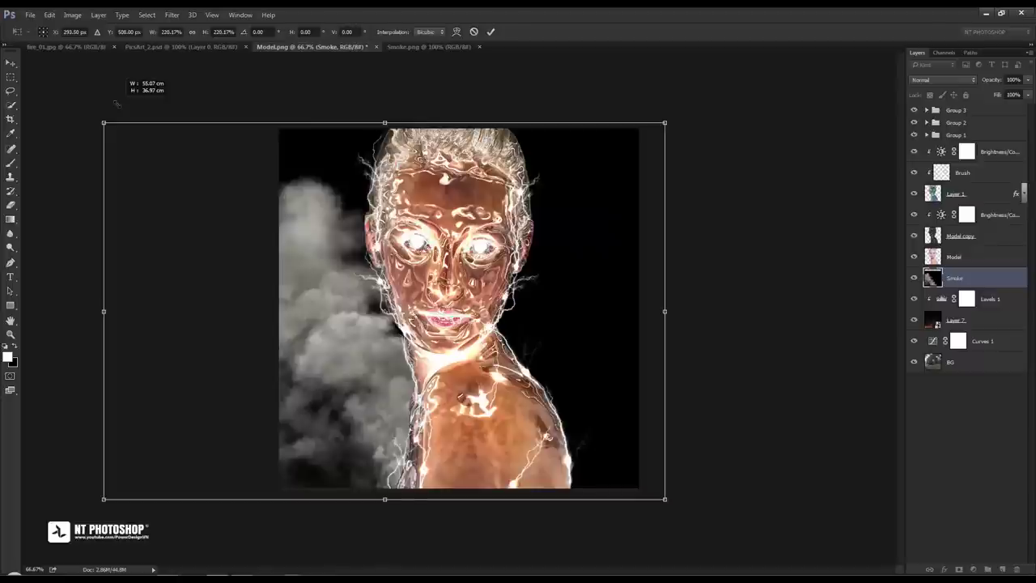
{"action": "left_click_drag", "start_coordinate": [548, 281], "coordinate": [549, 275]}
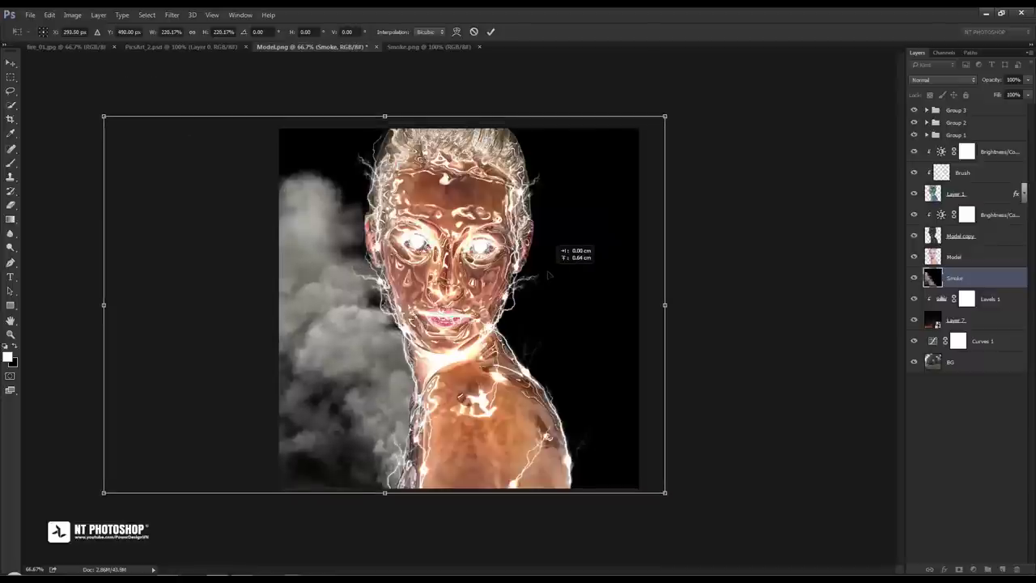
{"action": "left_click", "coordinate": [491, 31]}
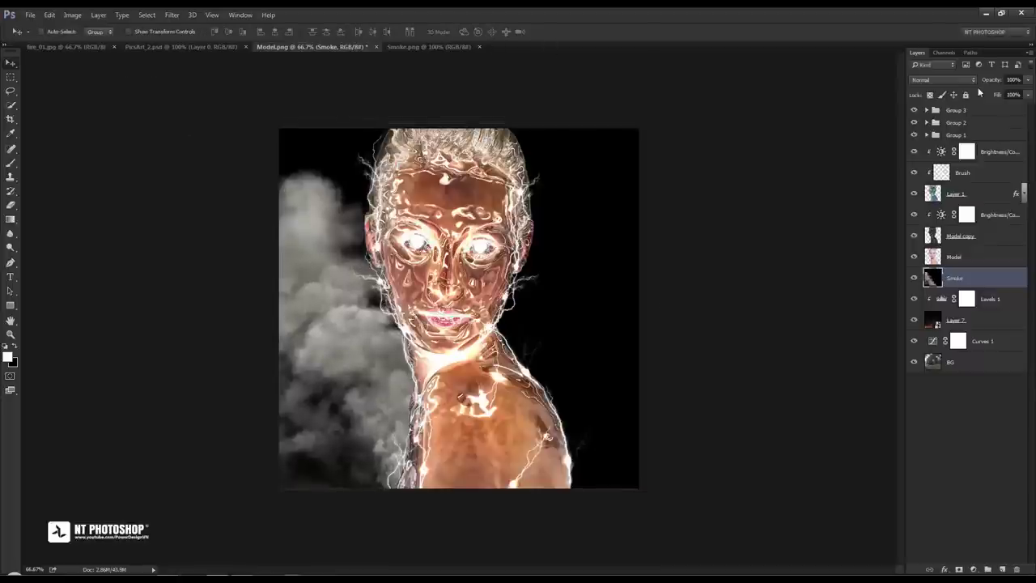
After trying Color Dodge, set the Smoke layer's blend mode to Screen
{"action": "left_click", "coordinate": [964, 79]}
{"action": "left_click", "coordinate": [961, 163]}
{"action": "left_click", "coordinate": [957, 80]}
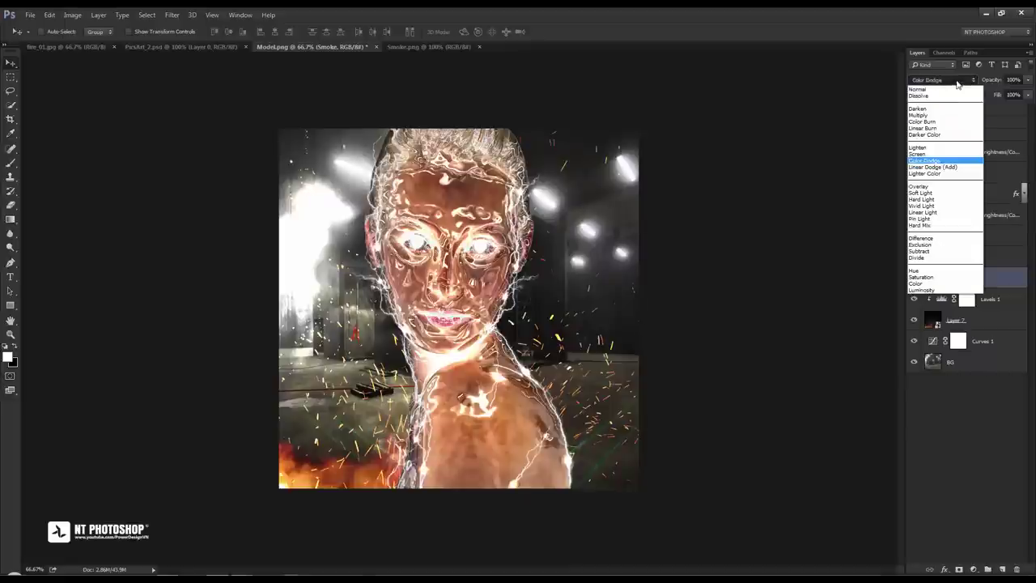
{"action": "left_click", "coordinate": [947, 154]}
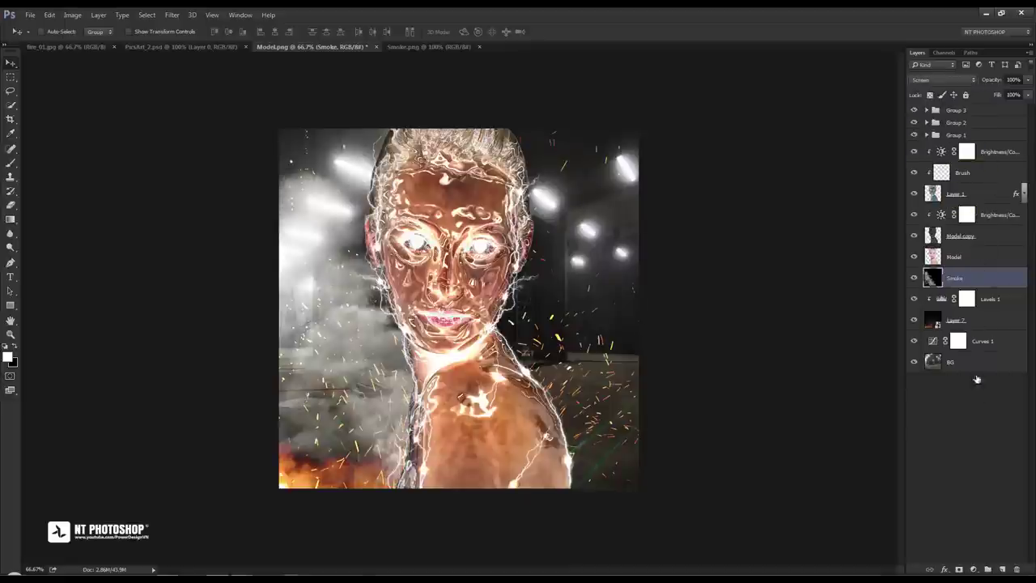
Clip a Levels adjustment to Smoke with black input 70 and midtones 0.86
{"action": "left_click", "coordinate": [974, 569]}
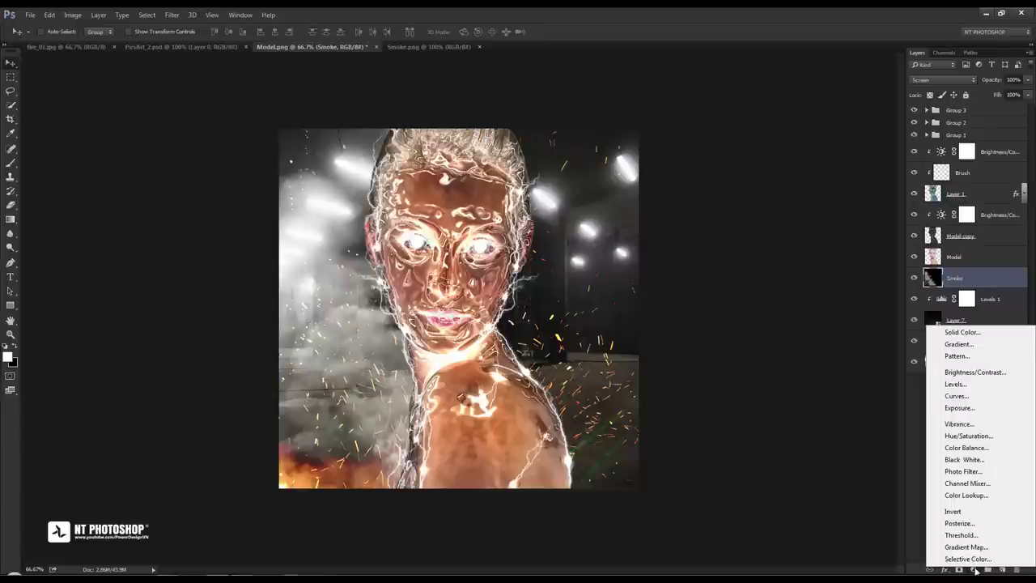
{"action": "left_click", "coordinate": [957, 384]}
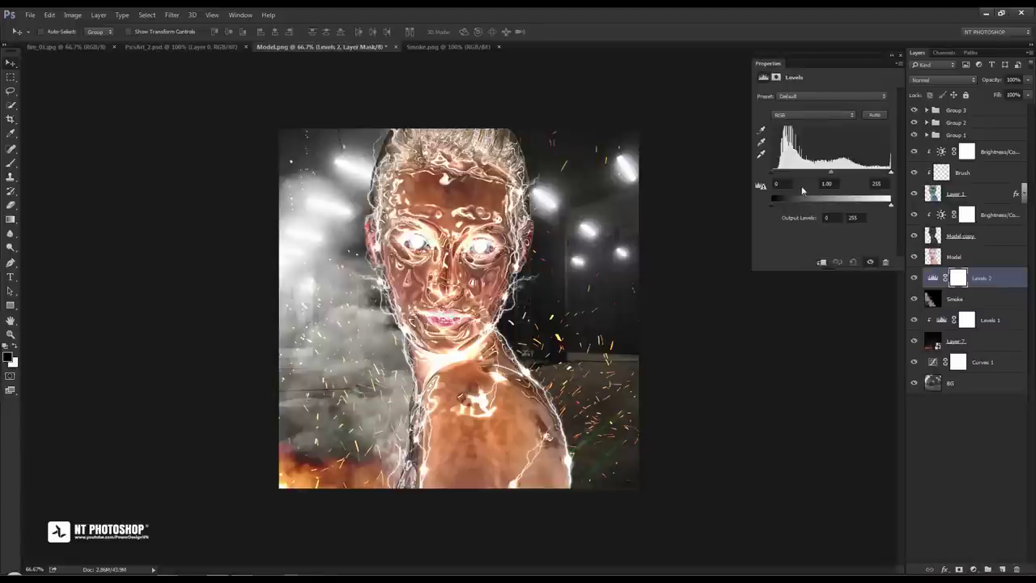
{"action": "left_click", "coordinate": [822, 261]}
{"action": "mouse_move", "coordinate": [772, 171]}
{"action": "left_mouse_down"}
{"action": "mouse_move", "coordinate": [804, 171]}
{"action": "mouse_move", "coordinate": [769, 171]}
{"action": "left_mouse_up"}
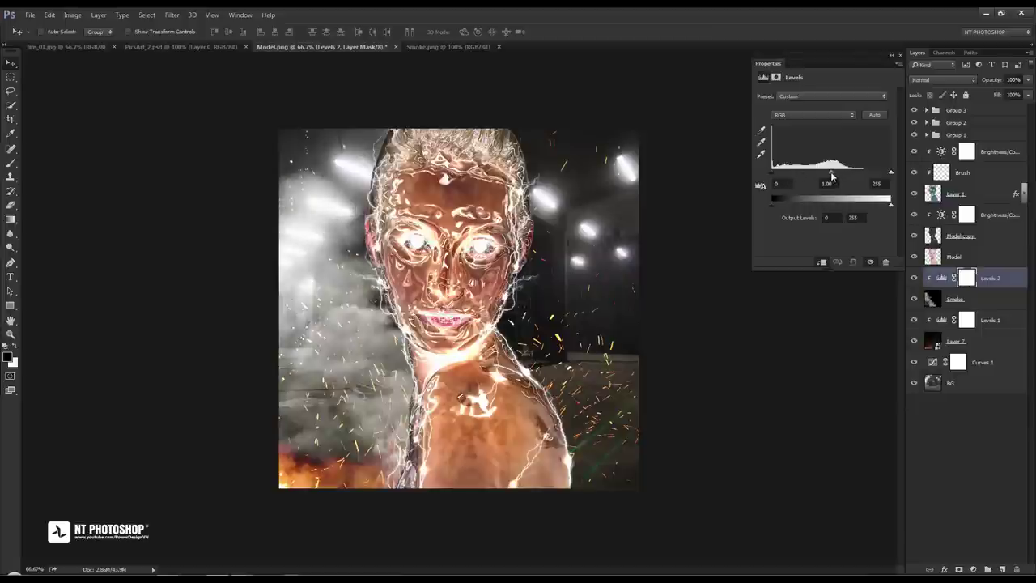
{"action": "left_click_drag", "start_coordinate": [830, 173], "coordinate": [838, 174]}
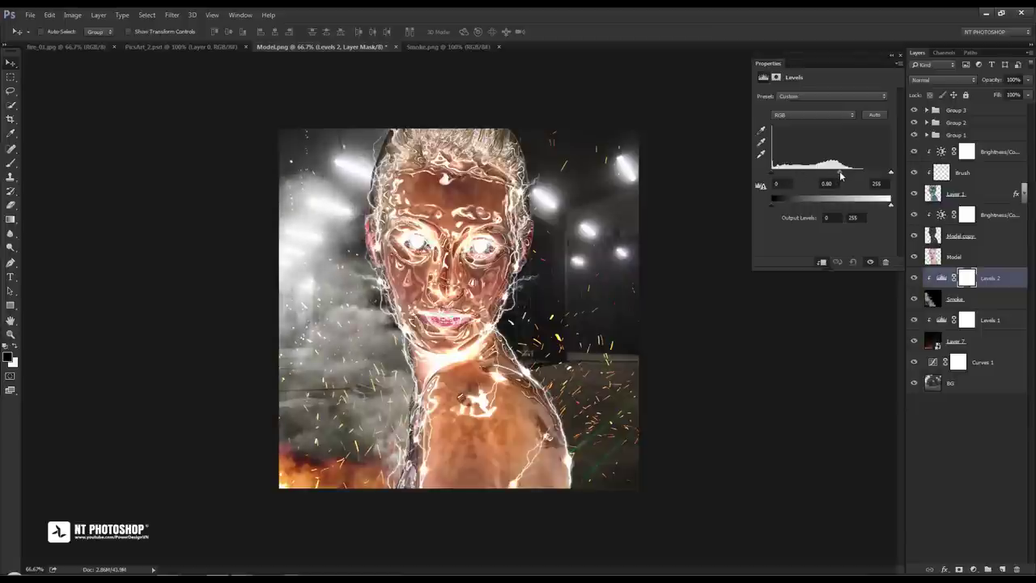
{"action": "left_click", "coordinate": [901, 55]}
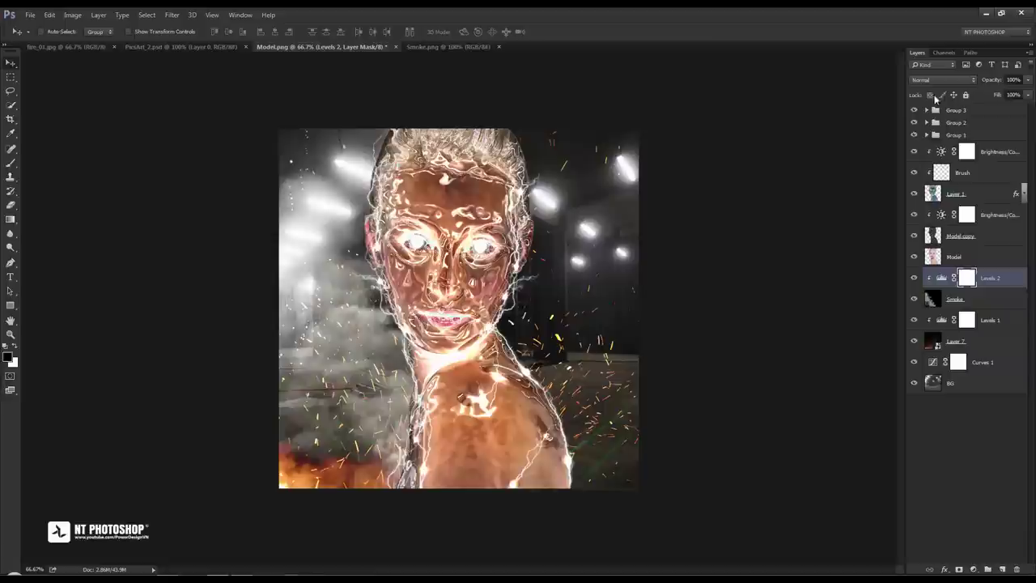
{"action": "left_click", "coordinate": [989, 298]}
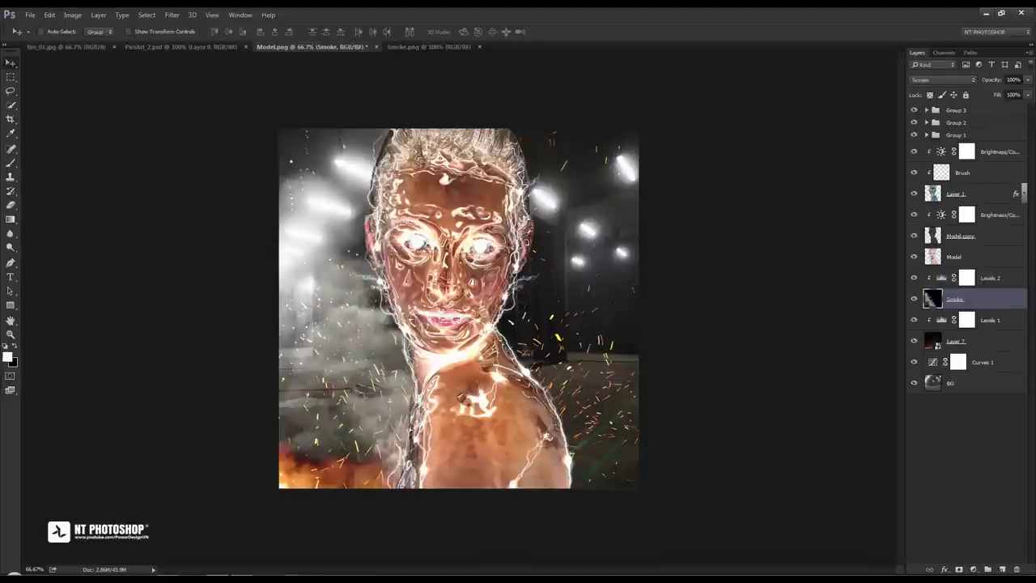
Lower the Smoke layer's opacity to 61% and shift the smoke right and down
{"action": "left_click_drag", "start_coordinate": [1029, 84], "coordinate": [1008, 96]}
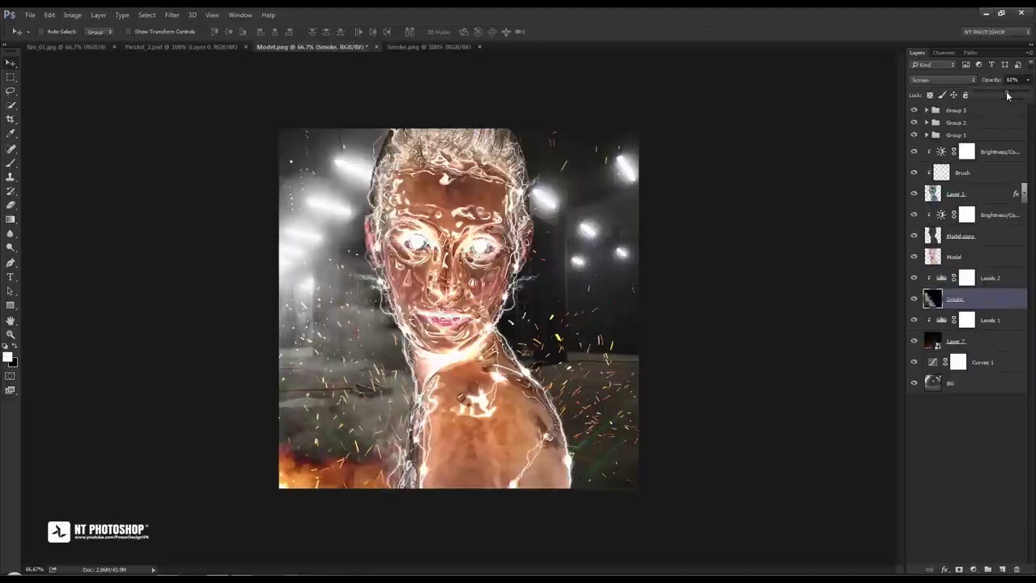
{"action": "left_click_drag", "start_coordinate": [1008, 96], "coordinate": [1008, 96]}
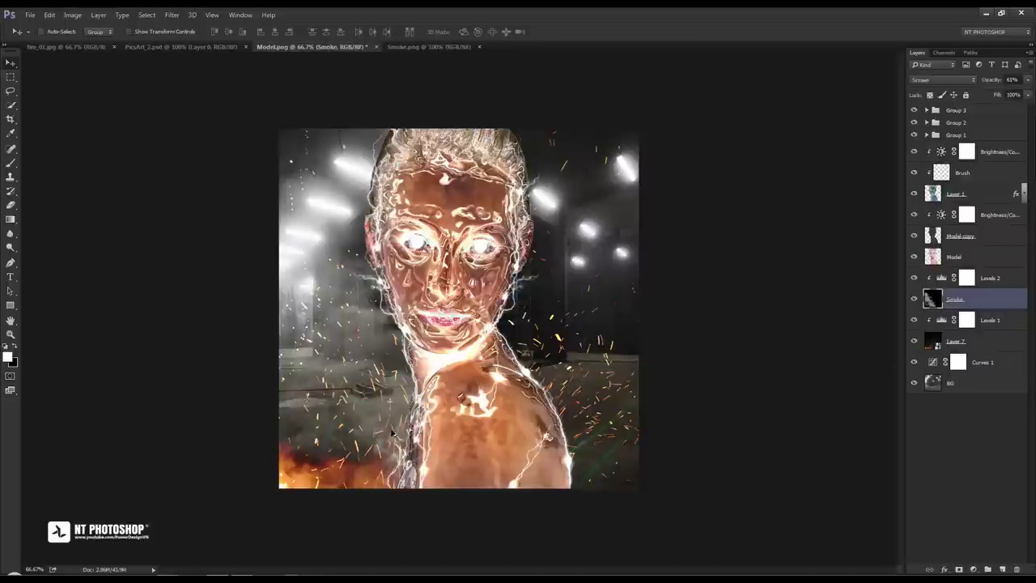
{"action": "left_click_drag", "start_coordinate": [393, 437], "coordinate": [642, 470]}
Duplicate the smoke, rotating the copy about -51° and moving it up and left
{"action": "key", "text": "ctrl+j"}
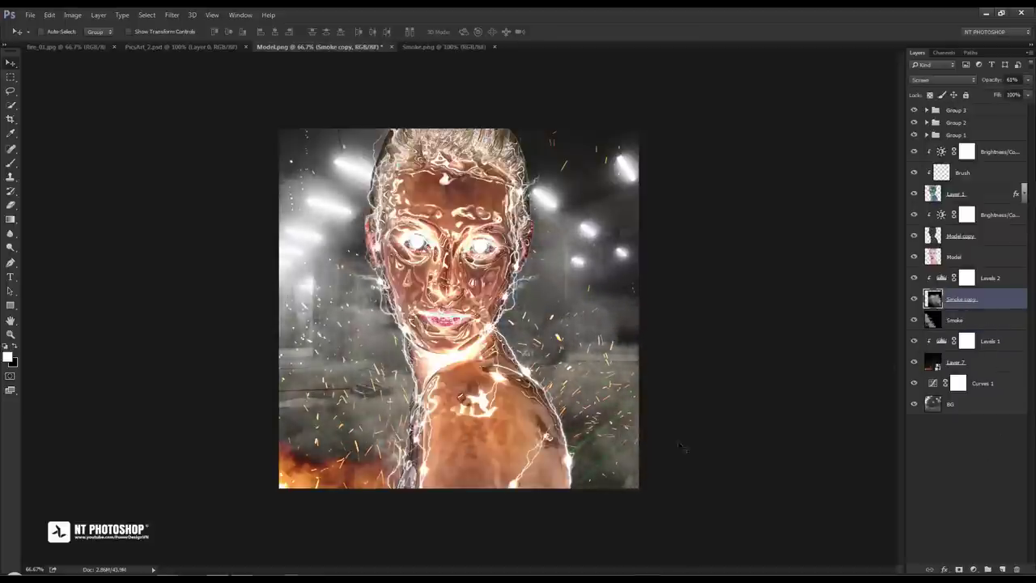
{"action": "key", "text": "ctrl+t"}
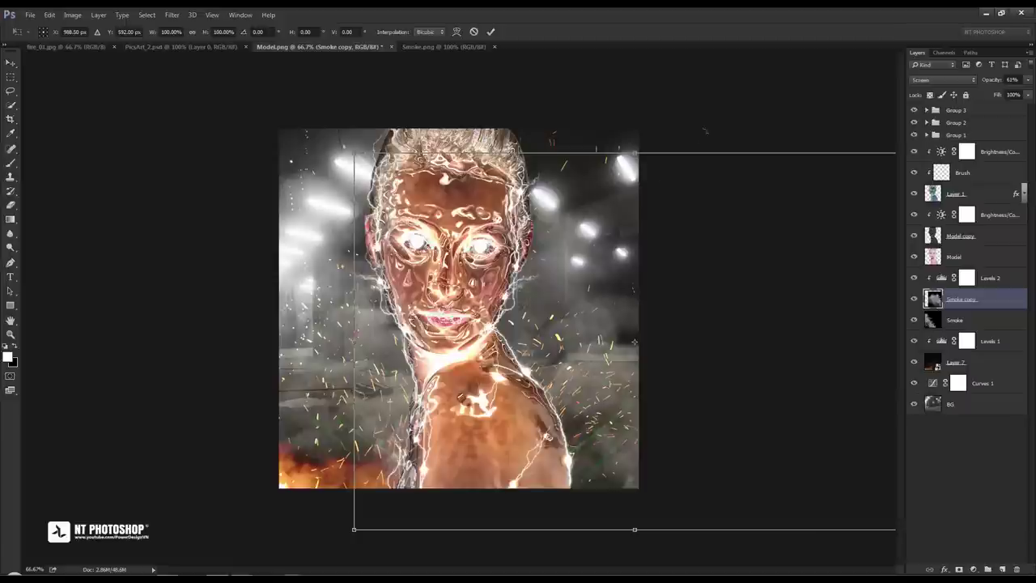
{"action": "left_click_drag", "start_coordinate": [707, 129], "coordinate": [717, 329]}
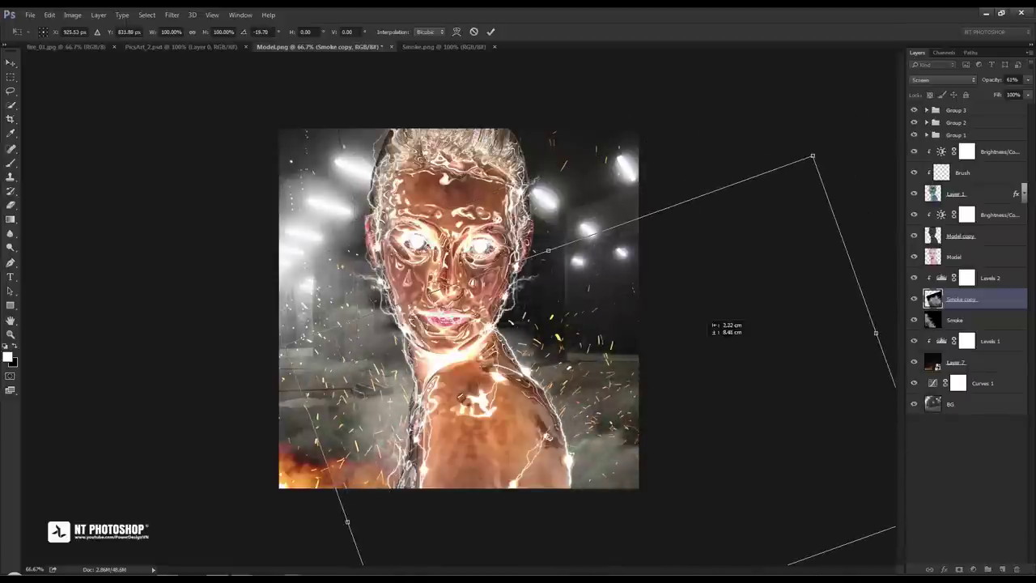
{"action": "mouse_move", "coordinate": [676, 152]}
{"action": "left_mouse_down"}
{"action": "mouse_move", "coordinate": [653, 147]}
{"action": "mouse_move", "coordinate": [646, 158]}
{"action": "left_mouse_up"}
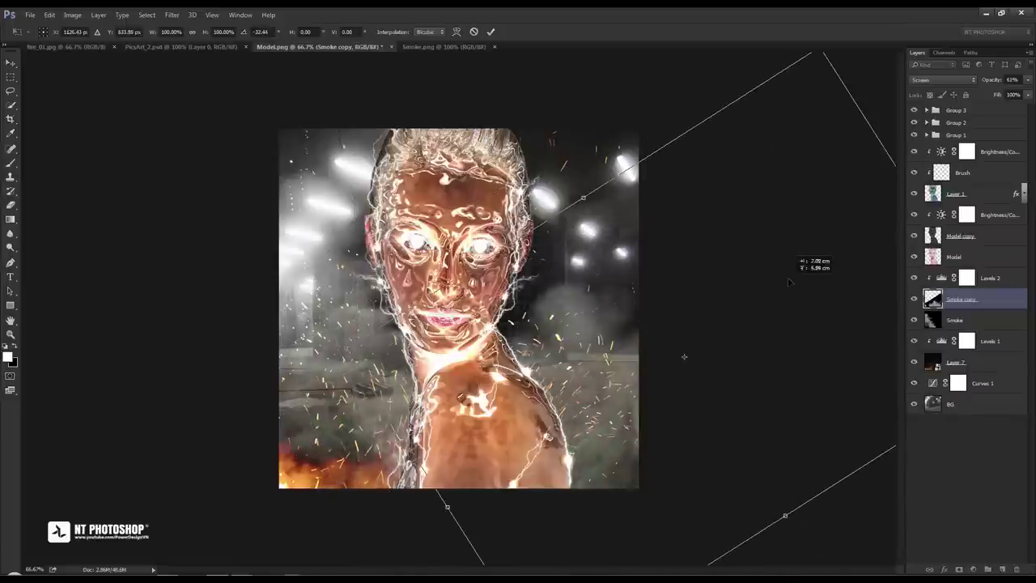
{"action": "mouse_move", "coordinate": [802, 259]}
{"action": "left_mouse_down"}
{"action": "mouse_move", "coordinate": [858, 203]}
{"action": "mouse_move", "coordinate": [829, 175]}
{"action": "left_mouse_up"}
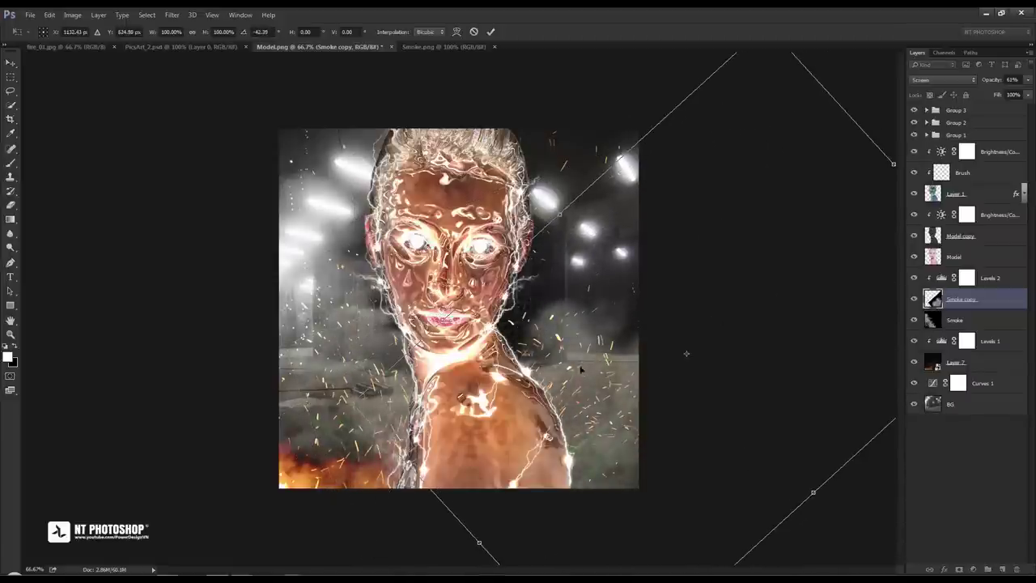
{"action": "mouse_move", "coordinate": [654, 315]}
{"action": "left_mouse_down"}
{"action": "mouse_move", "coordinate": [693, 268]}
{"action": "mouse_move", "coordinate": [670, 328]}
{"action": "mouse_move", "coordinate": [673, 295]}
{"action": "left_mouse_up"}
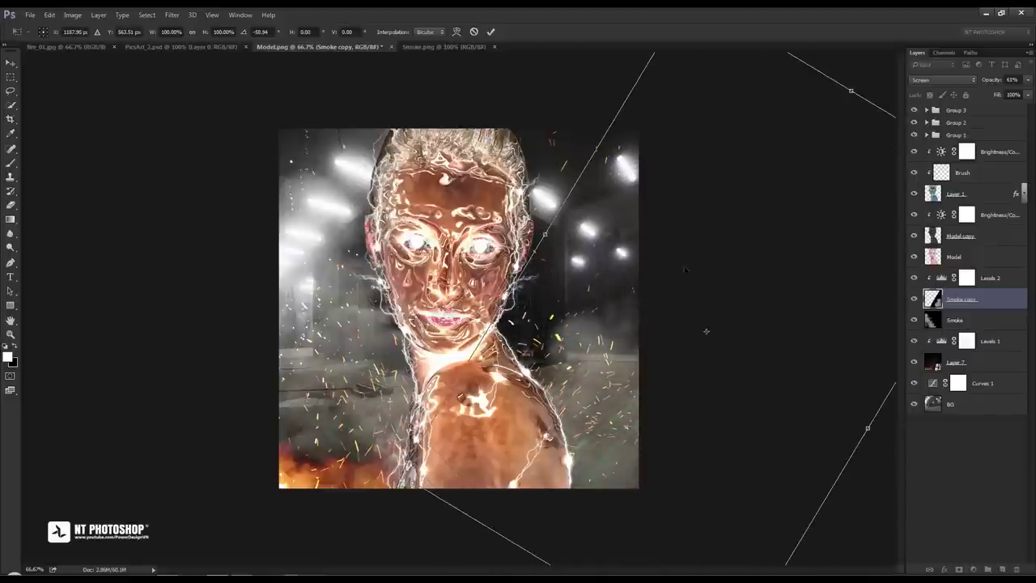
{"action": "left_click_drag", "start_coordinate": [486, 194], "coordinate": [454, 235]}
{"action": "mouse_move", "coordinate": [710, 268]}
{"action": "left_mouse_down"}
{"action": "mouse_move", "coordinate": [656, 255]}
{"action": "mouse_move", "coordinate": [610, 295]}
{"action": "left_mouse_up"}
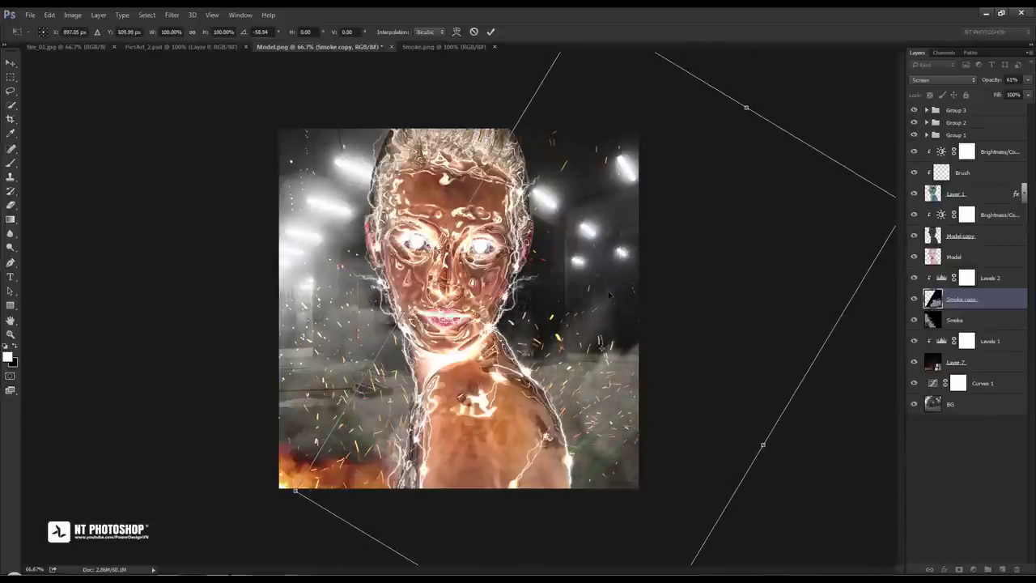
{"action": "left_click", "coordinate": [491, 31]}
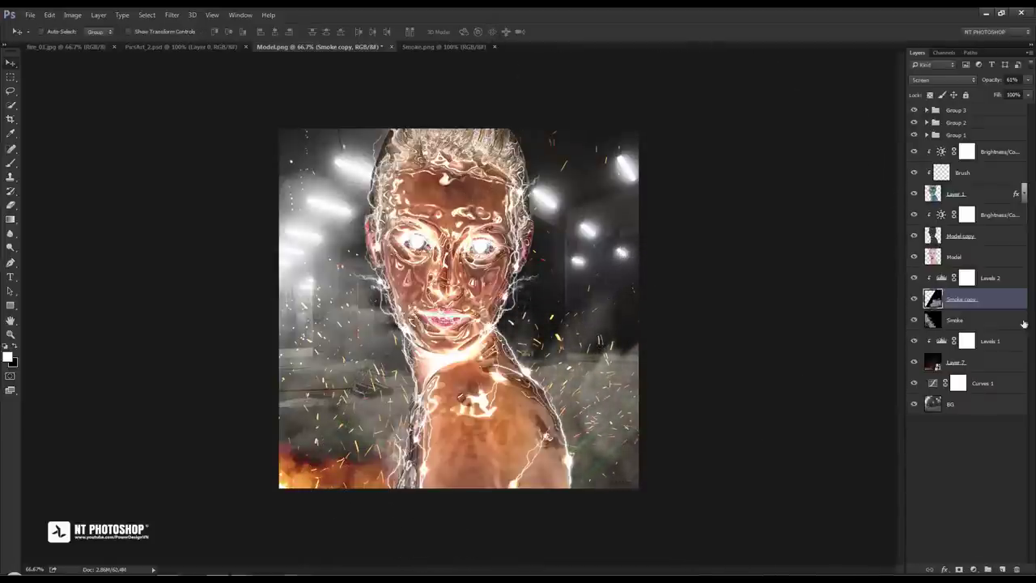
Clip a Levels adjustment to the original Smoke layer, darkening its midtones to about 0.72
{"action": "left_click", "coordinate": [955, 320]}
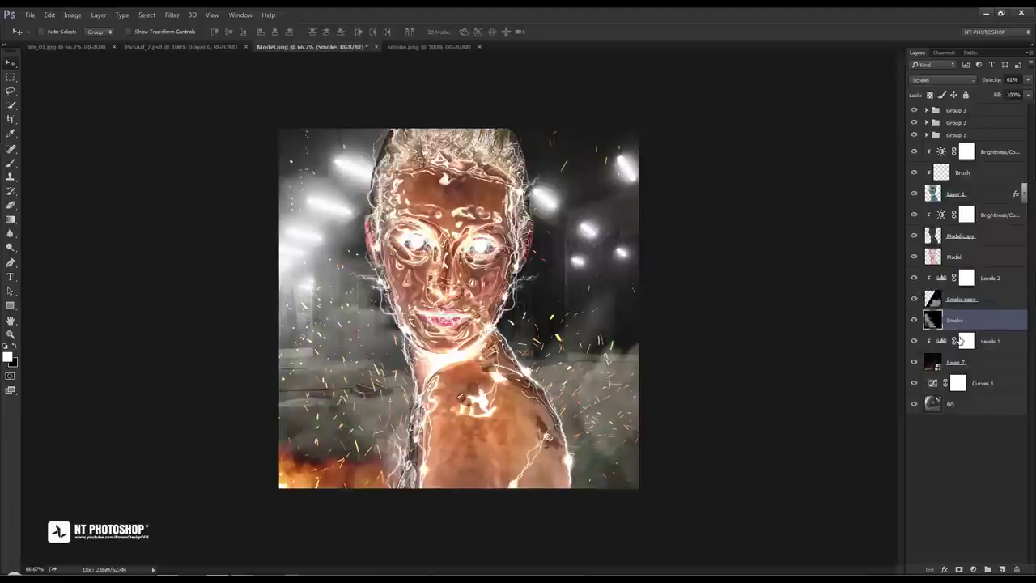
{"action": "left_click", "coordinate": [973, 569]}
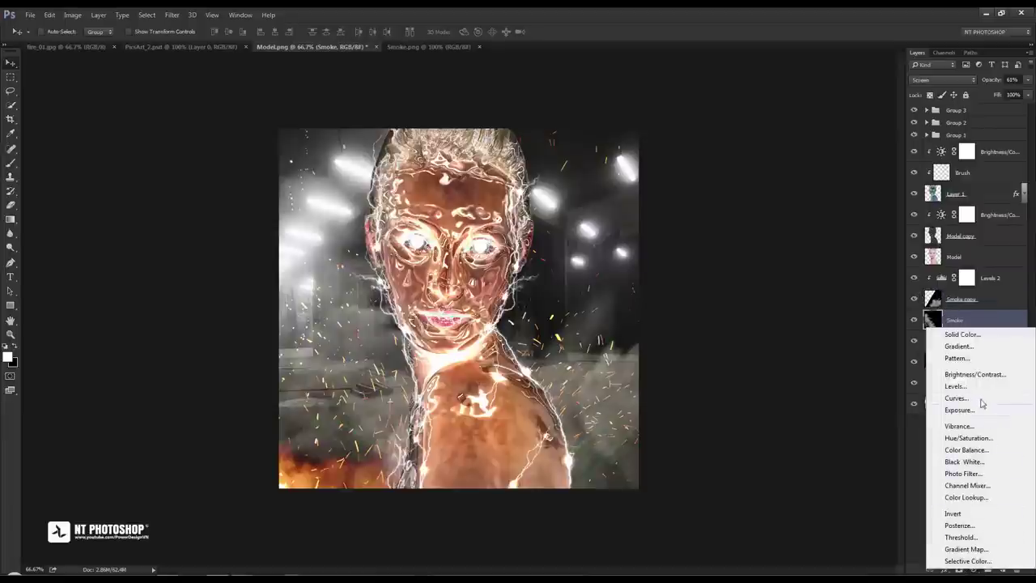
{"action": "left_click", "coordinate": [982, 387]}
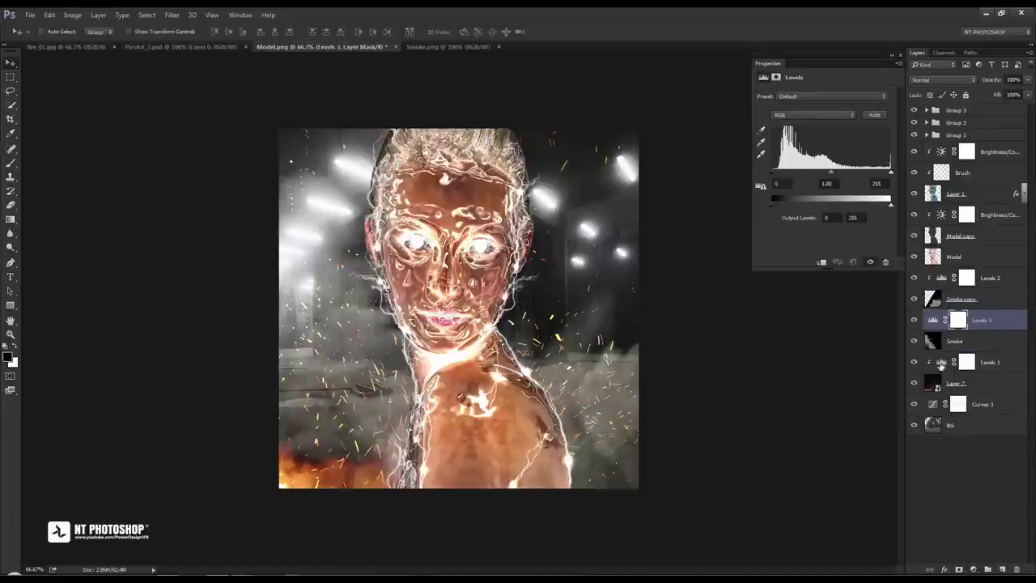
{"action": "left_click", "coordinate": [823, 263]}
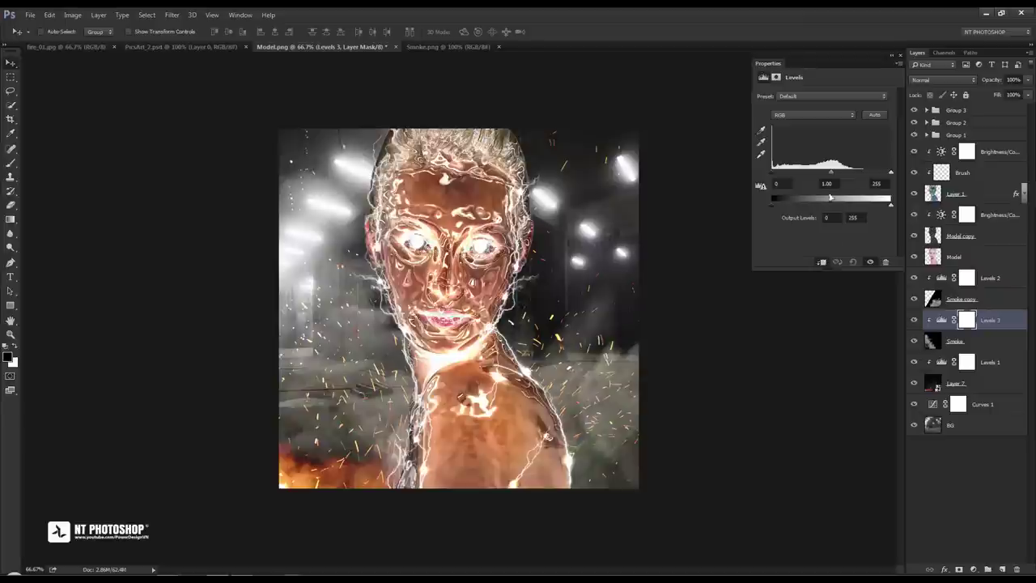
{"action": "left_click_drag", "start_coordinate": [830, 172], "coordinate": [842, 172]}
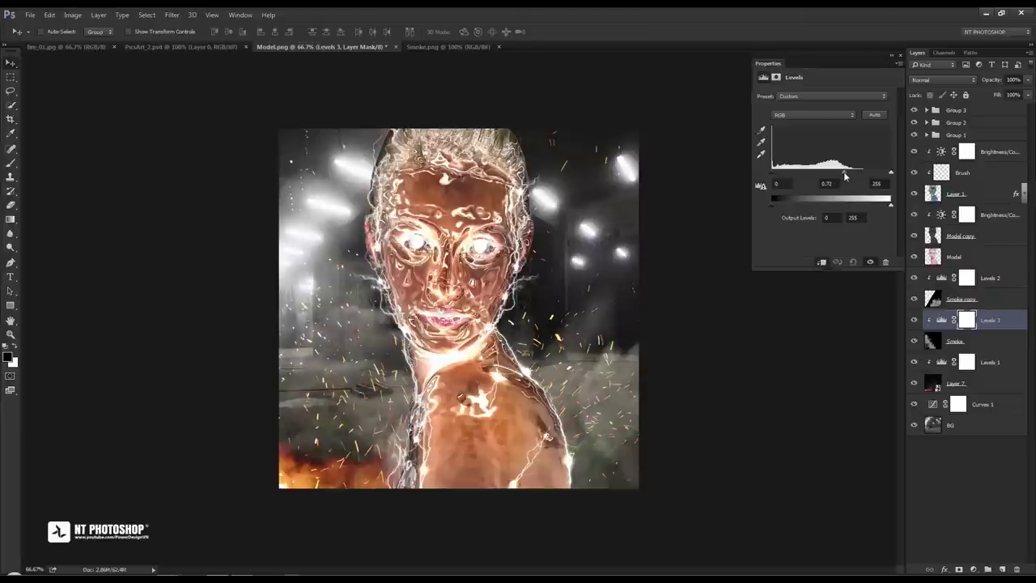
{"action": "left_click", "coordinate": [901, 58]}
{"action": "left_click", "coordinate": [938, 463]}
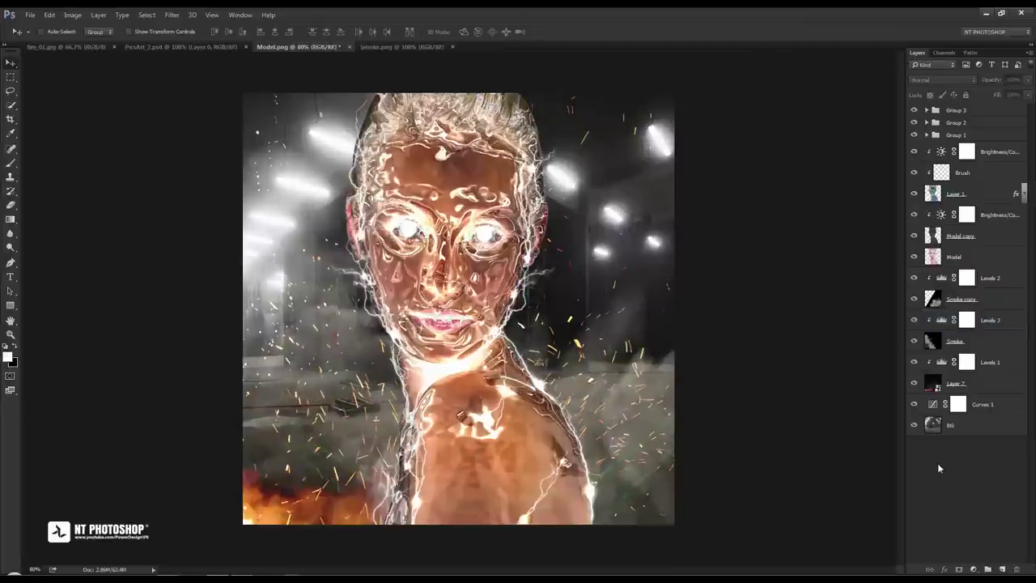
Convert the BG background layer into a smart object
{"action": "left_click", "coordinate": [971, 427]}
{"action": "right_click", "coordinate": [971, 426]}
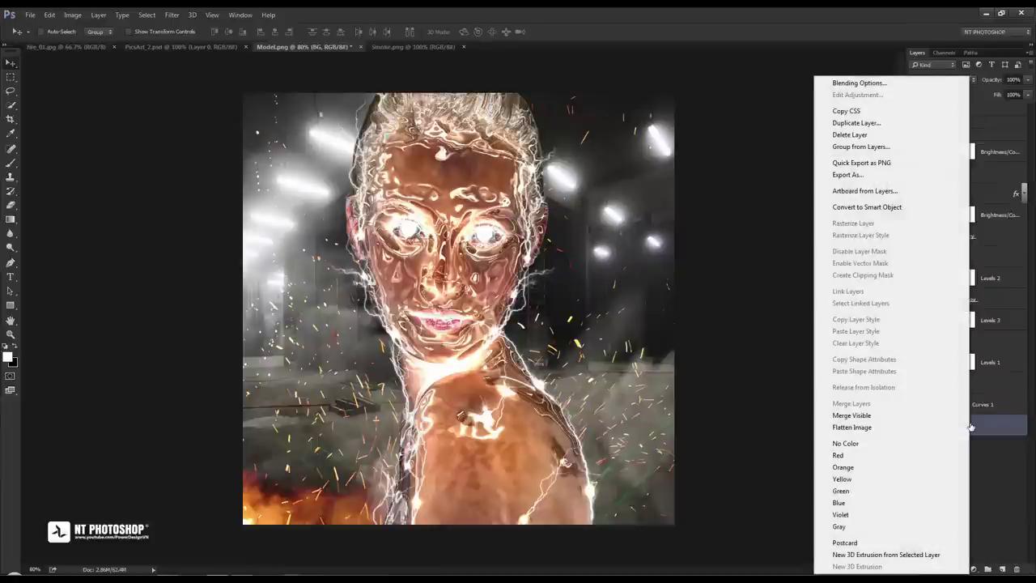
{"action": "left_click", "coordinate": [927, 209]}
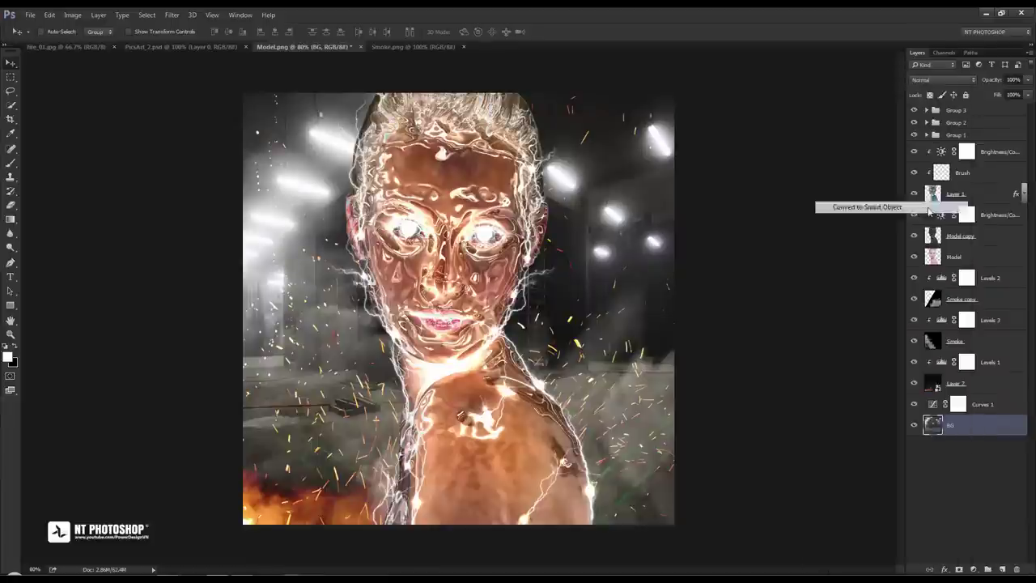
Apply a 2-pixel Gaussian Blur smart filter to the BG layer
{"action": "left_click", "coordinate": [171, 14]}
{"action": "mouse_move", "coordinate": [177, 133]}
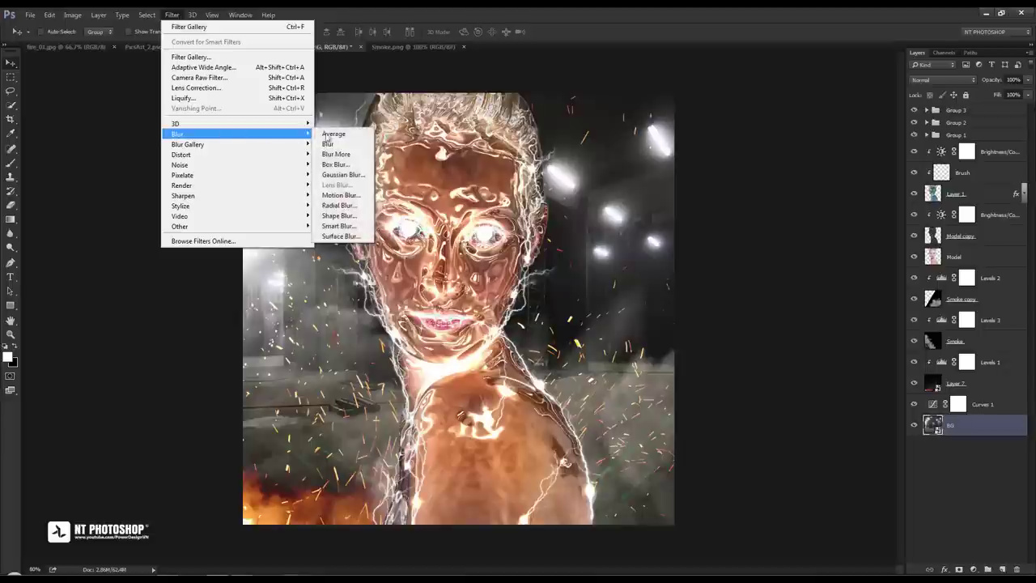
{"action": "left_click", "coordinate": [348, 166]}
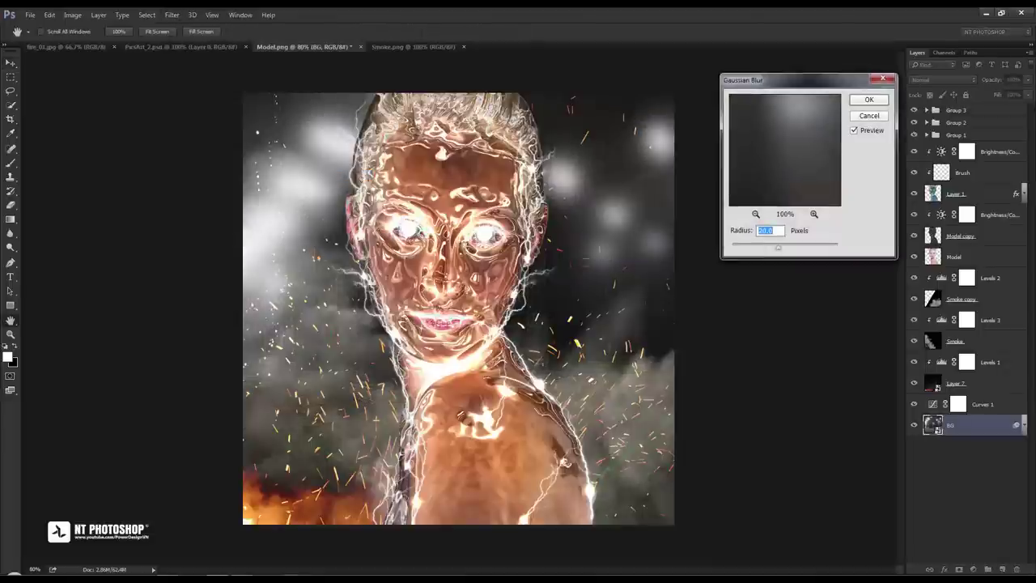
{"action": "left_click_drag", "start_coordinate": [774, 250], "coordinate": [743, 252]}
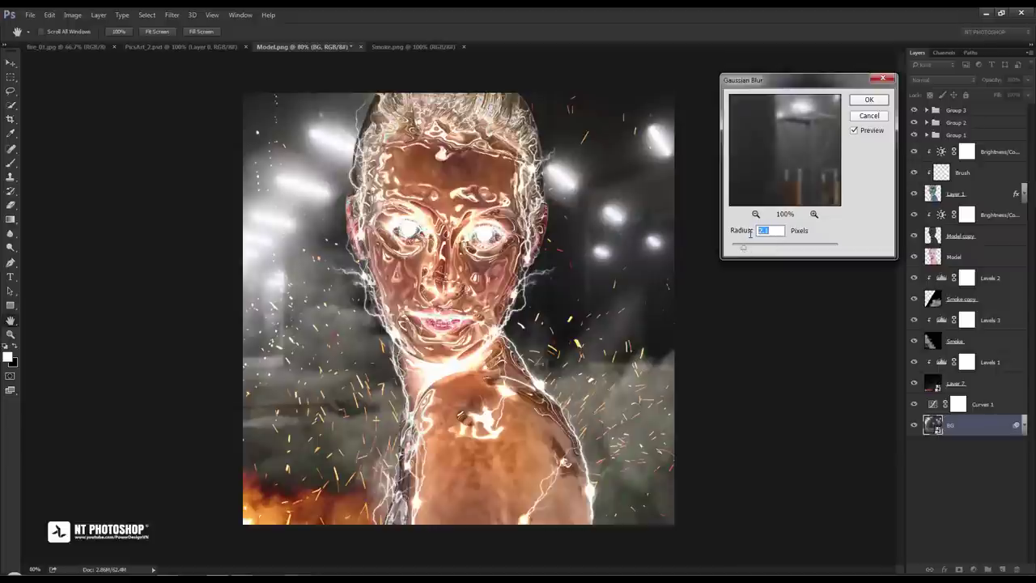
{"action": "left_click", "coordinate": [870, 101]}
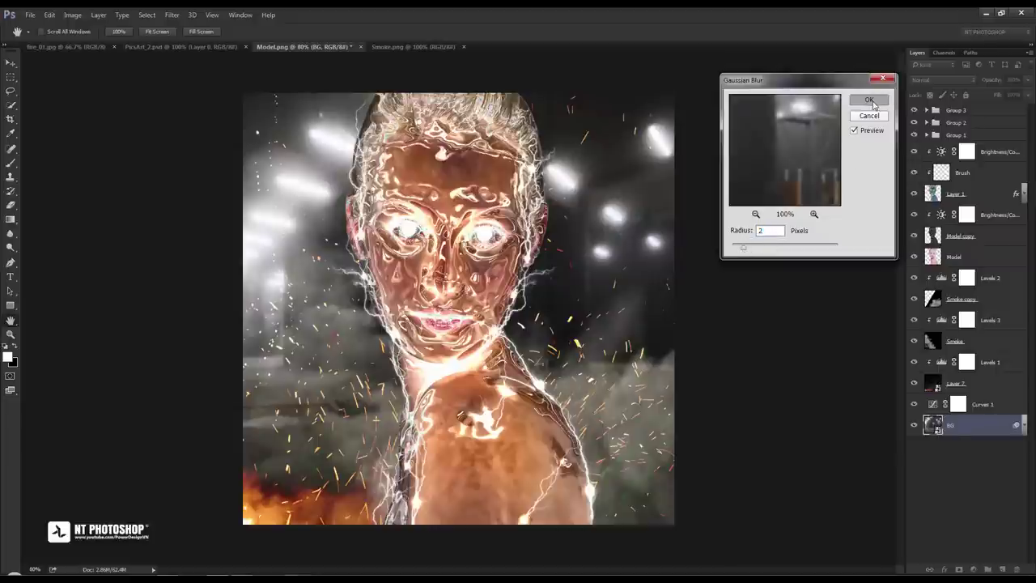
{"action": "left_click", "coordinate": [938, 500]}
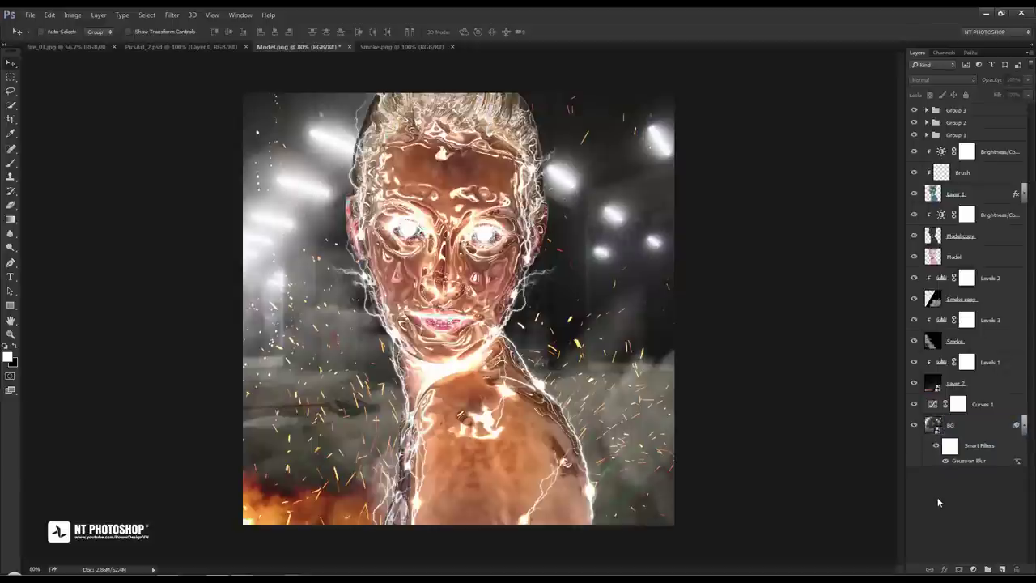
Stamp all visible layers on top of Group 3 and add a reversed Gradient Map adjustment
{"action": "left_click", "coordinate": [1002, 114]}
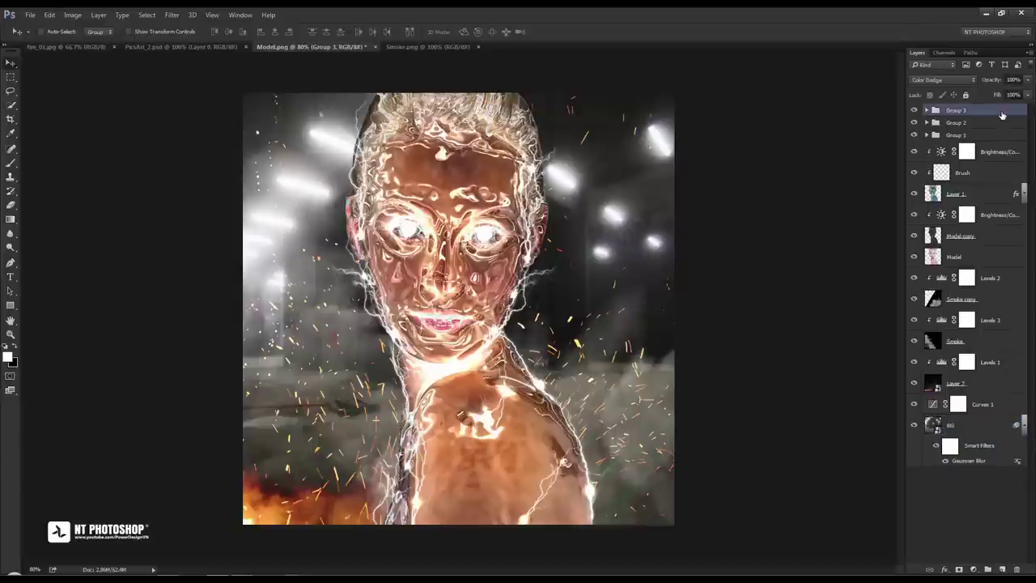
{"action": "key", "text": "ctrl+shift+alt+e"}
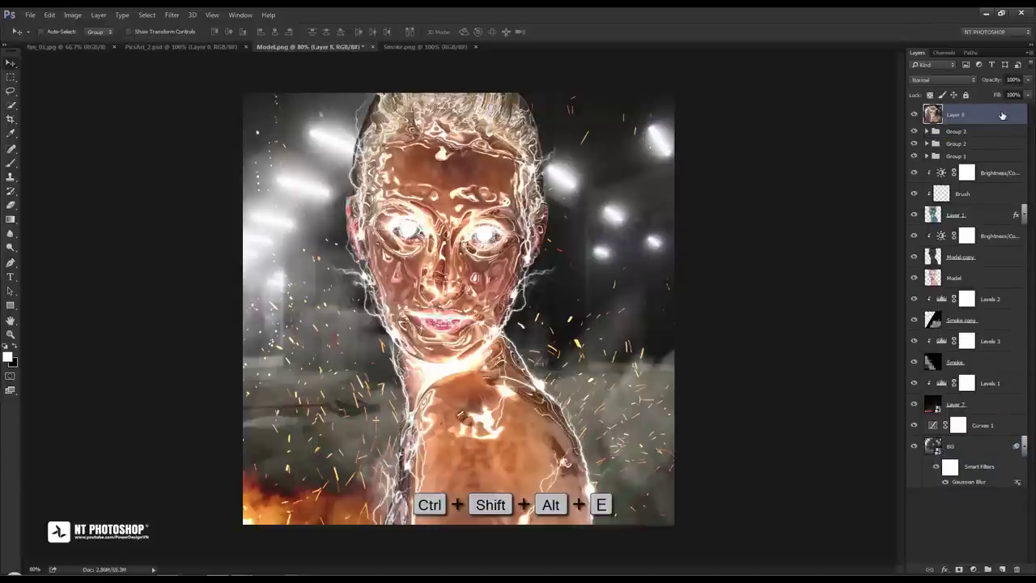
{"action": "left_click", "coordinate": [972, 570]}
{"action": "left_click", "coordinate": [977, 551]}
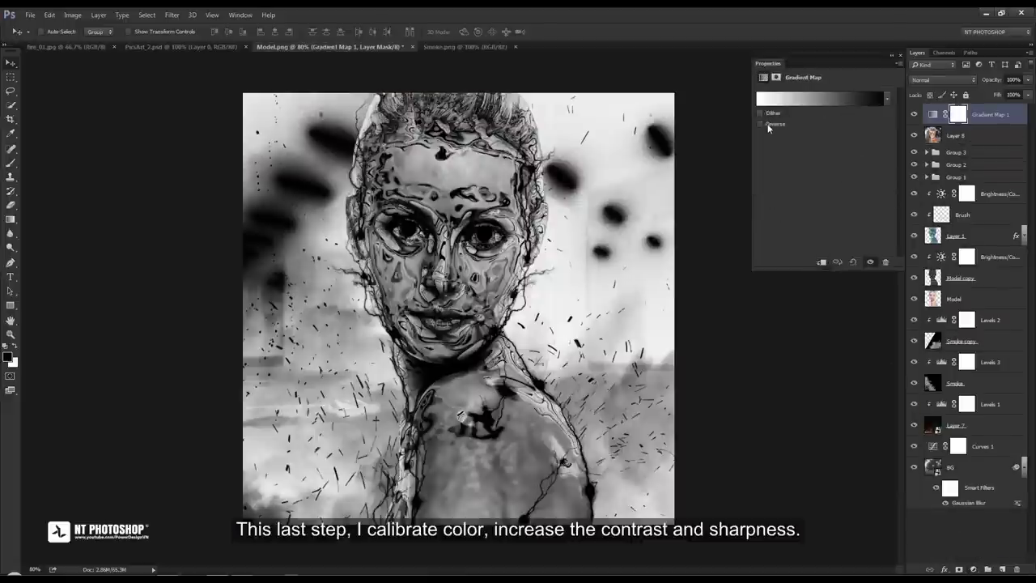
{"action": "left_click", "coordinate": [761, 124]}
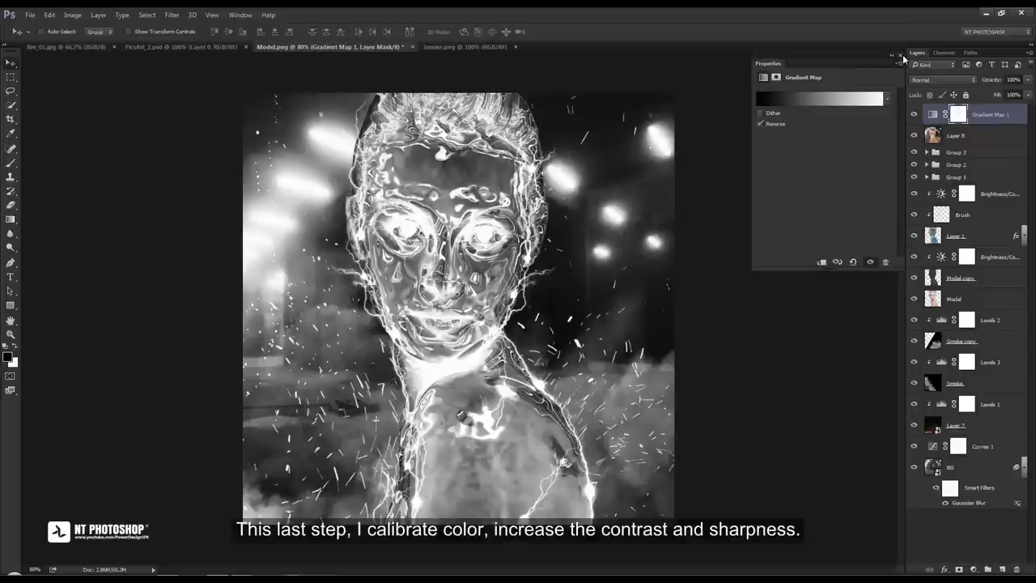
{"action": "left_click", "coordinate": [901, 57]}
Blend Gradient Map 1 in Soft Light and lower its opacity toward 27%
{"action": "left_click", "coordinate": [942, 80]}
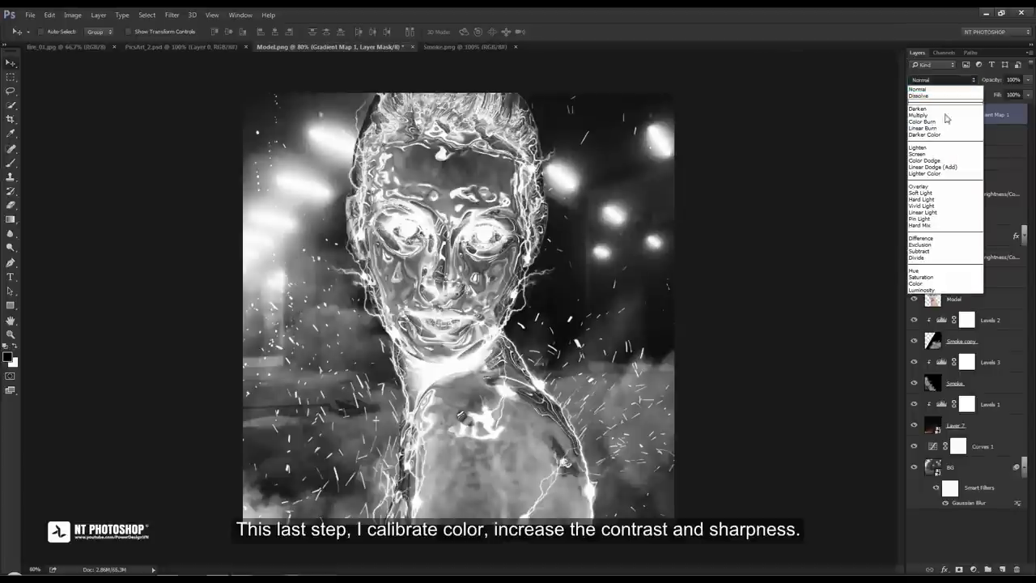
{"action": "left_click", "coordinate": [950, 193]}
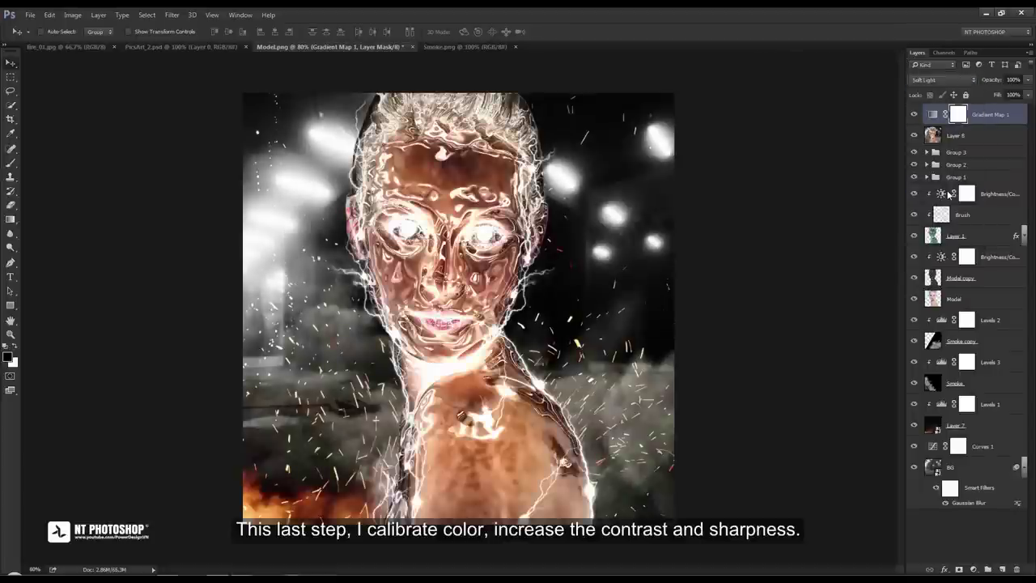
{"action": "left_click", "coordinate": [1028, 81]}
{"action": "left_click_drag", "start_coordinate": [1014, 95], "coordinate": [1012, 96]}
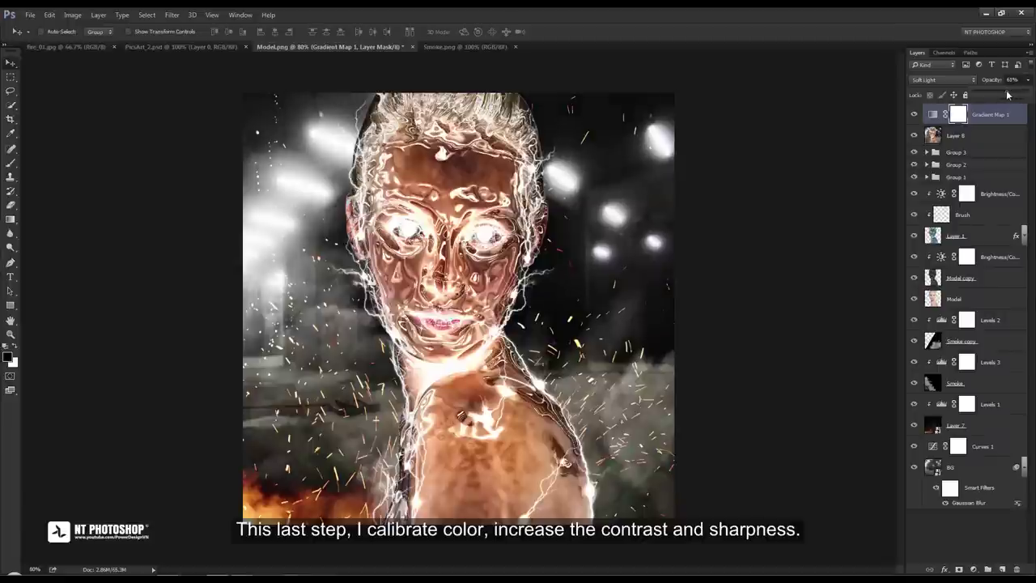
{"action": "left_click_drag", "start_coordinate": [1007, 94], "coordinate": [1000, 95]}
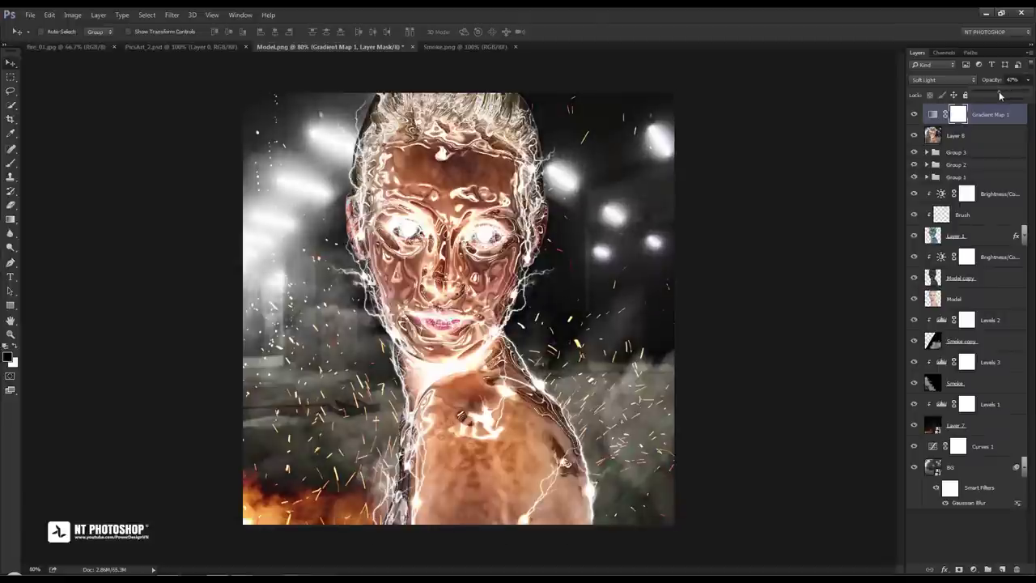
{"action": "left_click", "coordinate": [917, 119]}
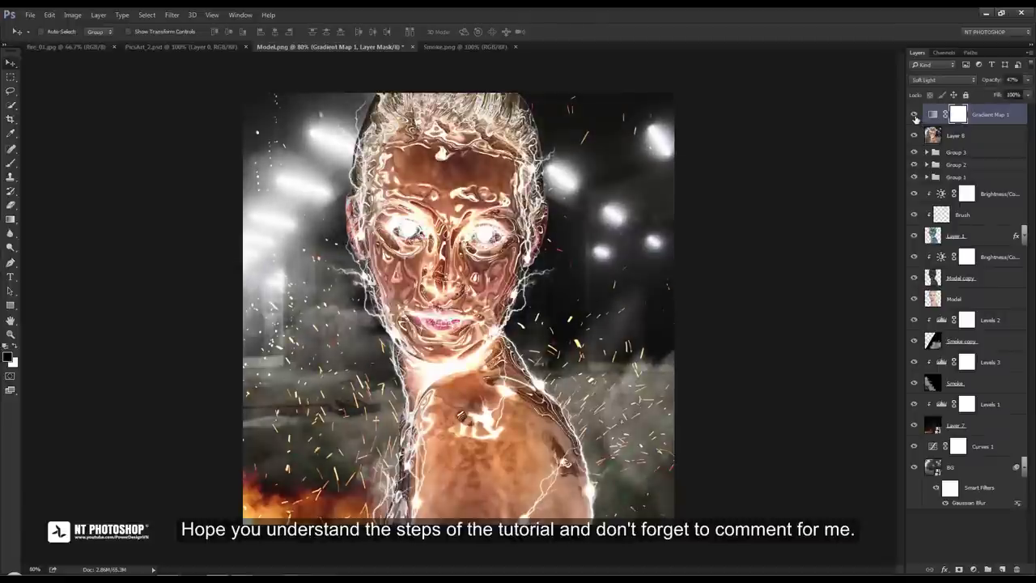
{"action": "left_click", "coordinate": [1027, 81]}
Add a Color Balance adjustment layer set to Color blend mode
{"action": "left_click", "coordinate": [973, 540]}
{"action": "left_click", "coordinate": [974, 569]}
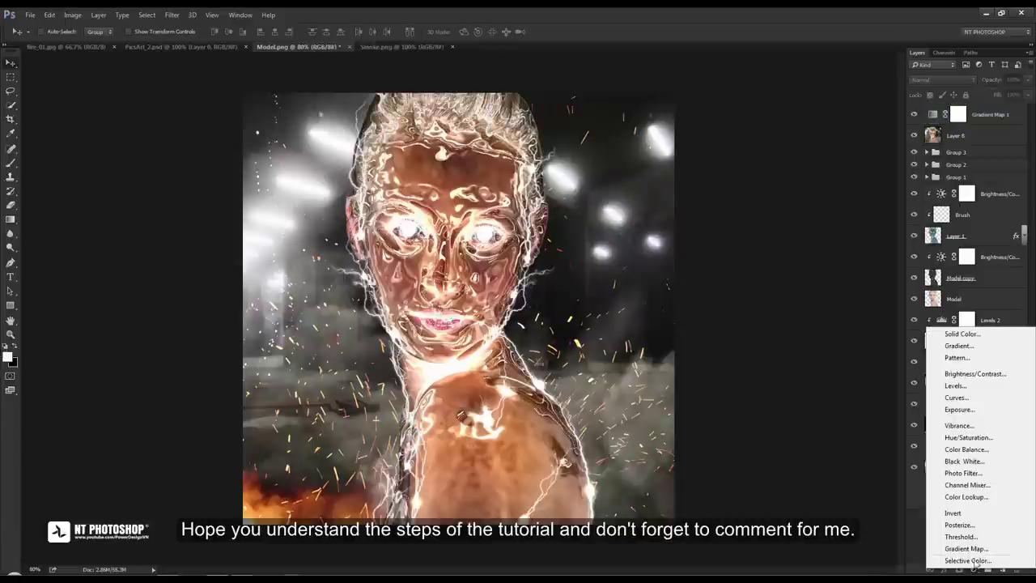
{"action": "left_click", "coordinate": [984, 449]}
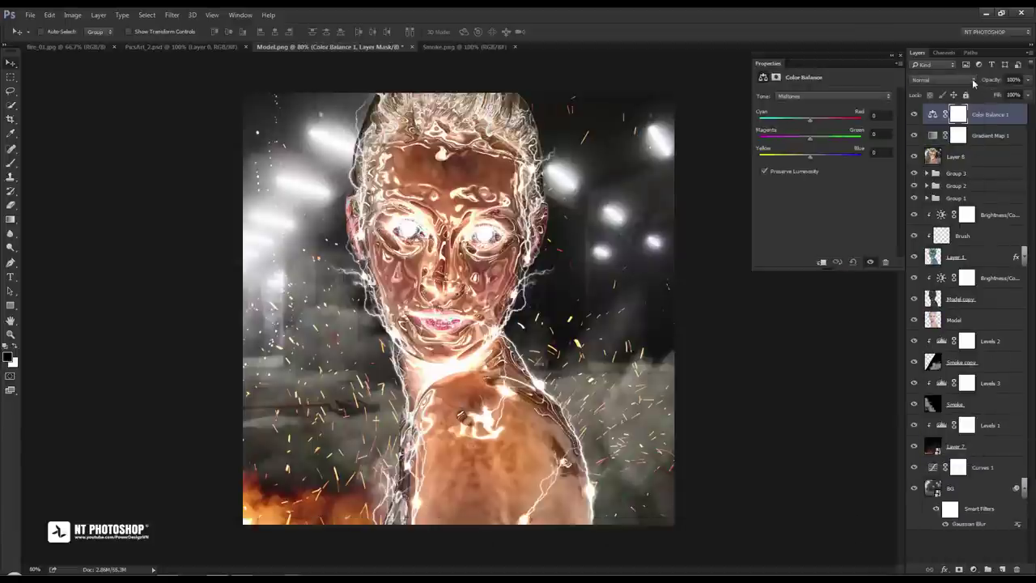
{"action": "left_click", "coordinate": [972, 79]}
{"action": "left_click", "coordinate": [940, 285]}
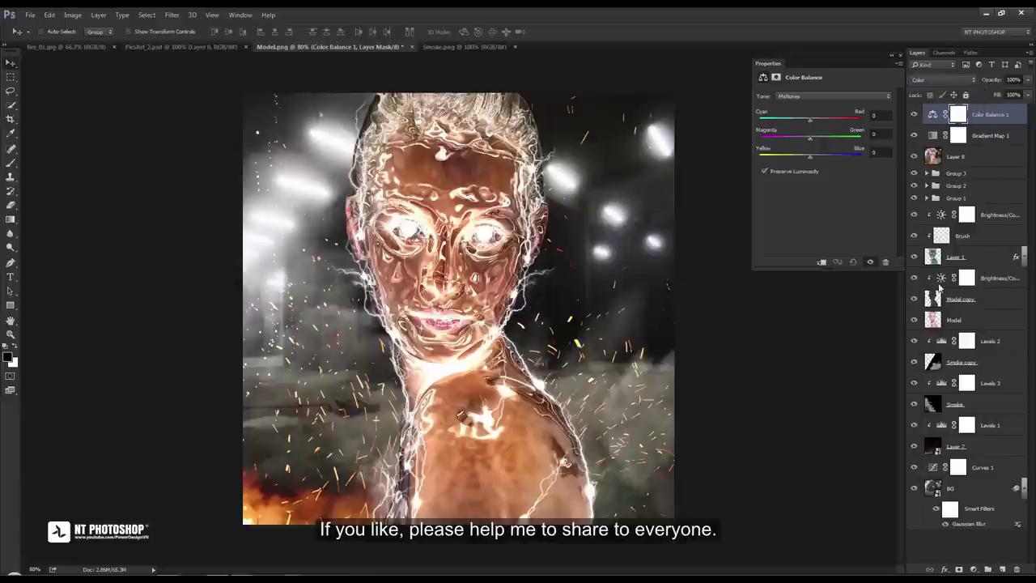
Push Color Balance shadows to Blue +25 and highlights to Red +25
{"action": "left_click", "coordinate": [842, 97]}
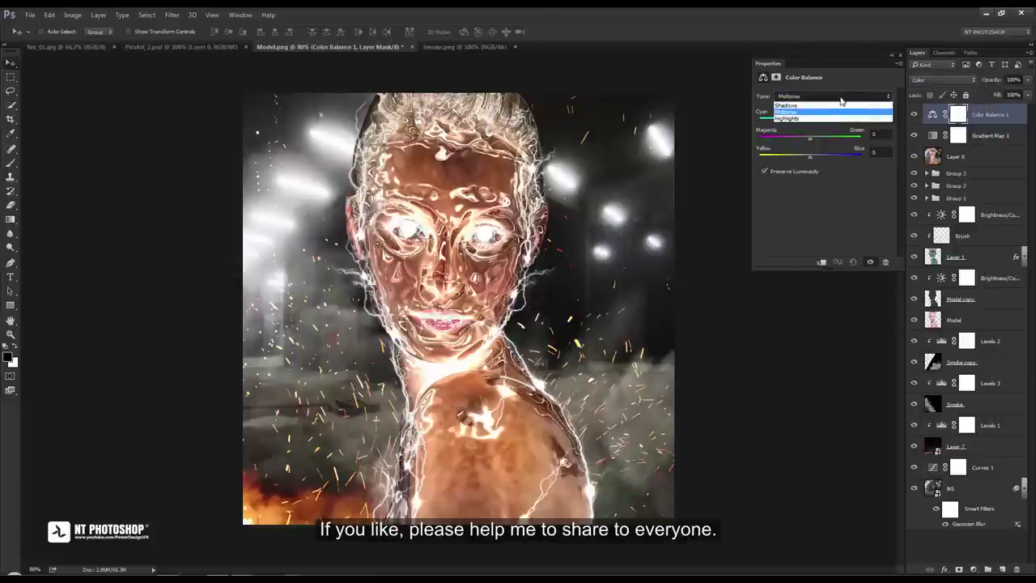
{"action": "left_click", "coordinate": [843, 96]}
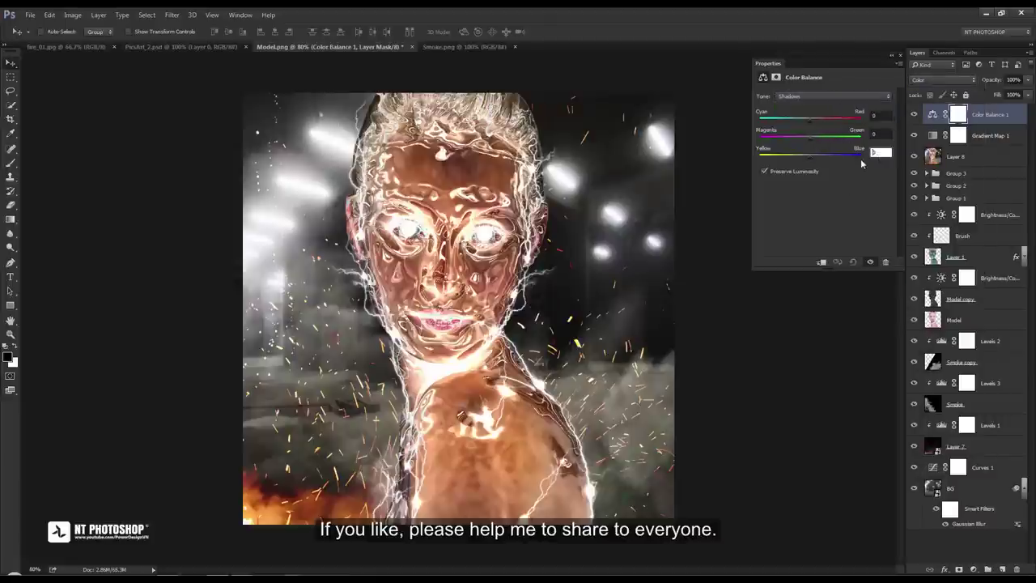
{"action": "key", "text": "Up"}
{"action": "key", "text": "Up"}
{"action": "key", "text": "Up"}
{"action": "type", "text": "25"}
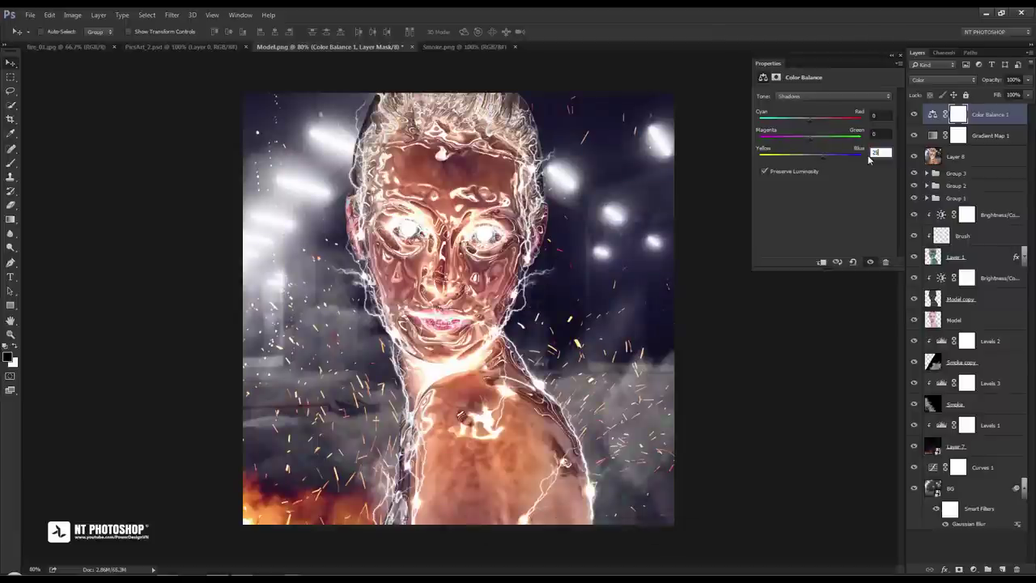
{"action": "left_click", "coordinate": [864, 97]}
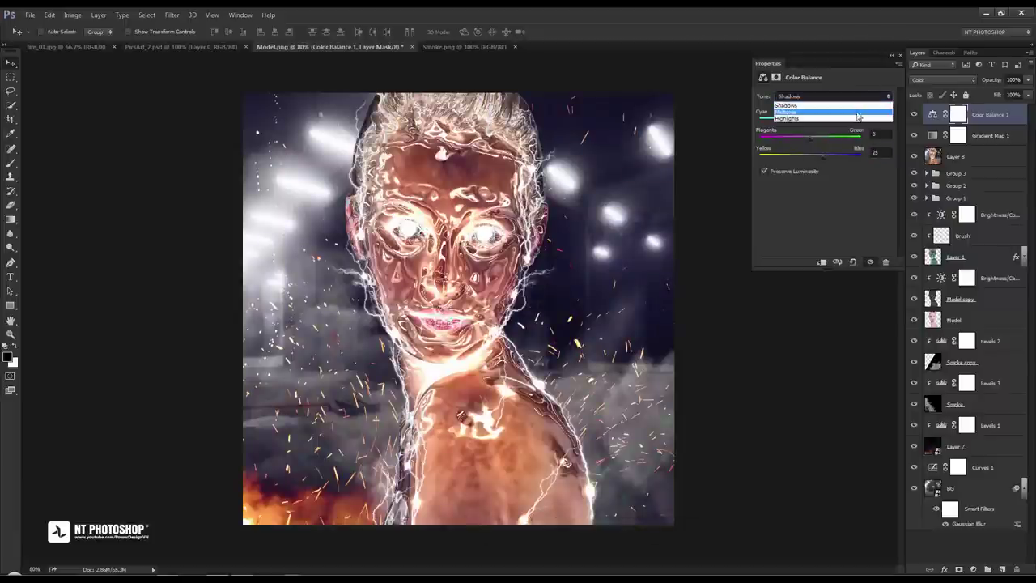
{"action": "left_click", "coordinate": [858, 120]}
{"action": "type", "text": "25"}
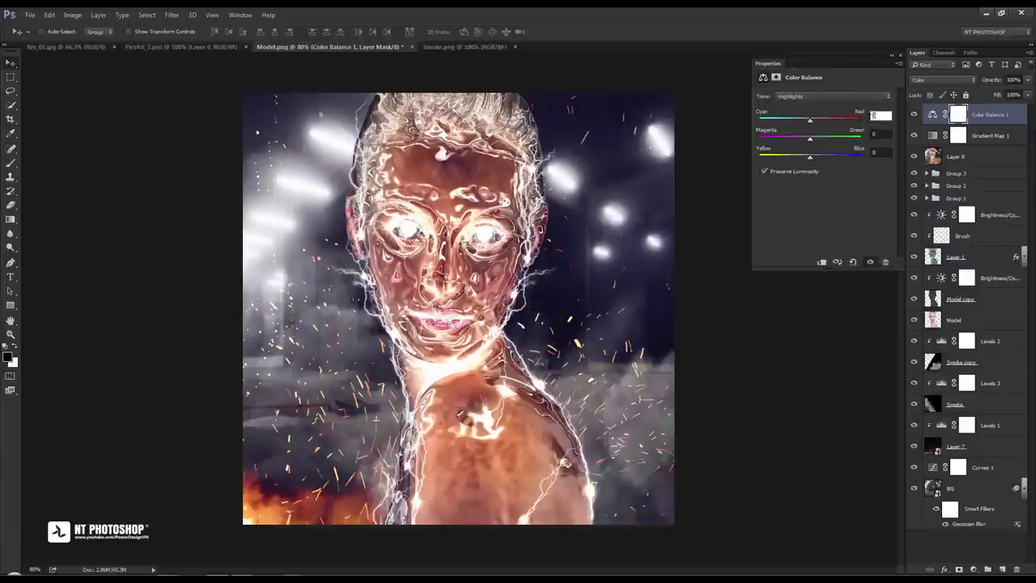
Toggle Color Balance 1 visibility to compare, leaving it on and the layer targeted
{"action": "left_click", "coordinate": [900, 62]}
{"action": "left_click", "coordinate": [914, 115]}
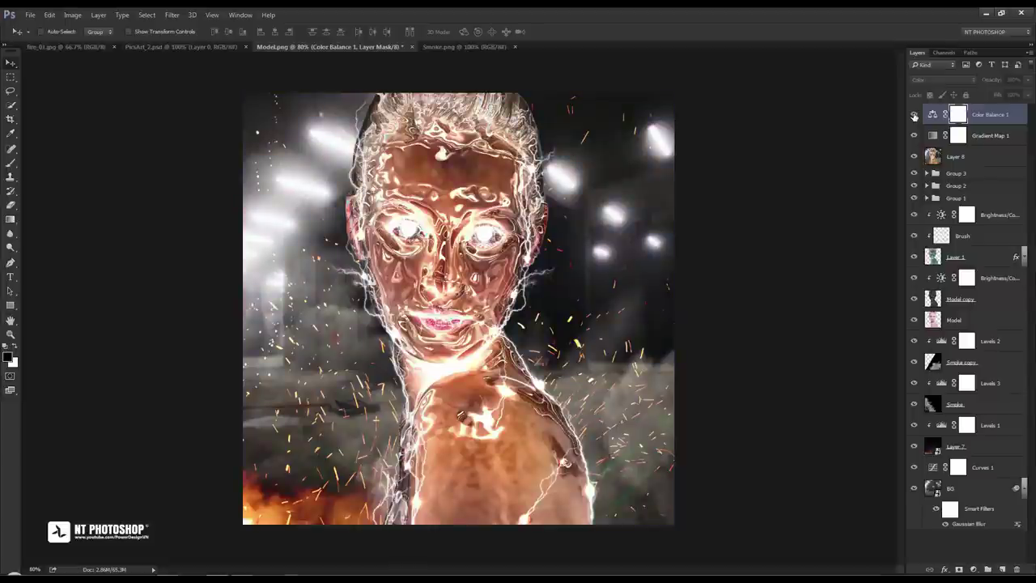
{"action": "left_click", "coordinate": [914, 115]}
{"action": "left_click", "coordinate": [914, 115]}
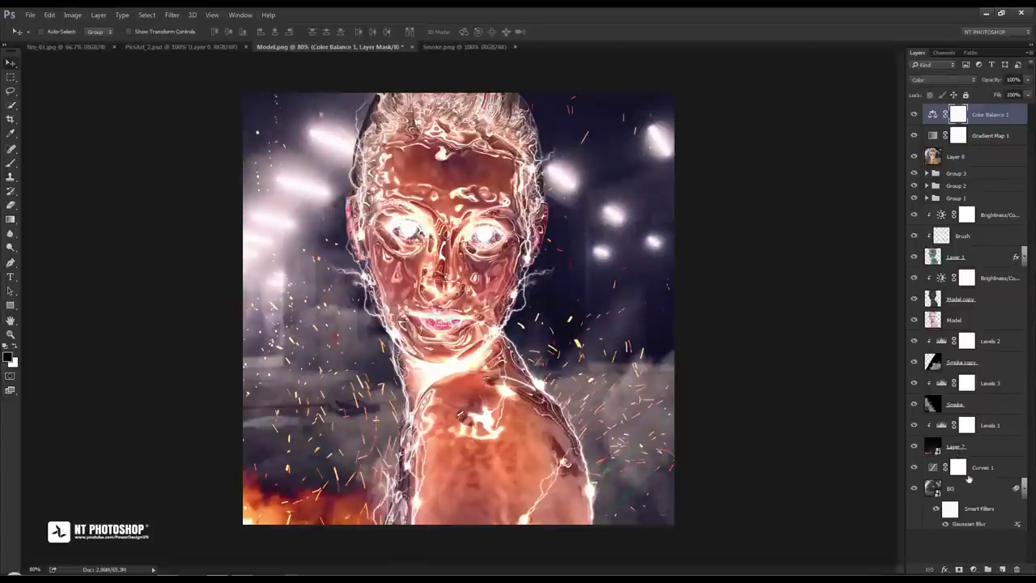
{"action": "left_click", "coordinate": [984, 119]}
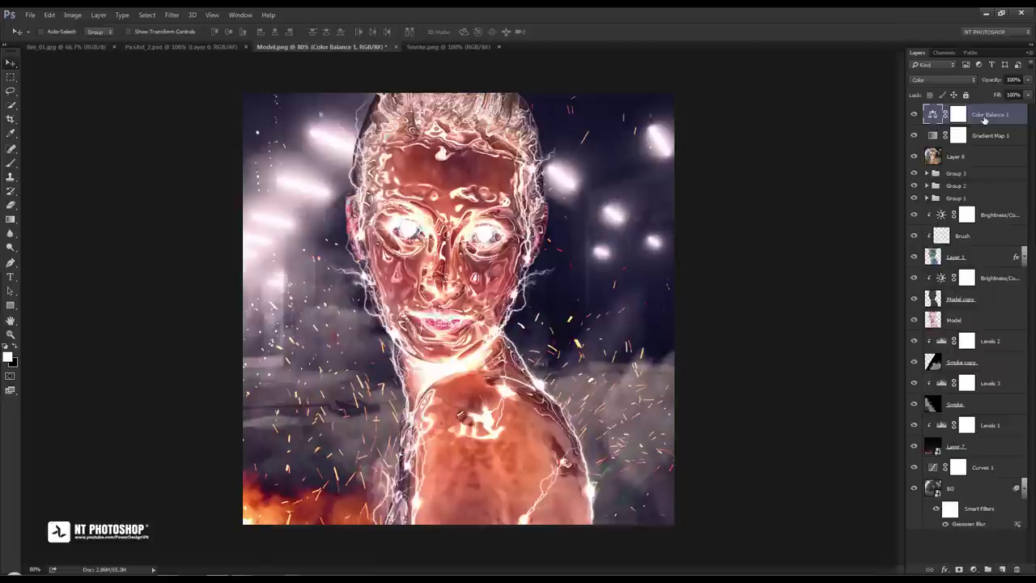
Stamp visible layers into Layer 9 and apply a Lens Correction vignette of -46
{"action": "key", "text": "ctrl+shift+alt+e"}
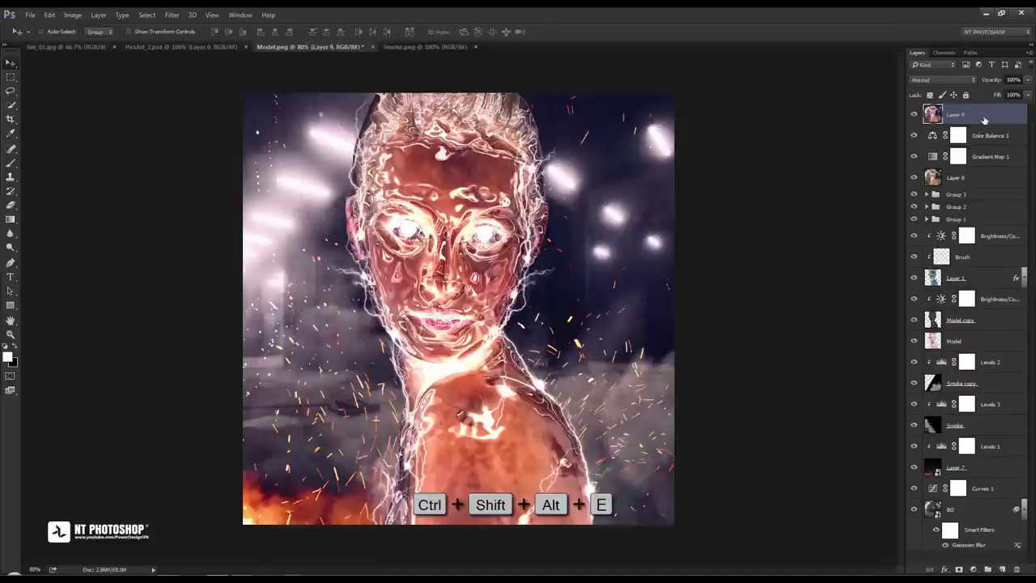
{"action": "left_click", "coordinate": [173, 15]}
{"action": "left_click", "coordinate": [205, 87]}
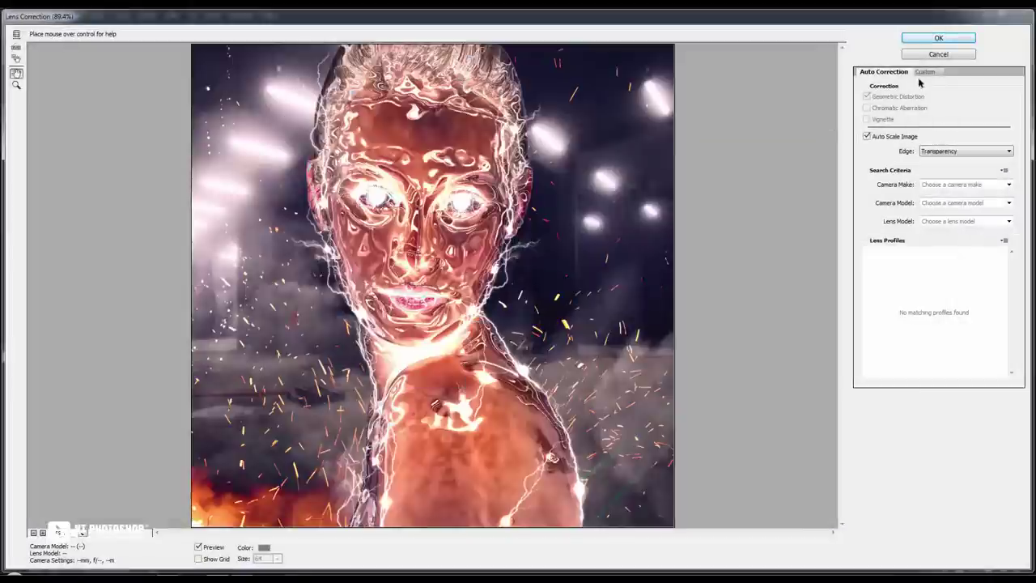
{"action": "left_click", "coordinate": [923, 73]}
{"action": "left_click_drag", "start_coordinate": [939, 235], "coordinate": [899, 245]}
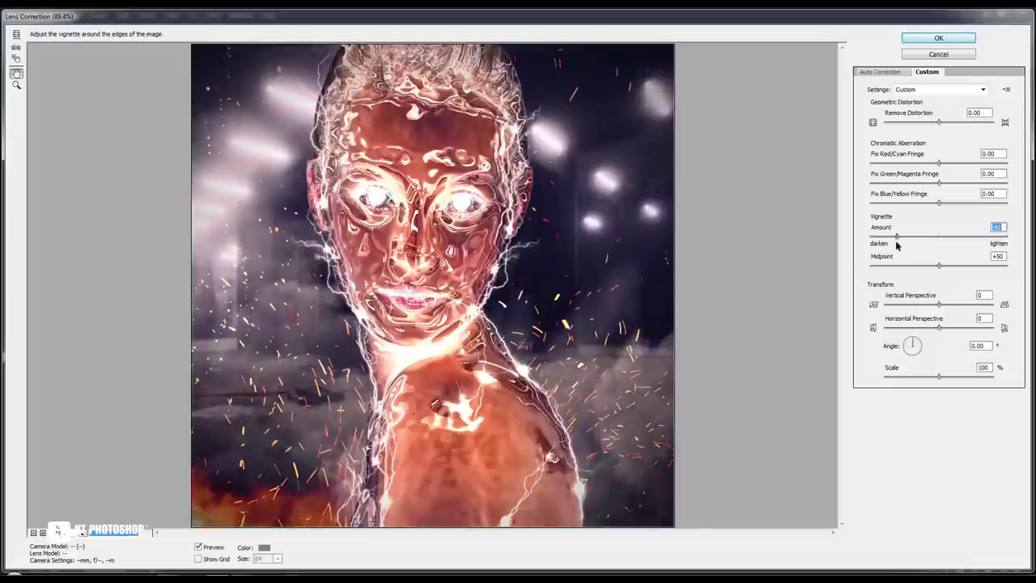
{"action": "left_click_drag", "start_coordinate": [898, 245], "coordinate": [907, 244]}
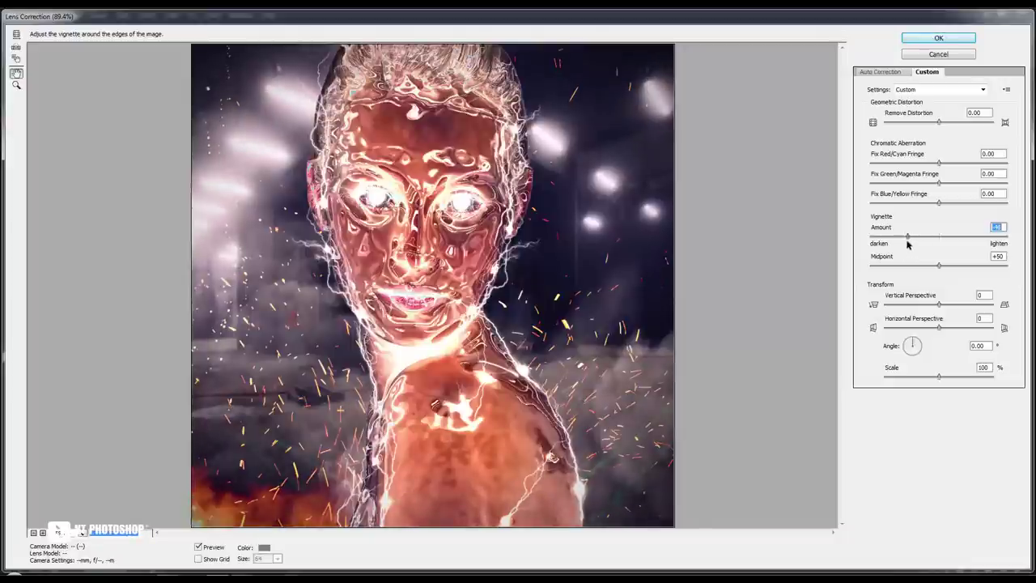
{"action": "left_click", "coordinate": [969, 40]}
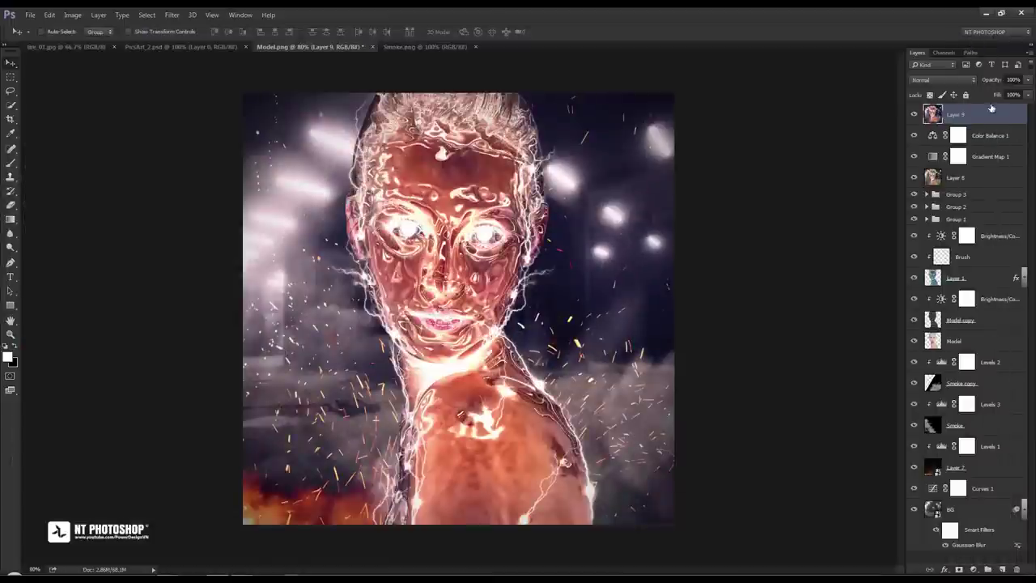
Apply Unsharp Mask to Layer 9 with Amount 80%, Radius 0.5 px, Threshold 0
{"action": "left_click", "coordinate": [171, 15]}
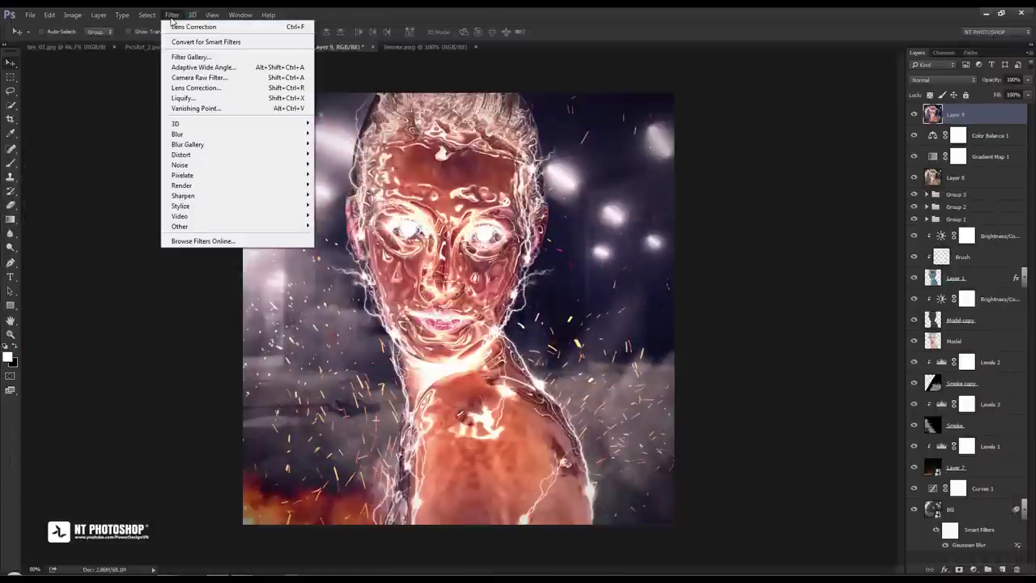
{"action": "mouse_move", "coordinate": [183, 195]}
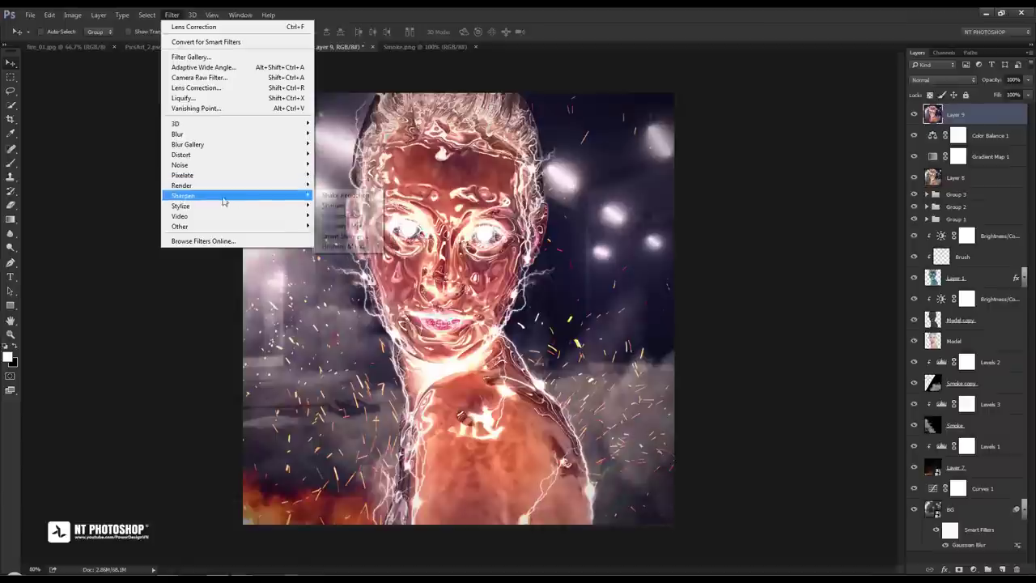
{"action": "left_click", "coordinate": [344, 246]}
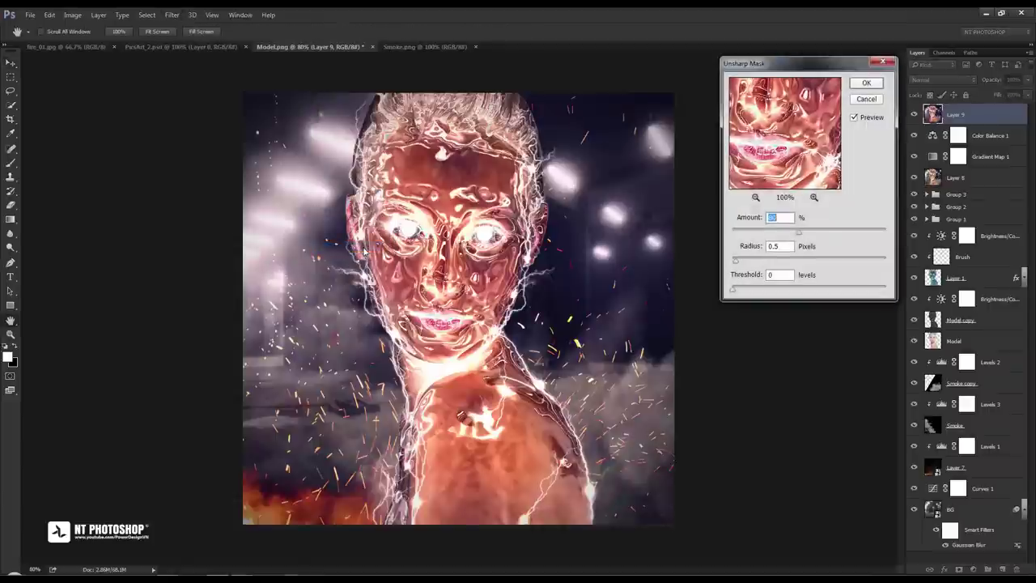
{"action": "left_click", "coordinate": [855, 118]}
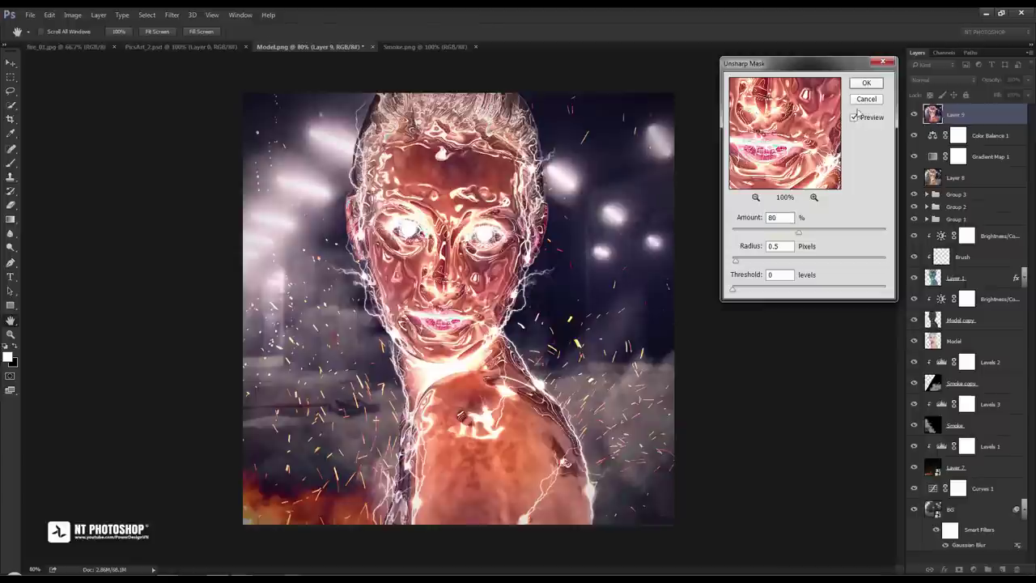
{"action": "left_click", "coordinate": [865, 84]}
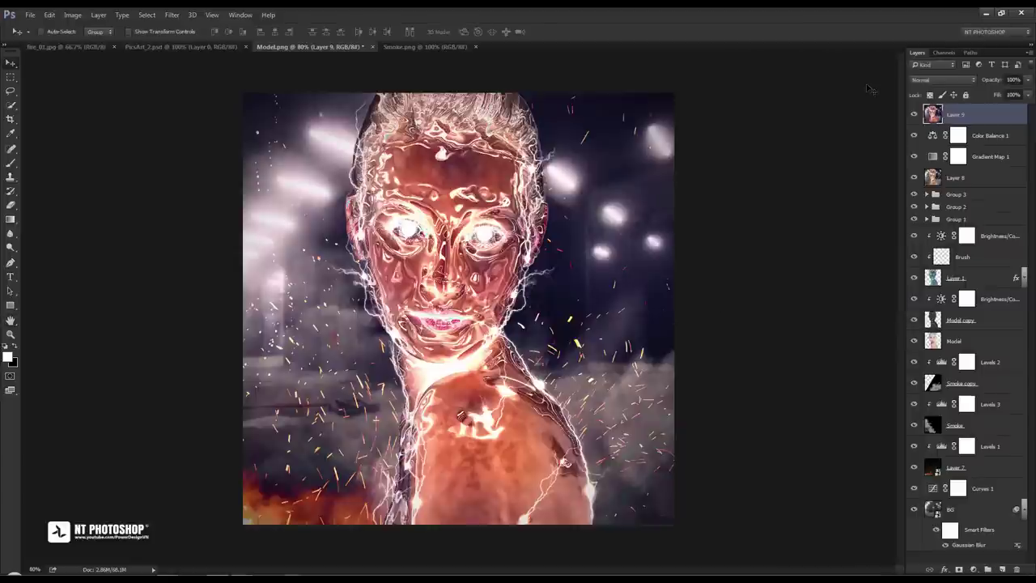